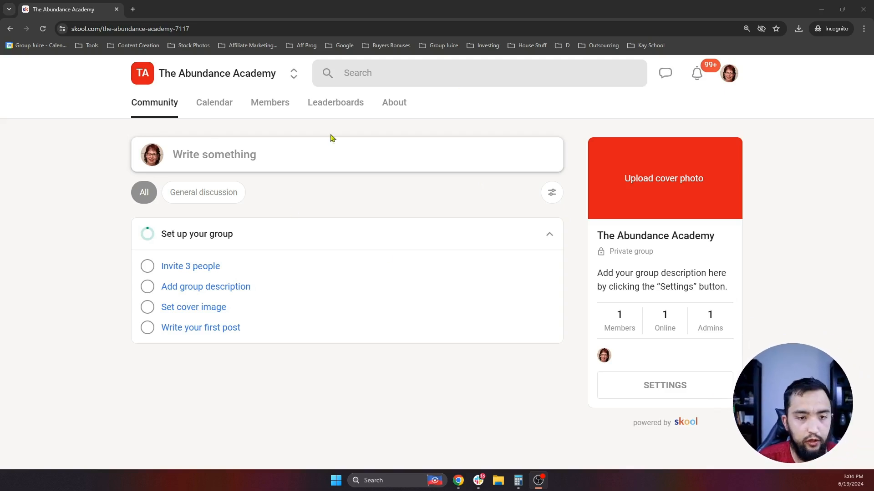
- Open the group settings, look through Dashboard and Payouts zoomed out, and land on Invite's group link
click(775, 240)
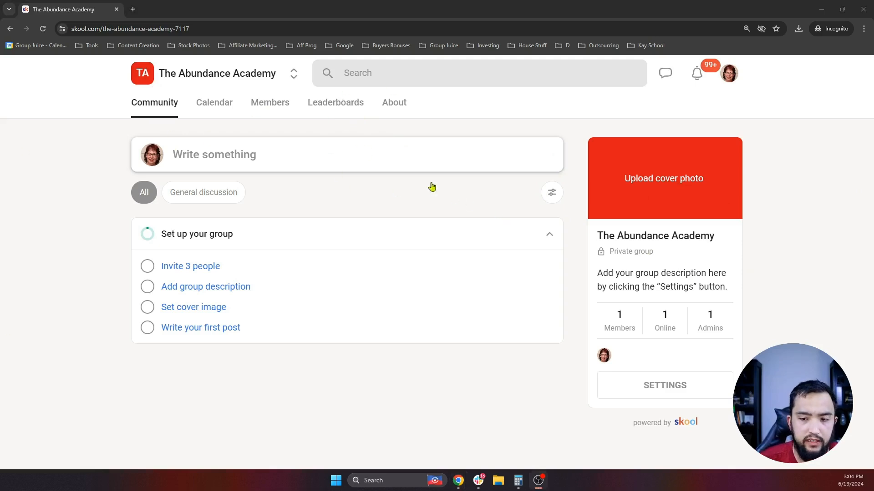
click(649, 387)
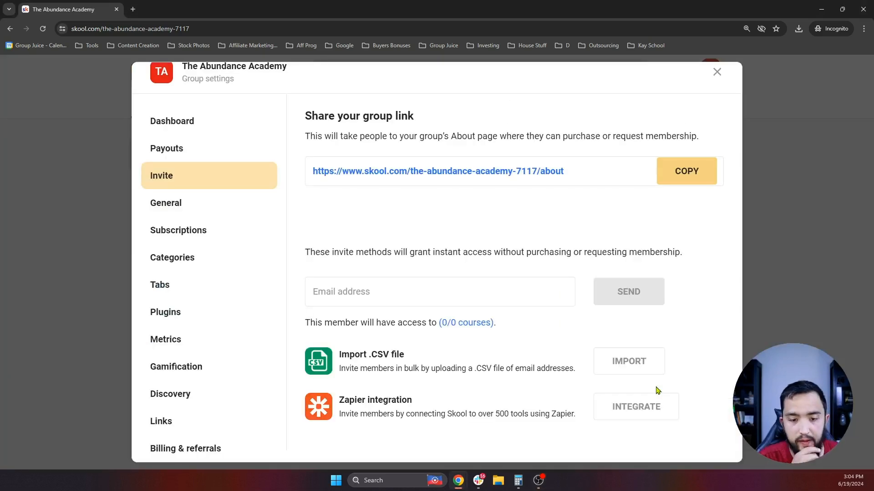
click(185, 126)
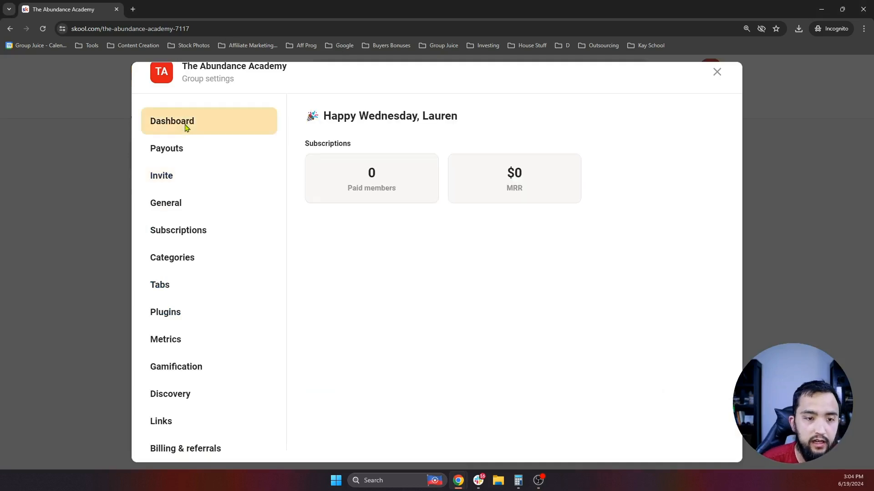
click(171, 158)
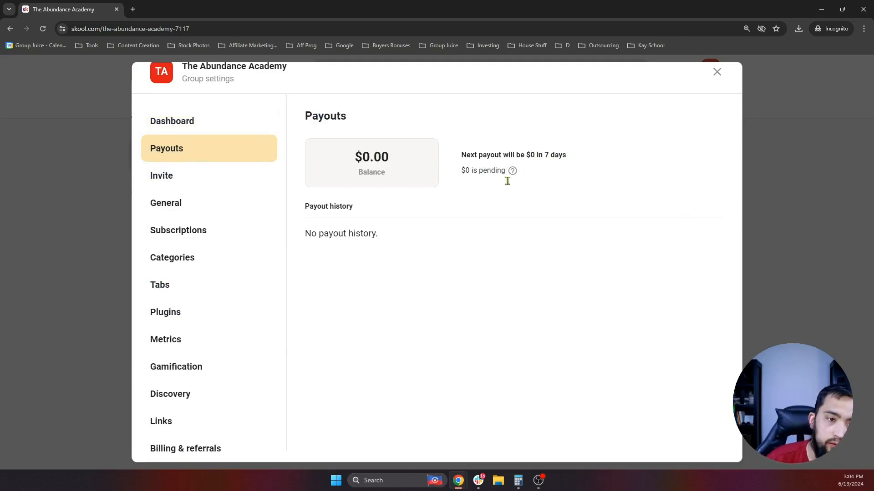
key(ctrl+minus)
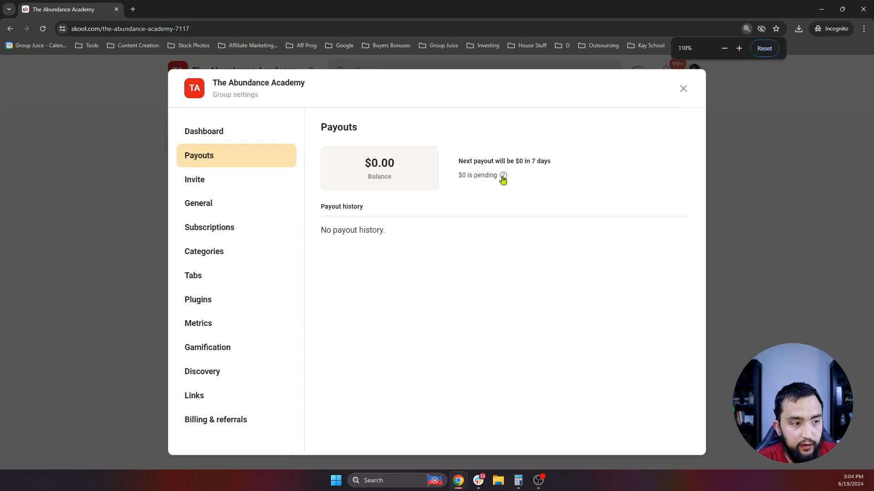
click(222, 180)
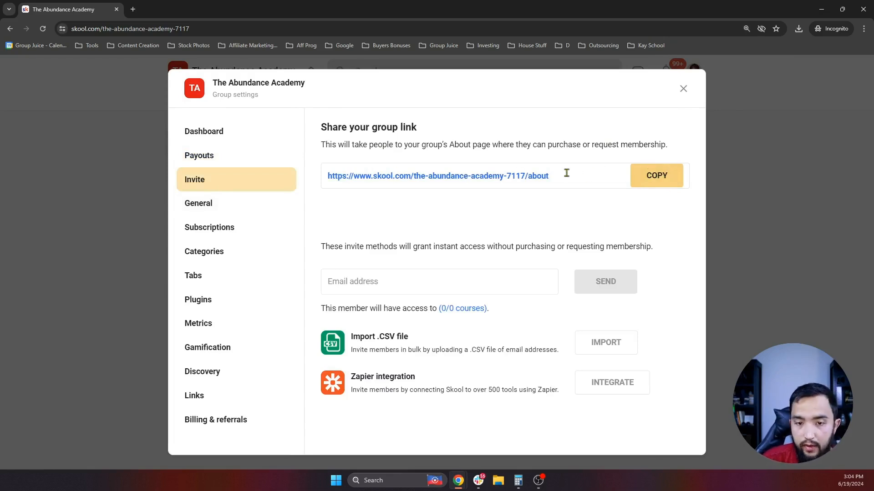
drag(402, 175, 499, 176)
click(524, 177)
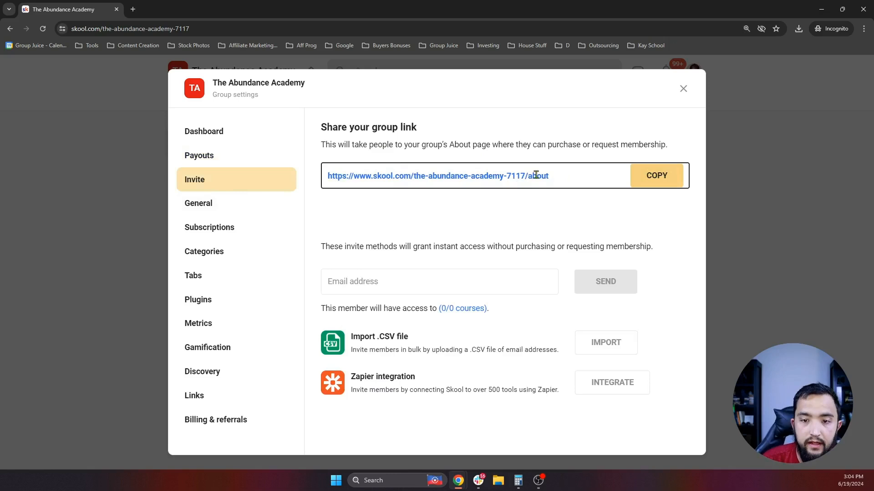
- In General settings, review the group name (21/30 characters) and the group URL
click(187, 197)
scroll(496, 182, down, 1)
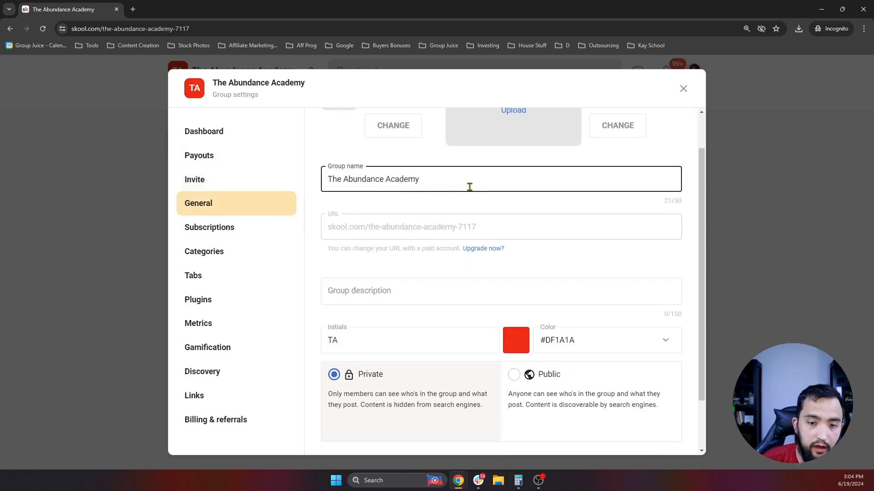
key(ctrl+shift+Left)
key(ctrl+shift+Left)
key(ctrl+shift+Left)
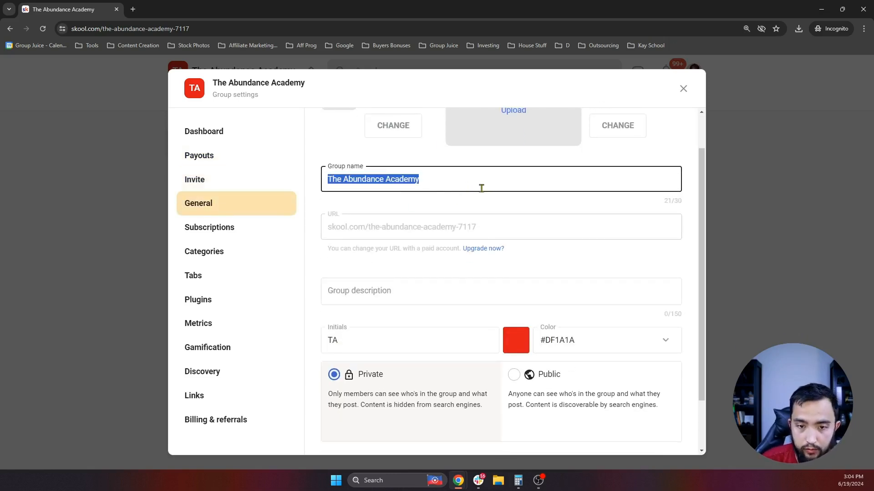
double_click(680, 201)
drag(680, 201, 665, 201)
click(609, 203)
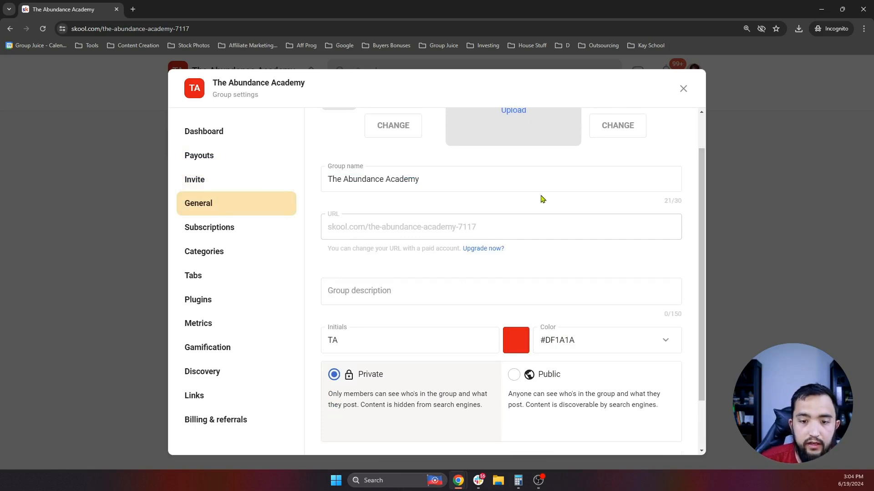
scroll(542, 199, down, 1)
triple_click(487, 180)
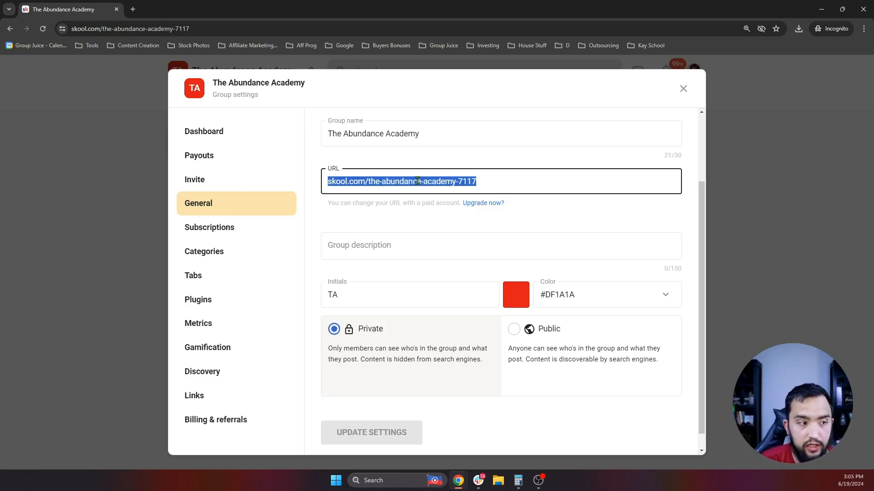
scroll(473, 236, up, 2)
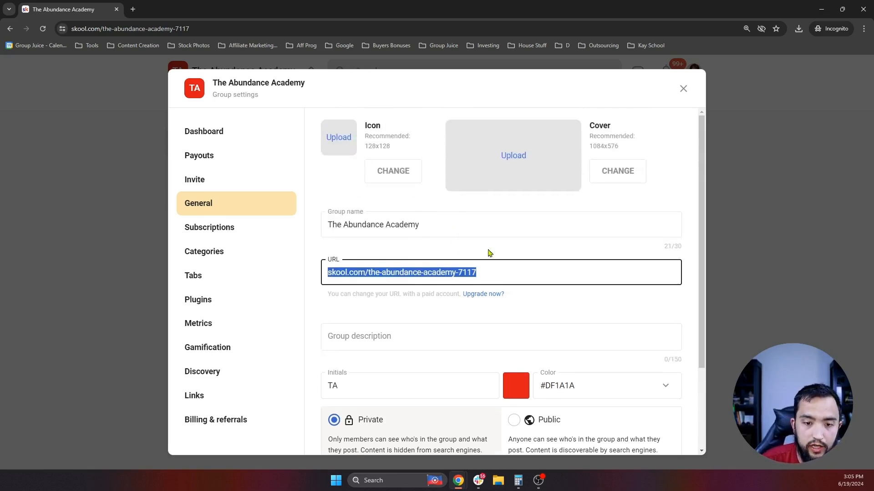
scroll(489, 251, down, 1)
scroll(446, 291, up, 1)
scroll(402, 336, down, 2)
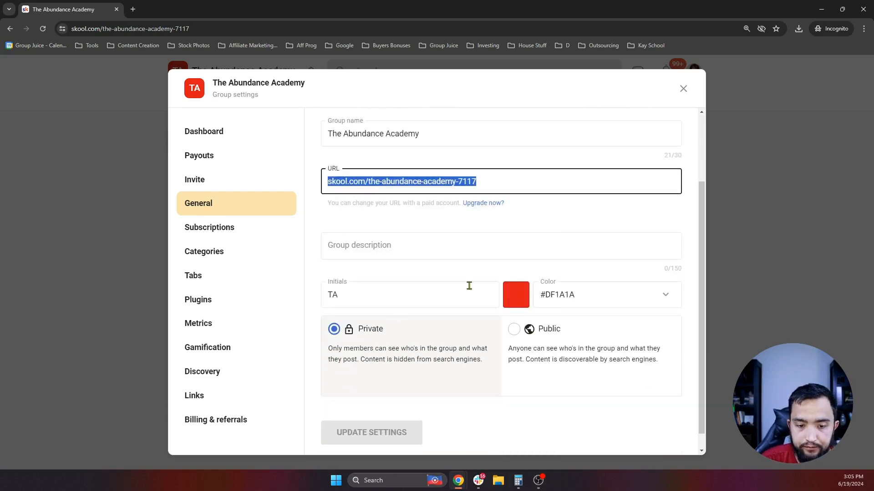
- Write a group description about living a wildly abundant life and save the settings
click(375, 246)
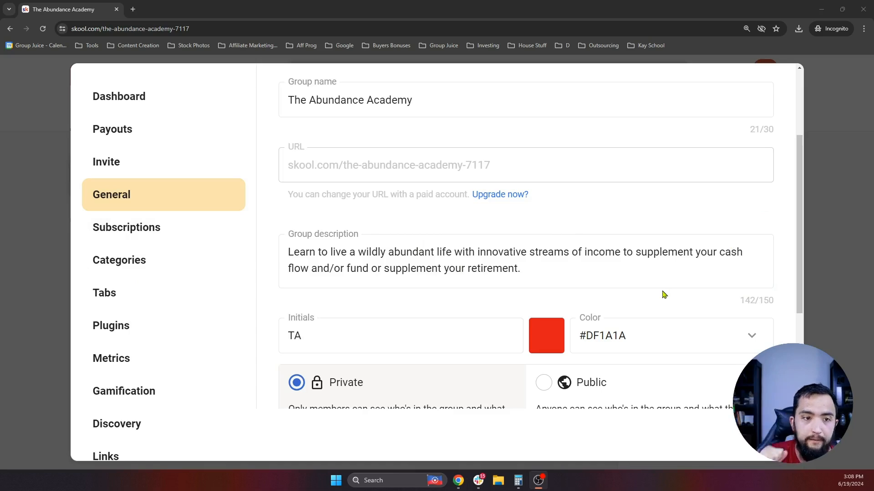
scroll(568, 302, down, 3)
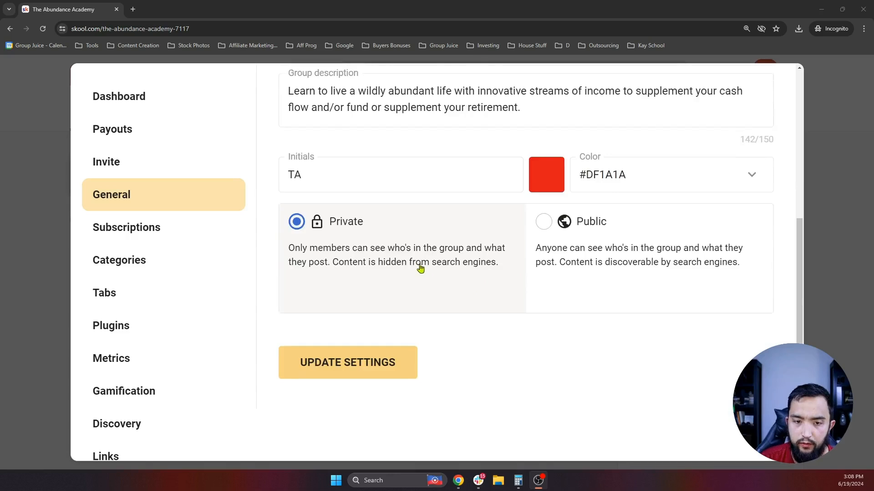
scroll(337, 196, up, 3)
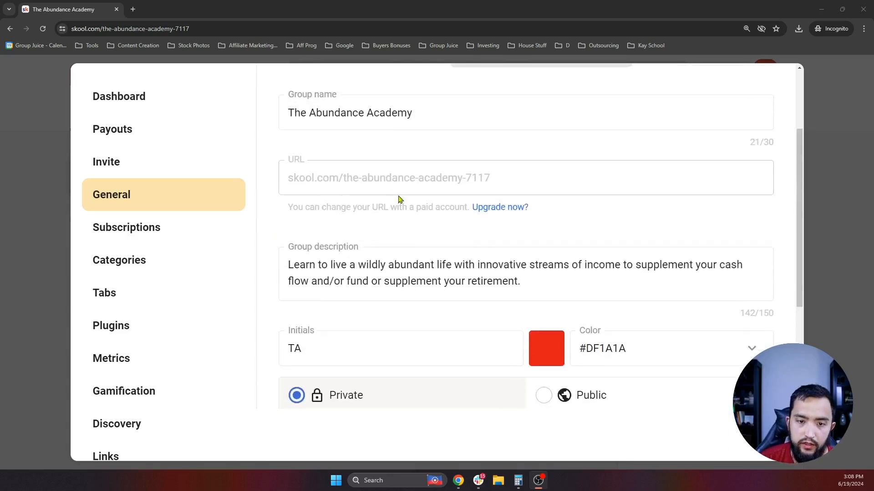
scroll(400, 197, down, 3)
click(359, 398)
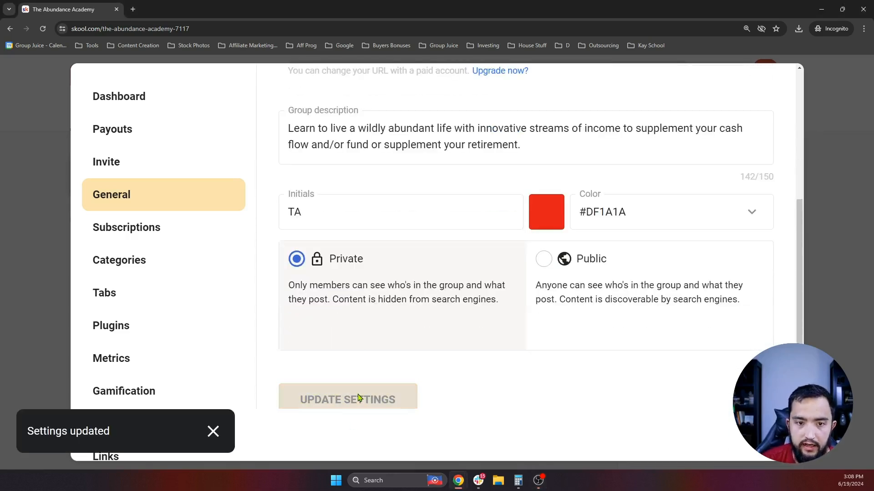
click(840, 169)
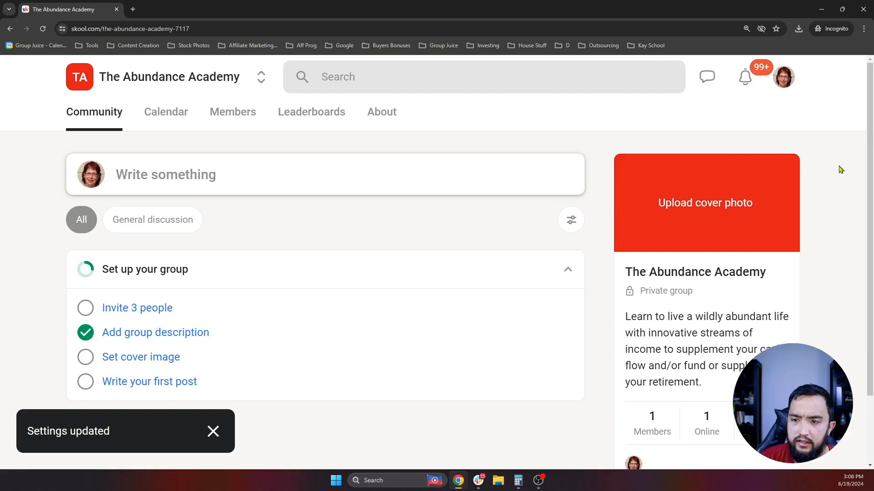
scroll(756, 228, down, 3)
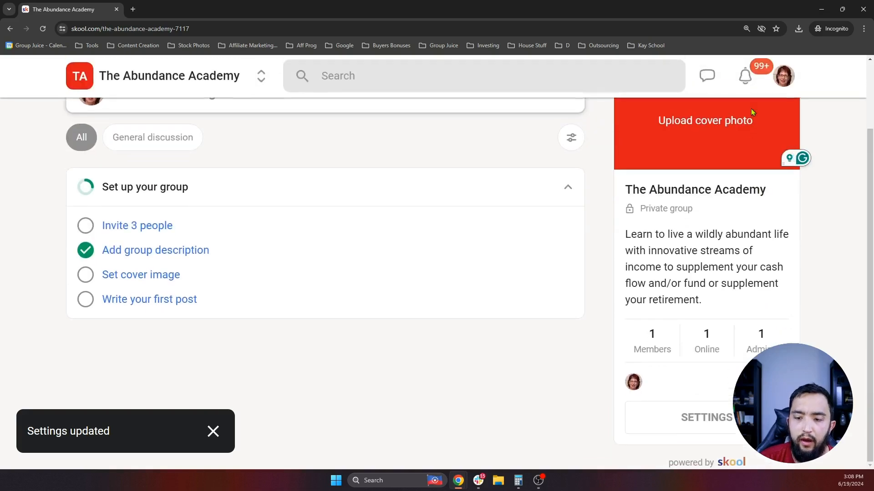
drag(654, 234, 792, 239)
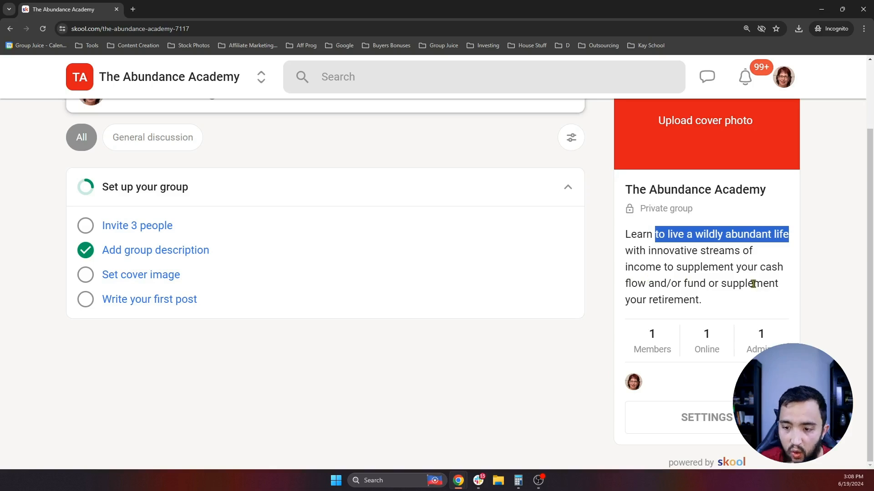
drag(701, 300, 625, 250)
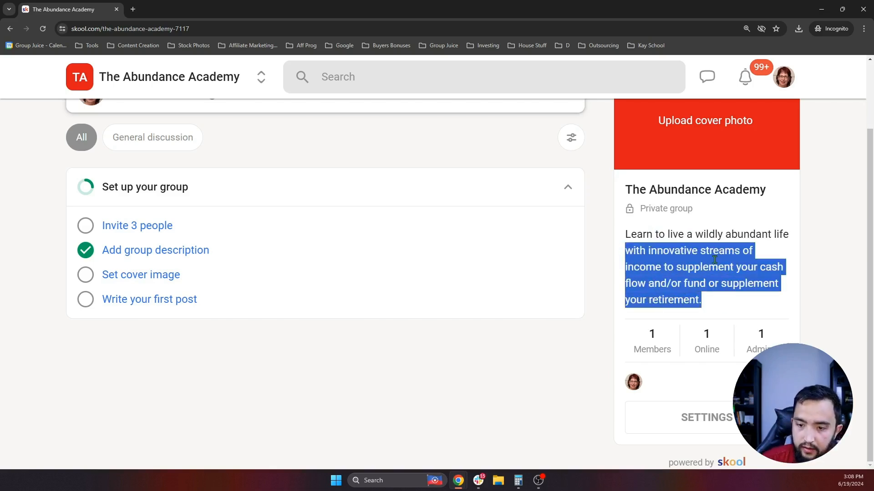
click(713, 267)
scroll(728, 243, up, 1)
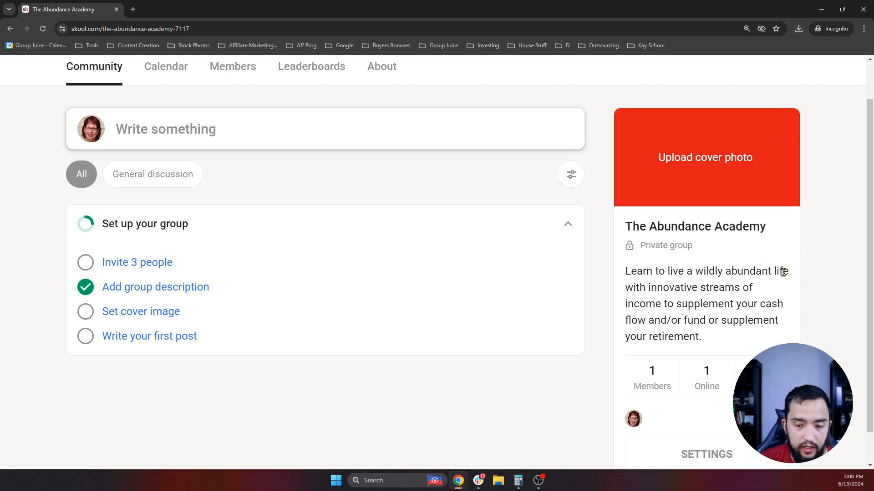
scroll(668, 291, down, 1)
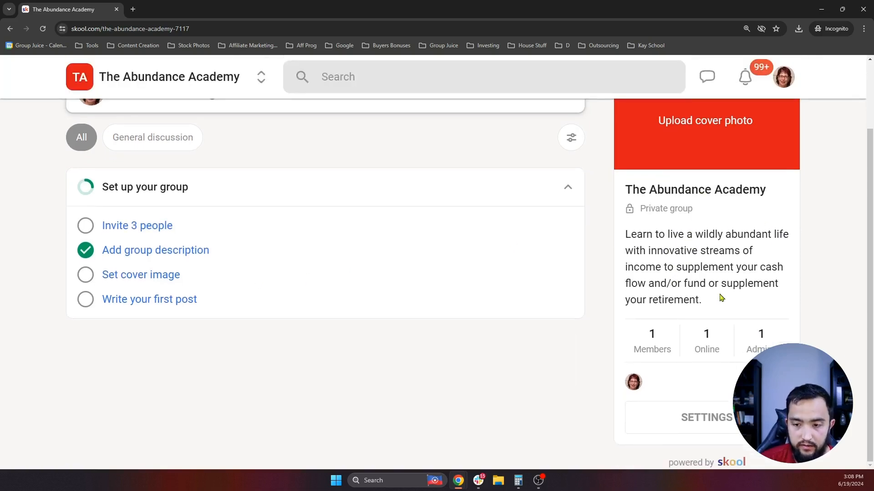
drag(721, 298, 625, 250)
click(717, 248)
scroll(714, 246, up, 1)
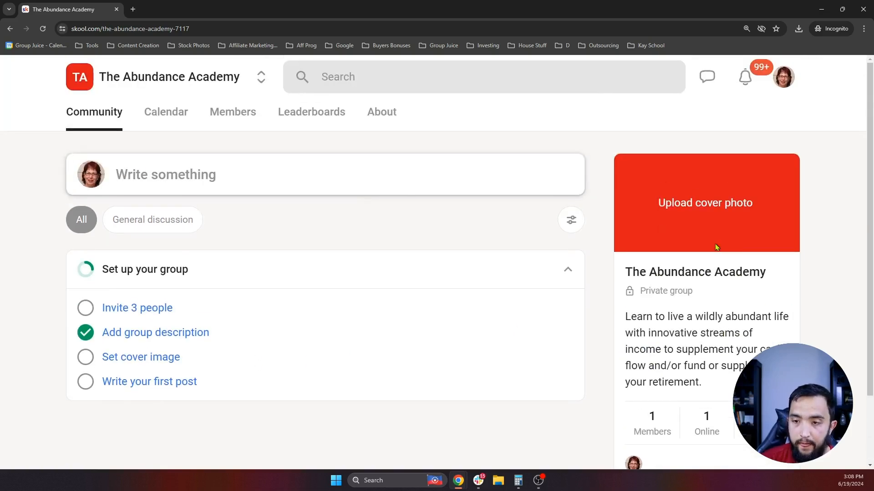
- Upload The Abundance Academy banner as the 1084x576 cover photo, reposition it in the crop, and save
click(703, 205)
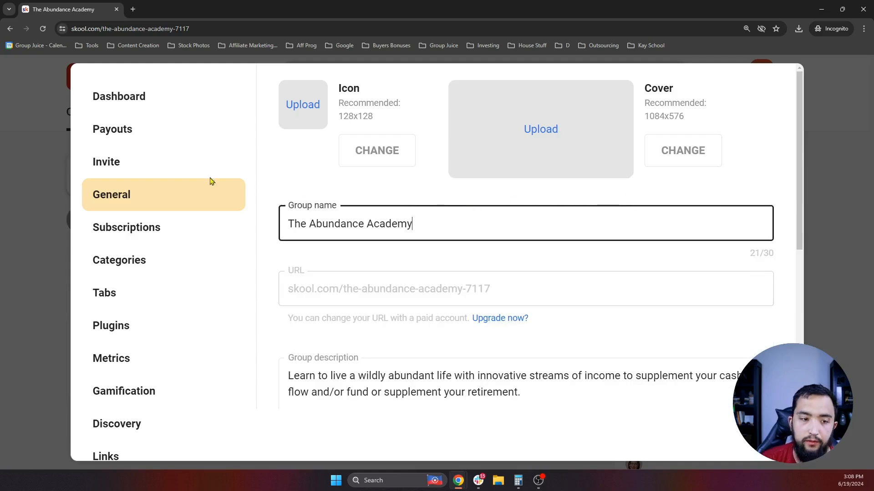
scroll(473, 200, down, 3)
scroll(481, 230, up, 3)
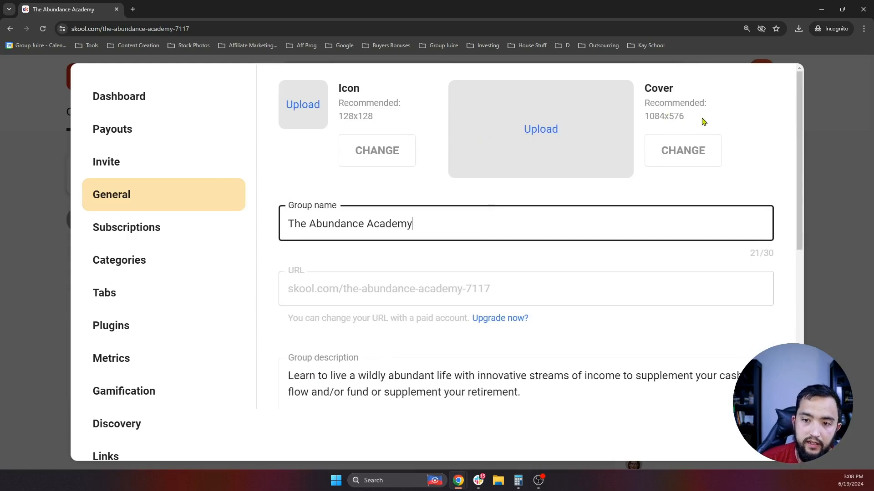
drag(685, 117, 648, 118)
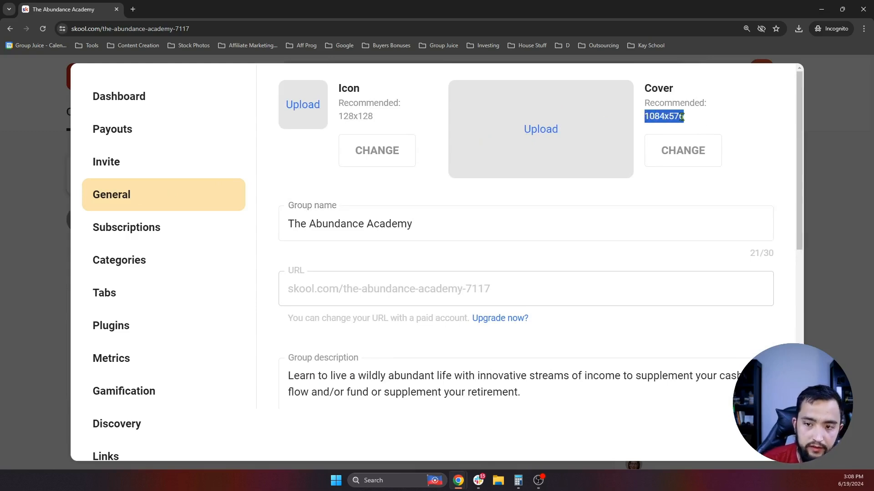
click(562, 131)
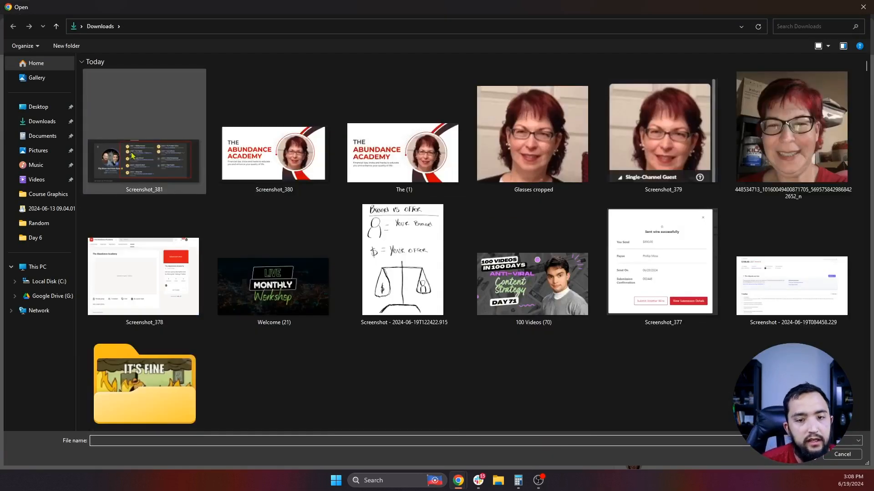
double_click(400, 150)
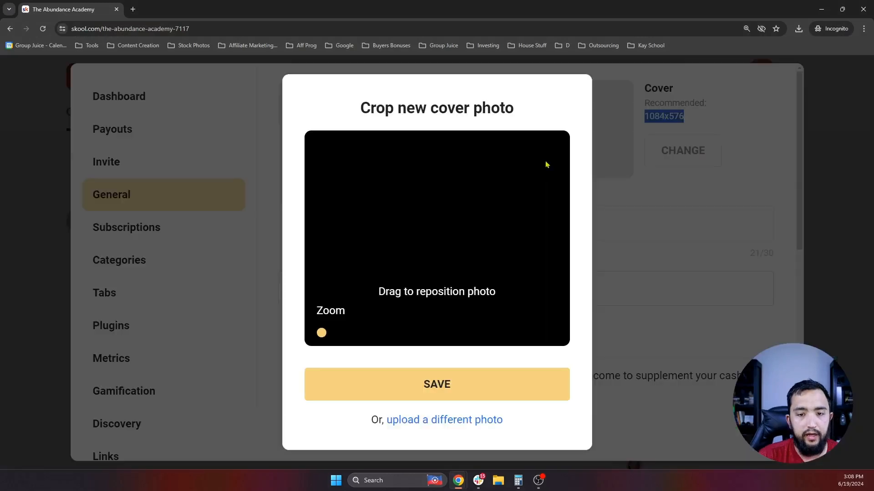
mouse_move(464, 217)
mouse_down()
mouse_move(457, 220)
mouse_move(469, 227)
mouse_up()
drag(397, 255, 394, 255)
click(542, 369)
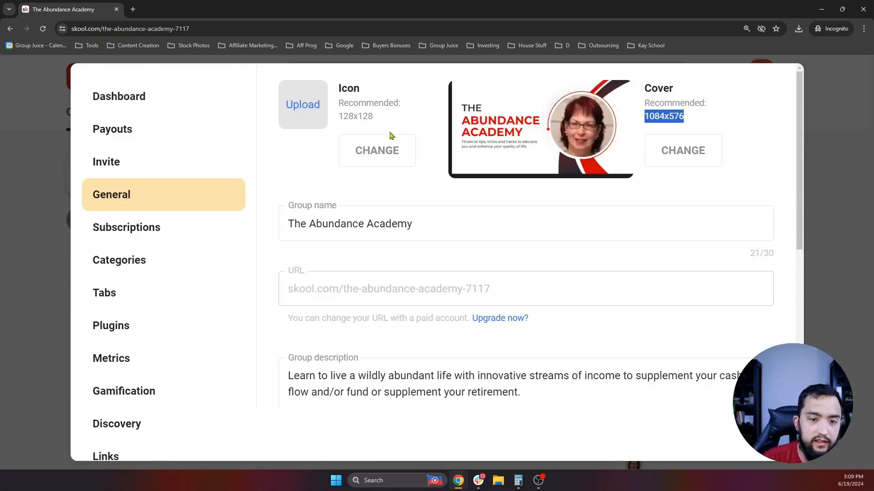
click(412, 151)
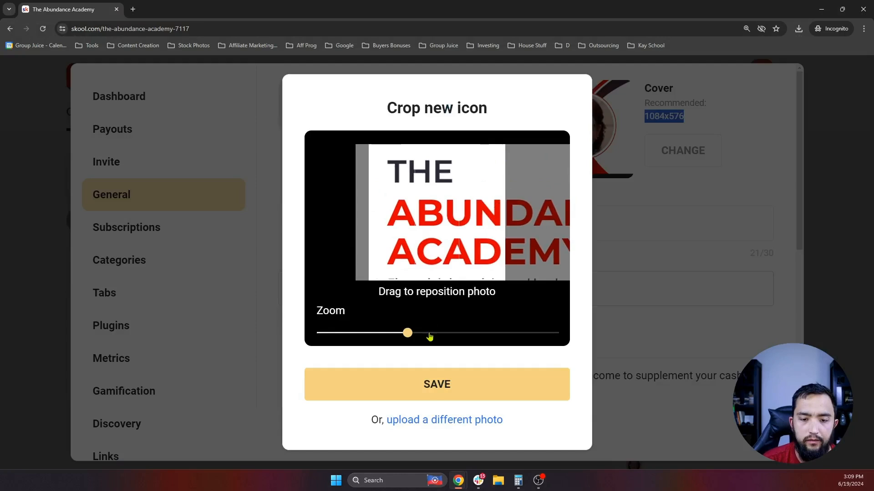
- Set the banner as the icon with a zoomed-out crop, then remove it to redo
double_click(386, 136)
drag(410, 336, 304, 337)
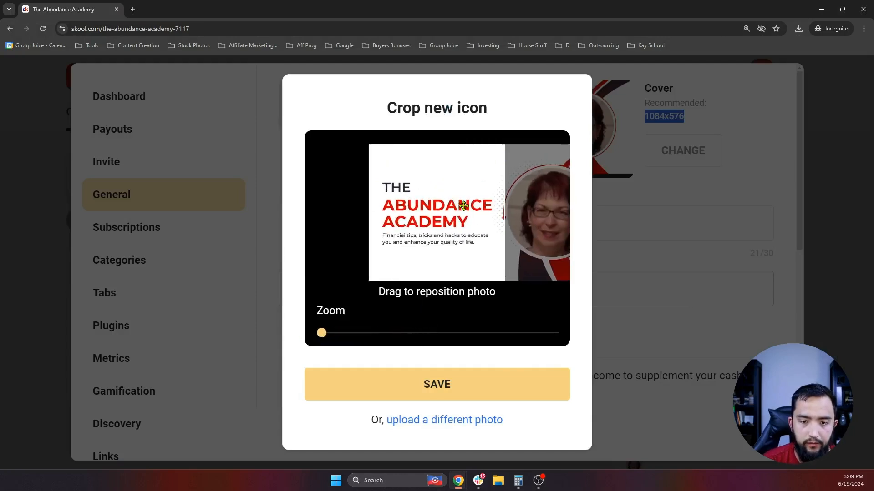
click(460, 384)
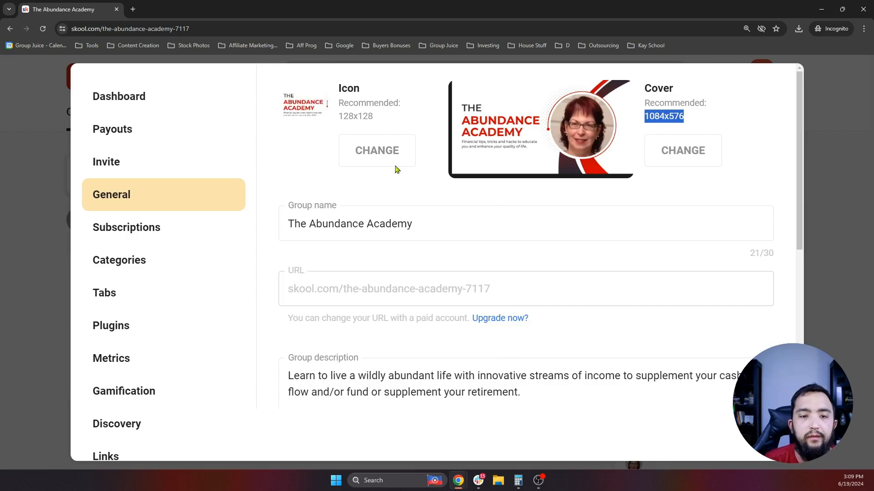
click(311, 108)
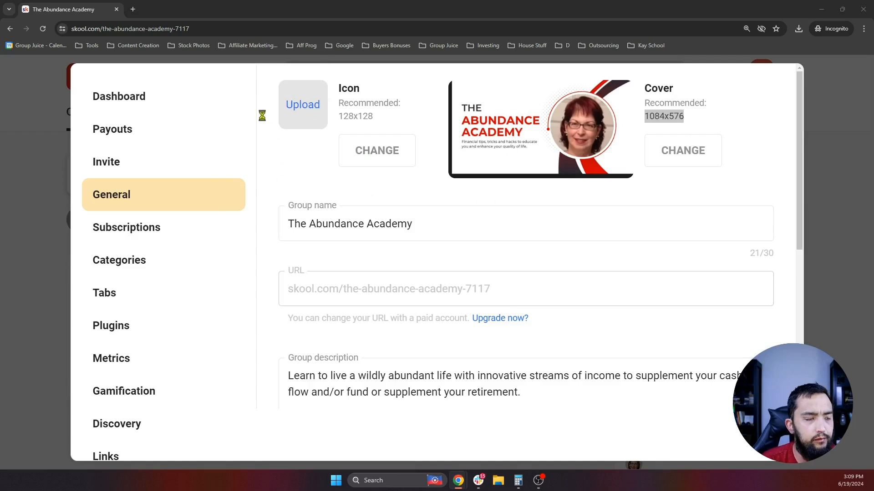
- Upload Screenshot_380 as the icon, zoom and centre the crop on the academy title, and save
click(290, 106)
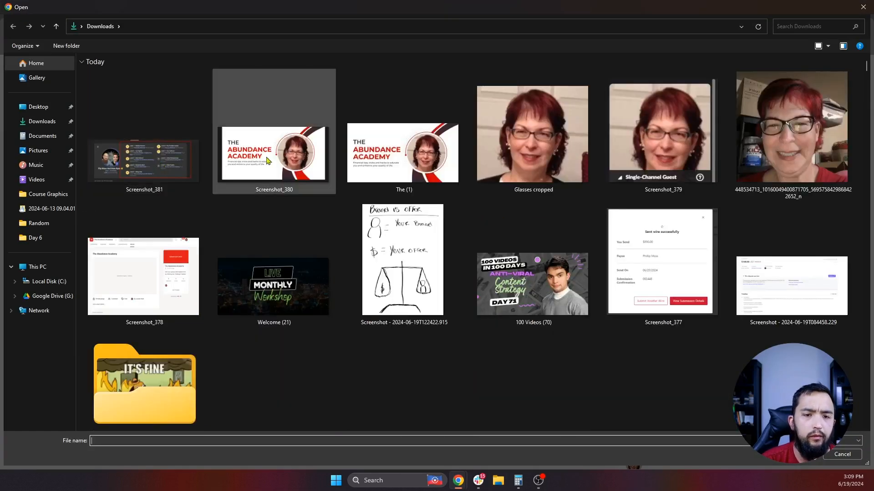
double_click(268, 160)
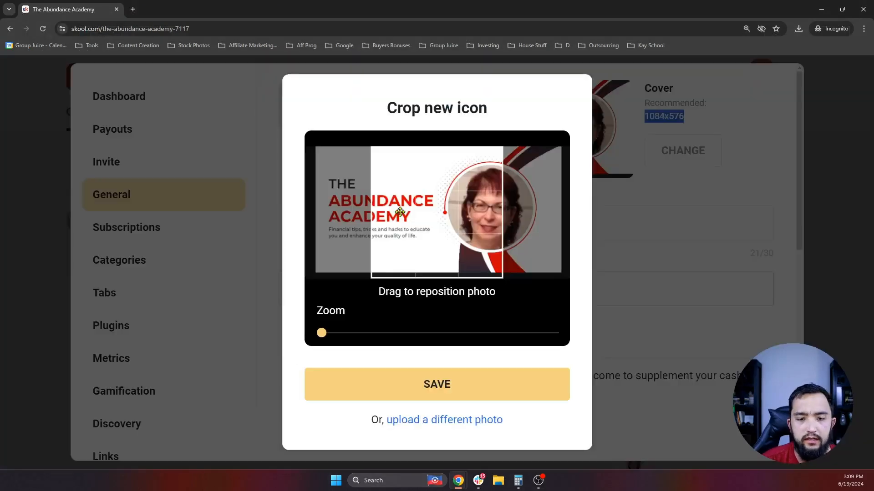
drag(399, 212, 547, 230)
drag(322, 333, 340, 341)
drag(406, 223, 416, 222)
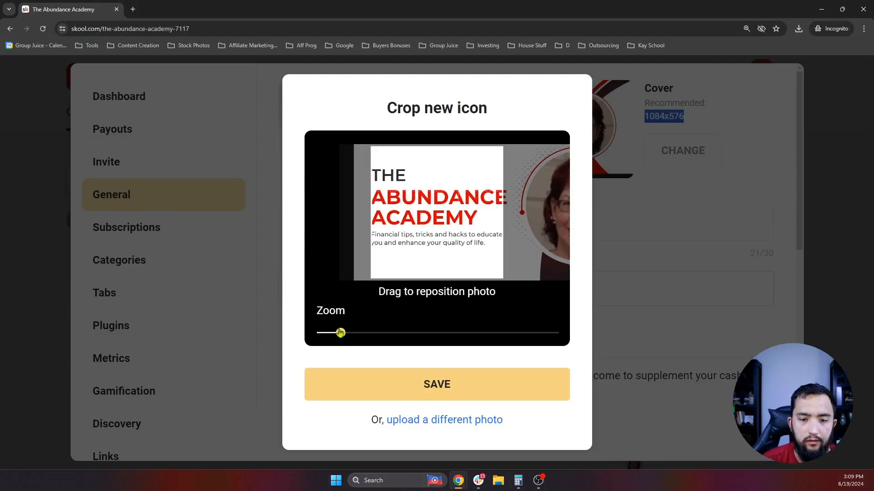
drag(340, 332, 334, 333)
drag(463, 223, 456, 221)
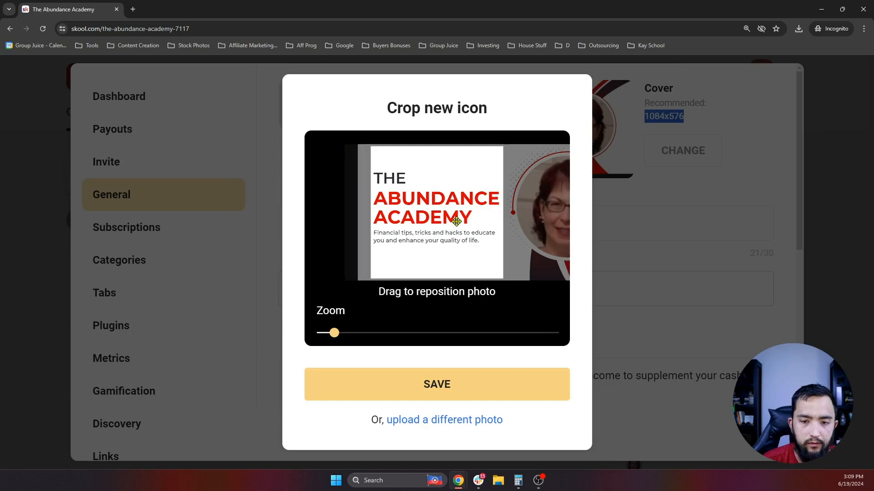
click(438, 391)
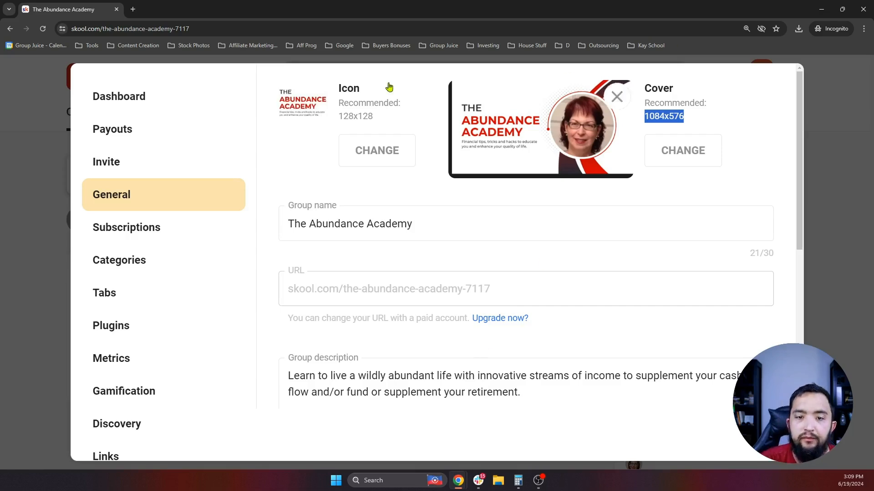
- Change the group initials from TA to AA, leaving the colour at #DF1A1A
scroll(393, 218, down, 4)
scroll(472, 246, down, 1)
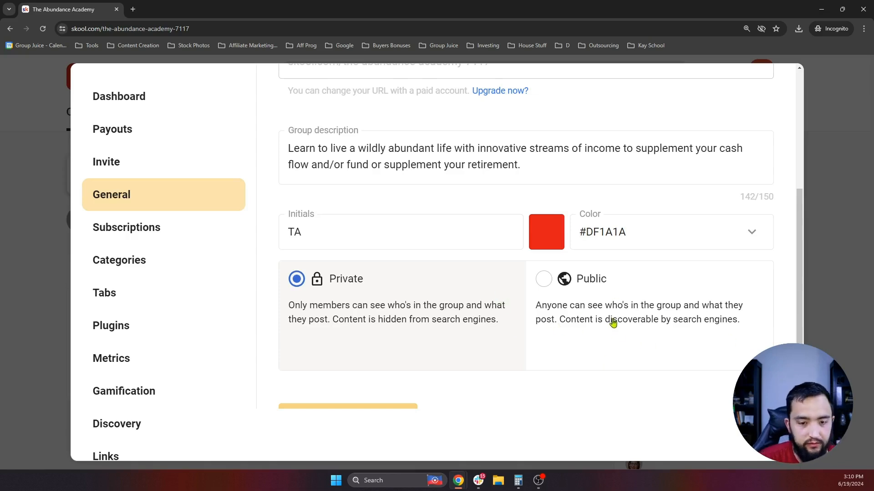
scroll(564, 291, down, 1)
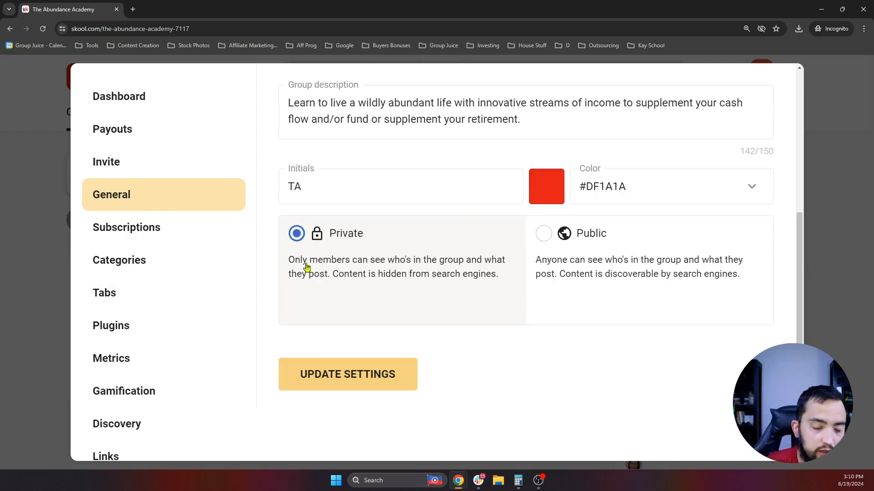
scroll(356, 223, up, 2)
double_click(357, 278)
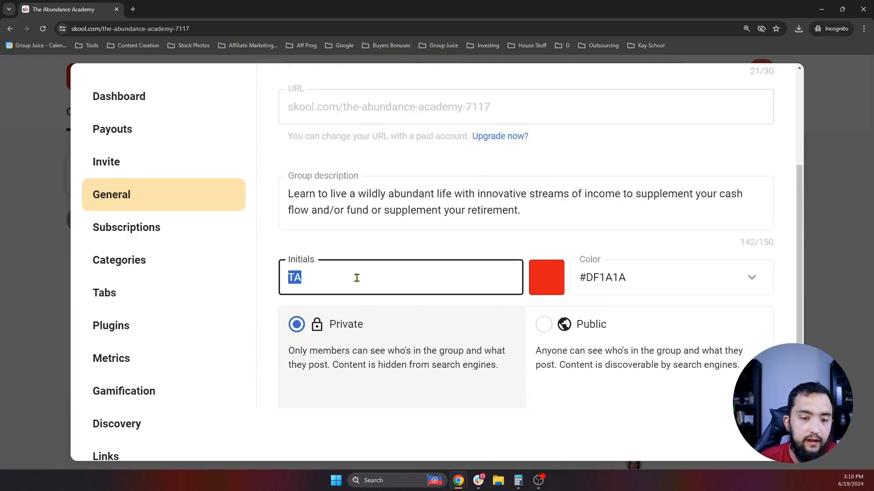
text(A)
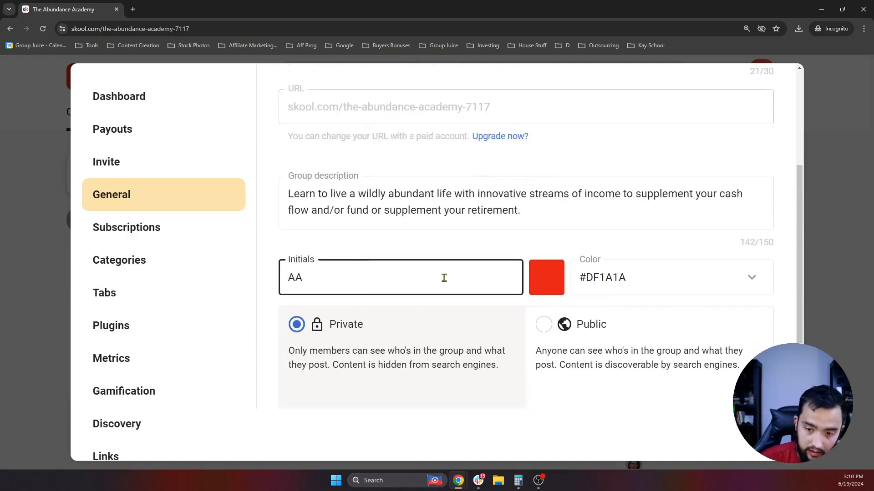
scroll(444, 278, down, 3)
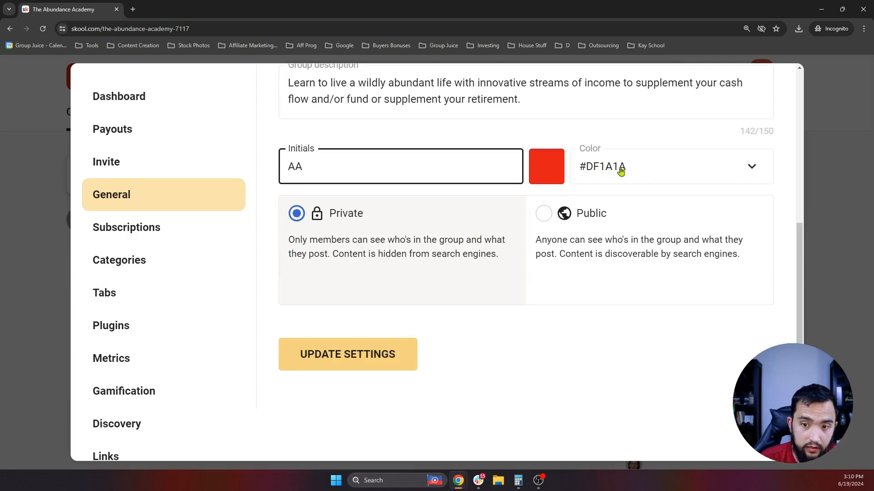
click(620, 171)
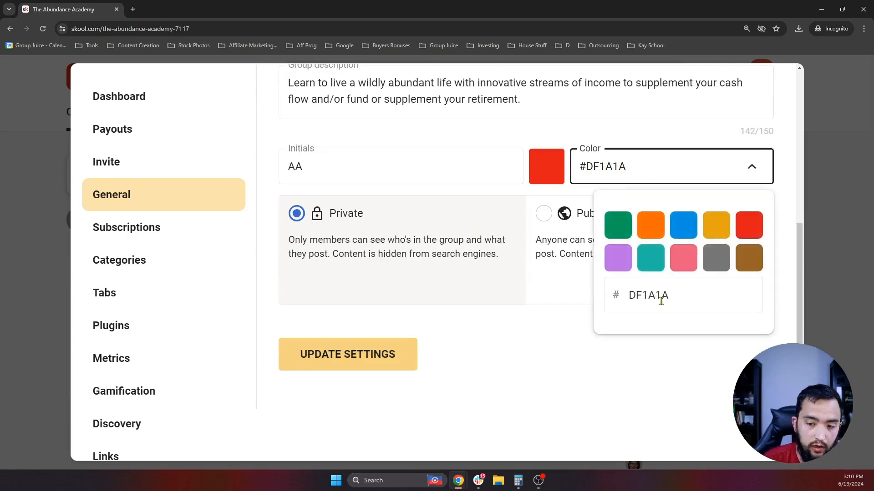
click(505, 299)
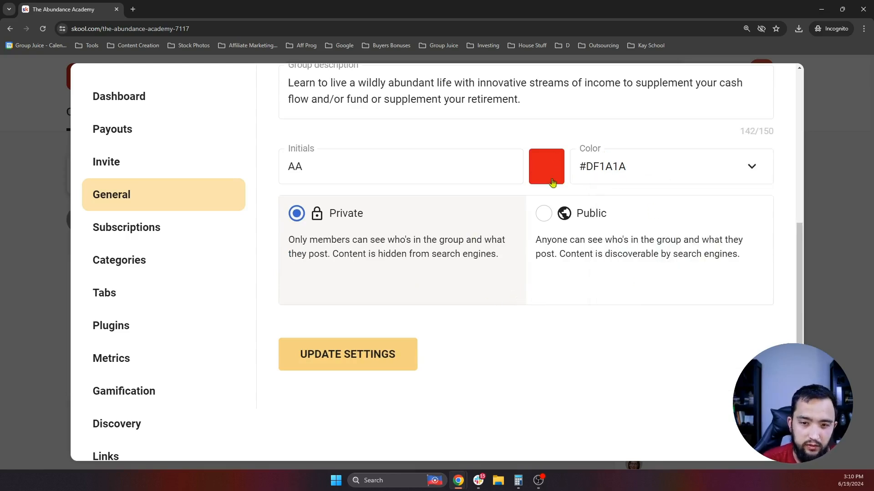
- Save the AA initials change, confirmed by the 'Settings updated' message
scroll(500, 187, up, 1)
scroll(583, 231, down, 1)
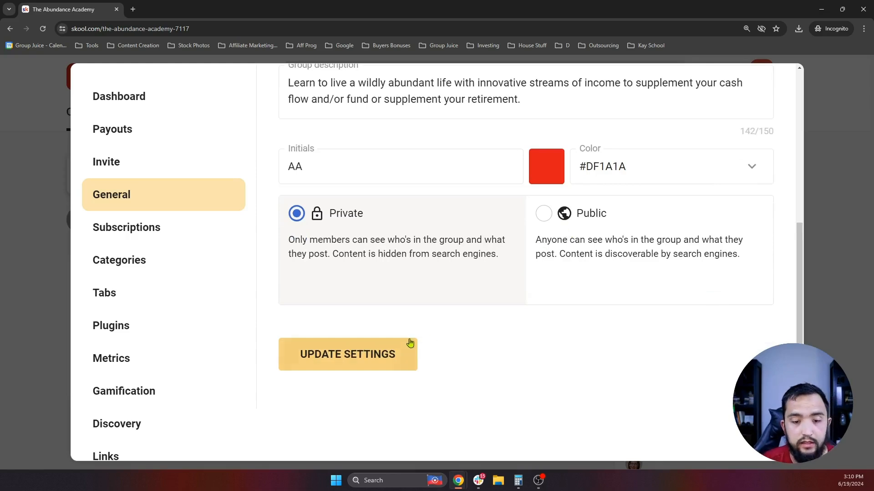
click(371, 362)
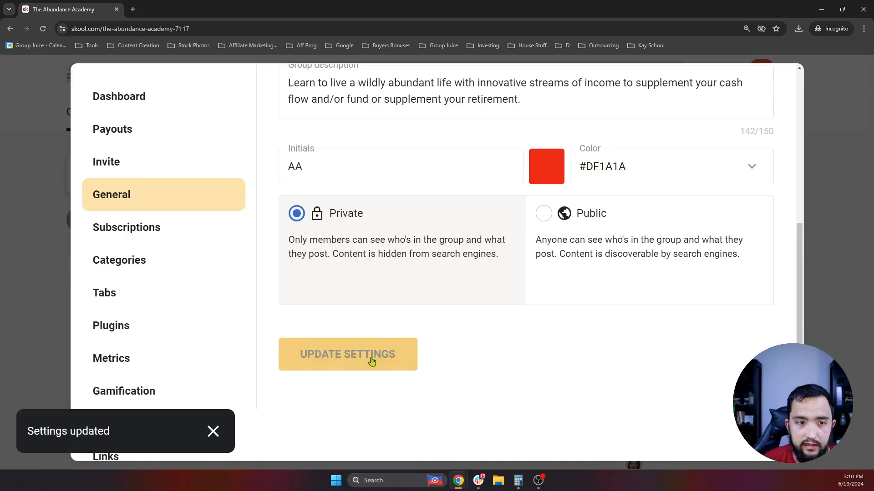
- Close the settings modal and scroll The Abundance Academy community page showing the new cover
click(829, 194)
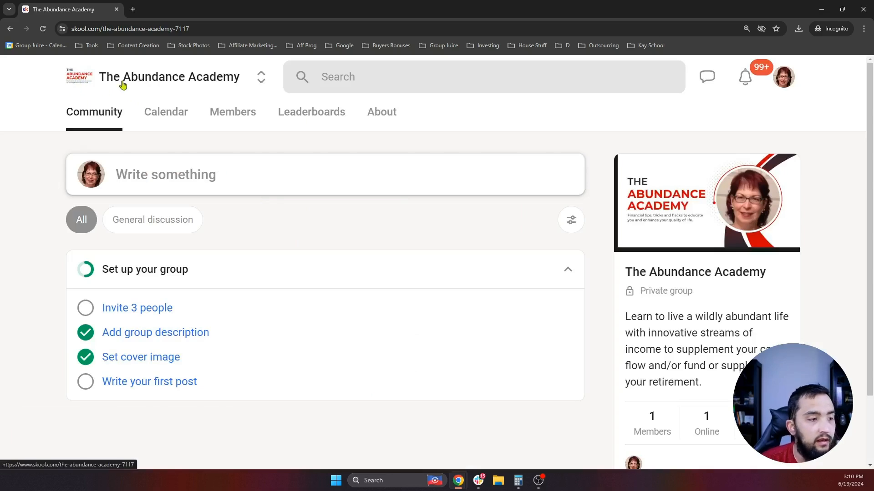
scroll(696, 194, down, 1)
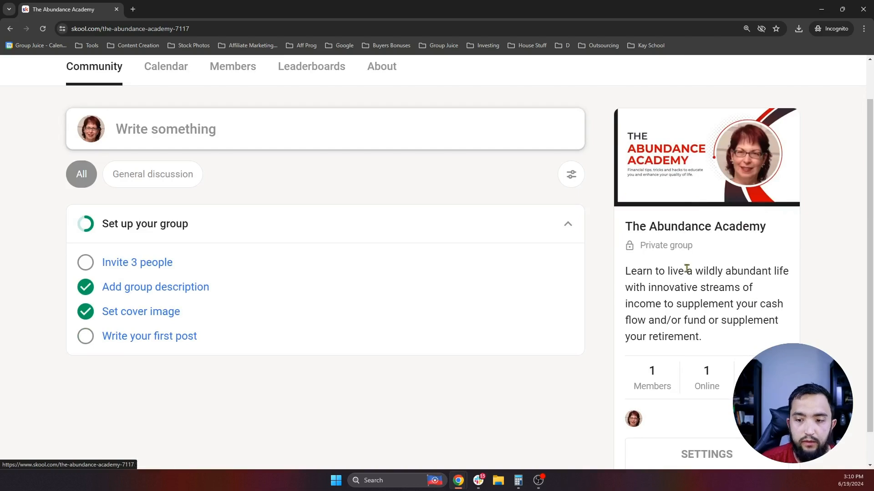
scroll(696, 293, up, 1)
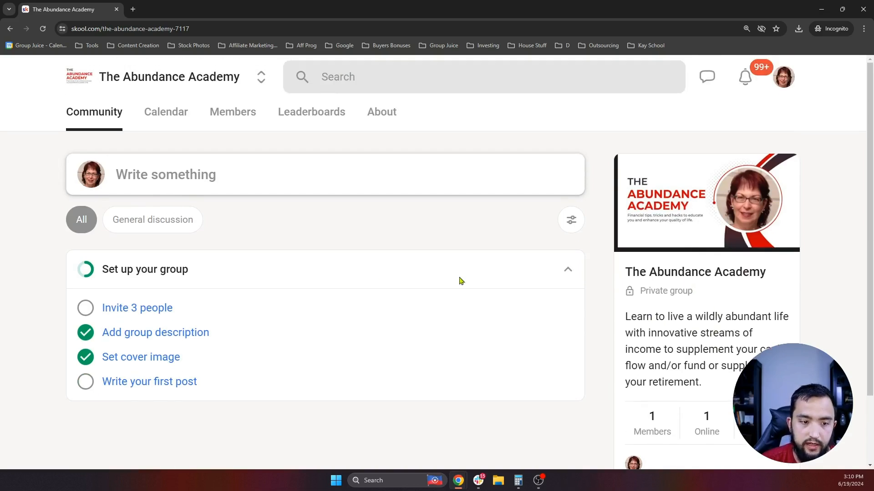
scroll(719, 376, down, 2)
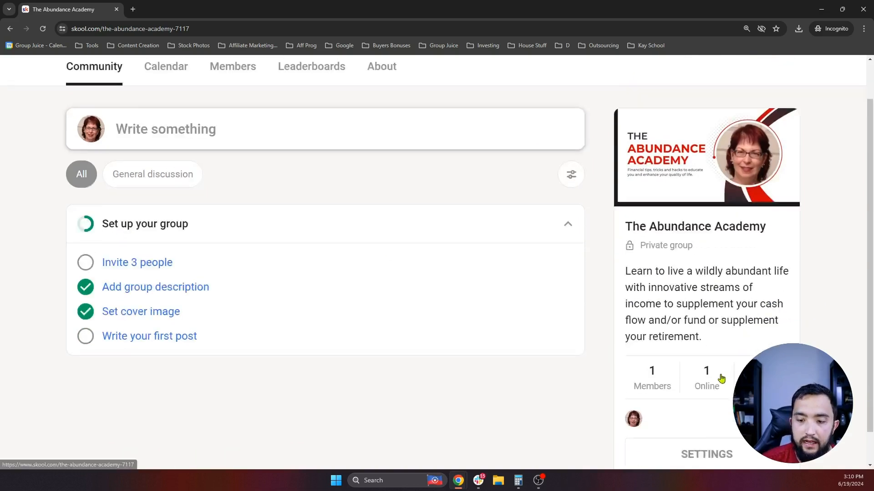
- Reopen group settings, glance at General and Subscriptions, and go to Categories
click(717, 420)
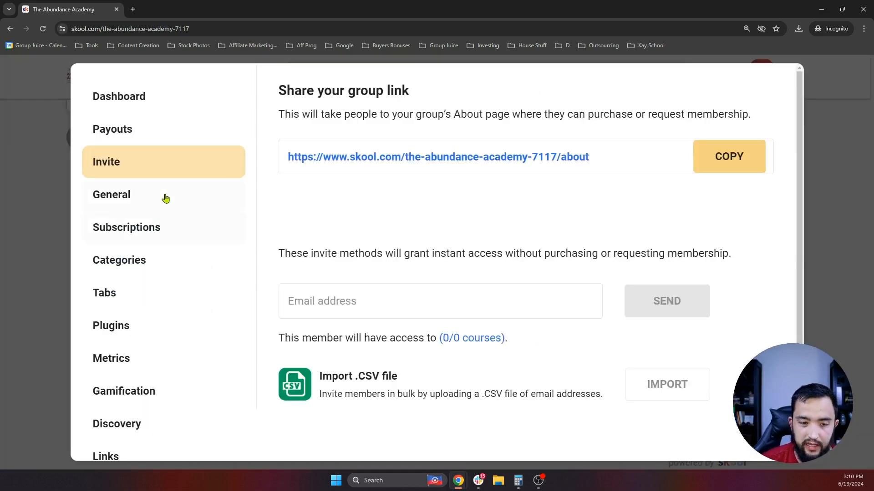
click(139, 195)
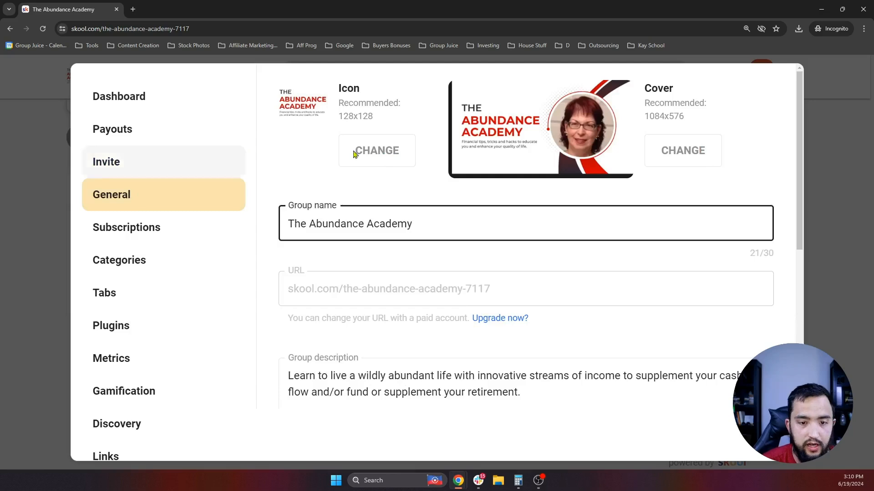
scroll(384, 265, down, 6)
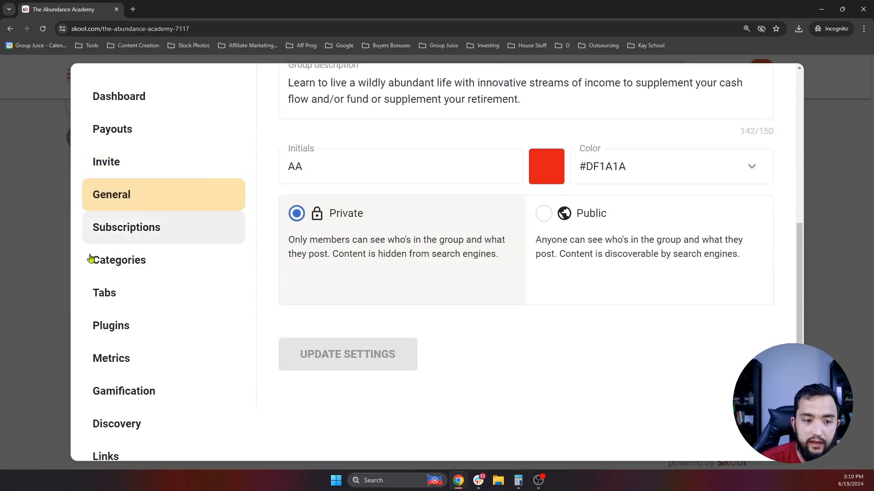
click(157, 229)
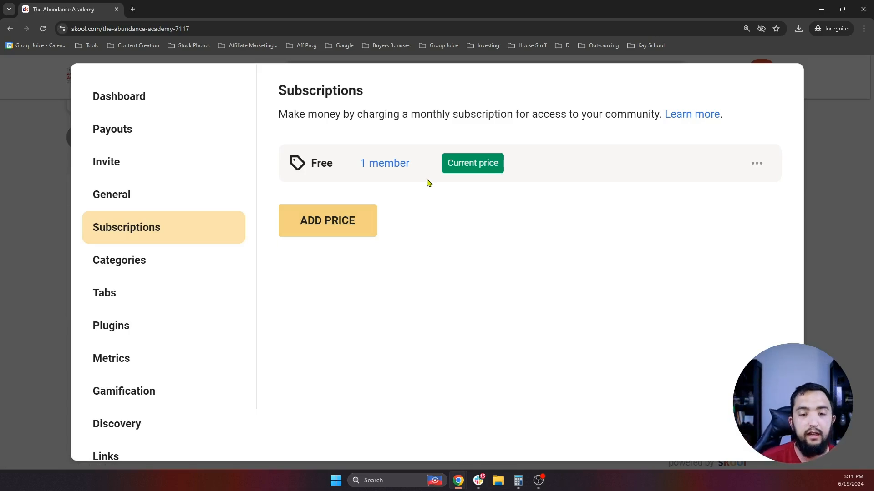
click(139, 261)
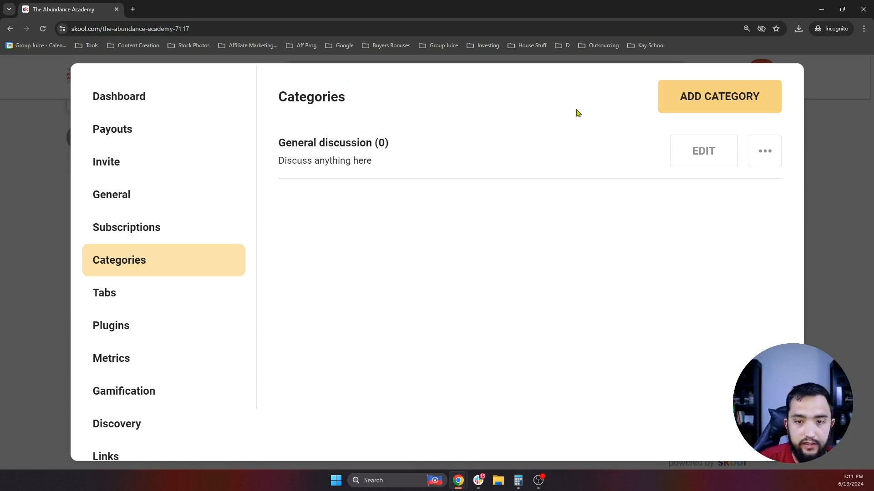
- Rename General discussion to Welcome!, describe it 'Your Welcome To The Community!', and allow only admins/mods to post
click(704, 158)
triple_click(390, 133)
text(WElcom)
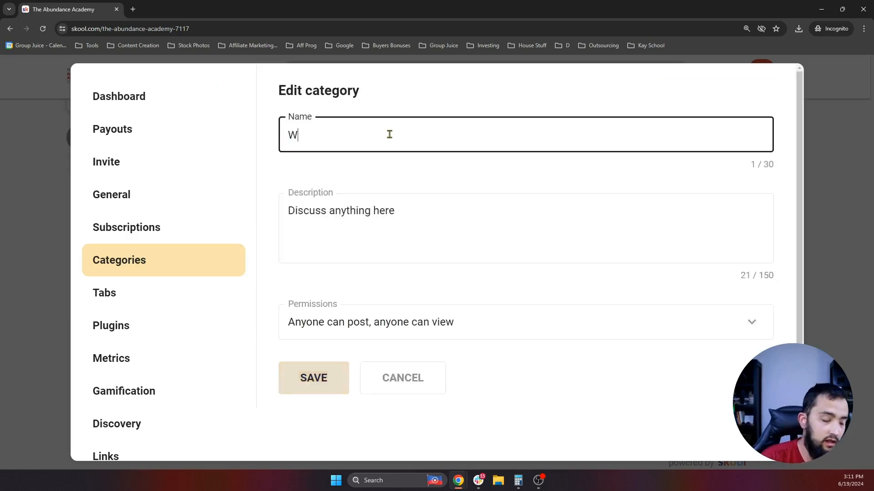
key(BackSpace)
key(BackSpace)
key(BackSpace)
key(BackSpace)
key(BackSpace)
text(elcome!~)
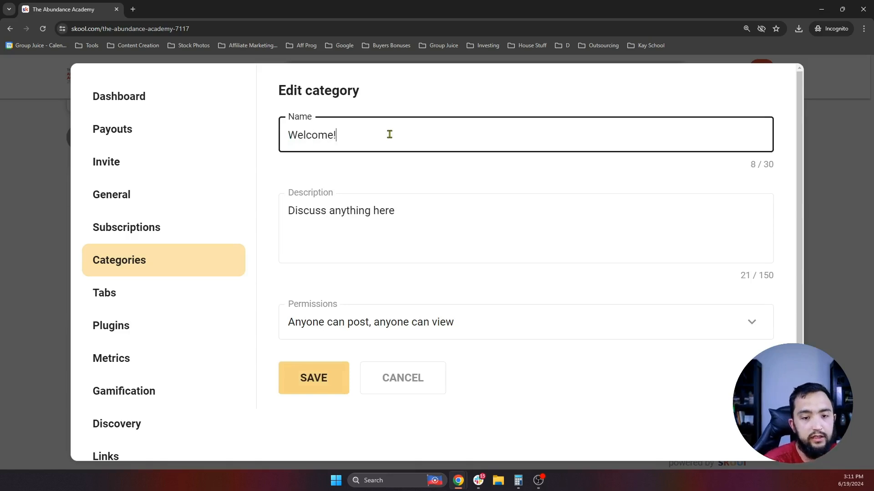
triple_click(434, 215)
text(Your We)
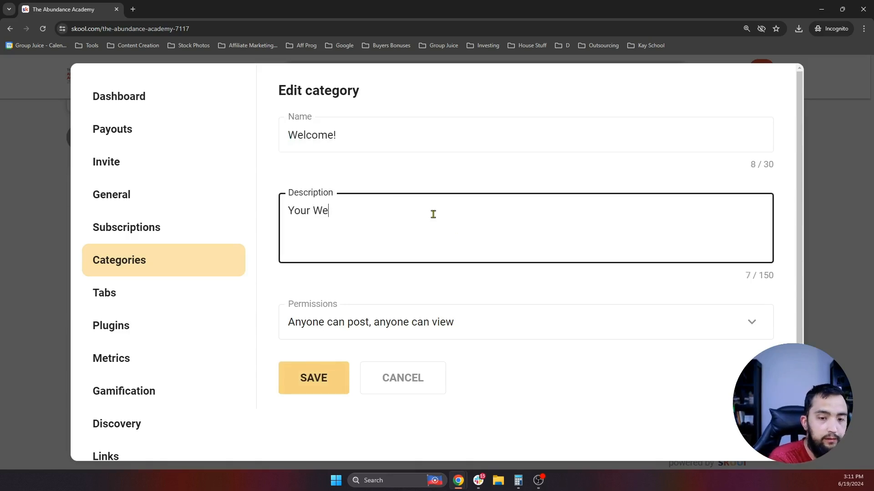
text(lcome To The commun)
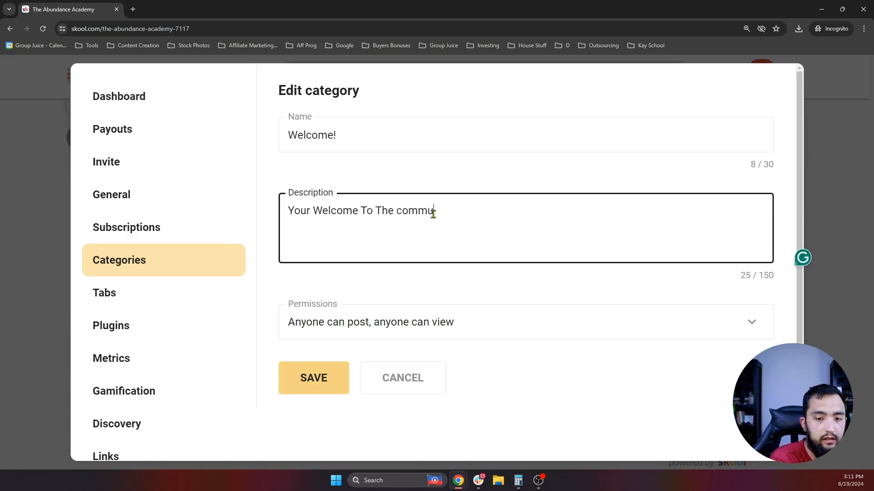
key(BackSpace)
key(BackSpace)
key(BackSpace)
key(BackSpace)
key(BackSpace)
key(BackSpace)
key(BackSpace)
text(Co)
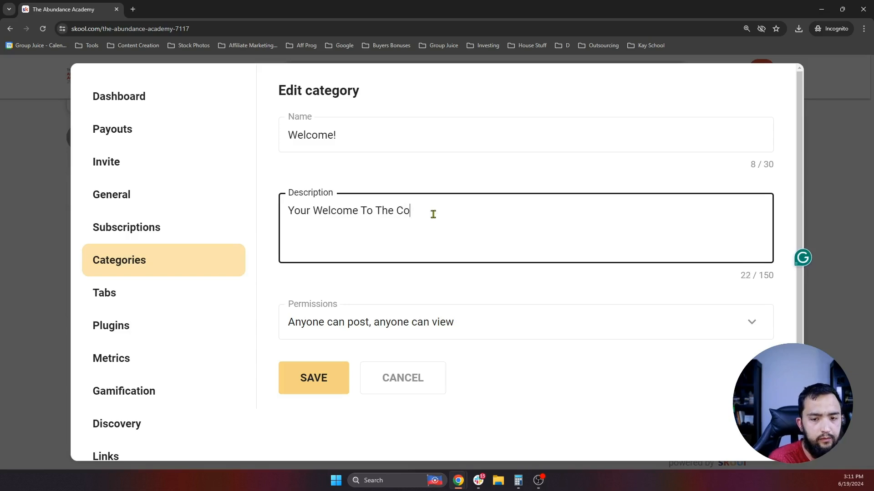
text(mmunity!)
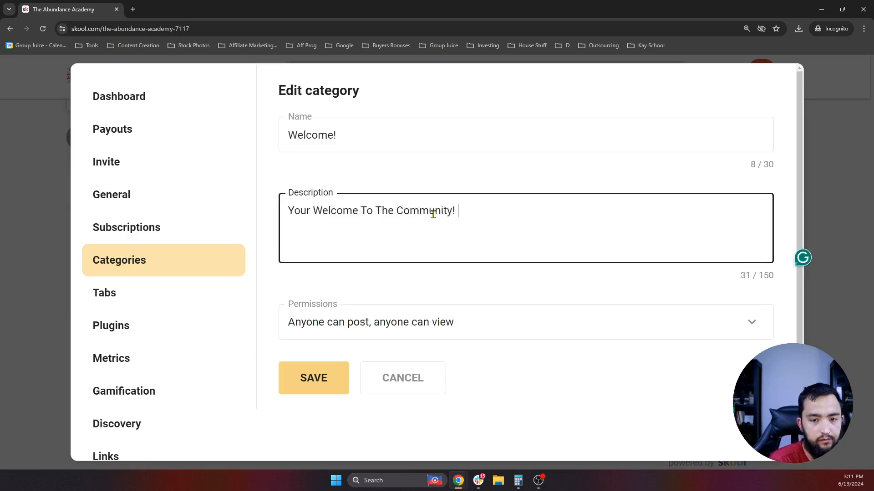
click(405, 326)
click(455, 406)
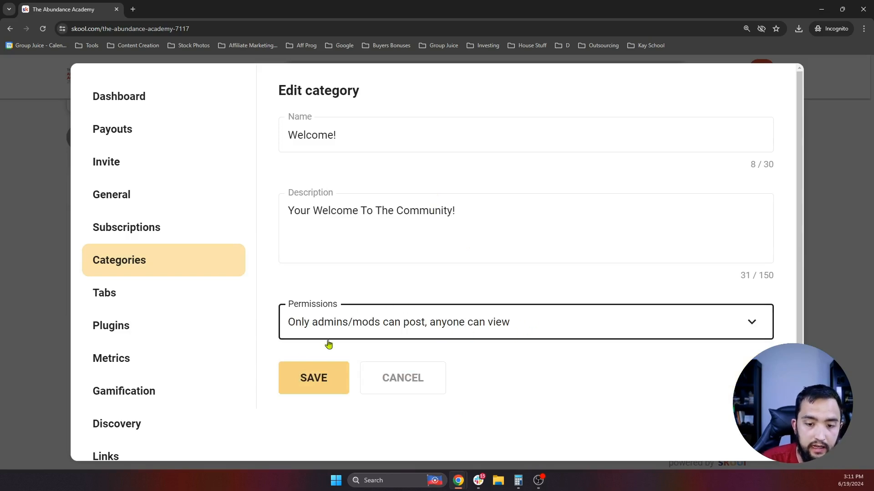
click(318, 386)
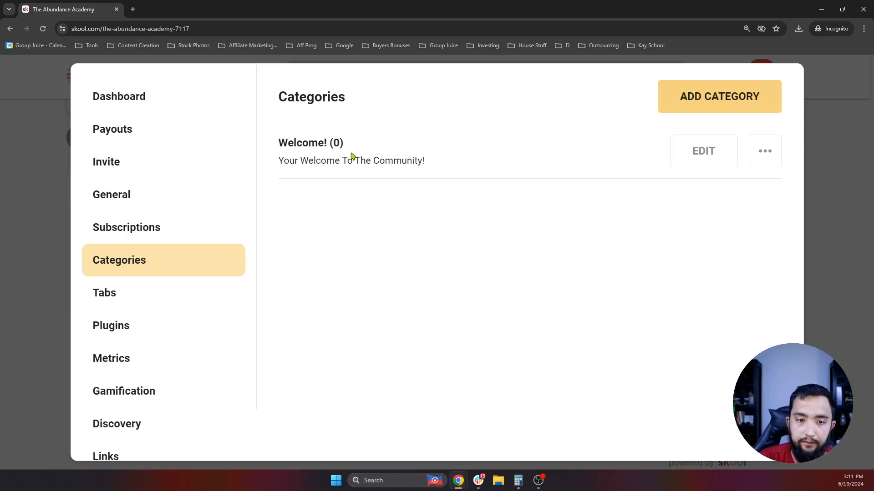
- Add the General, Questions and Tactics + Tips categories
click(718, 101)
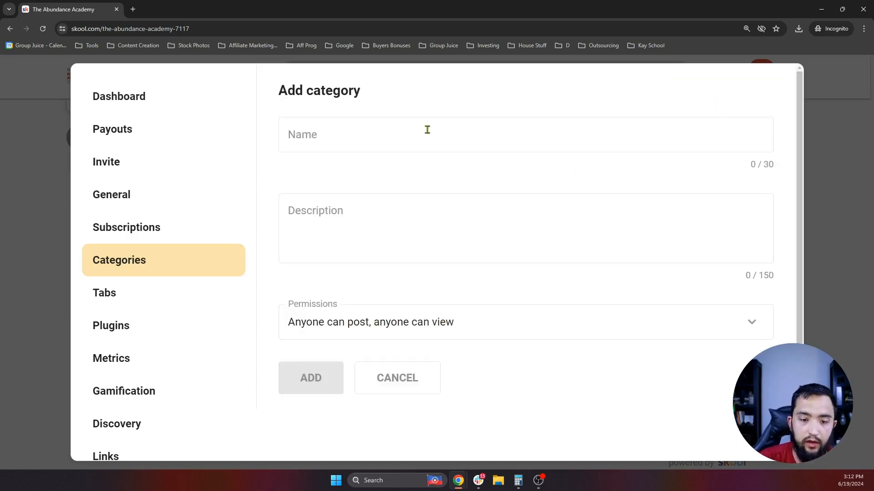
click(362, 141)
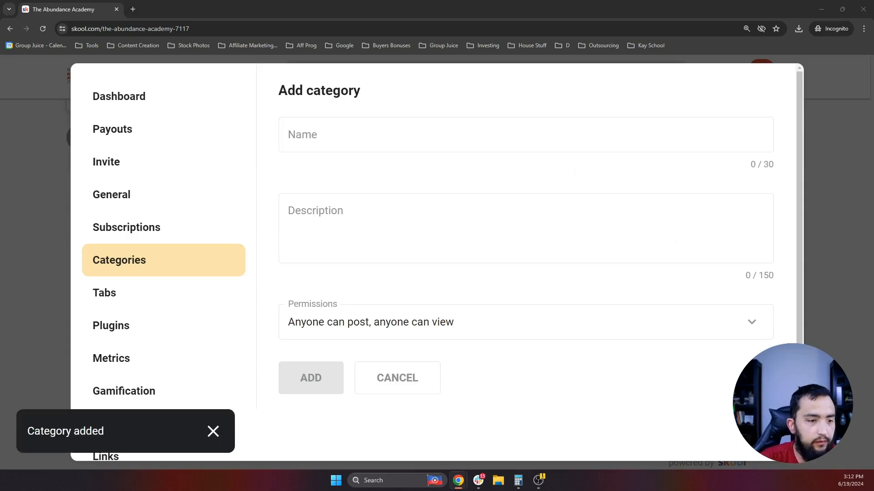
click(338, 142)
text(Questions)
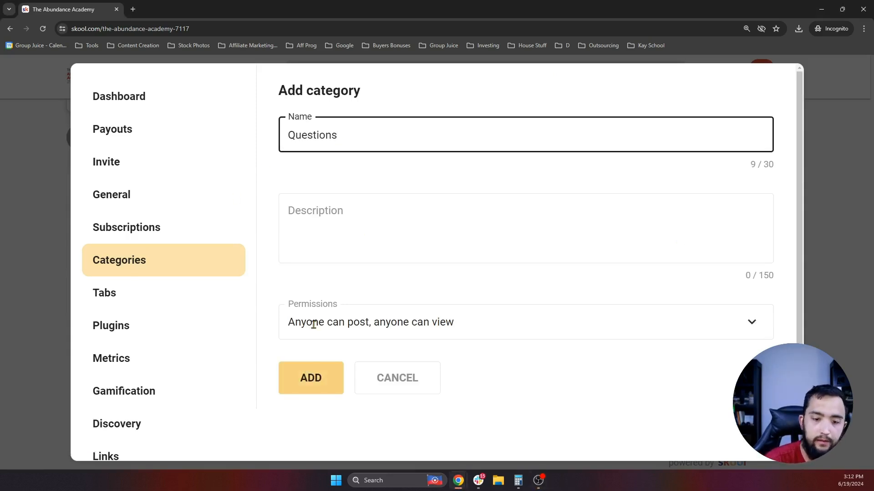
click(311, 377)
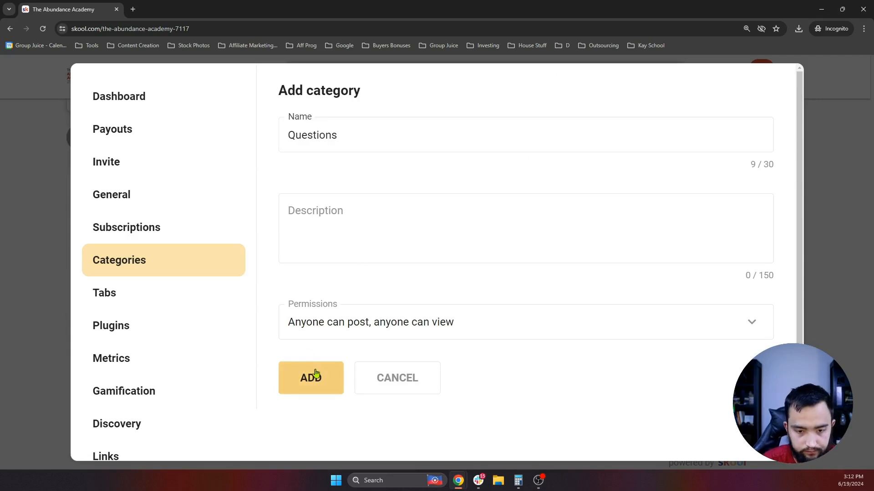
click(689, 105)
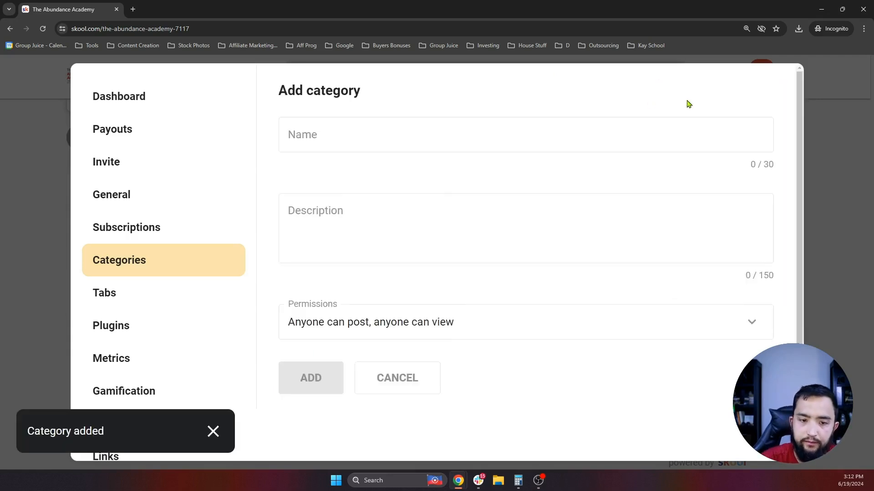
click(365, 134)
text(Tact)
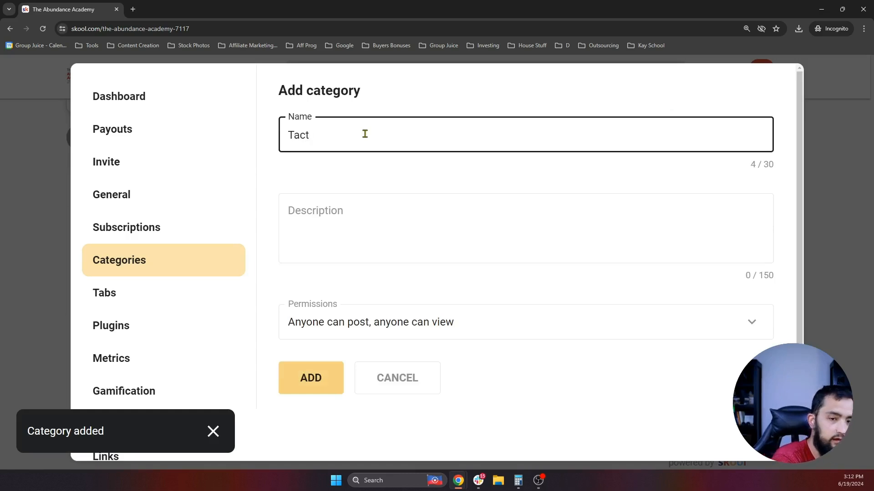
text(ics + TIps)
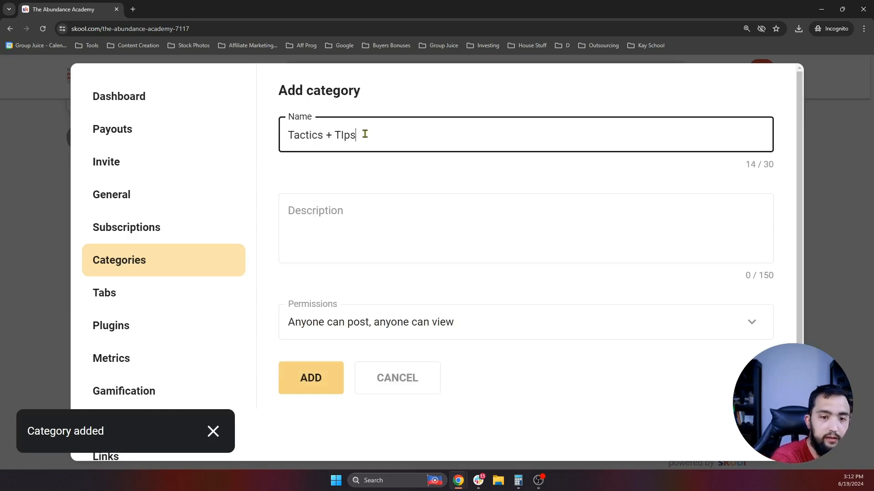
key(BackSpace)
key(BackSpace)
key(BackSpace)
key(BackSpace)
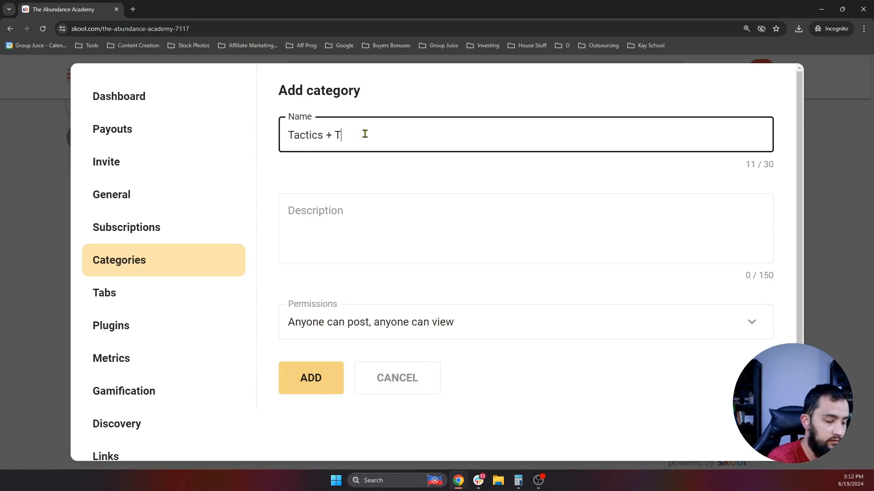
text(ips)
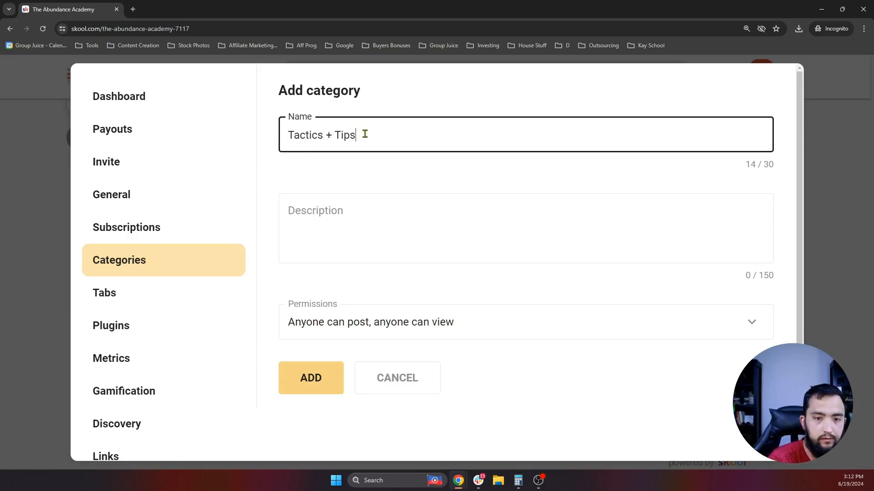
click(310, 382)
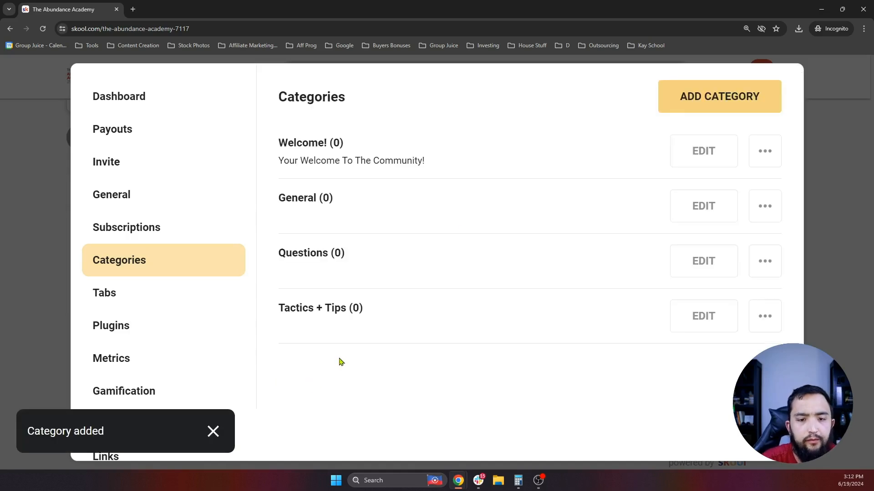
- Add the Announcements category, correcting its misspelled name via spelling suggestions
click(728, 97)
click(312, 137)
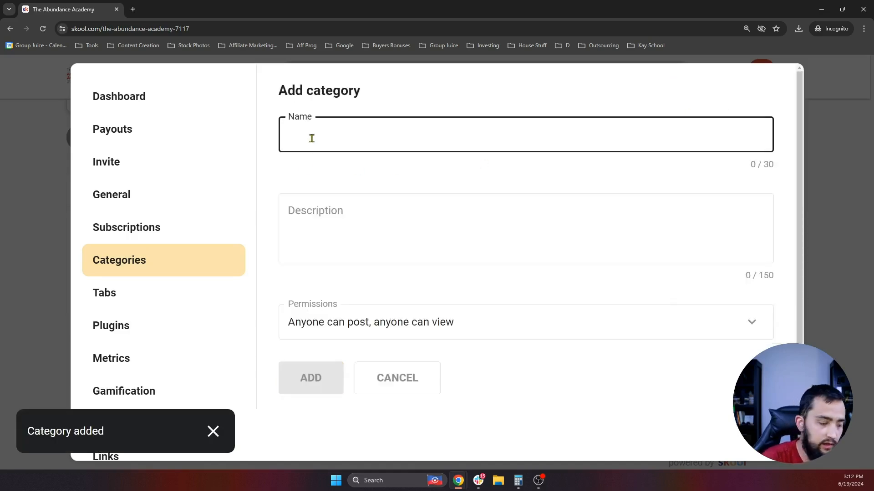
text(Announ)
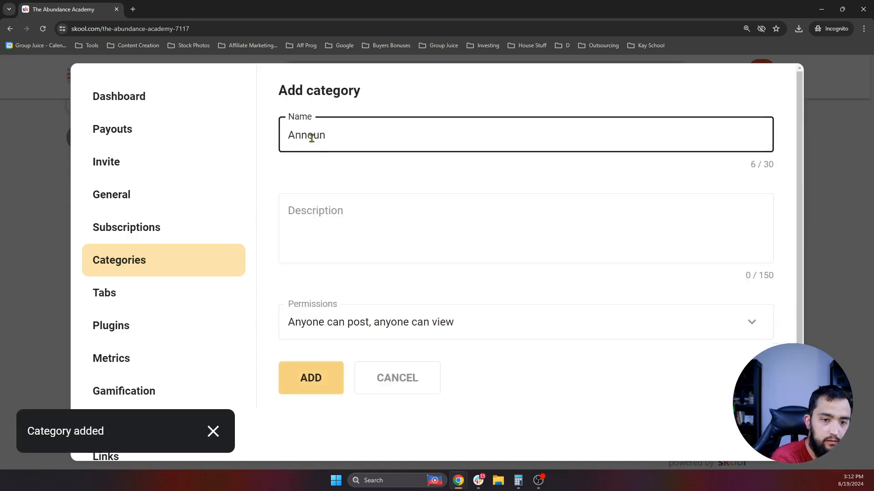
text(cments)
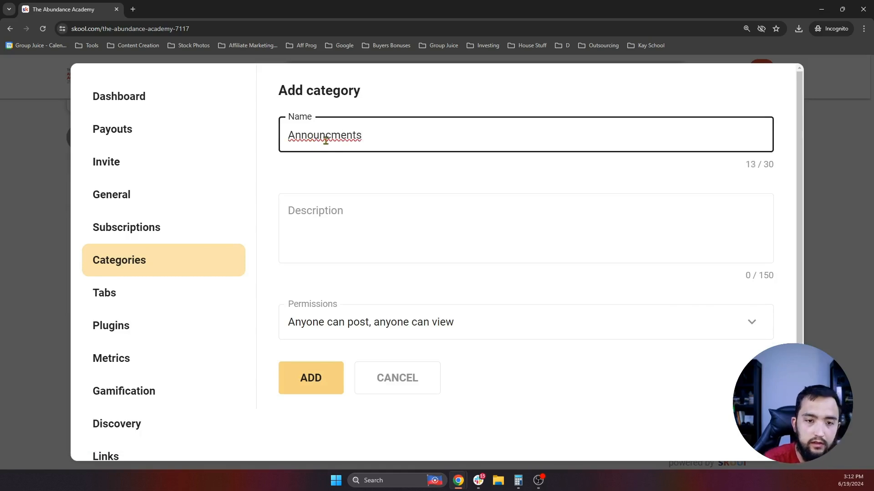
right_click(326, 140)
click(378, 154)
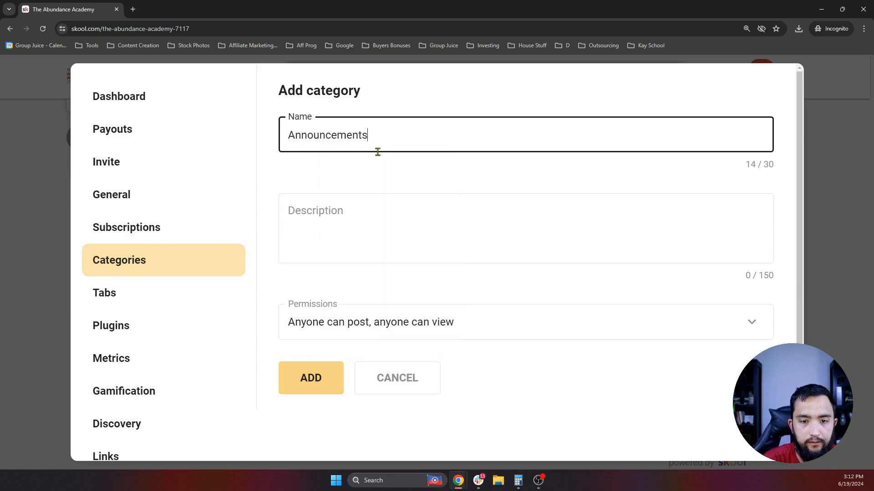
click(292, 386)
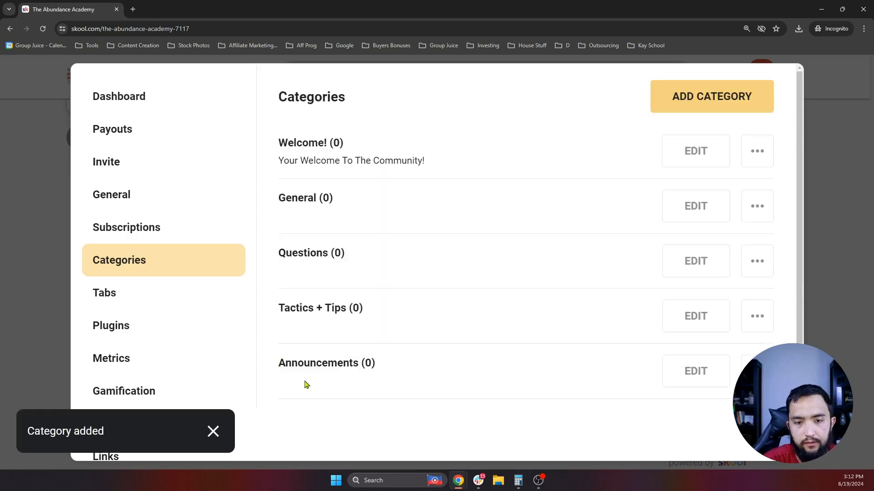
- Move the Questions category above General, then close settings to return to the community page
scroll(347, 325, down, 1)
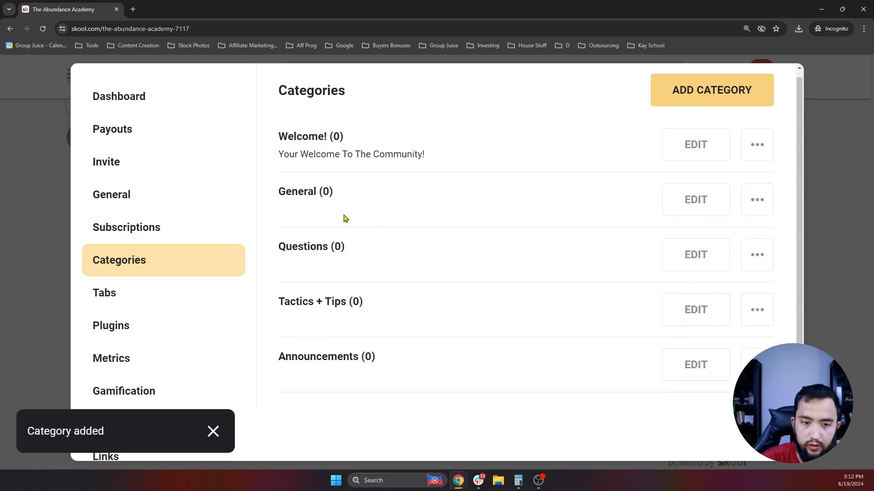
scroll(306, 250, up, 1)
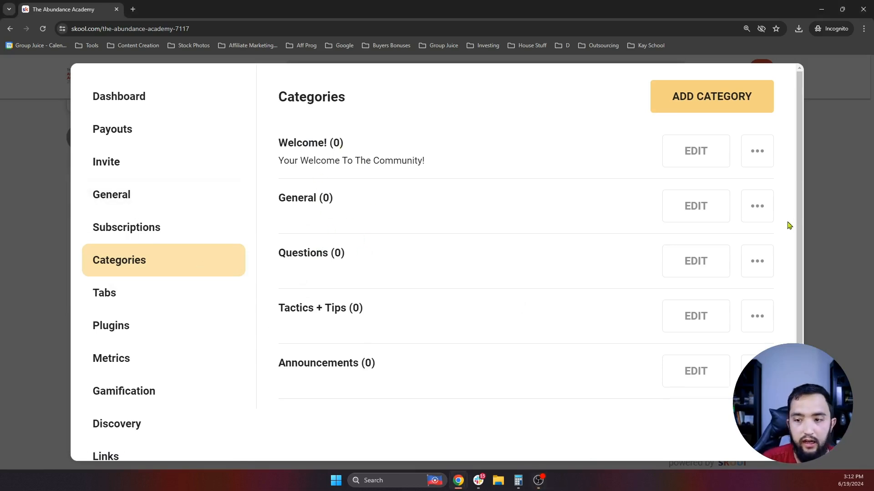
click(756, 207)
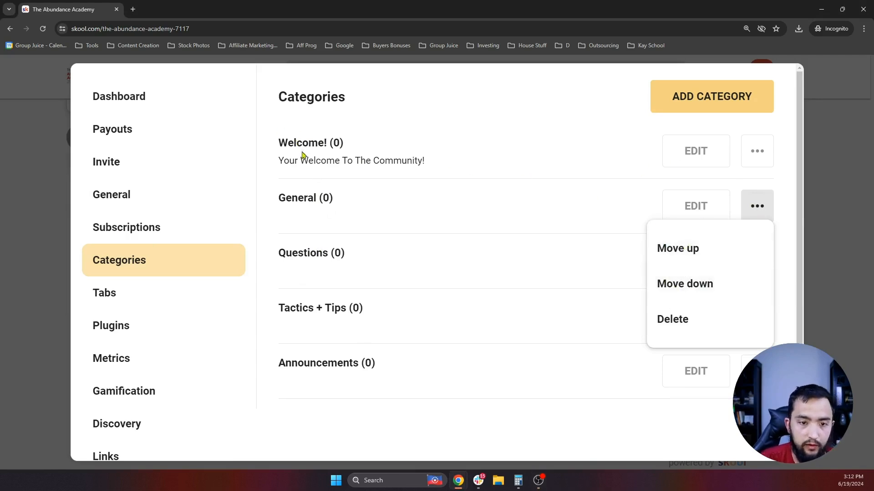
click(335, 304)
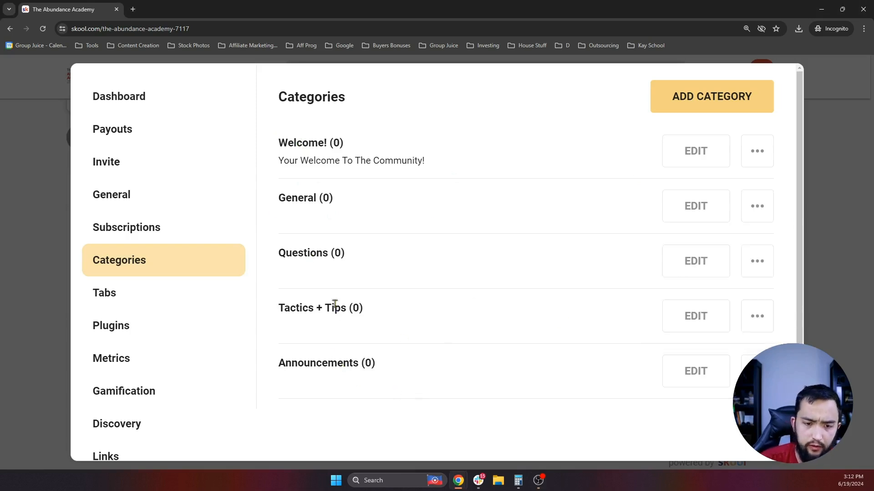
click(767, 261)
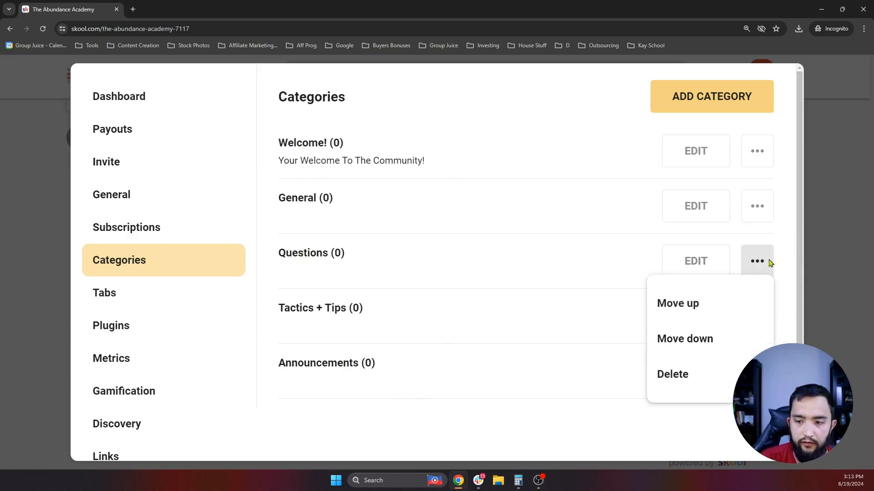
click(682, 315)
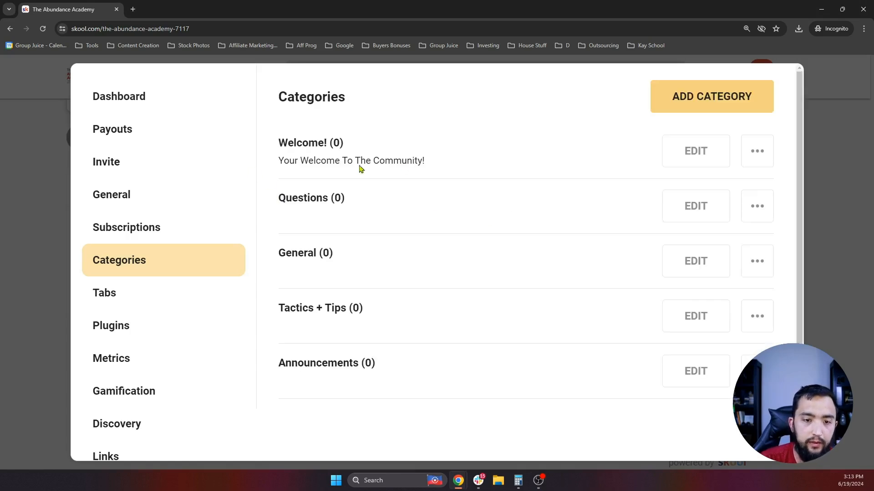
click(823, 139)
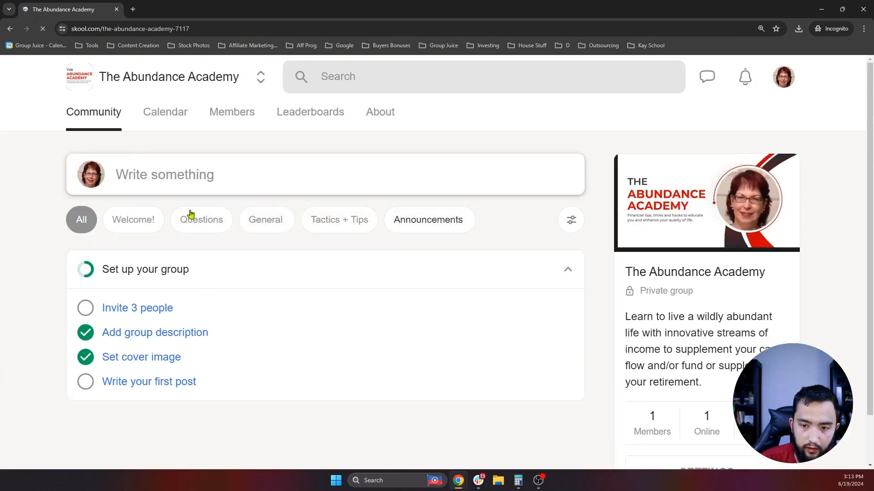
- Filter the feed by Welcome!, Questions, General and Announcements, return to All, and start a new post
click(134, 226)
click(218, 223)
click(258, 230)
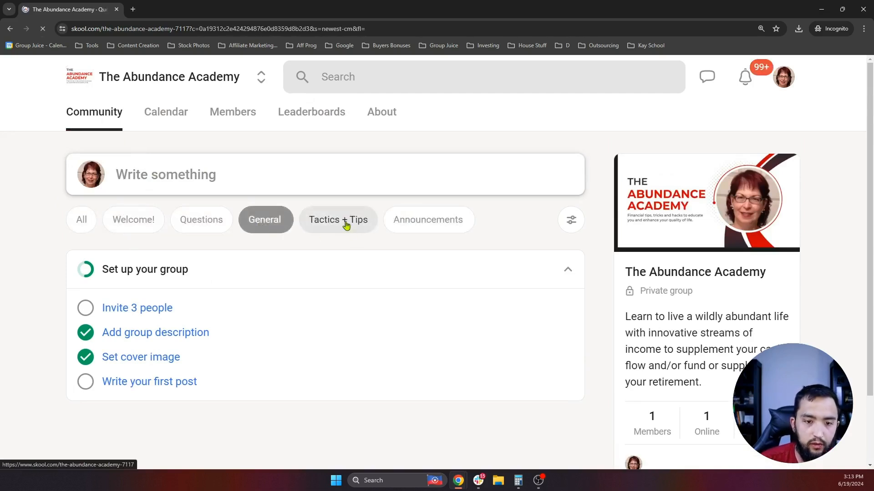
click(419, 228)
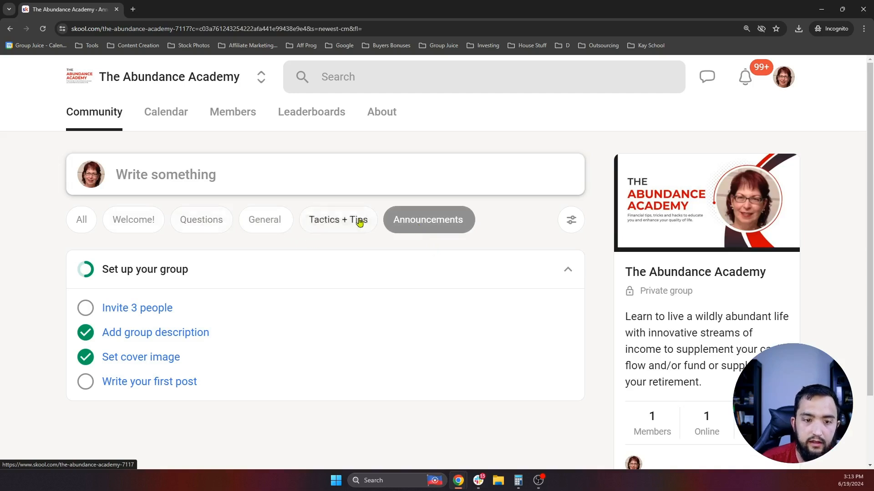
click(88, 222)
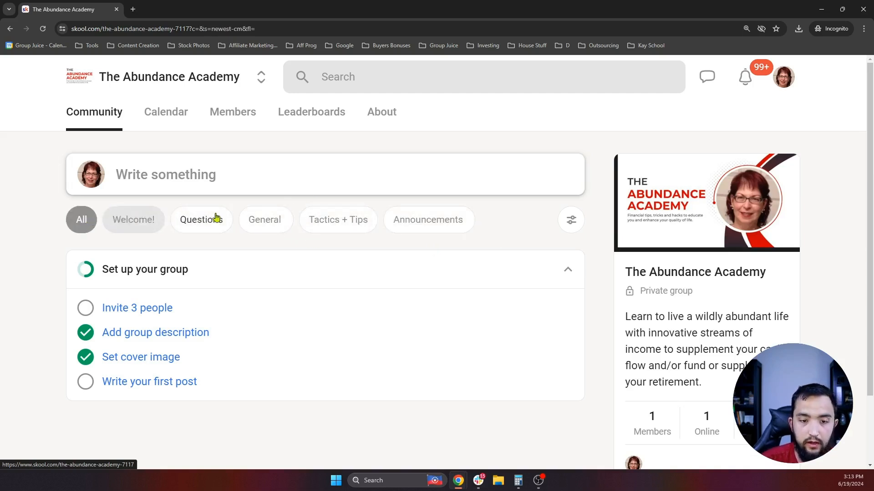
scroll(146, 234, down, 2)
scroll(129, 222, up, 2)
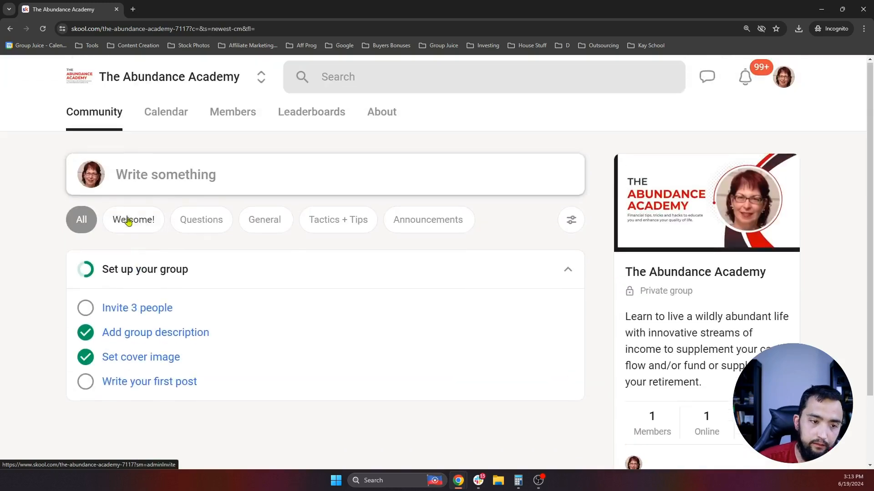
click(176, 180)
- Set the new post draft's category to Questions
scroll(227, 207, down, 1)
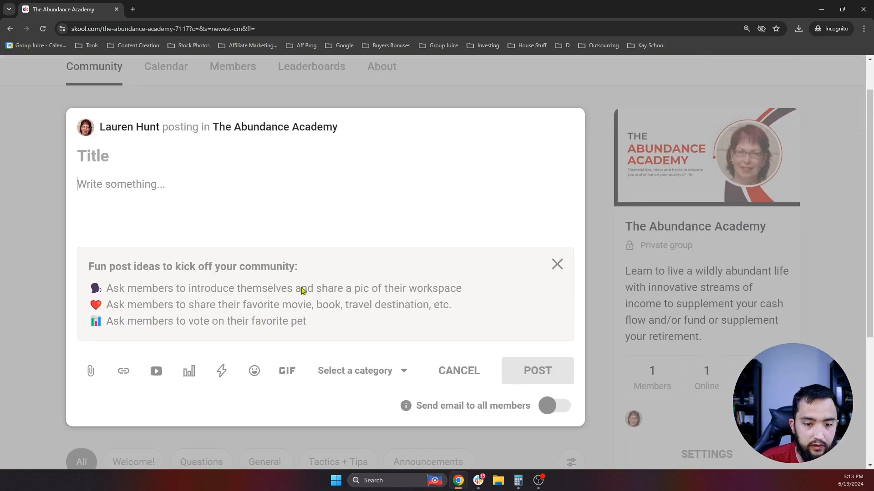
click(363, 373)
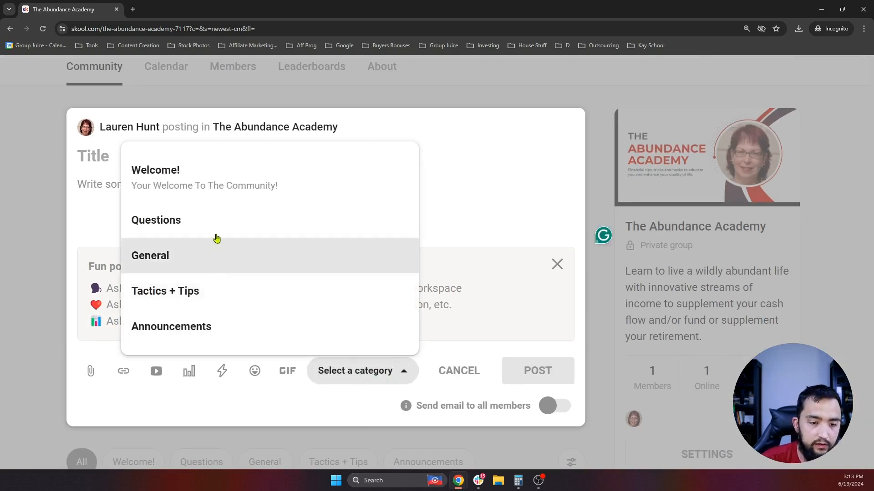
click(159, 218)
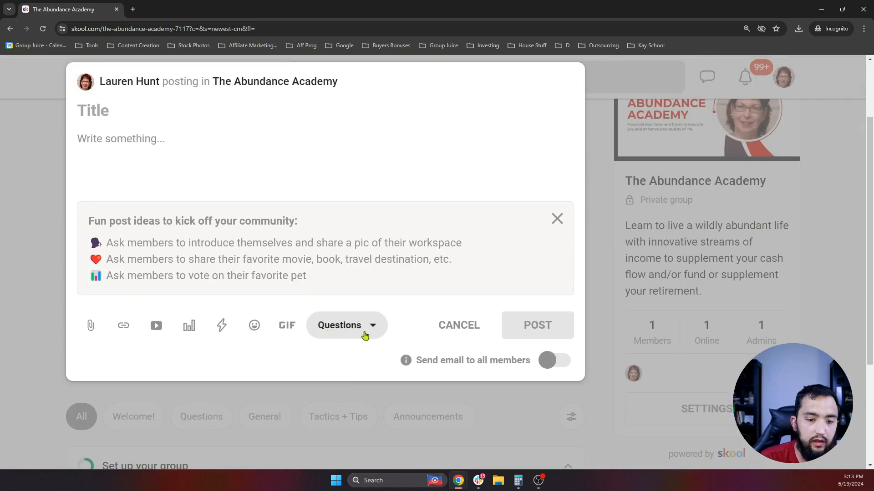
scroll(576, 262, up, 2)
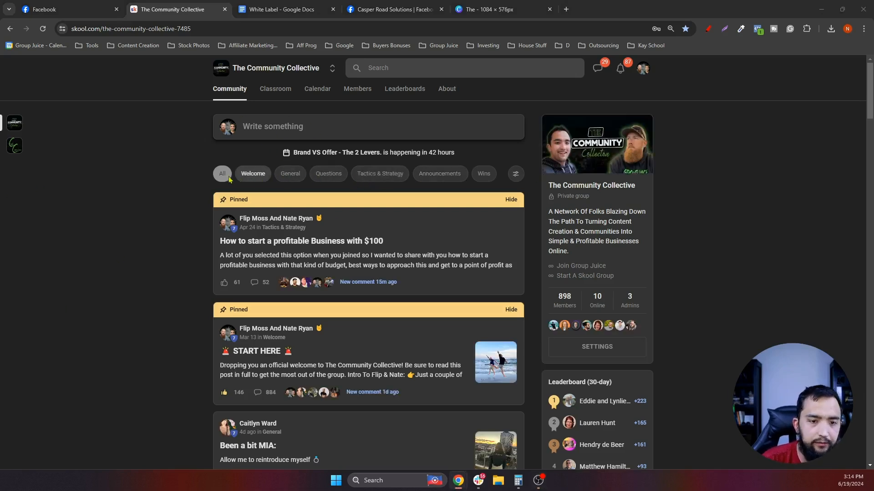
- Filter The Community Collective feed to Welcome and open the START HERE post
click(249, 178)
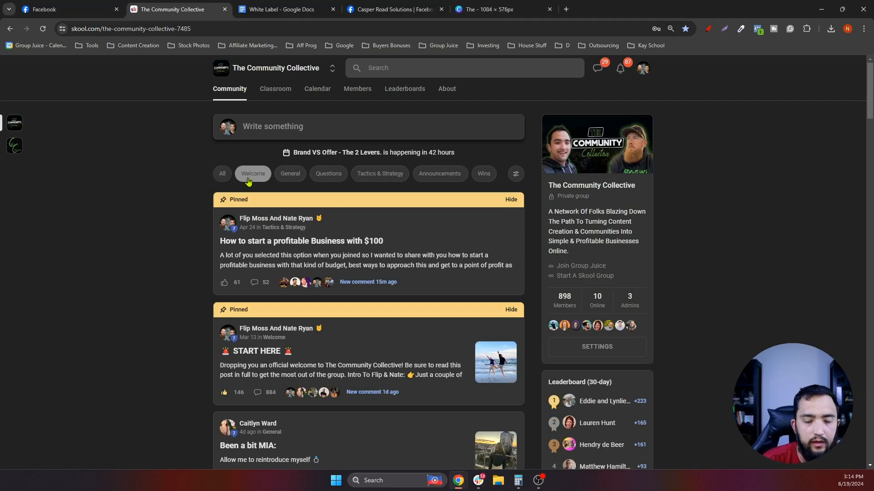
scroll(263, 182, down, 2)
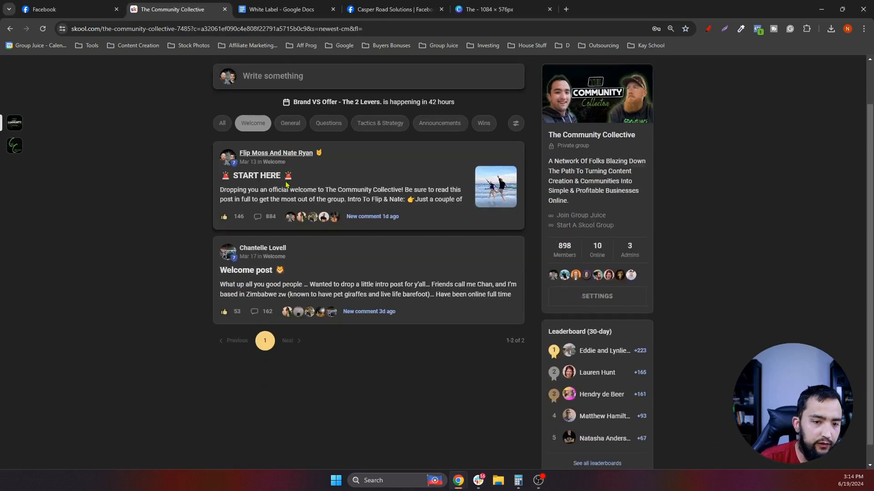
click(282, 155)
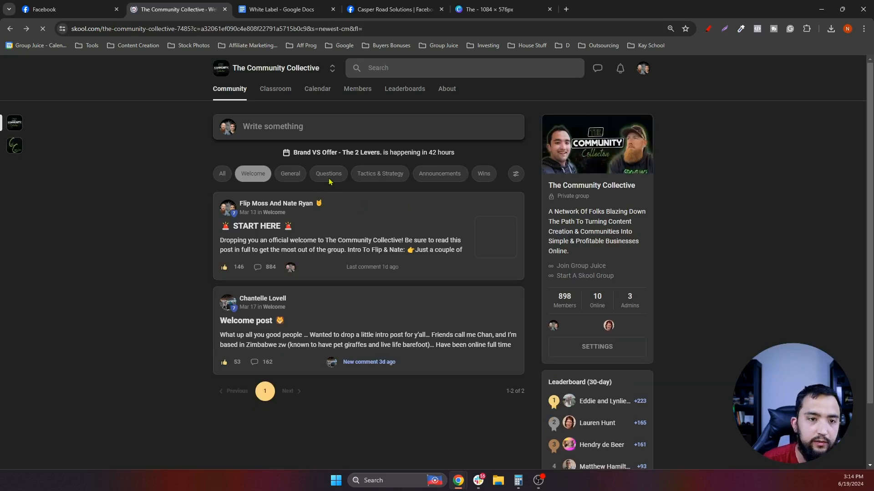
- Filter the feed to Questions posts and scroll through them
click(327, 180)
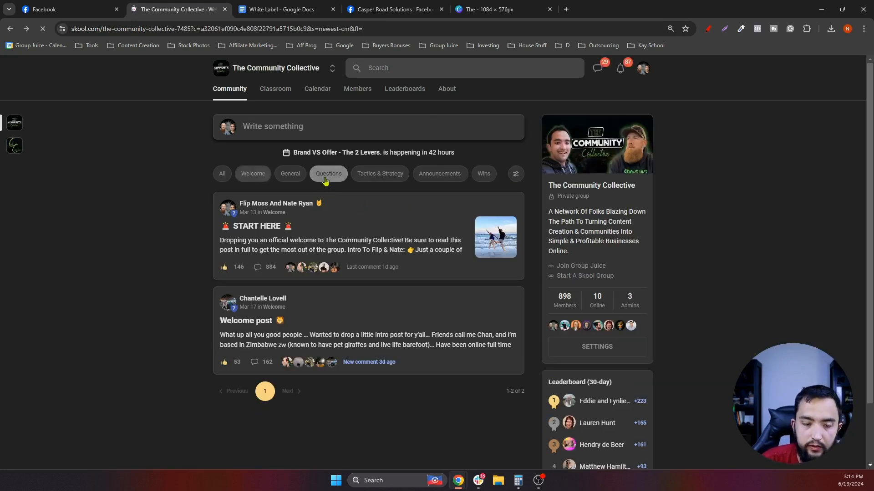
scroll(396, 224, down, 1)
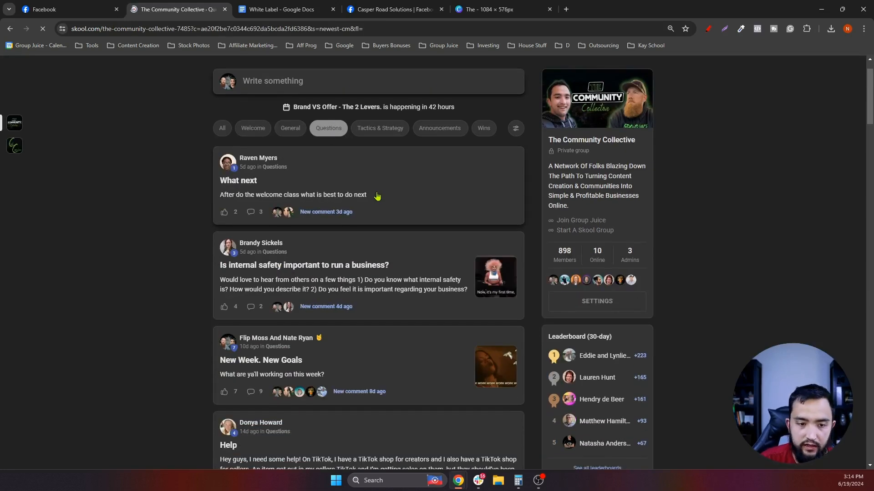
scroll(379, 196, up, 1)
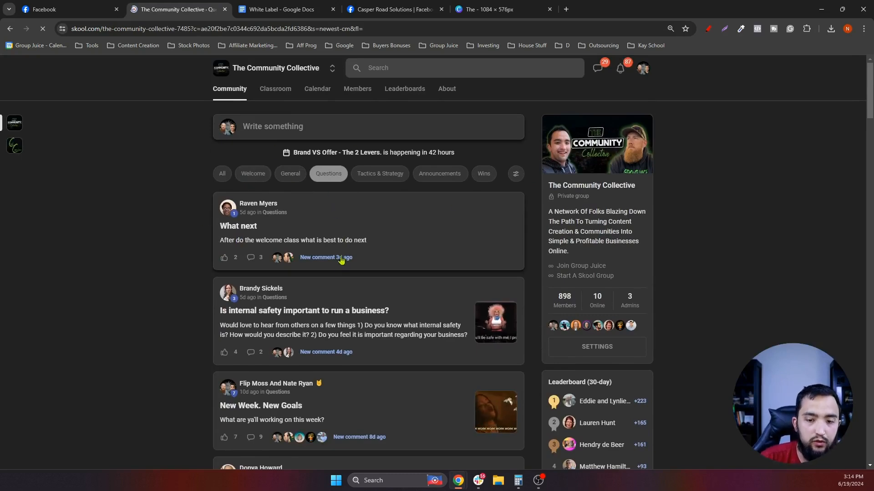
scroll(337, 276, up, 4)
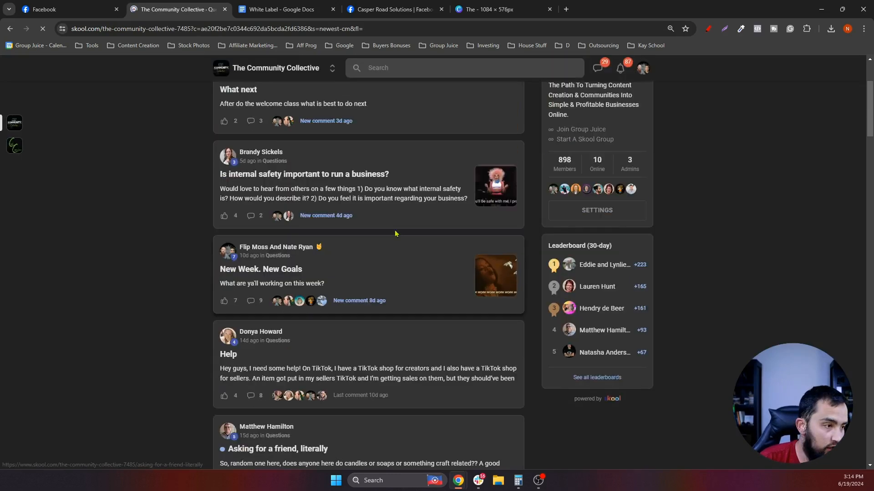
scroll(307, 133, up, 3)
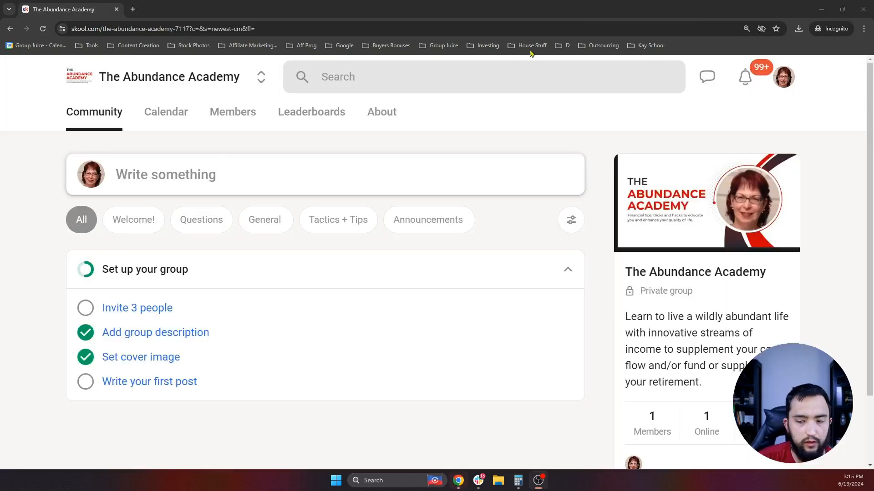
- Open The Abundance Academy's group settings and go to the Categories list
scroll(620, 214, down, 2)
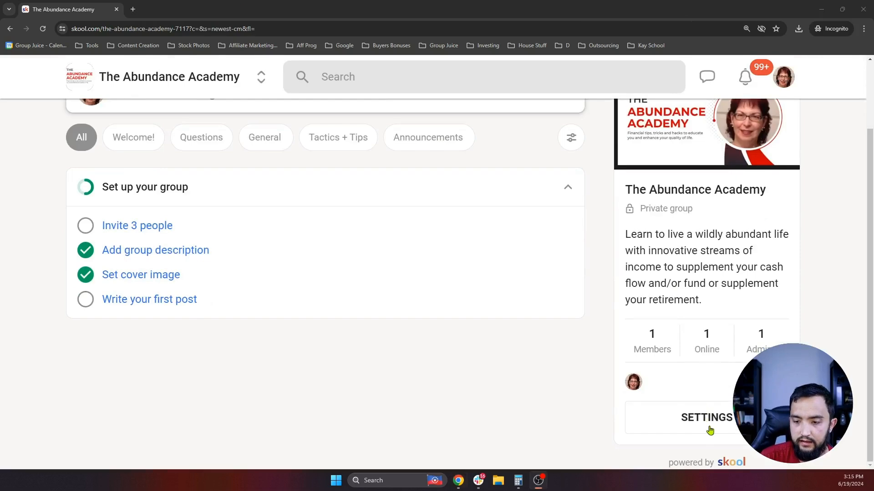
click(710, 430)
click(145, 207)
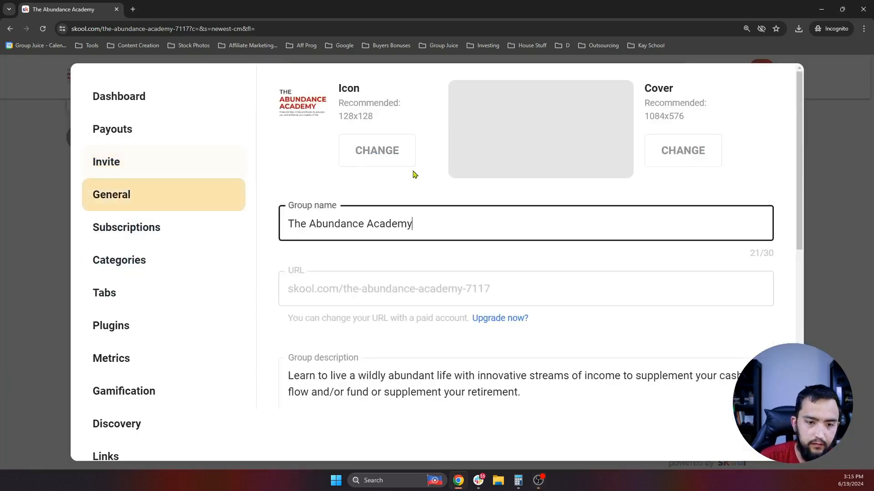
scroll(414, 174, down, 6)
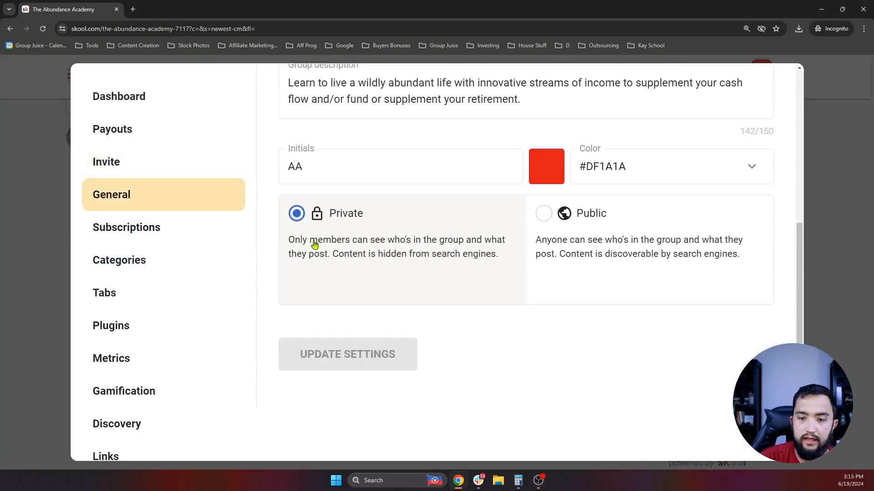
click(169, 232)
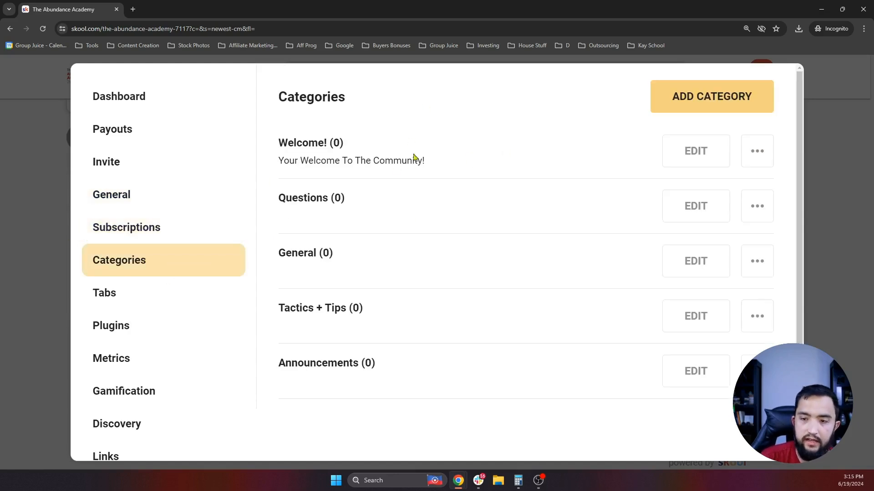
scroll(306, 290, down, 1)
scroll(321, 125, up, 1)
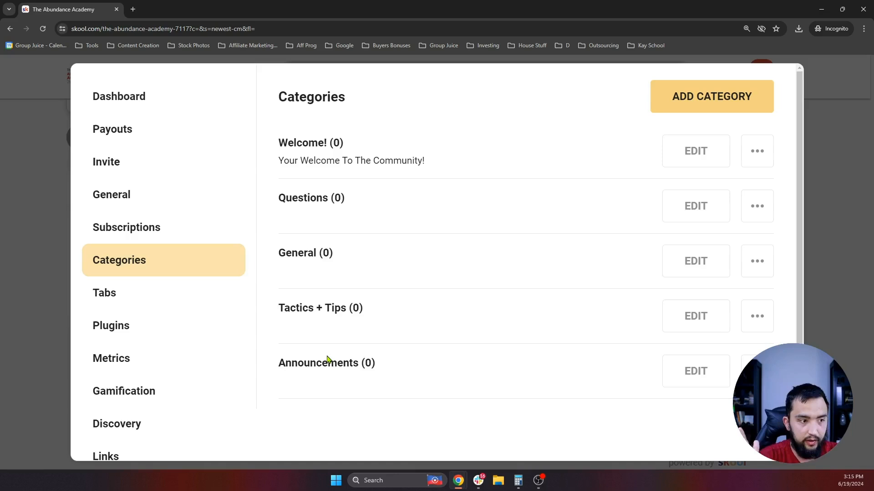
- Turn the Classroom tab On in the Tabs settings, then go to Plugins
click(127, 298)
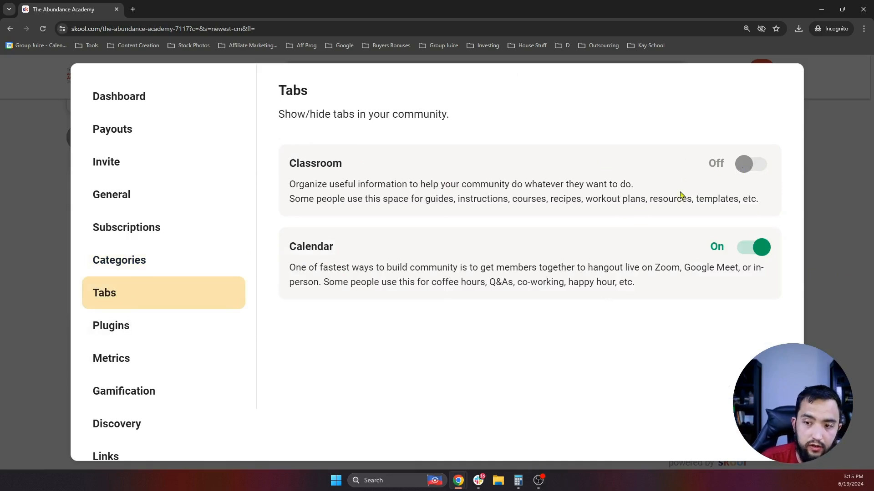
click(743, 172)
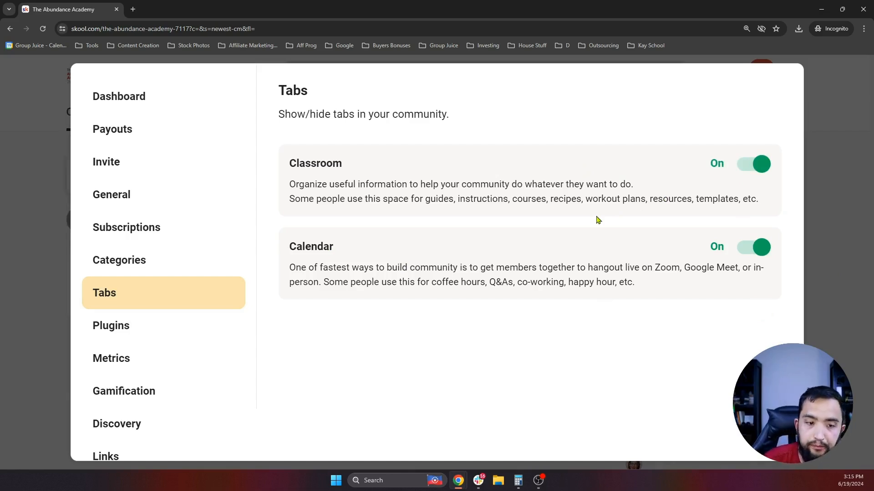
click(131, 328)
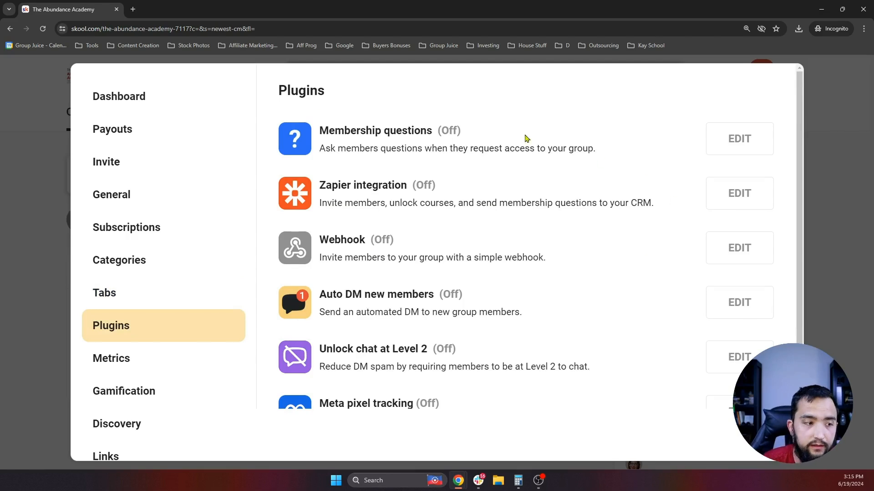
- Enable the Membership questions plugin and start a new question
click(737, 151)
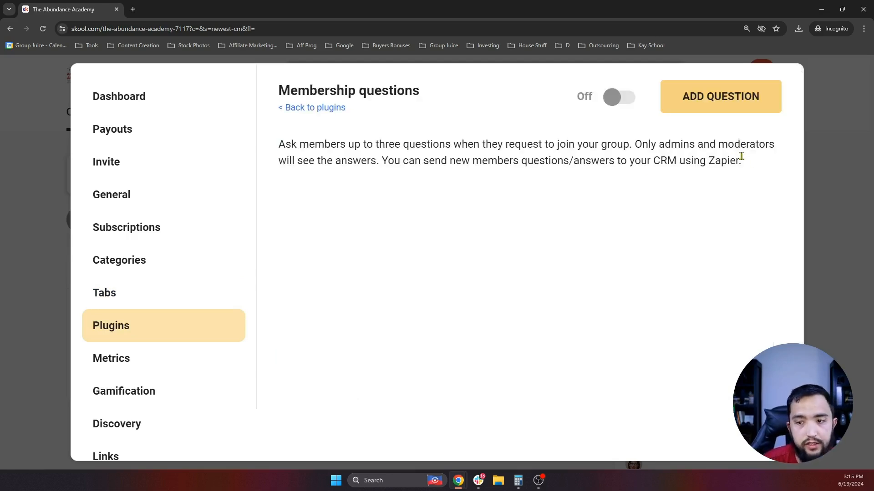
click(619, 99)
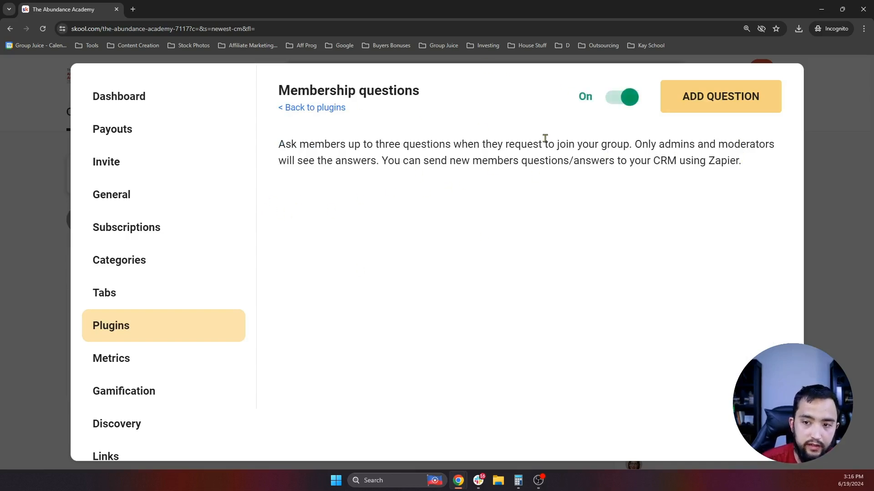
click(711, 109)
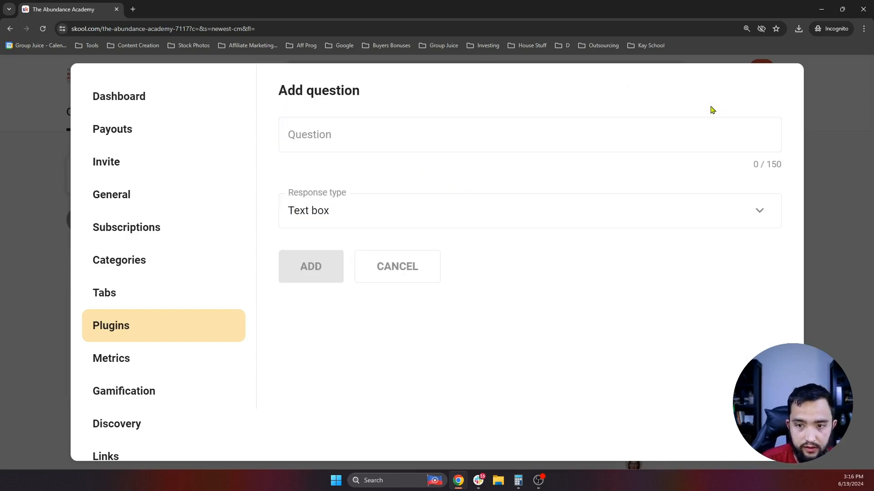
- Enter 'What would you like to accomplish from being inside of this community?' as a Multiple choice question
click(331, 136)
text(What would you like)
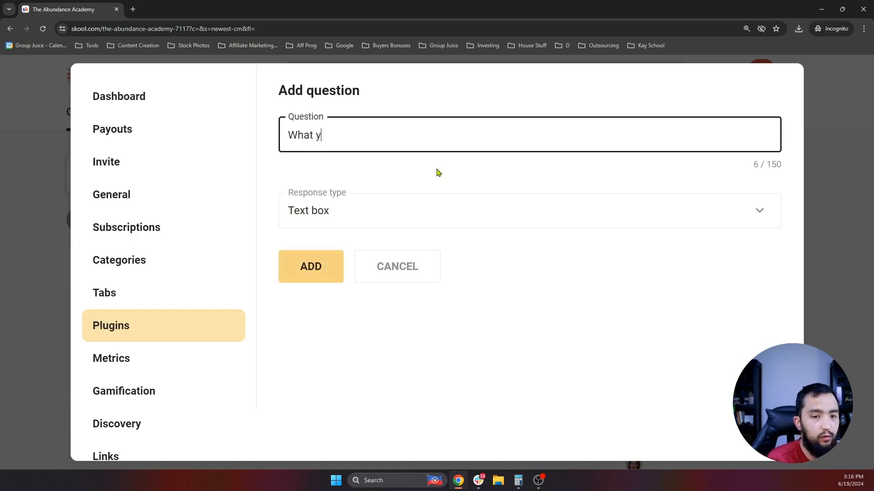
text( to )
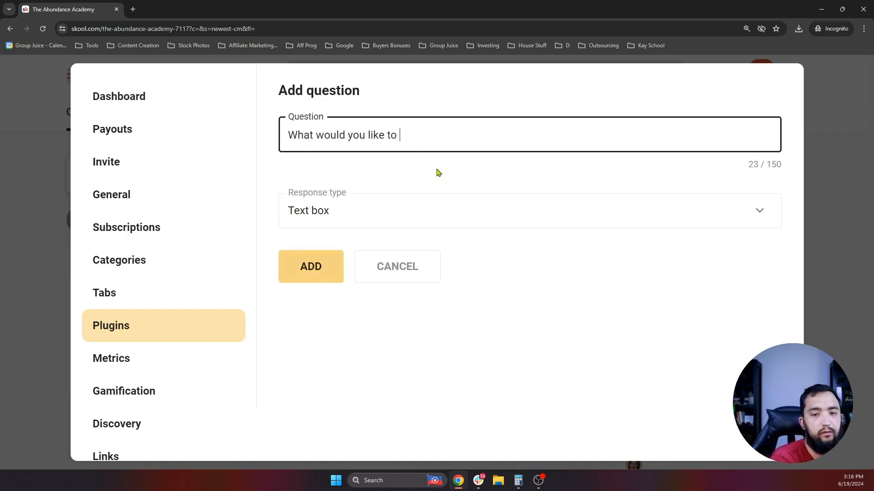
text(accomplish from being inside of thie)
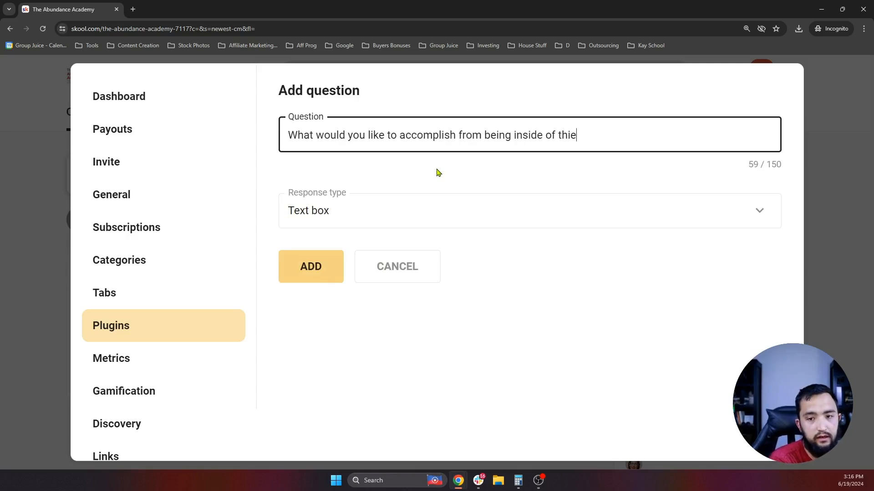
key(BackSpace)
text(s community?)
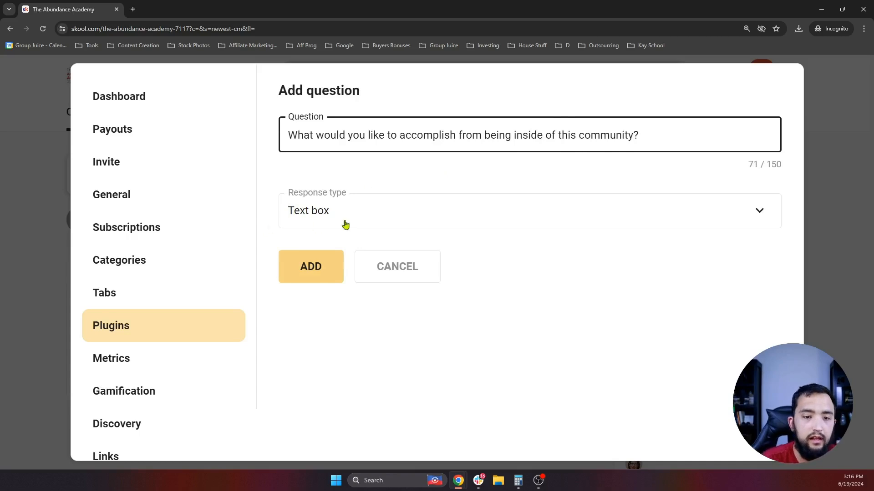
click(392, 211)
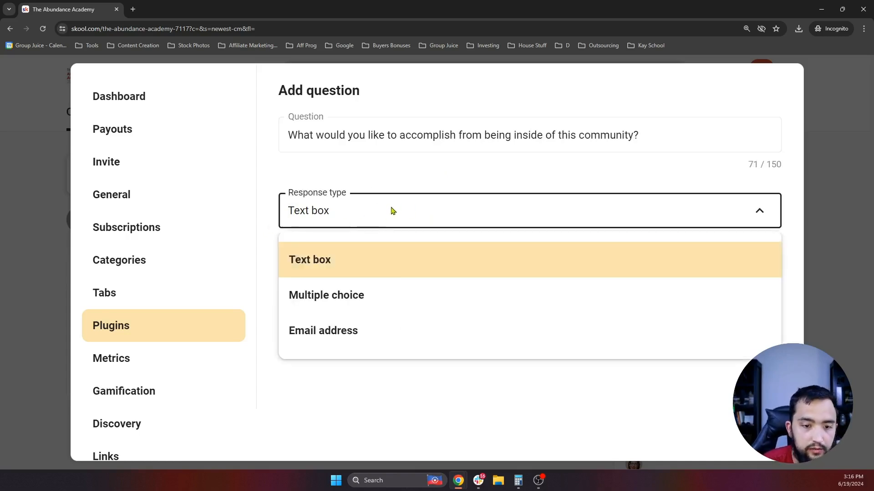
click(395, 295)
scroll(443, 232, down, 2)
scroll(423, 224, up, 2)
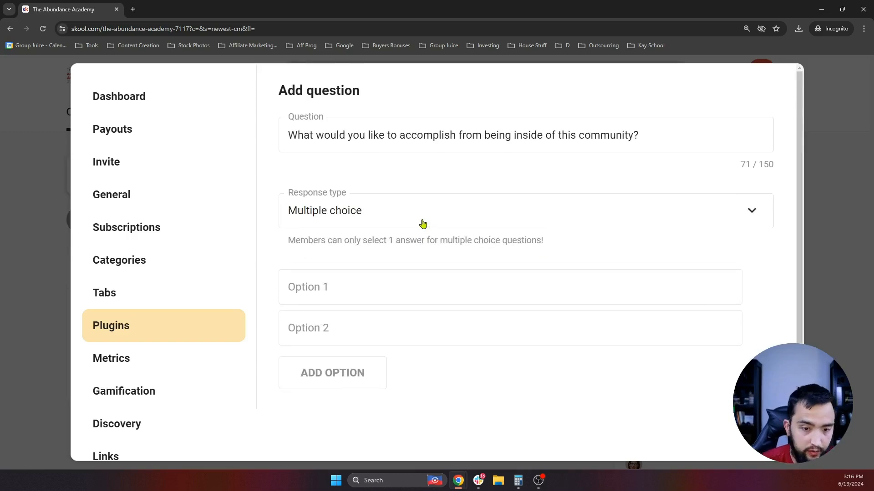
scroll(423, 224, down, 2)
scroll(394, 219, up, 2)
- Add two answer options about supplementing income and preparing for retirement, spell-correcting 'retirement'
click(353, 289)
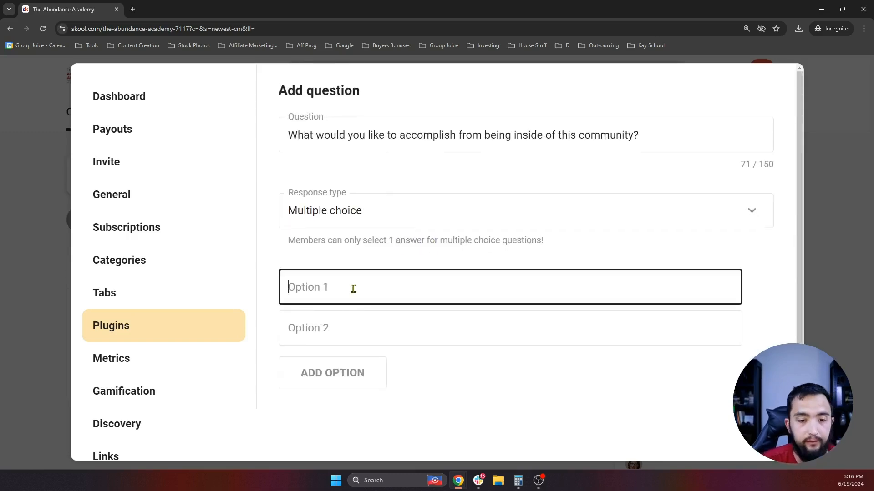
text(Learn different ways t os)
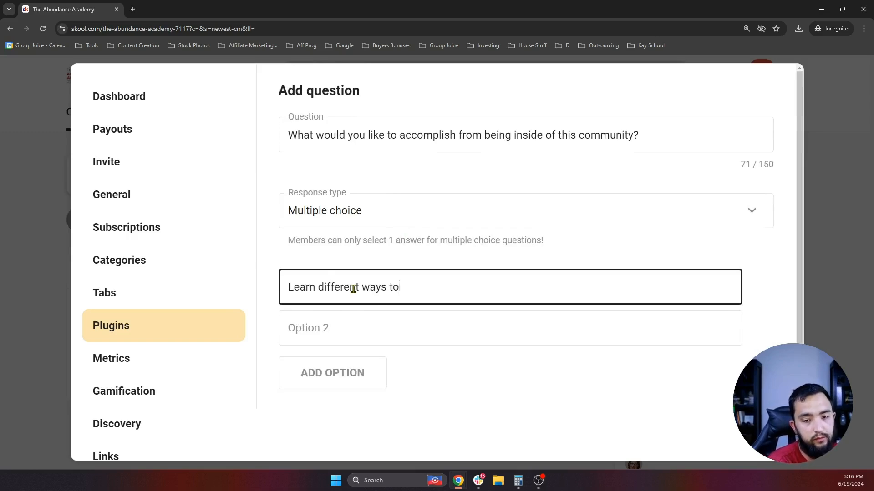
text(uplement my income)
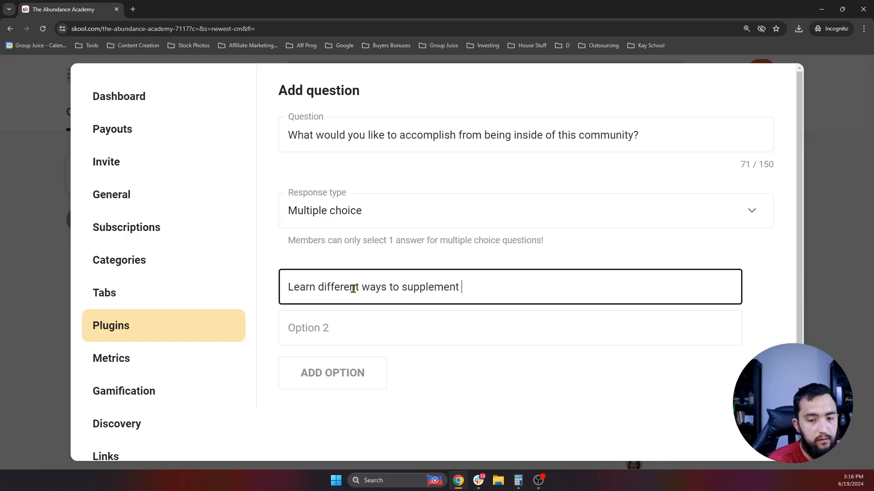
click(501, 345)
text(Prep)
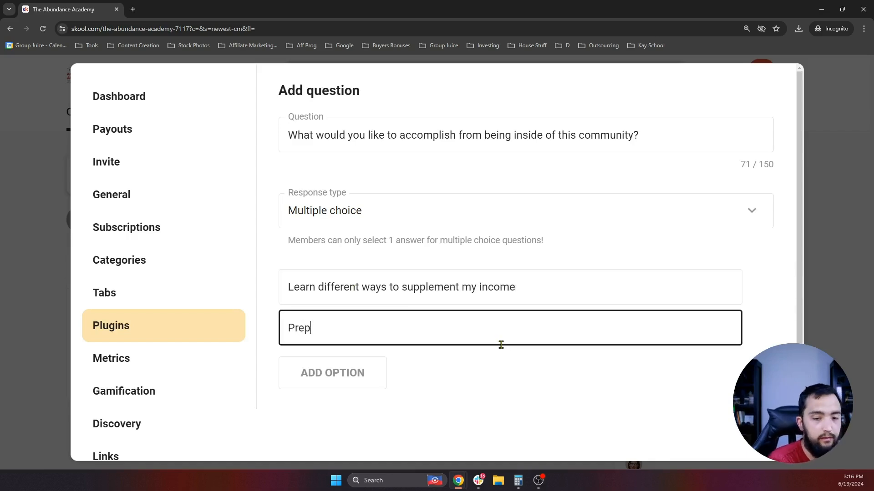
text(are for retiremen)
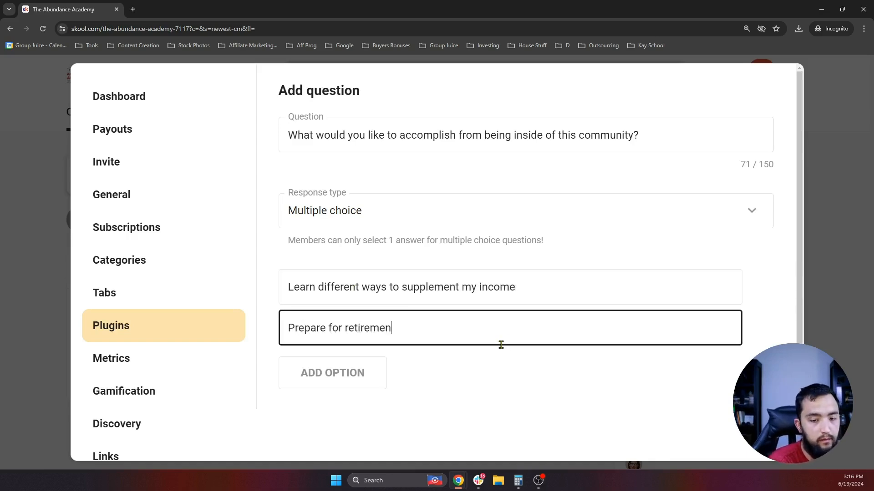
text(t / )
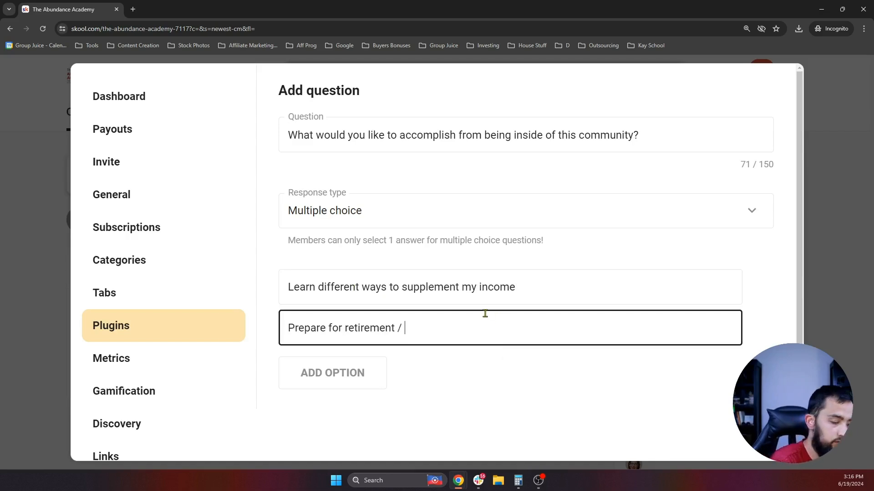
text(learn to make extra )
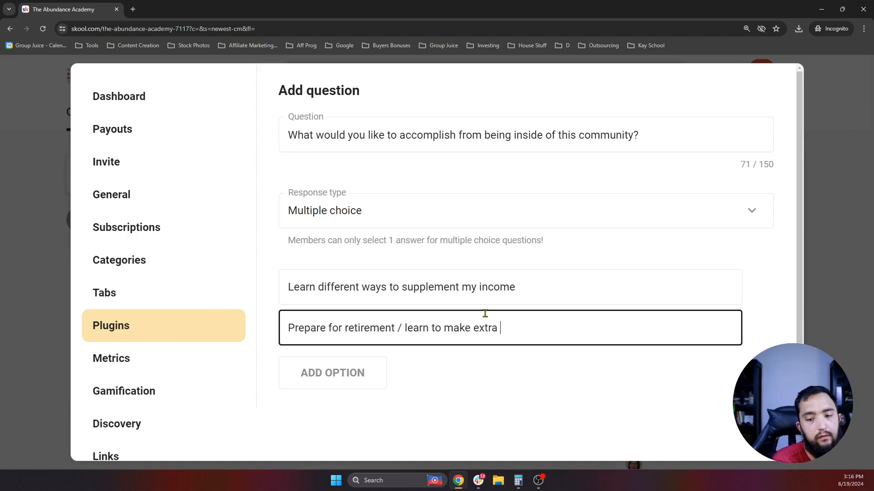
text(money in ret)
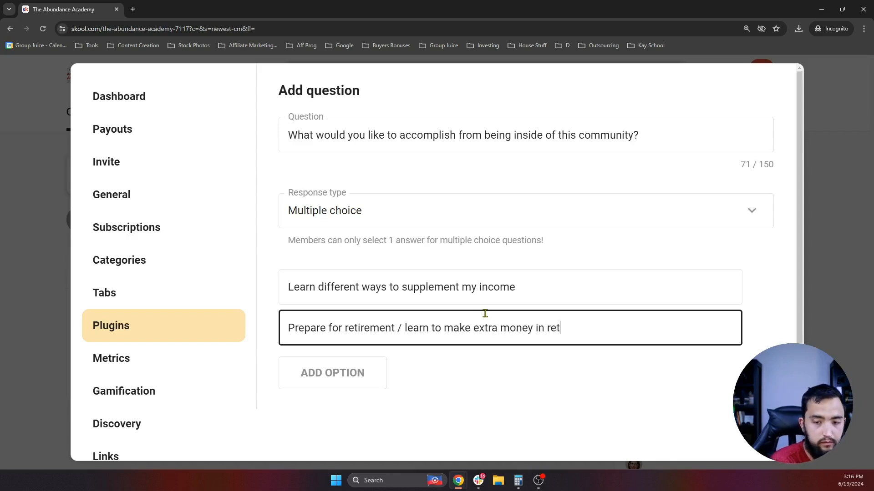
text(iremtn)
click(575, 328)
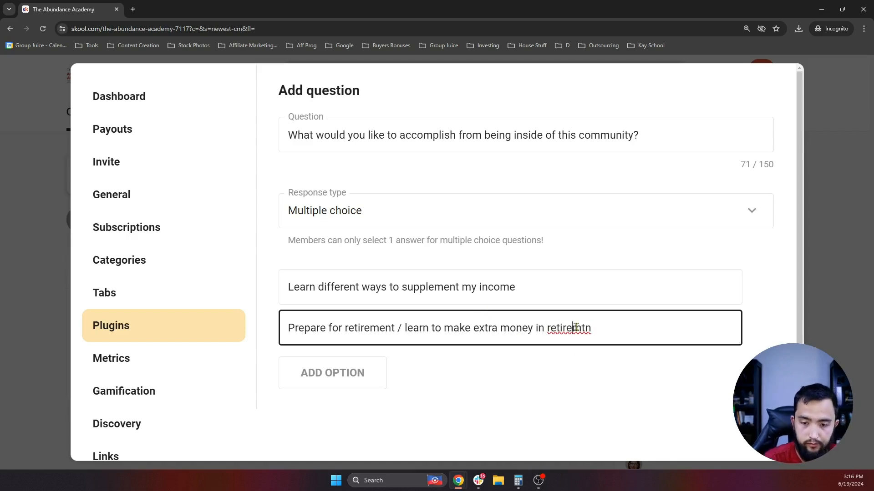
right_click(576, 328)
click(601, 140)
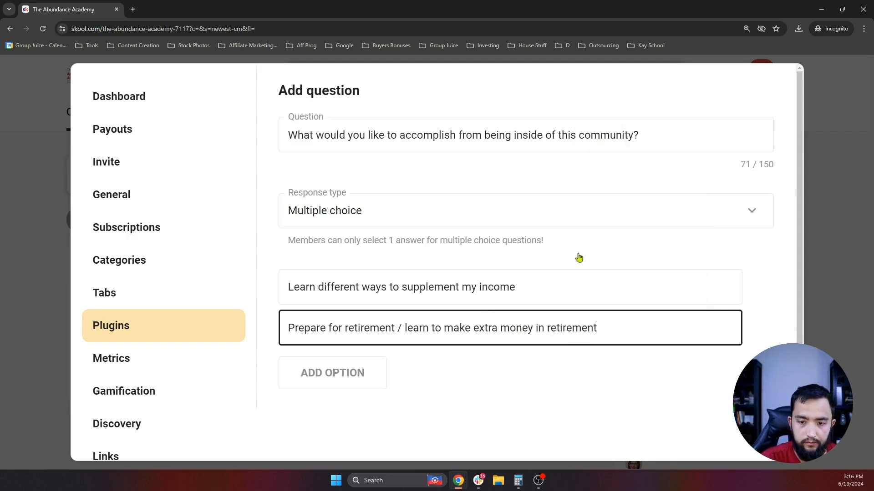
- Save the new multiple-choice membership question with ADD
scroll(423, 254, down, 1)
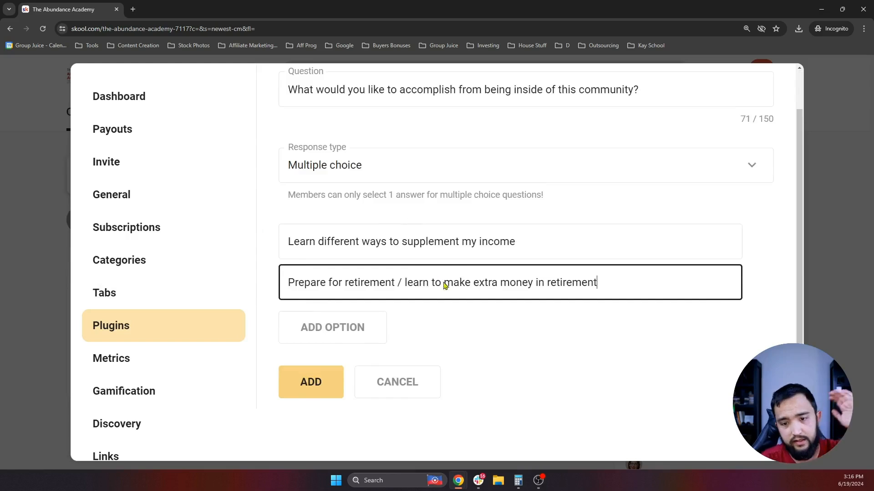
scroll(437, 275, up, 1)
scroll(428, 269, down, 1)
scroll(425, 269, up, 1)
scroll(418, 269, down, 1)
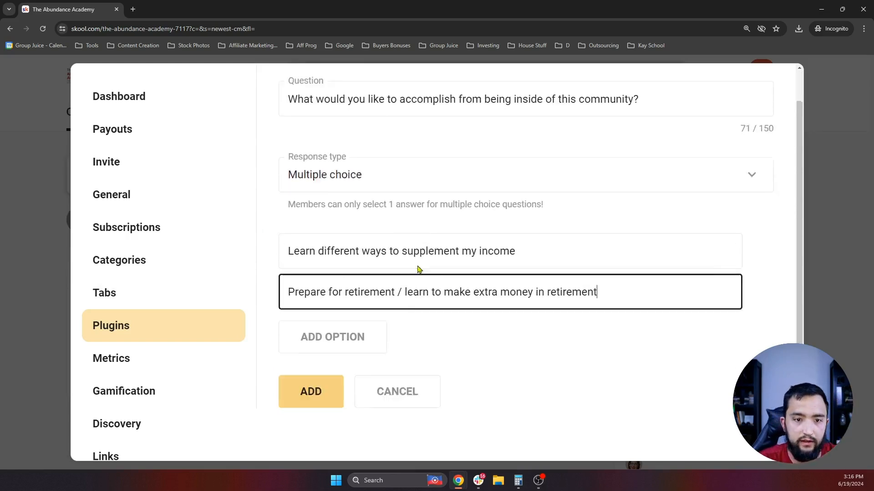
scroll(364, 259, up, 1)
scroll(410, 237, up, 1)
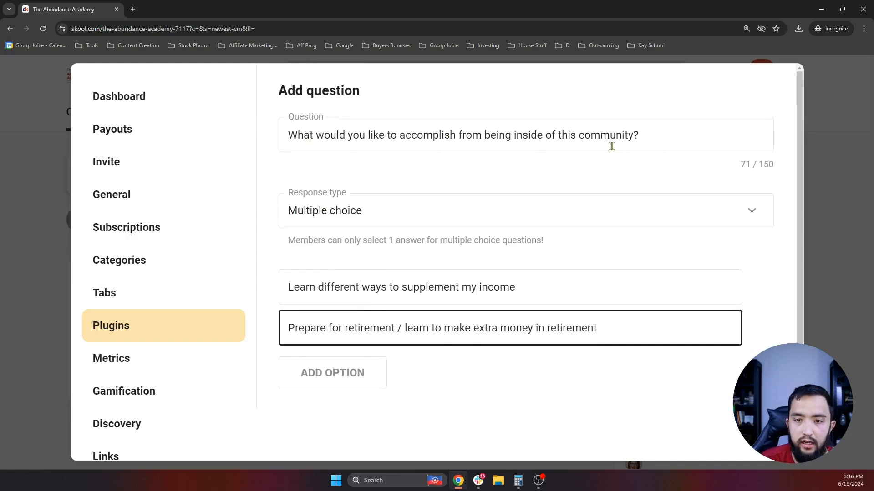
scroll(612, 146, down, 1)
click(322, 388)
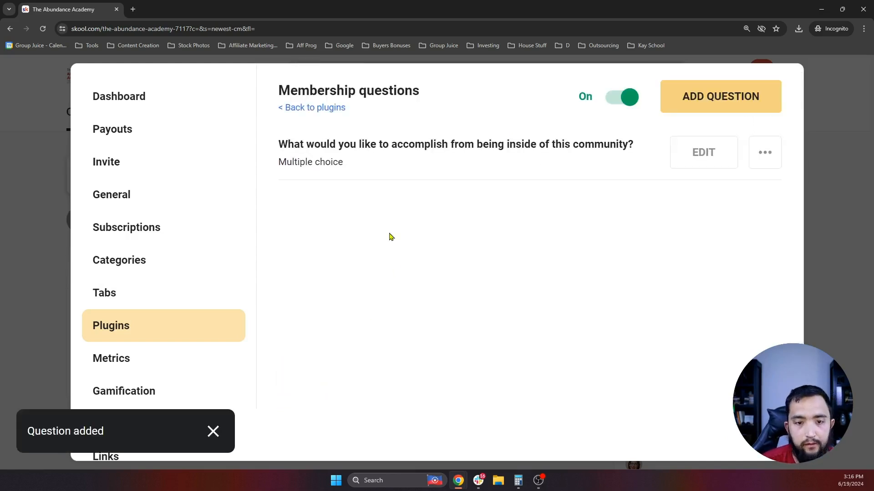
- Add another question with pasted wording, zoom to 175%, and make it Multiple choice
click(705, 102)
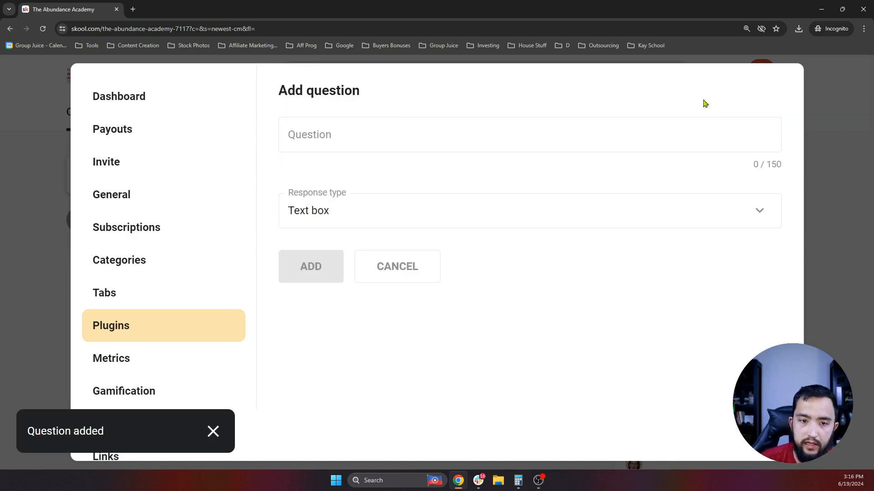
click(347, 144)
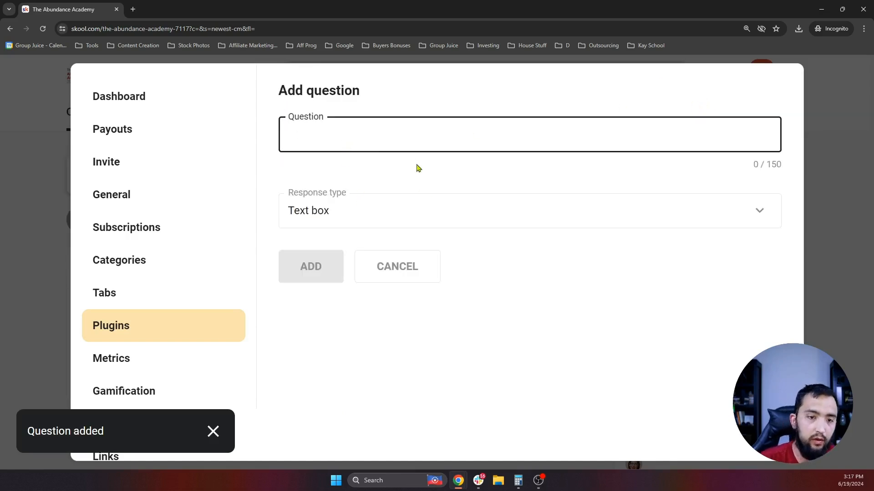
text(Would you open to chatting about opportunities to start earning income faster?)
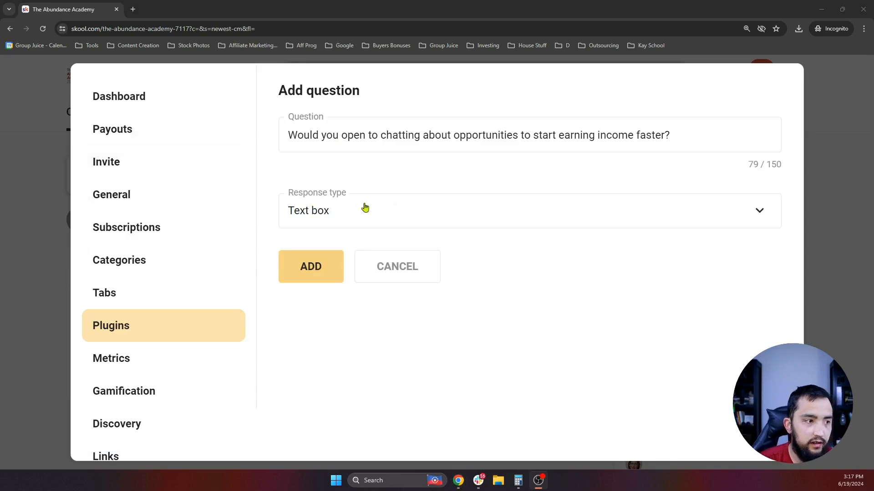
key(ctrl+plus)
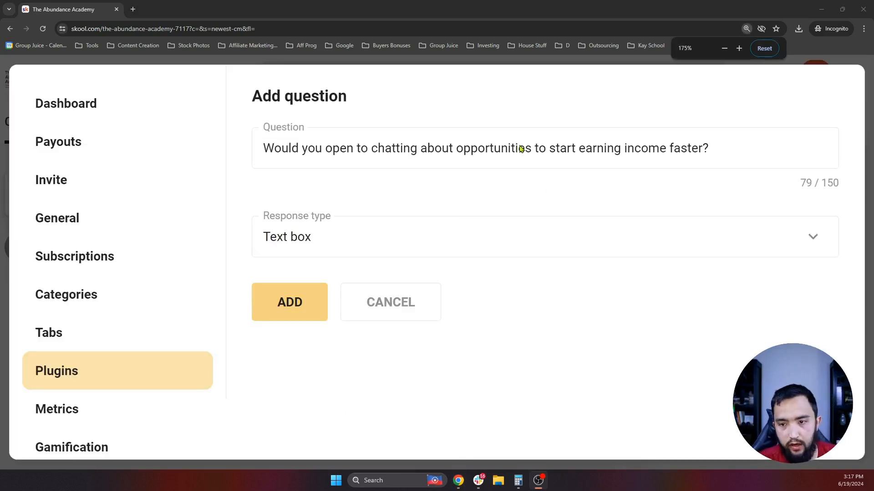
click(363, 241)
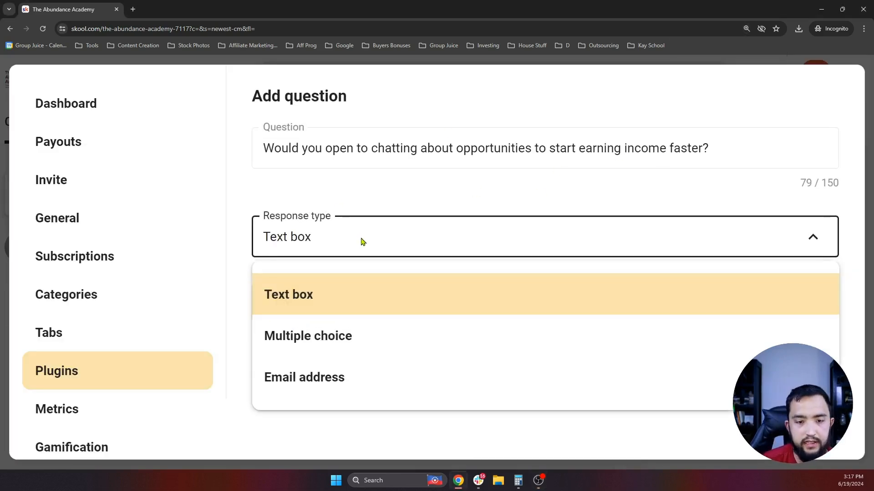
click(318, 328)
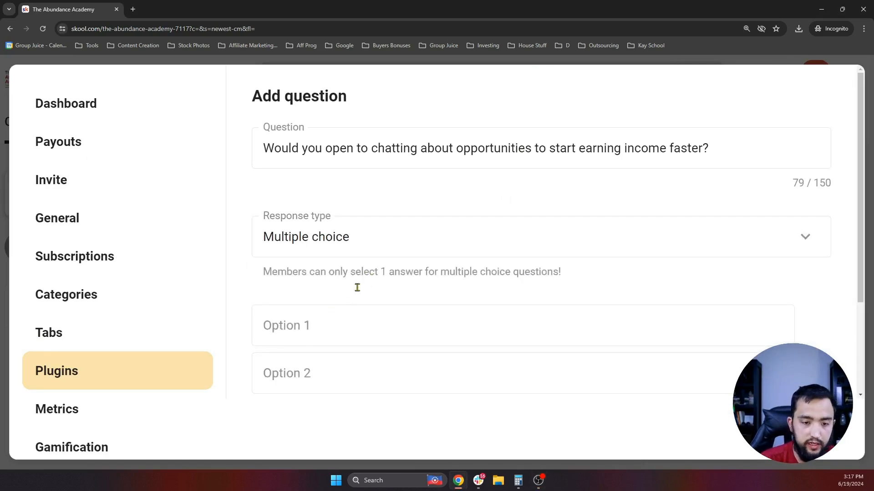
- Enter answers 'Yes! I'd be interested in chatting now!' and 'No thanks! I'd like to see what's in the group first!'
click(315, 332)
text(Yes)
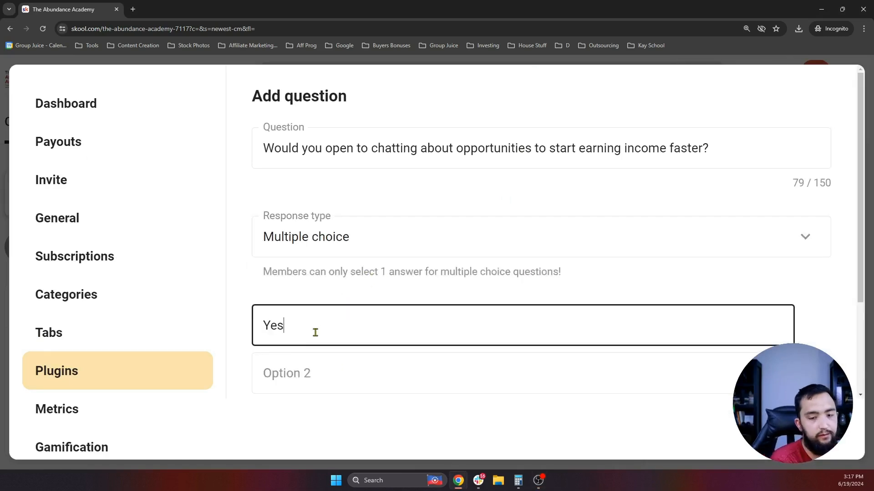
text(! I'd be interest)
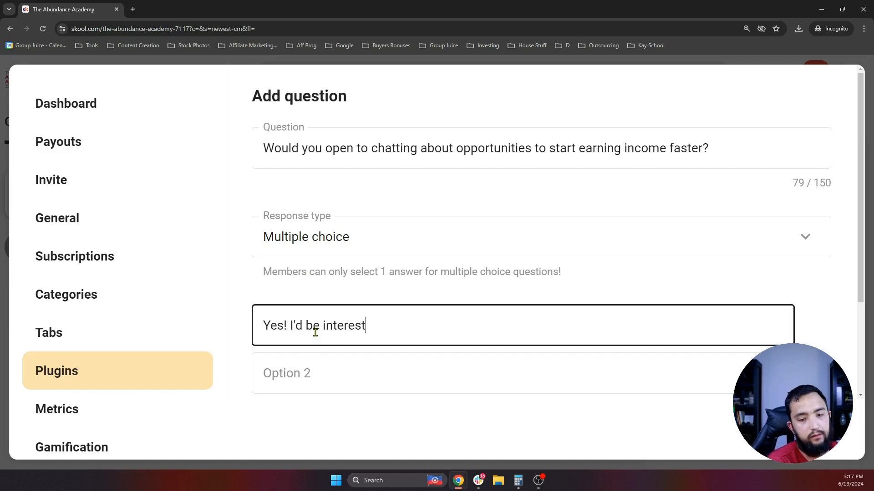
text(ed in cchatting)
key(BackSpace)
key(BackSpace)
key(BackSpace)
key(BackSpace)
key(BackSpace)
key(BackSpace)
key(BackSpace)
key(BackSpace)
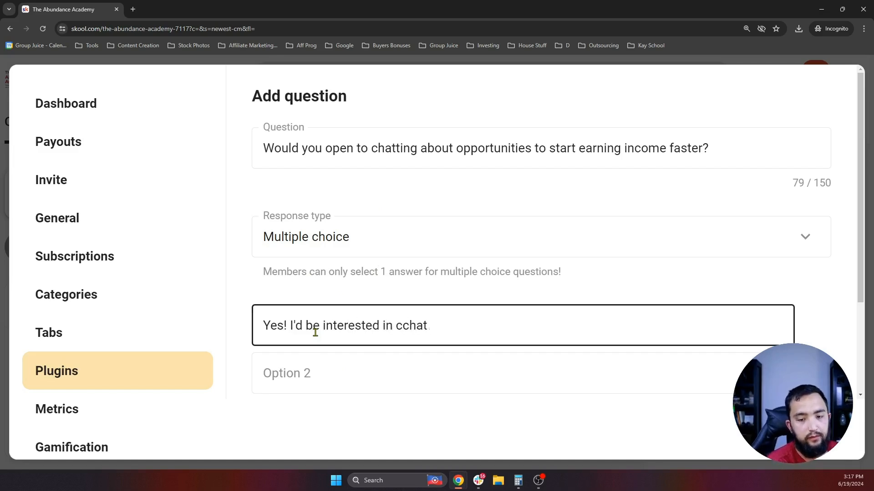
text(hatting Now)
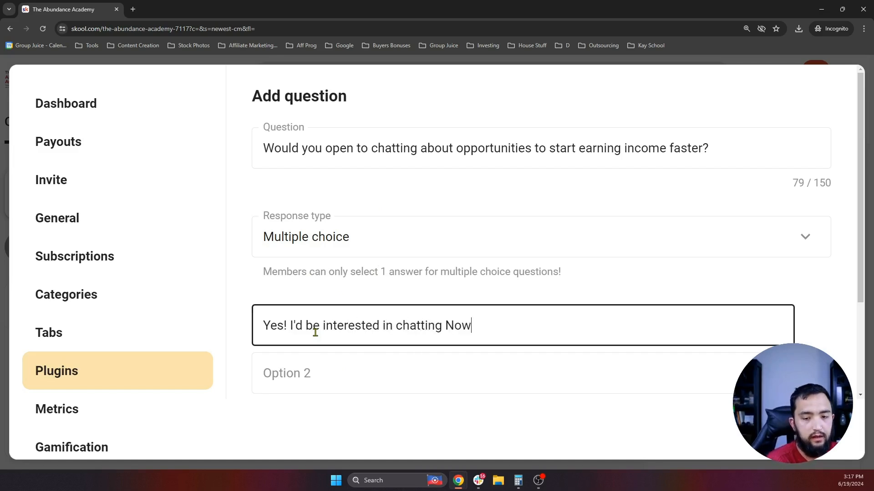
key(BackSpace)
key(BackSpace)
key(BackSpace)
text(now!)
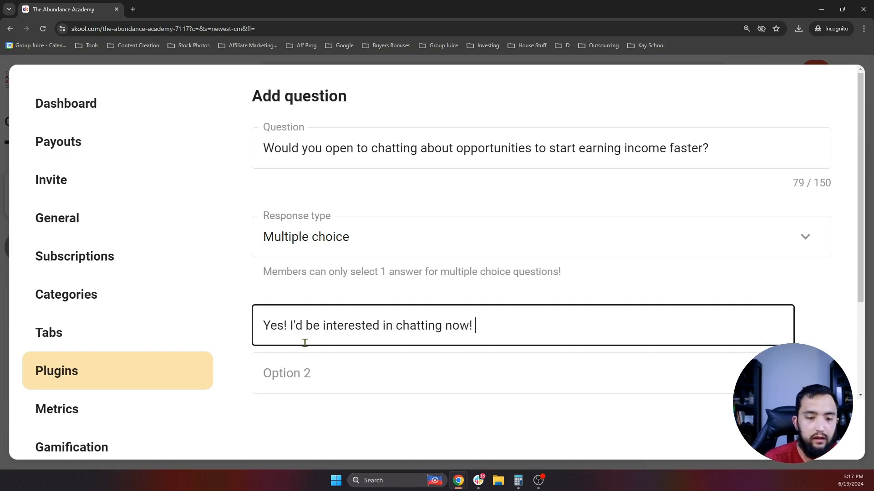
click(307, 374)
text(NO Th)
key(BackSpace)
key(BackSpace)
key(BackSpace)
key(BackSpace)
key(BackSpace)
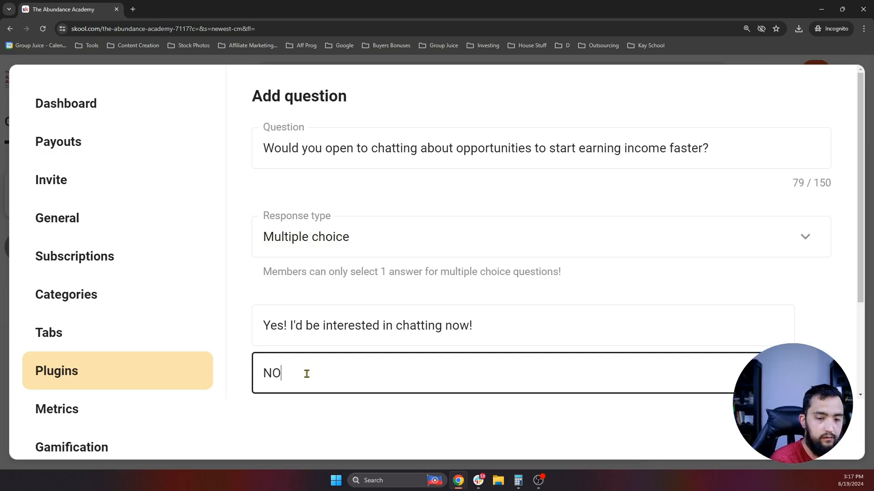
text(No thanks! )
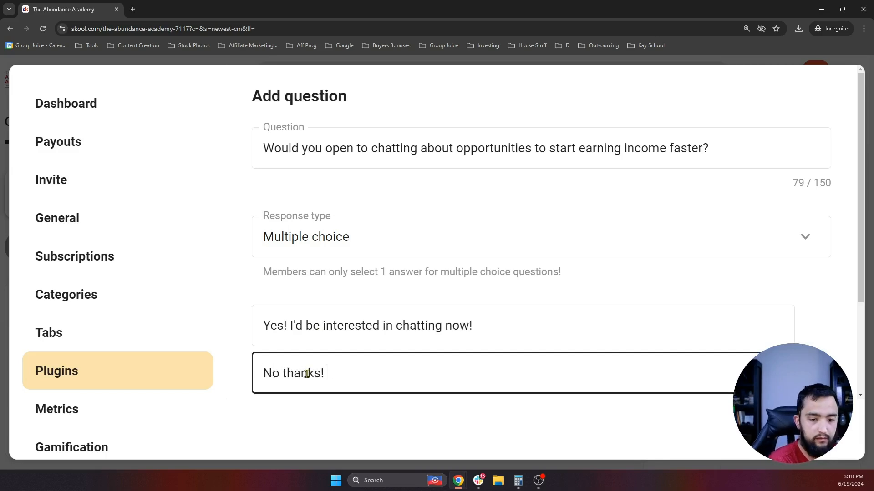
text(i'd)
key(BackSpace)
key(BackSpace)
key(BackSpace)
text(I'd l)
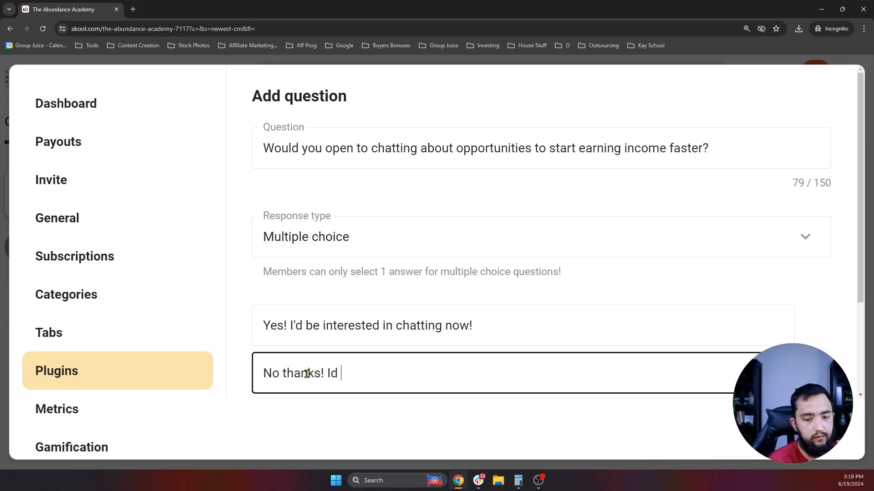
text(i)
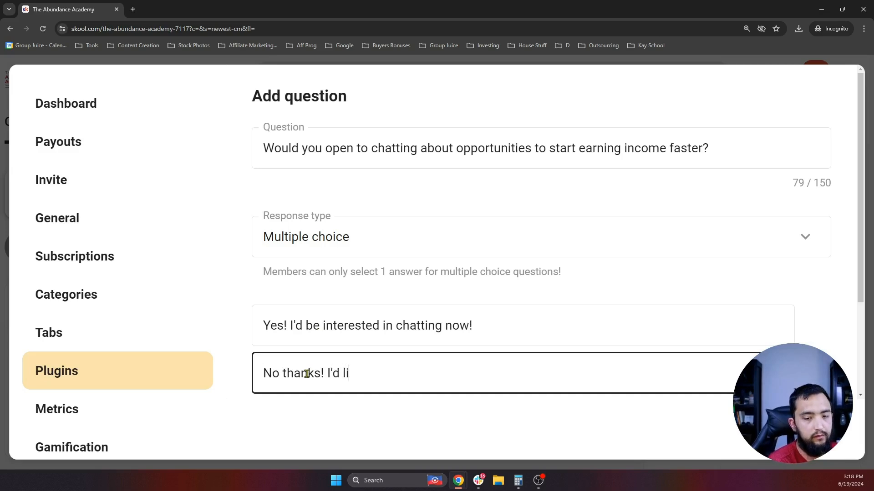
text(ke to see what's in t)
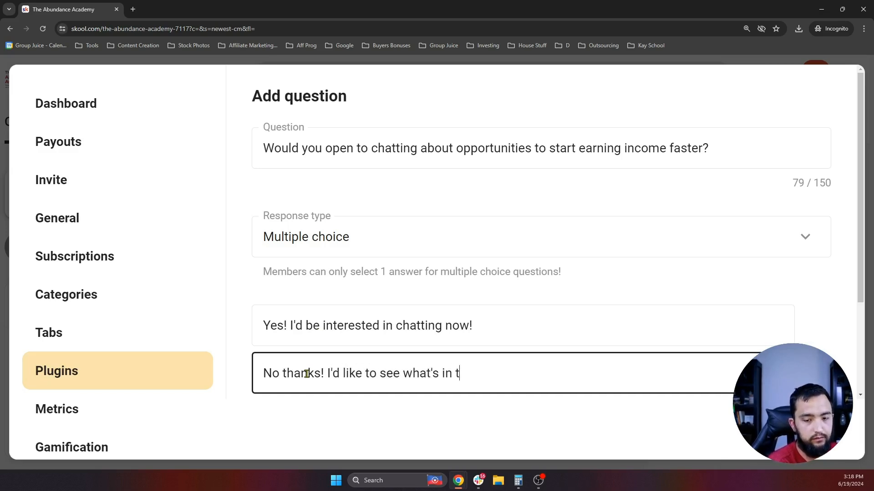
text(he group first!)
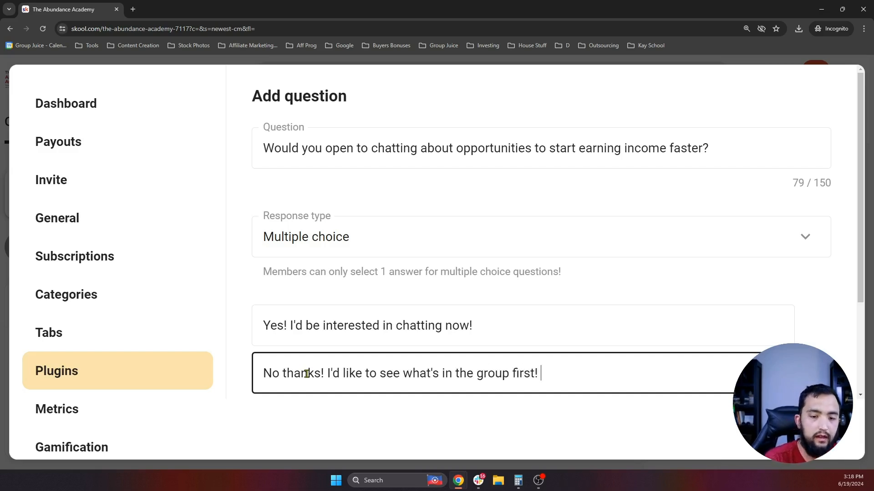
scroll(273, 197, down, 1)
- Scroll through and check both answer options of the new question
scroll(391, 279, up, 1)
scroll(423, 255, down, 1)
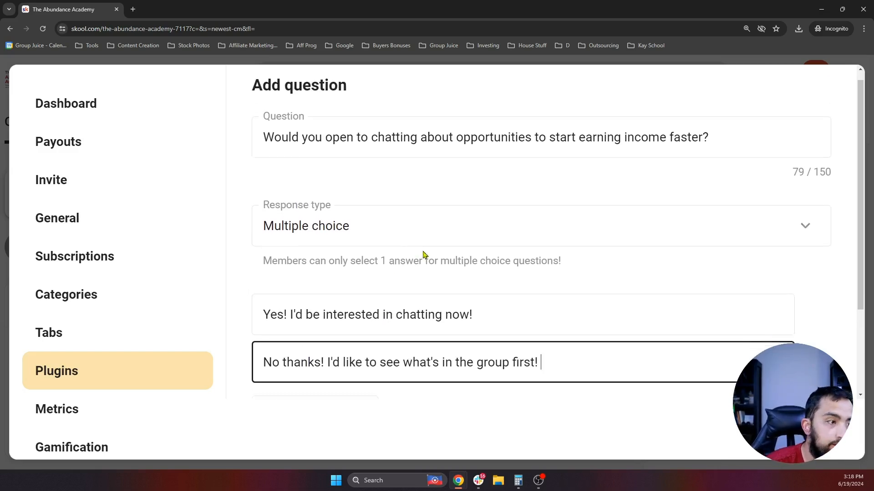
scroll(423, 293, up, 1)
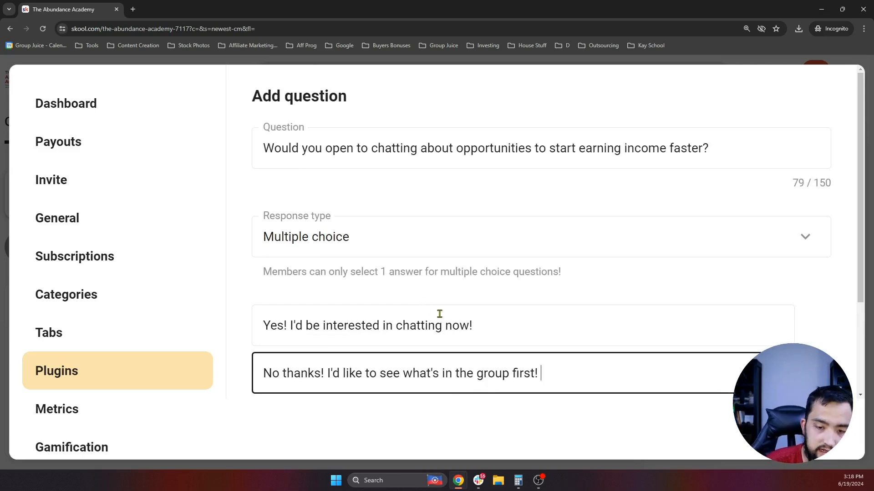
scroll(439, 314, down, 1)
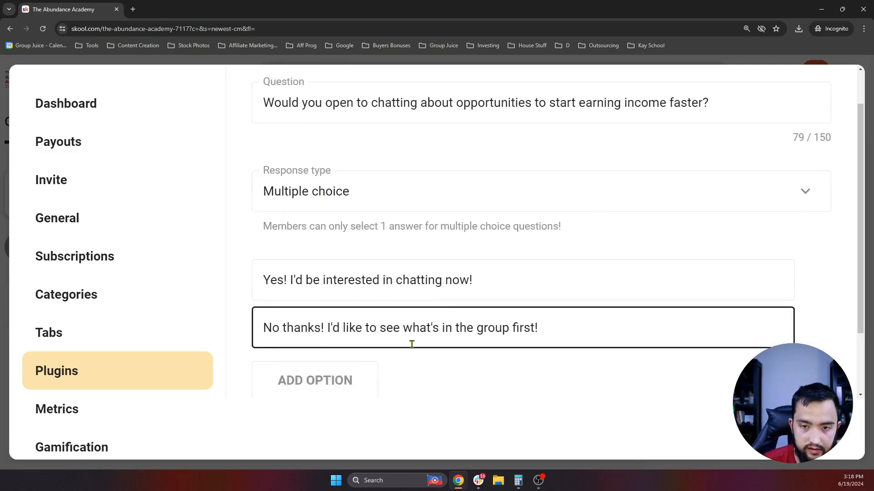
scroll(412, 345, up, 1)
scroll(464, 267, down, 1)
scroll(436, 237, up, 1)
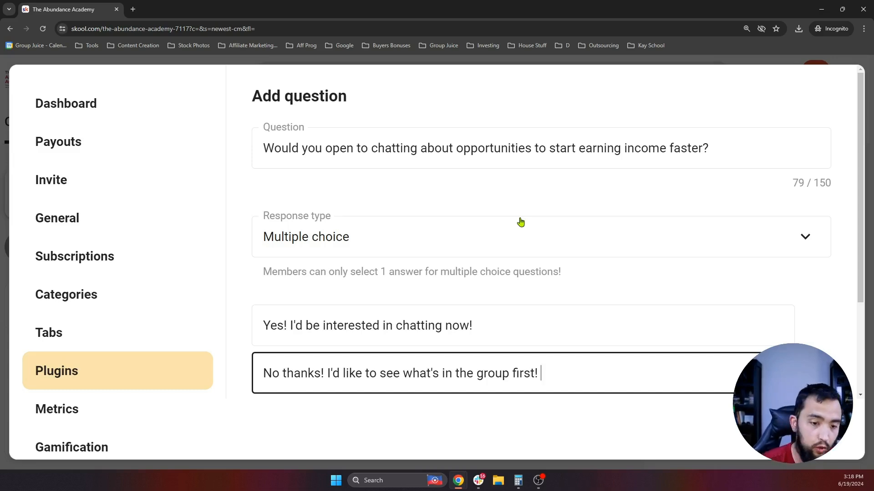
scroll(496, 216, down, 1)
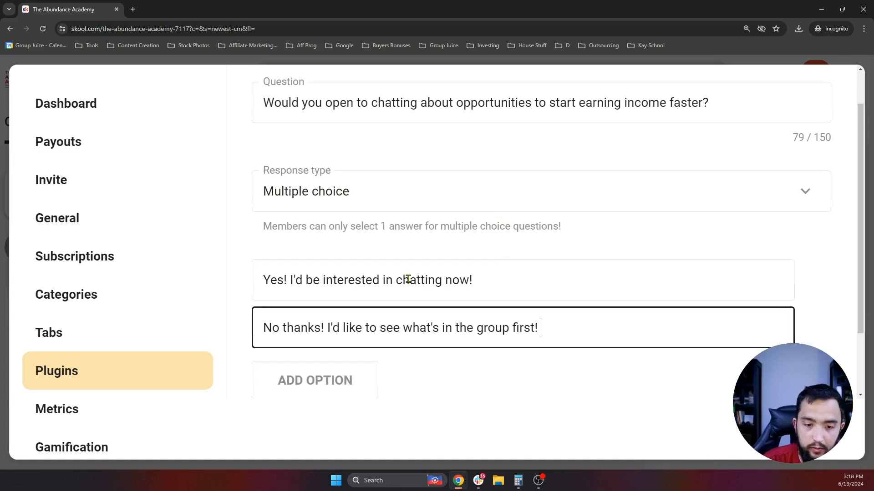
scroll(414, 286, up, 1)
scroll(416, 298, down, 1)
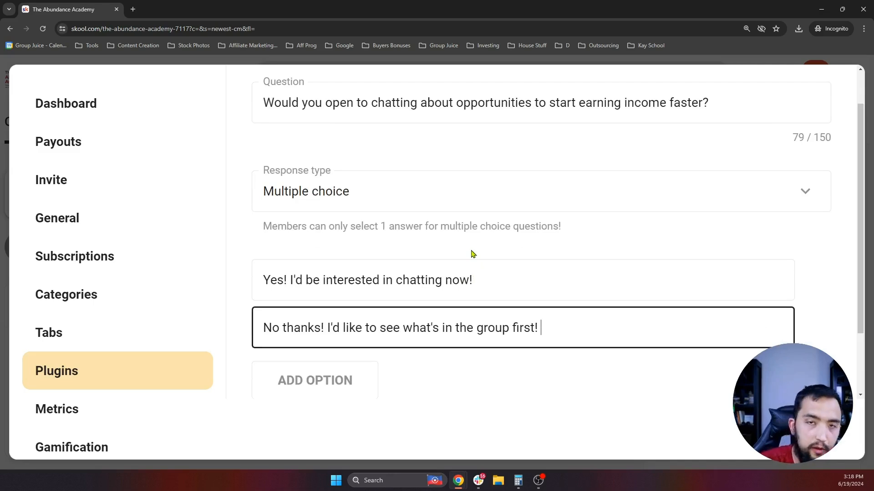
scroll(473, 255, down, 1)
scroll(479, 281, up, 1)
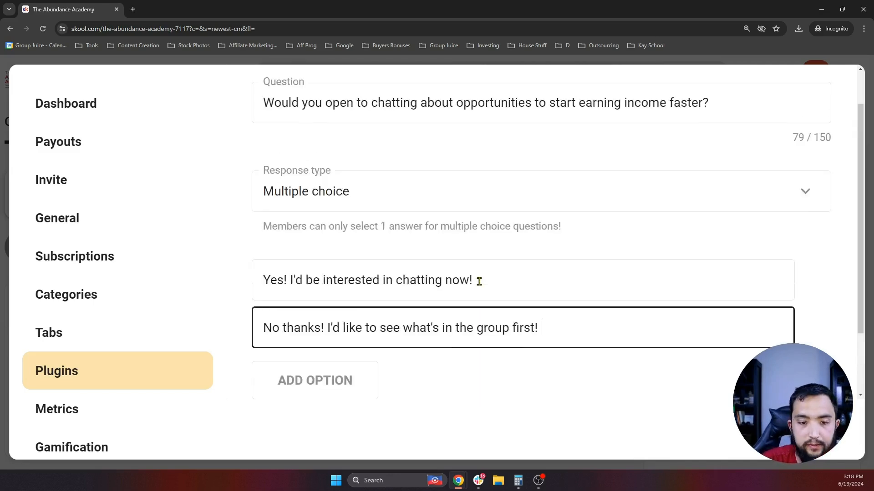
scroll(481, 293, down, 1)
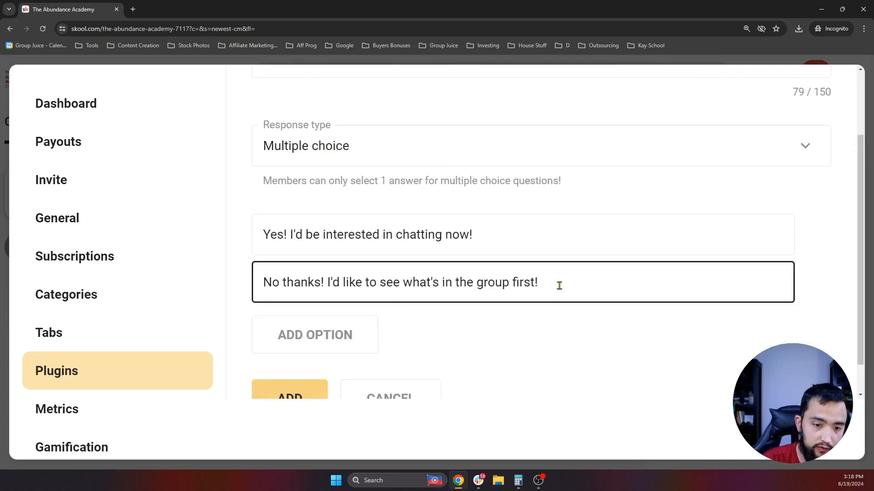
drag(597, 280, 280, 282)
click(417, 282)
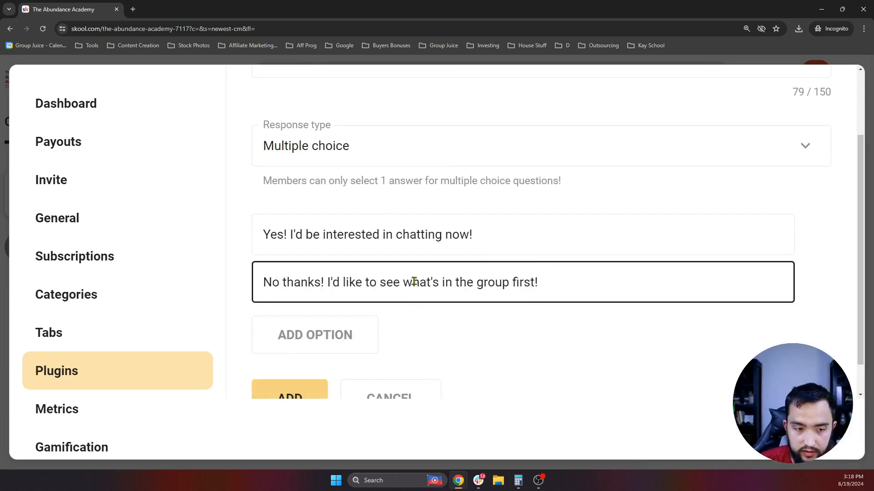
- Add the chatting question with its two answers to the Membership questions
scroll(414, 281, down, 1)
scroll(423, 267, up, 1)
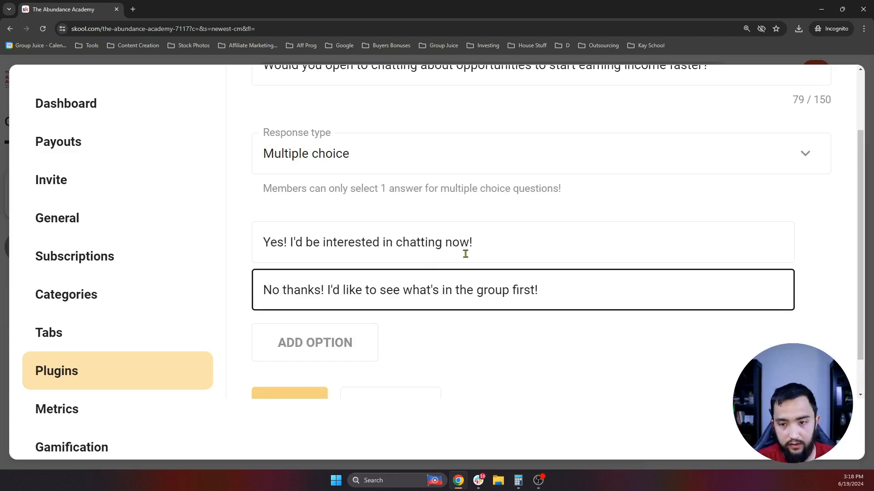
scroll(423, 284, down, 1)
scroll(423, 287, up, 1)
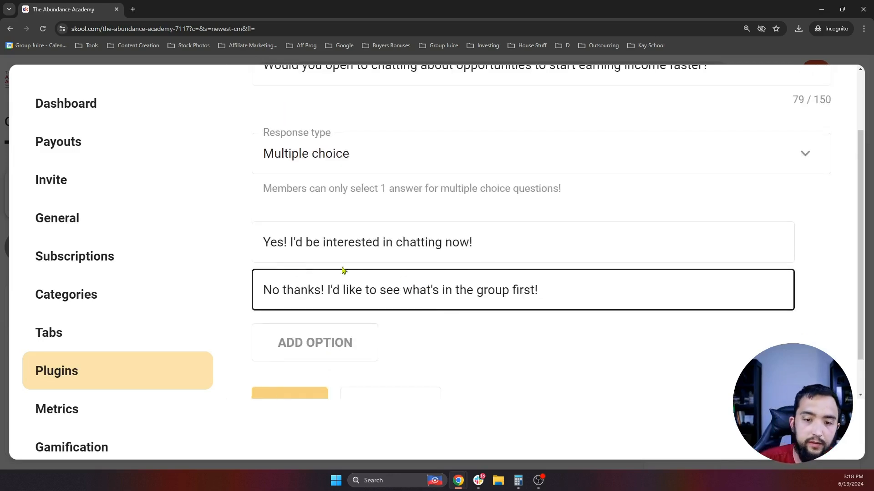
click(543, 235)
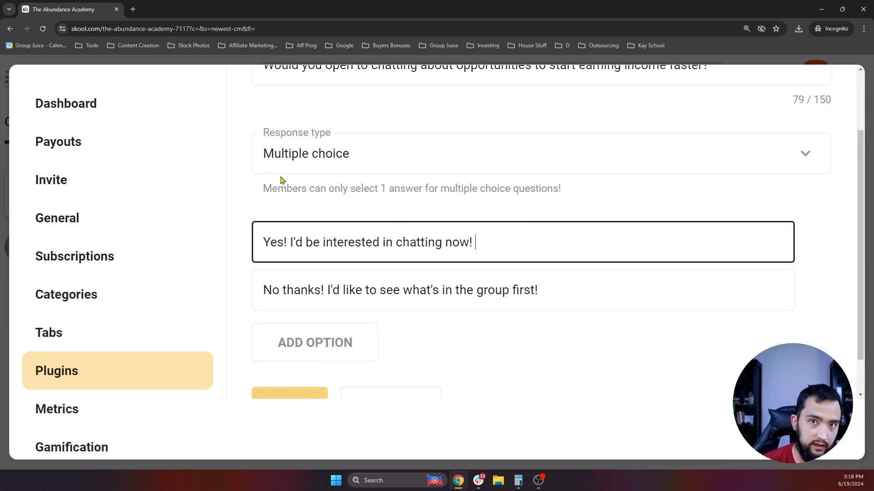
scroll(280, 179, down, 1)
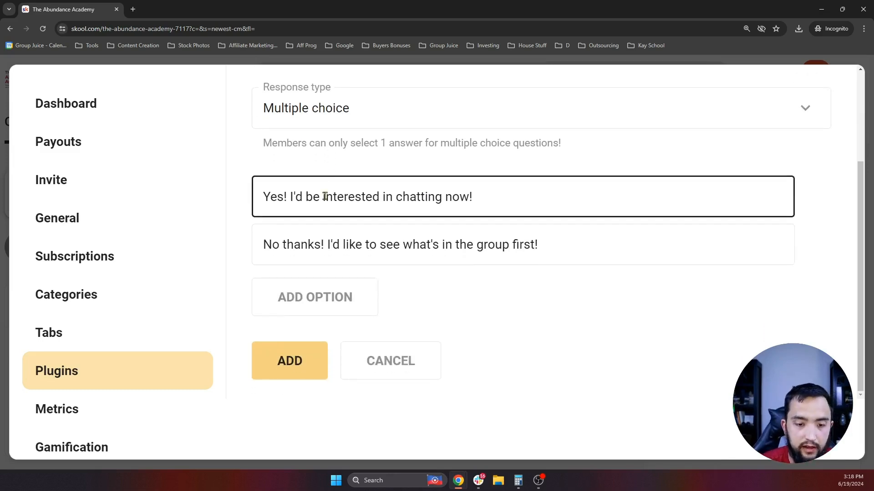
click(288, 360)
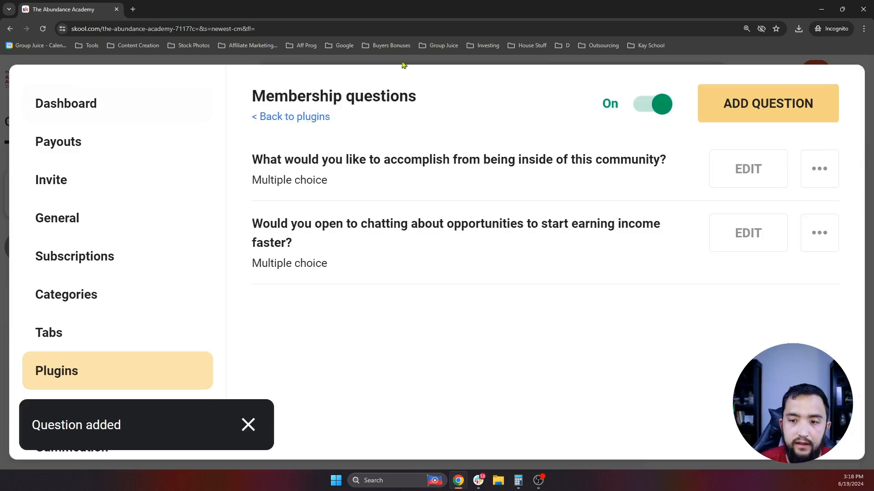
- Add another membership question with the Email address response type
click(739, 101)
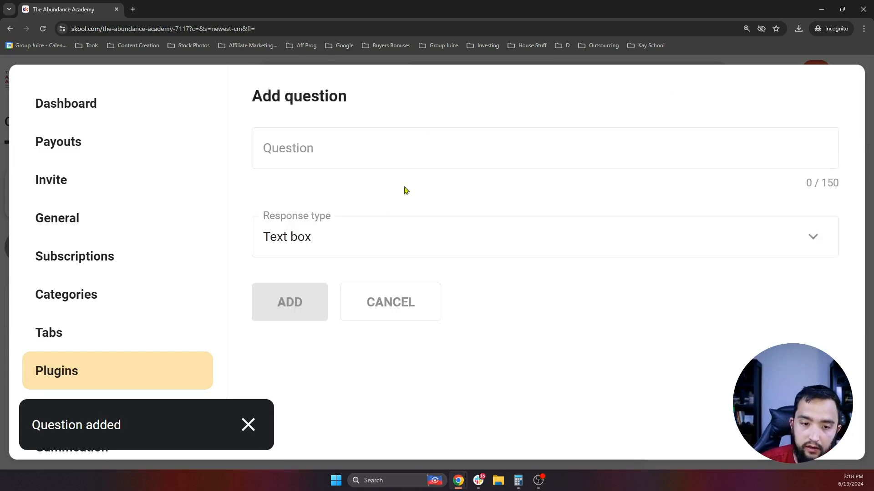
click(310, 154)
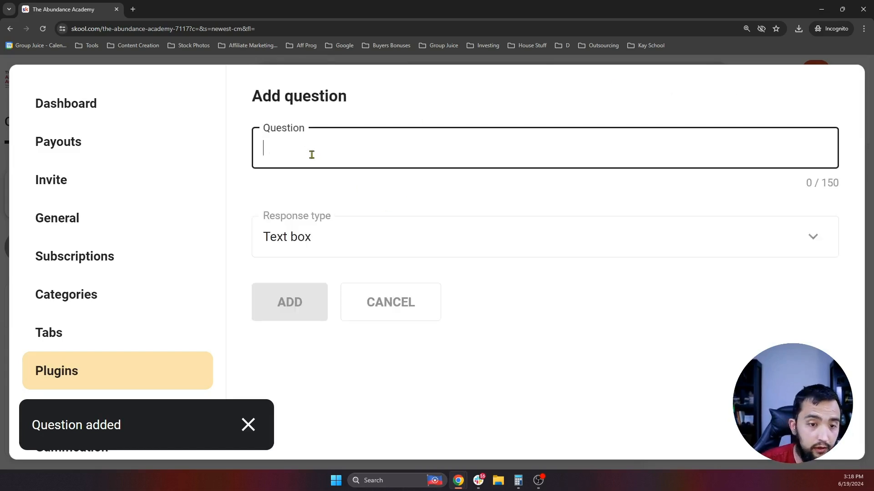
click(345, 233)
click(338, 387)
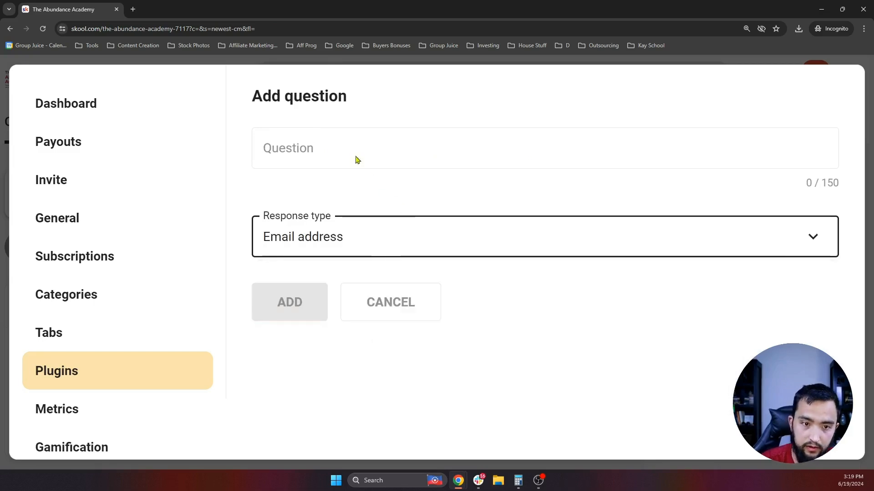
click(324, 143)
- Type the question asking for members' best email address for additional trainings on innovative income streams
text(For E)
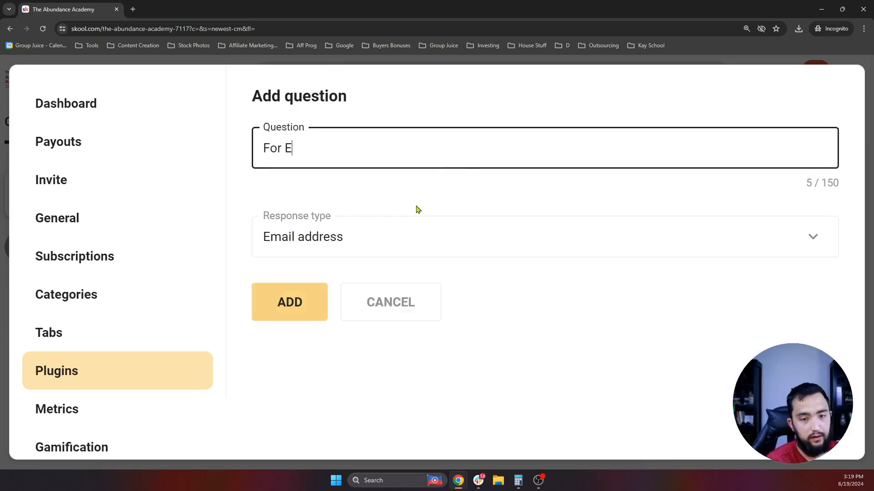
key(BackSpace)
text(Addti)
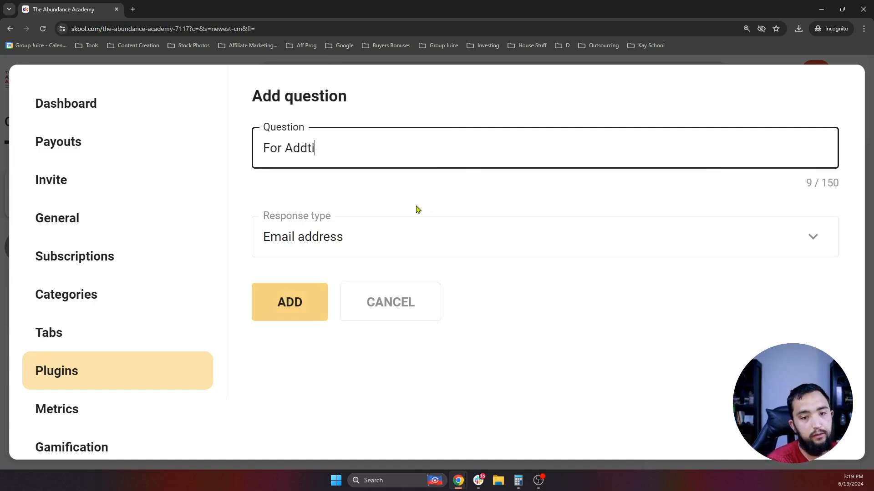
text(onal Trainings ON)
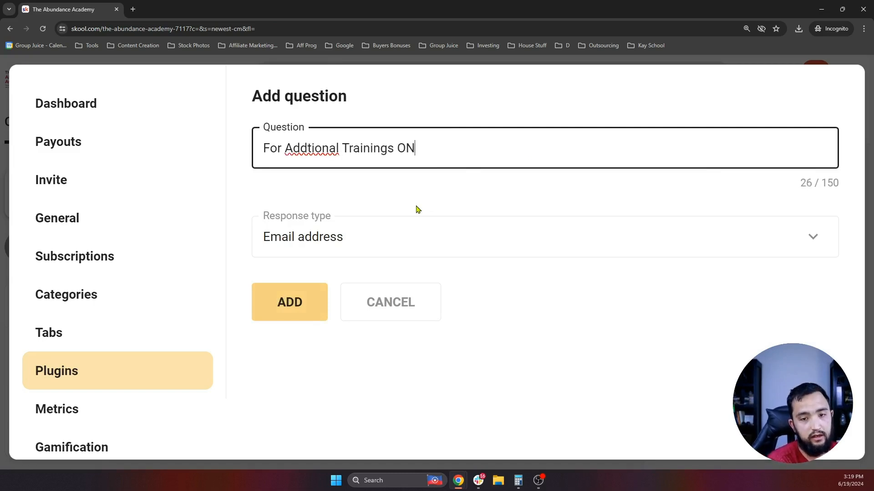
text(acking )
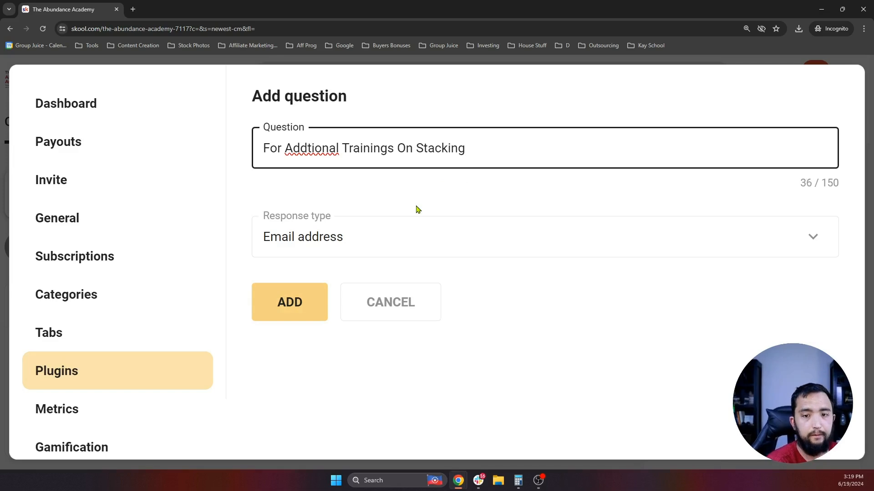
text(SInna)
key(BackSpace)
text(ovati)
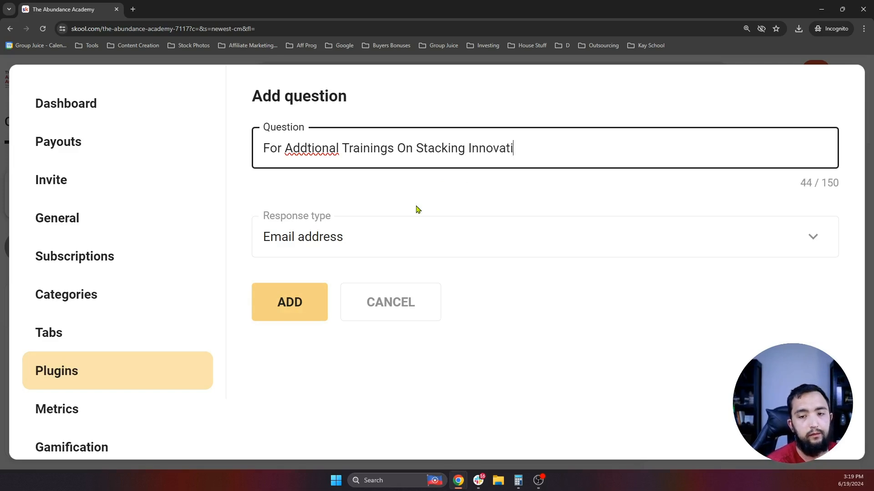
text(ve Income St)
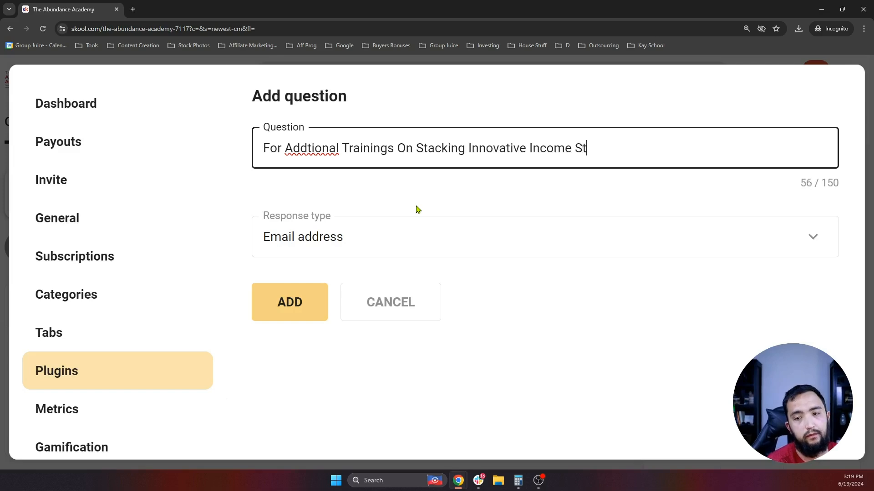
text(reams, Ples)
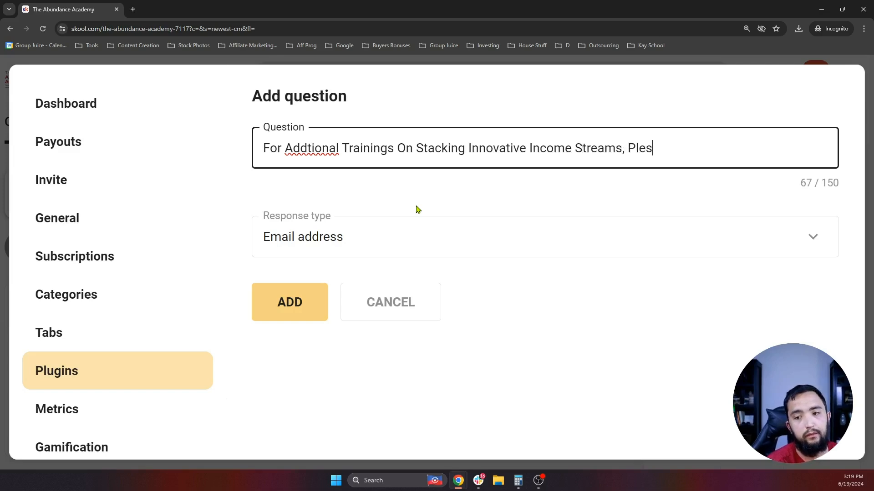
key(BackSpace)
text(ase Enter)
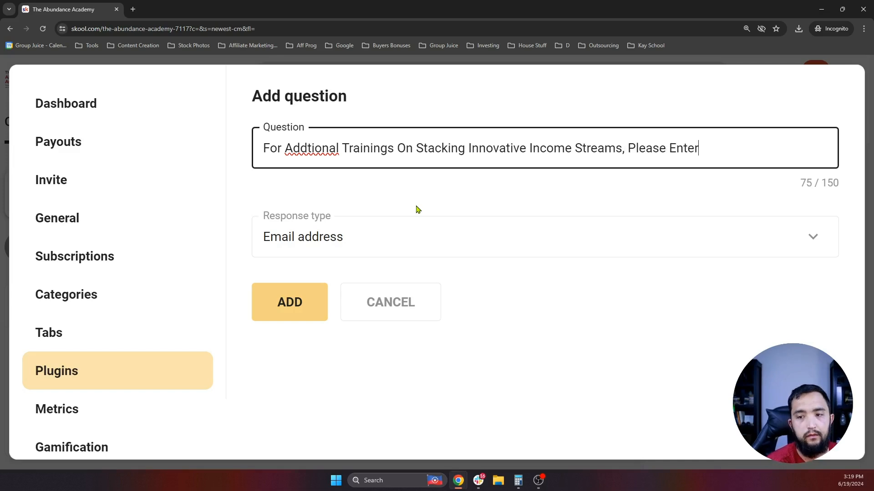
text( Your Best Emai)
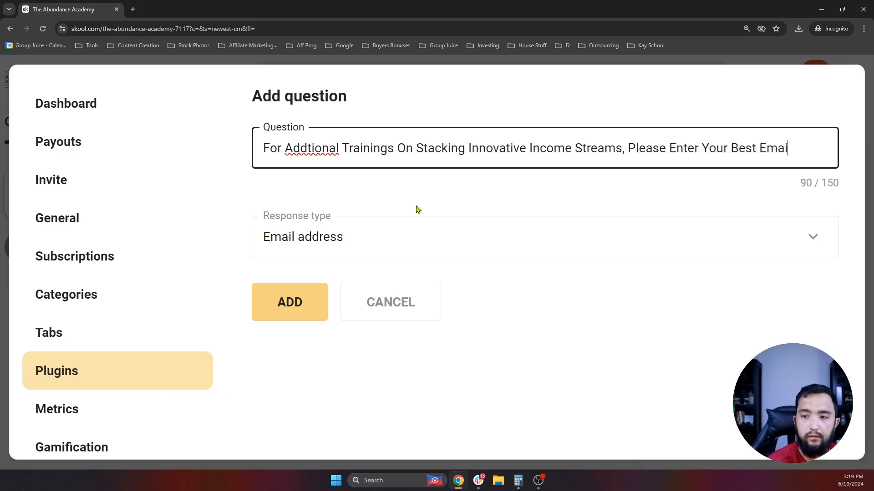
text(l Address Below)
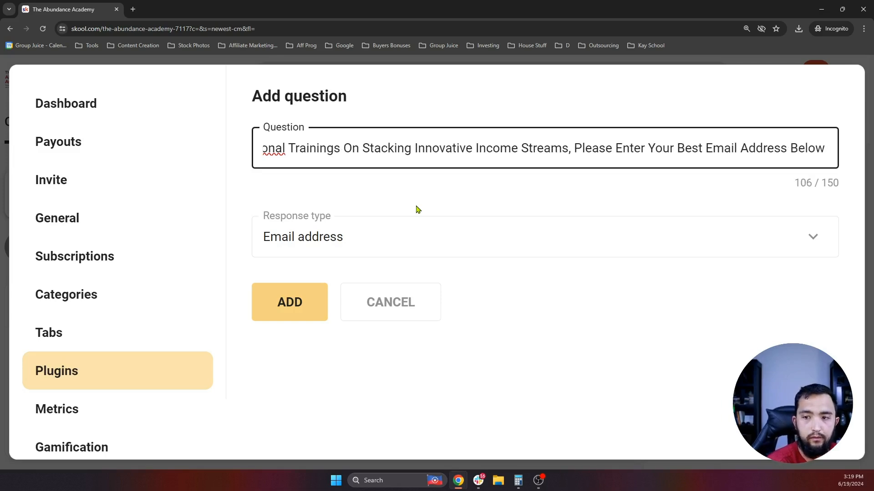
- Correct 'Addtional' to 'Additional' using the spelling suggestion, then review the question text
right_click(275, 149)
click(301, 160)
click(348, 156)
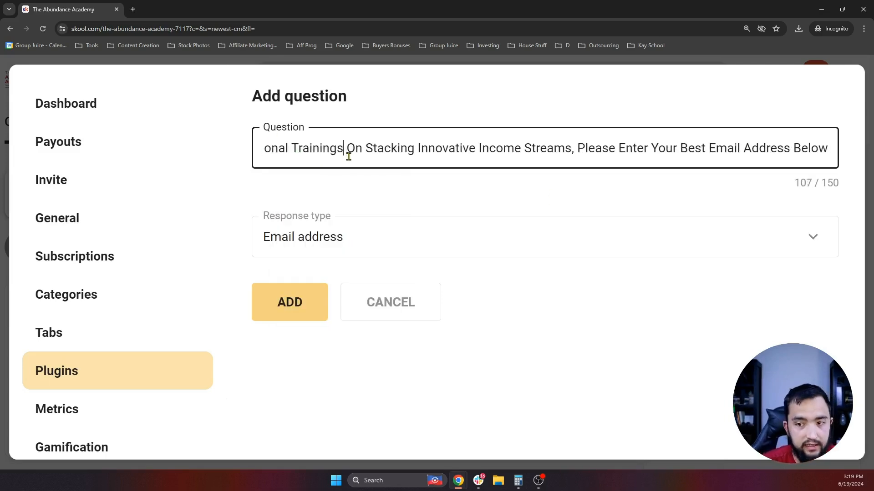
key(Left)
key(Left)
key(Left)
key(Left)
key(Left)
key(Left)
key(Left)
key(Left)
key(Left)
key(Left)
key(Left)
key(Left)
key(Left)
key(Left)
key(Left)
key(Left)
key(Left)
key(Left)
key(Left)
key(Left)
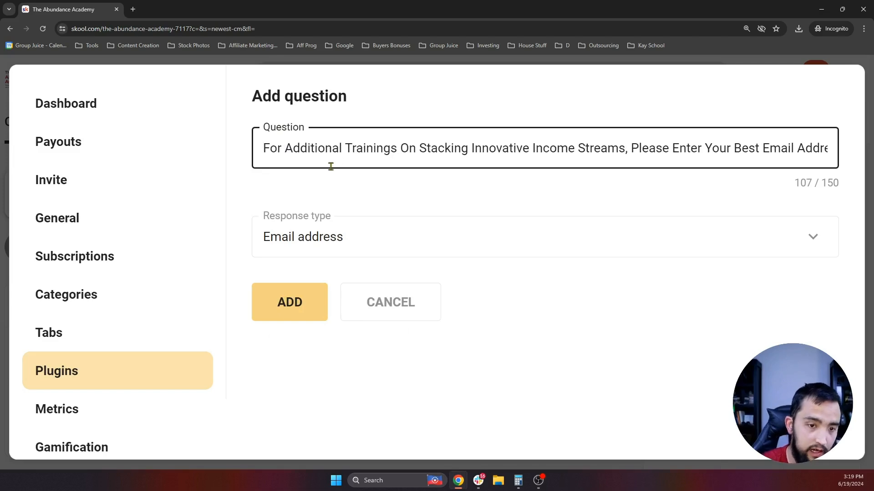
key(Right)
key(Right)
key(Right)
key(Right)
key(Right)
key(Right)
key(Right)
key(Right)
key(Right)
key(Right)
key(Right)
key(Right)
key(Right)
key(Right)
key(Right)
key(Right)
key(Right)
key(Right)
key(Right)
key(Right)
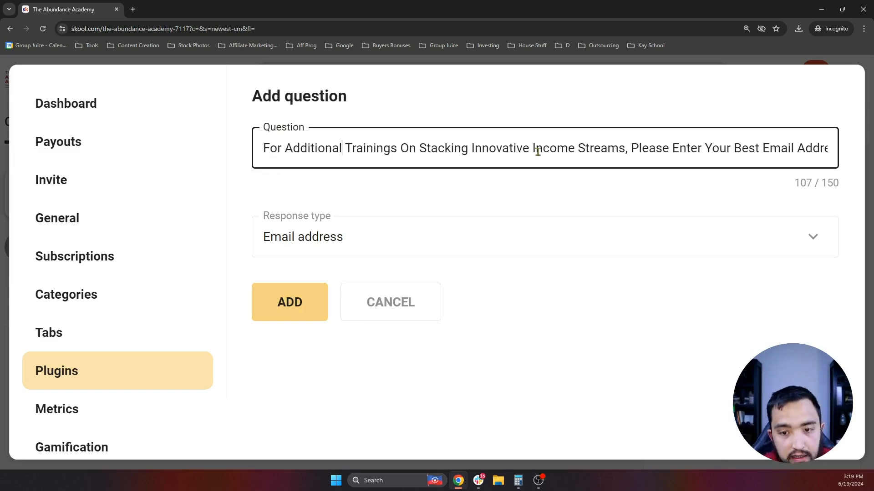
key(Right)
key(Right)
key(Right)
key(Right)
key(Right)
key(Right)
key(Right)
key(Right)
key(Right)
key(Right)
key(Right)
key(Right)
key(Right)
key(Right)
key(Right)
key(Right)
key(Right)
key(Right)
key(Right)
key(Right)
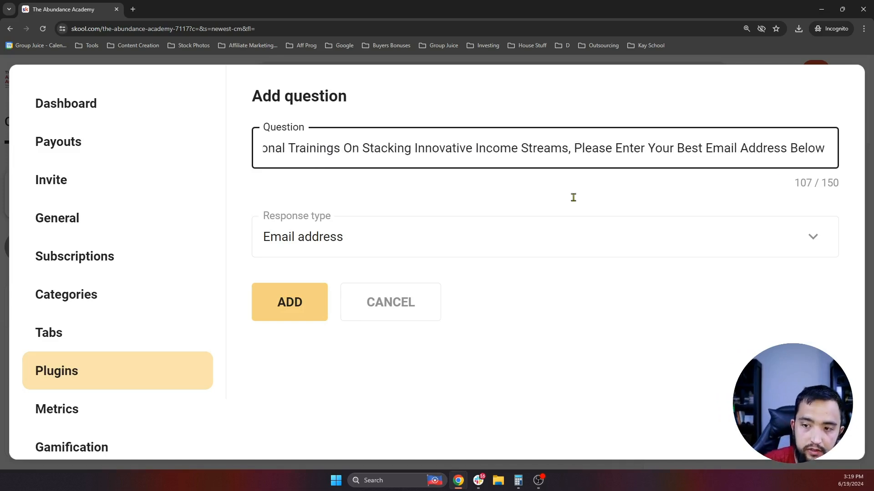
- Add the email-address question about additional trainings, making three membership questions in the list
click(282, 302)
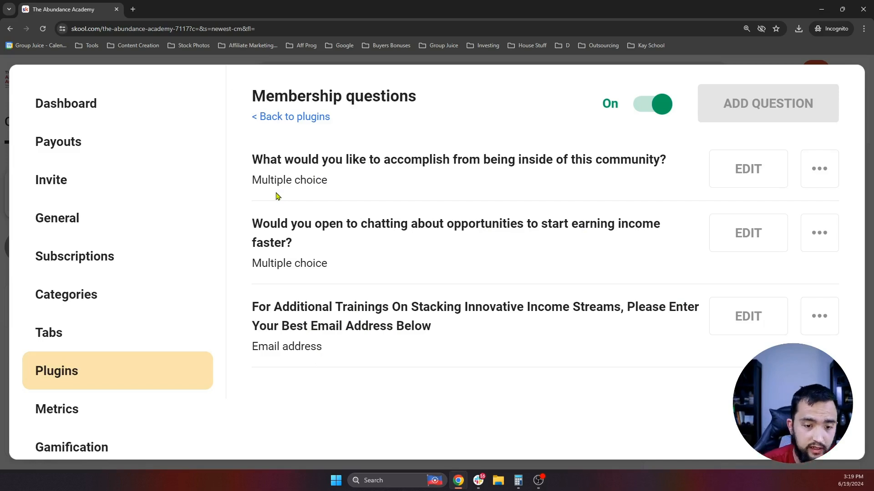
drag(341, 356, 249, 308)
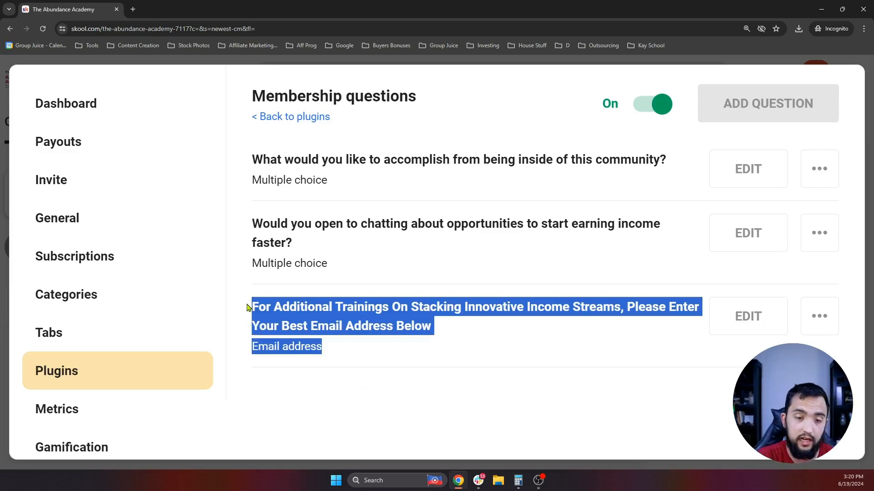
click(308, 118)
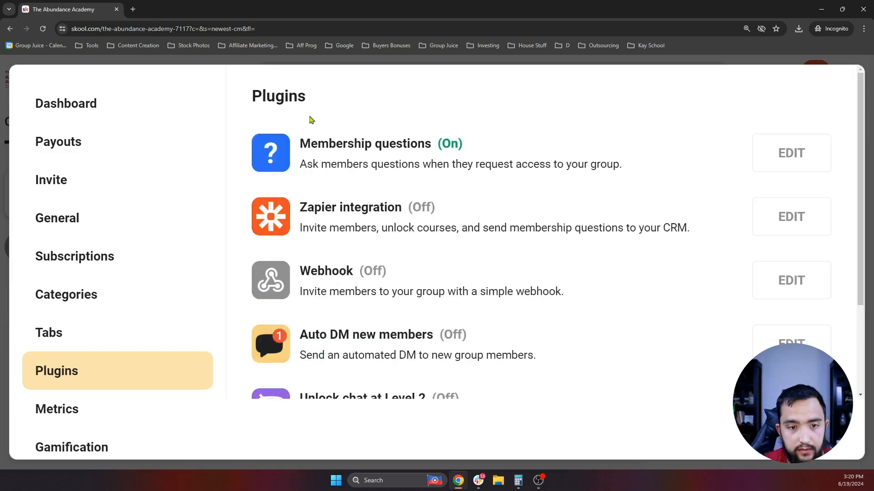
scroll(413, 172, down, 1)
drag(300, 184, 692, 190)
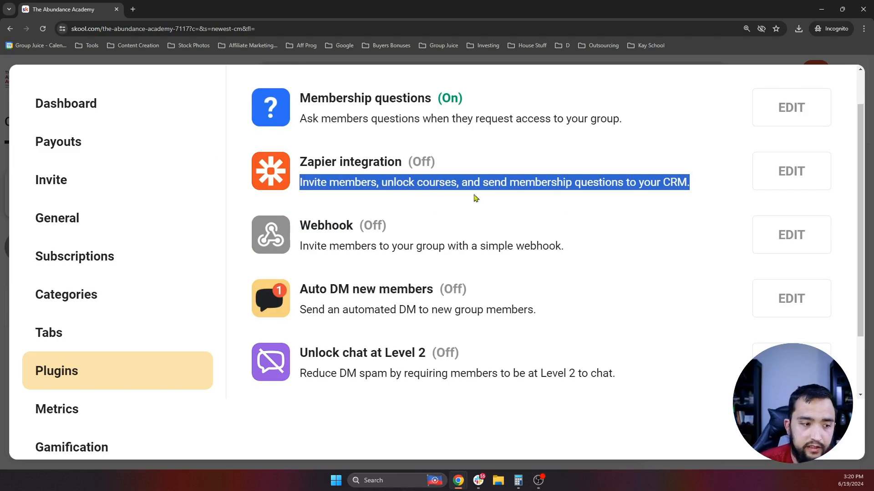
triple_click(340, 181)
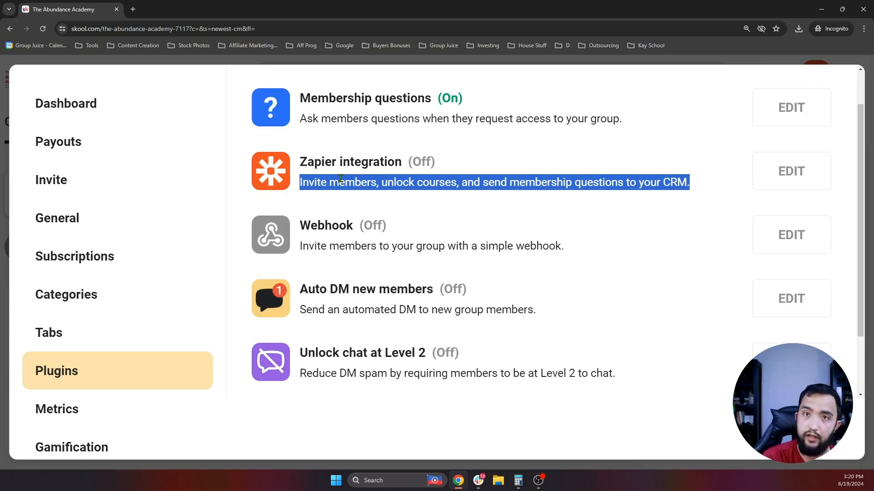
scroll(390, 195, down, 1)
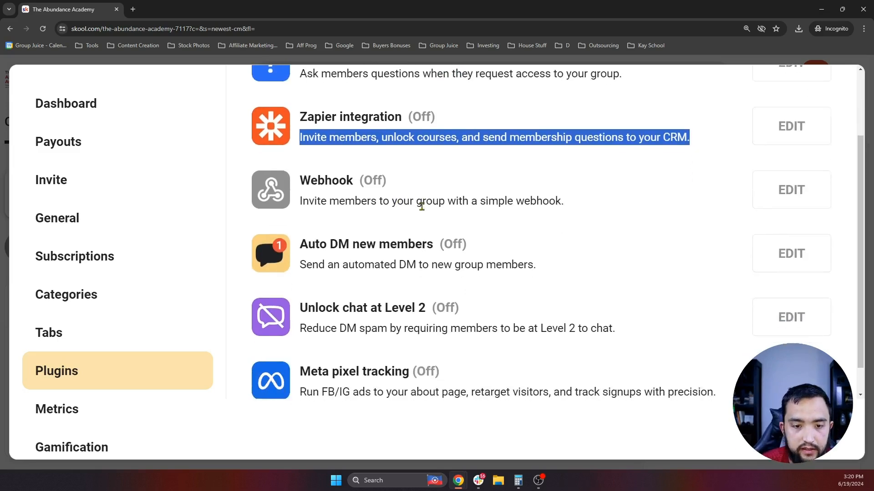
scroll(396, 197, down, 1)
scroll(425, 221, up, 1)
scroll(393, 222, down, 1)
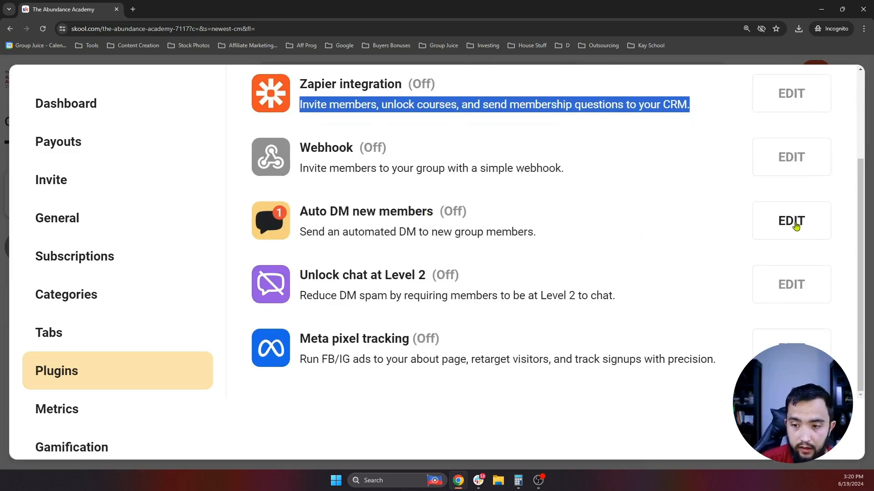
- Switch Auto DM new members On and start editing its default welcome message
click(780, 229)
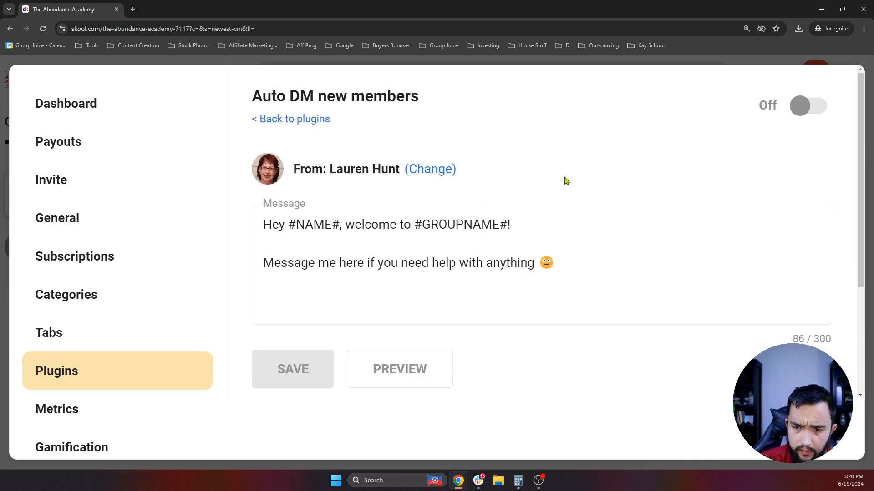
click(812, 112)
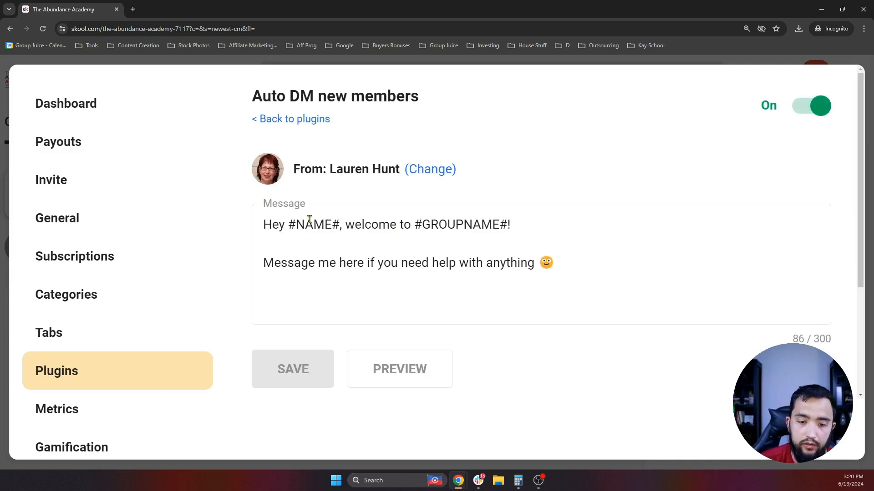
click(534, 224)
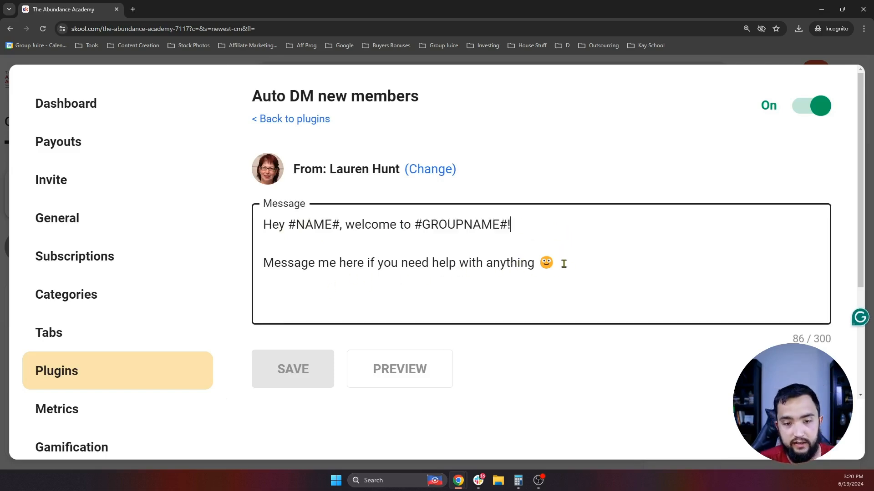
- Replace the message's second line with 'Super glad to have you as a part of the community' and a 👇 emoji
triple_click(594, 272)
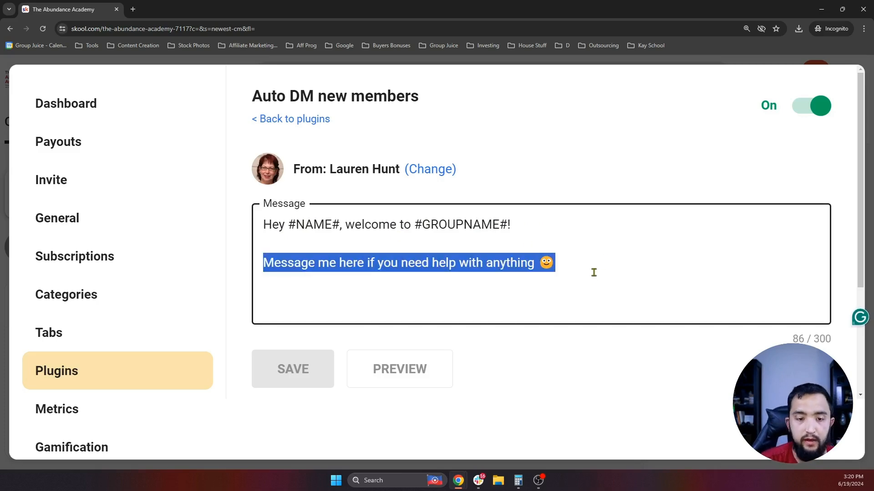
text(Super)
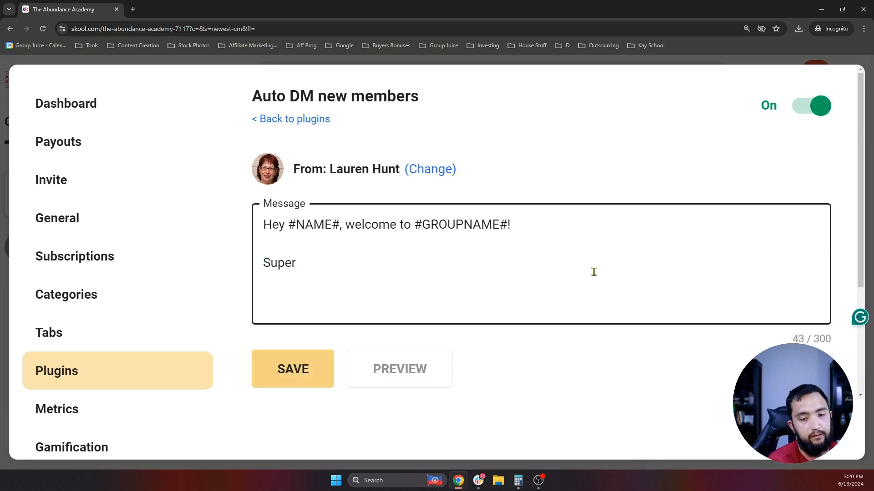
text( glad to have you a s)
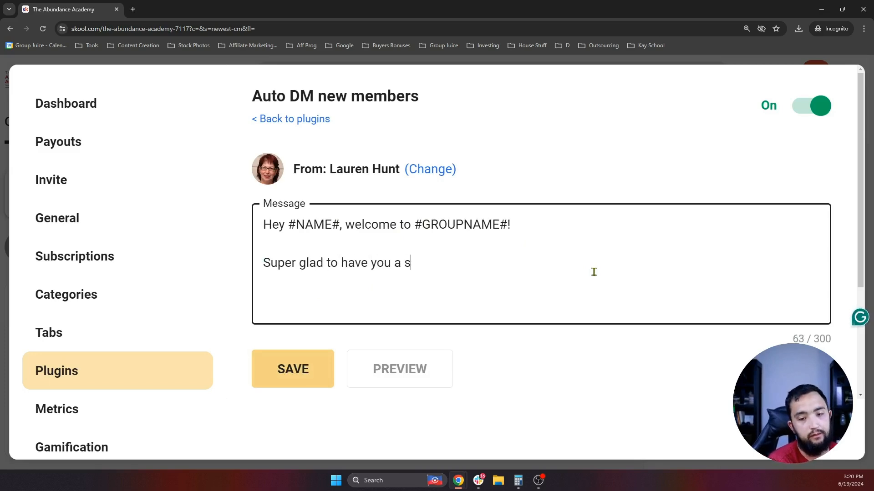
key(BackSpace)
key(BackSpace)
text(s a part of the commu)
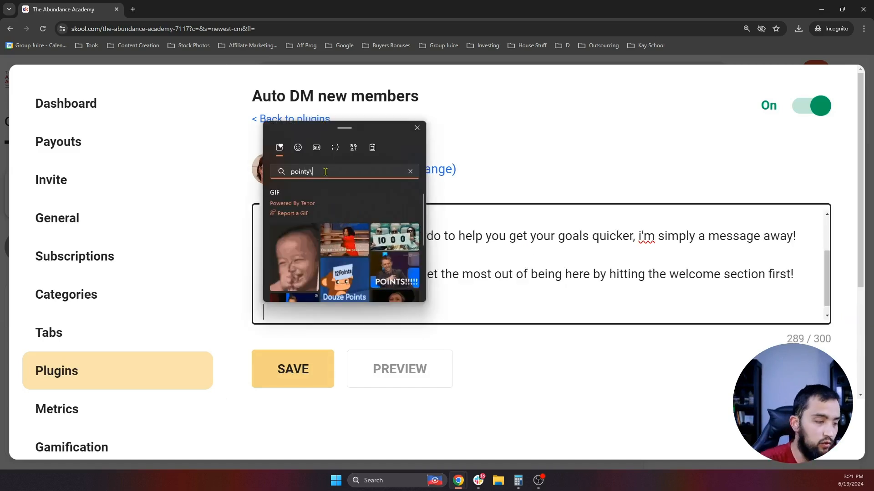
key(BackSpace)
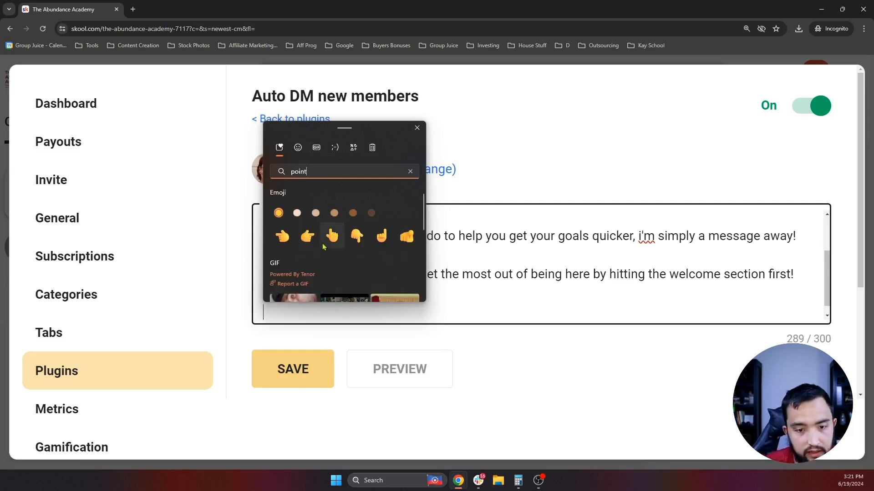
click(356, 235)
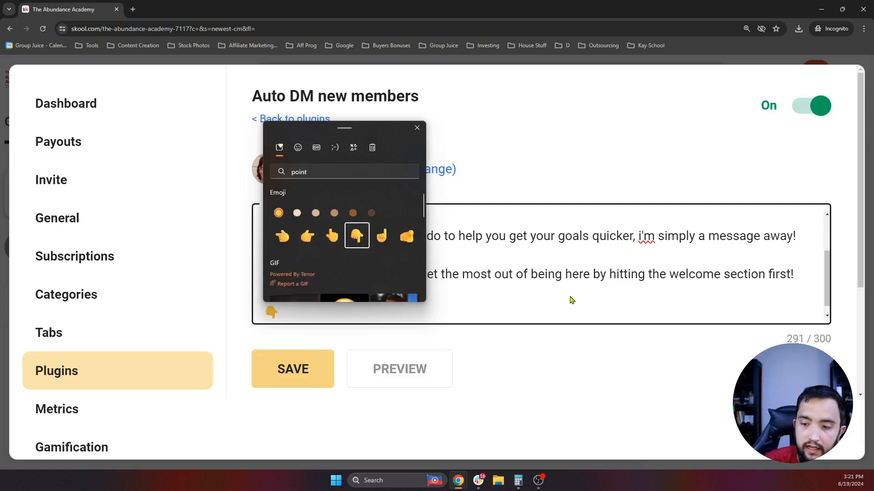
key(Escape)
- Correct 'i'm' to 'I'm' in the welcome message
scroll(605, 267, up, 3)
scroll(642, 264, down, 2)
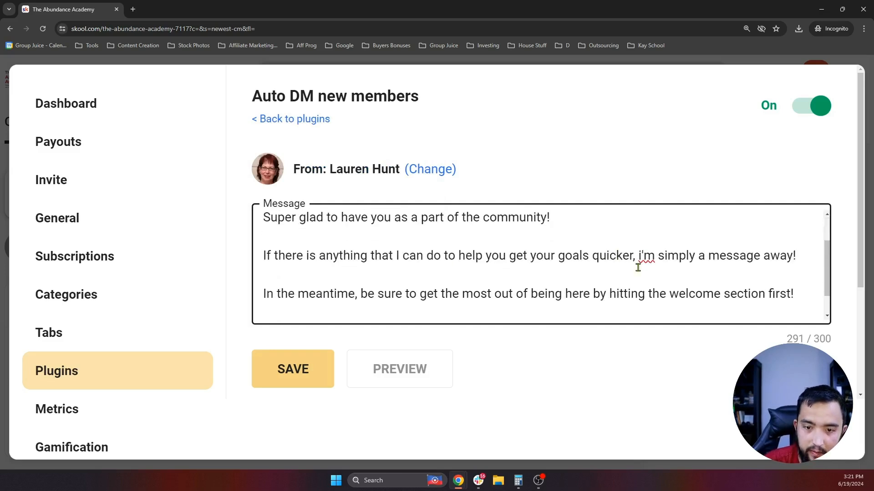
scroll(645, 291, up, 2)
right_click(647, 303)
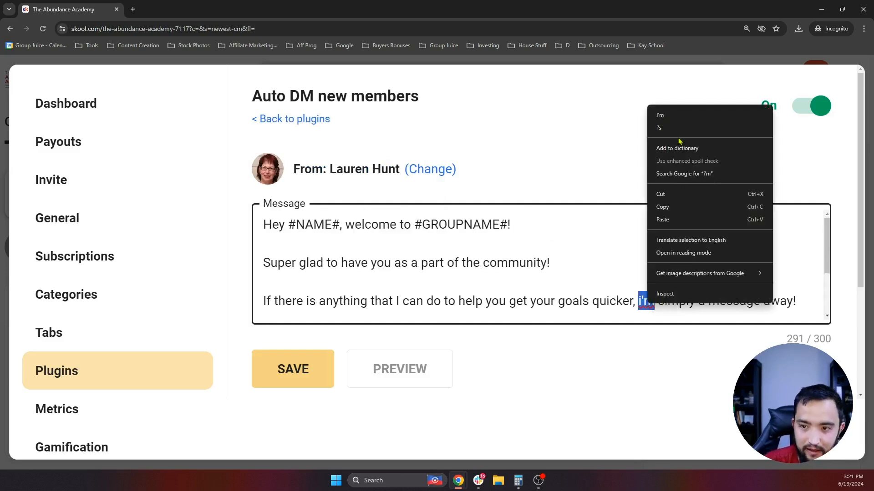
click(669, 114)
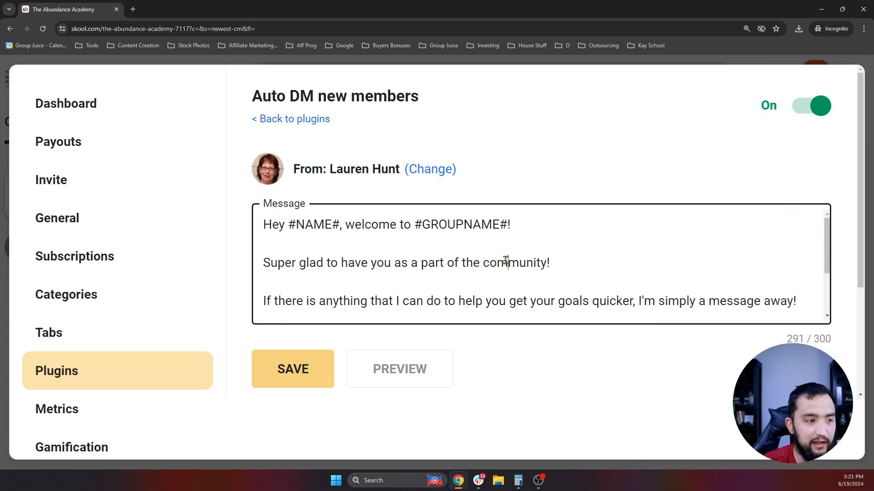
scroll(503, 259, down, 1)
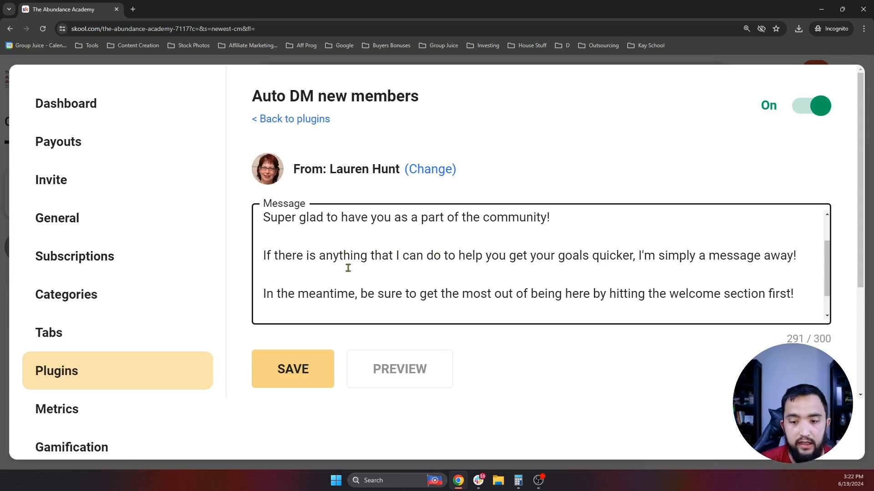
scroll(348, 268, down, 1)
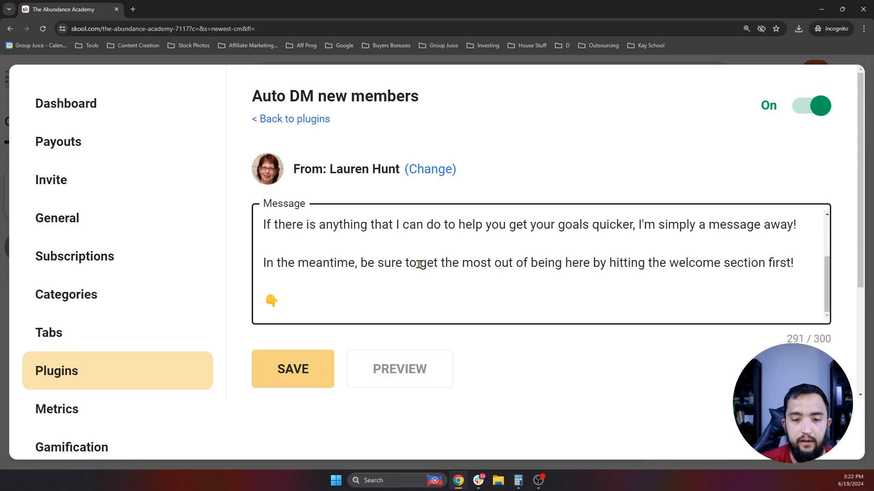
- Delete 'be sure' and the old sentence ending, replacing it with 'to get the most out of being in this group.'
click(401, 263)
key(shift+Left)
key(shift+Left)
key(shift+Left)
key(shift+Left)
key(shift+Left)
key(shift+Left)
key(shift+Left)
key(shift+Left)
key(BackSpace)
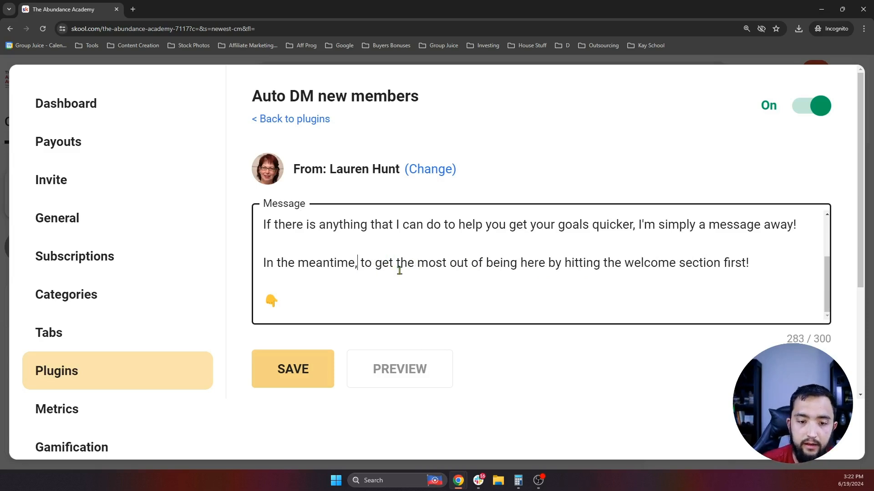
key(BackSpace)
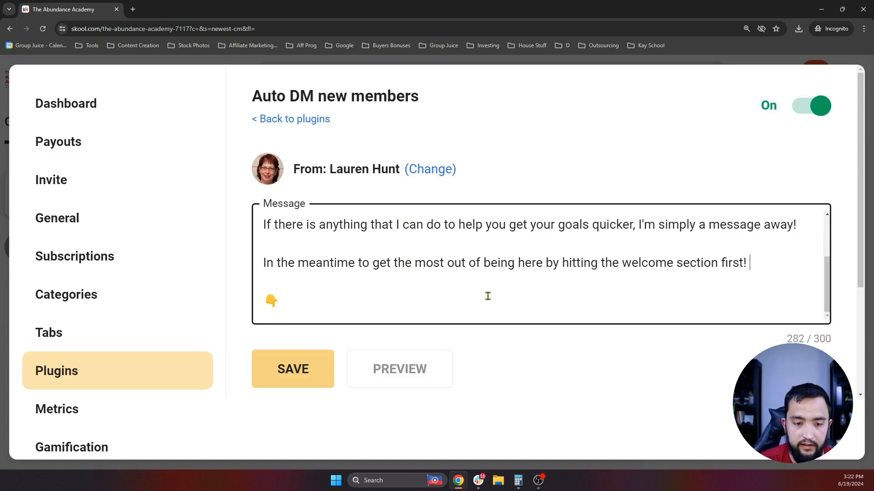
drag(763, 263, 362, 262)
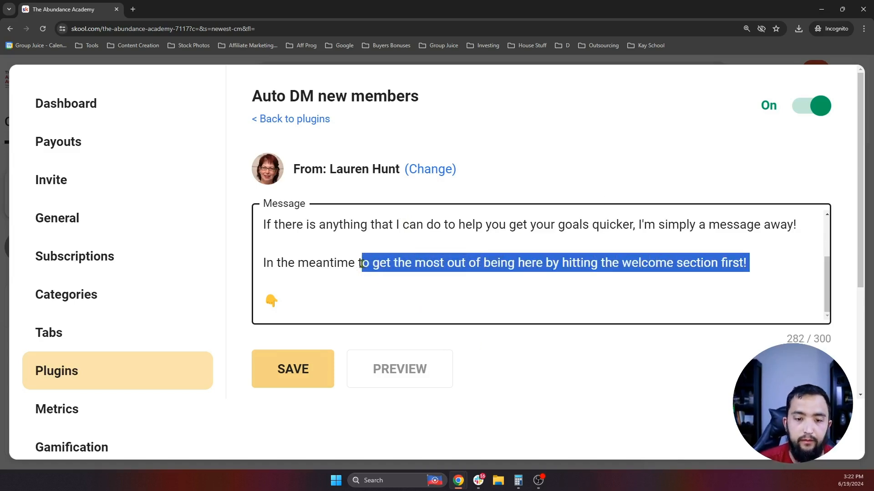
key(BackSpace)
key(BackSpace)
key(BackSpace)
text(, to )
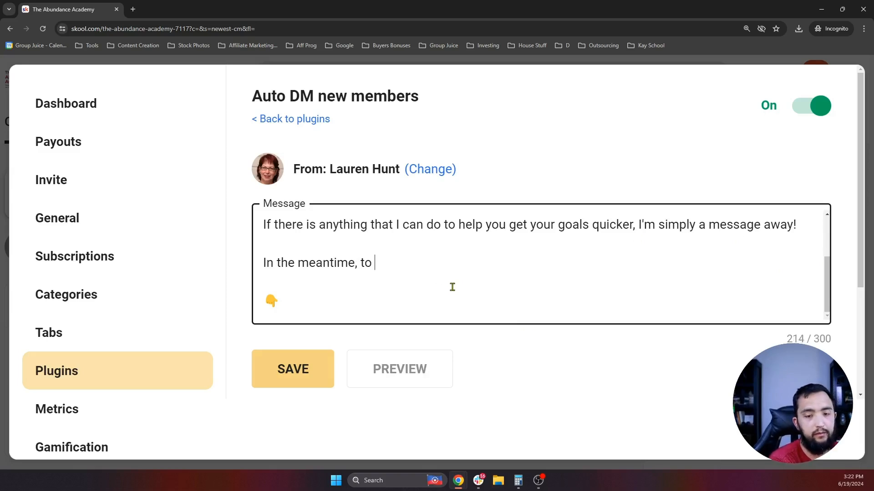
text(get the most out of )
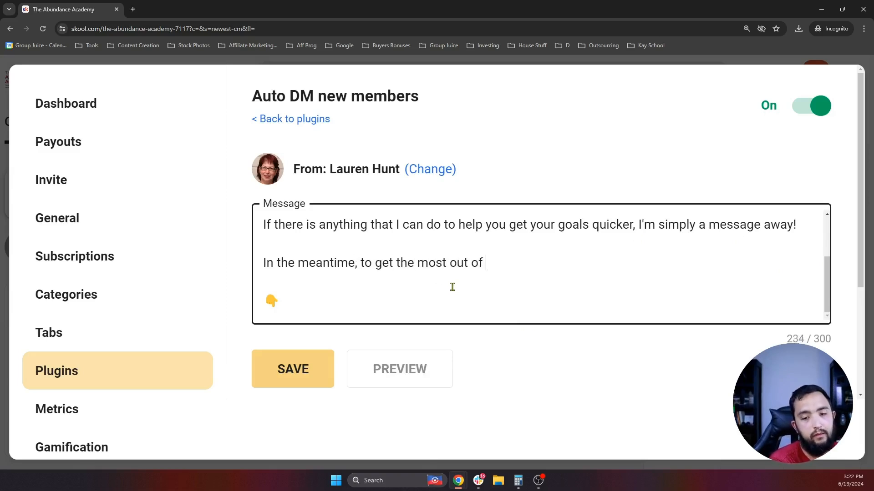
text(being in this group )
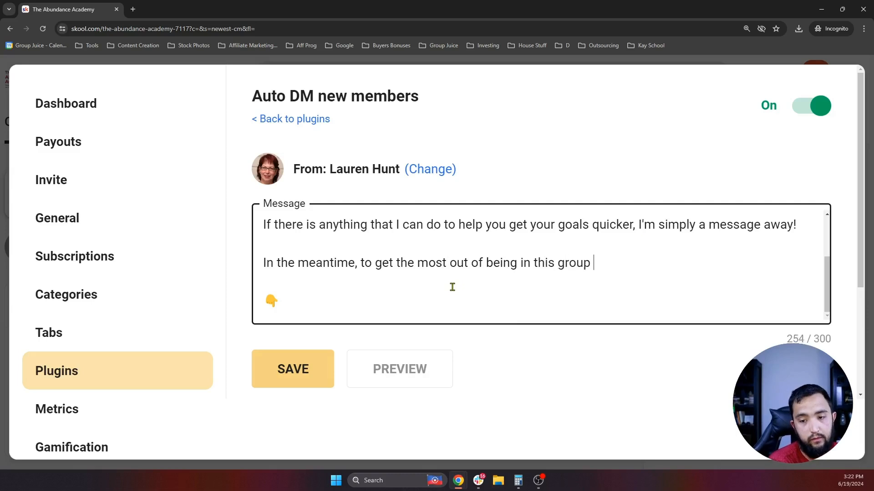
text(.)
- Add a new closing line and trim it to 'Start with this' to stay under 300 characters
key(Return)
key(Return)
text(HIt the)
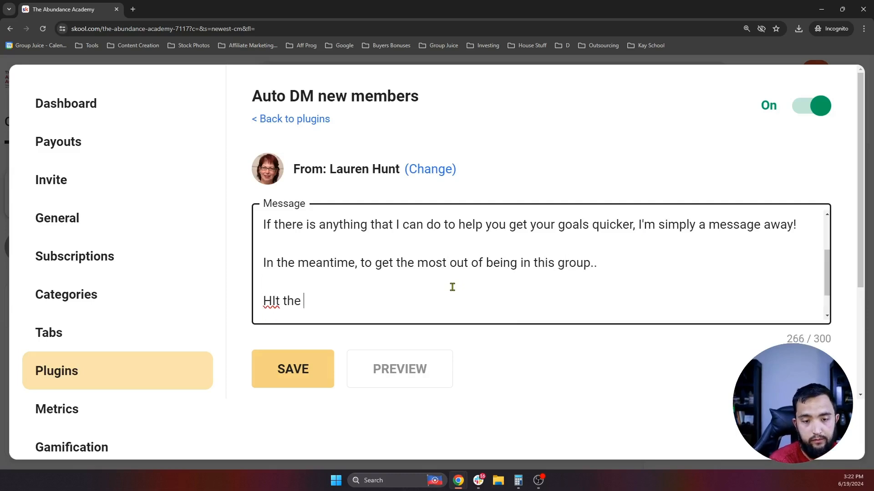
key(BackSpace)
key(BackSpace)
text(it)
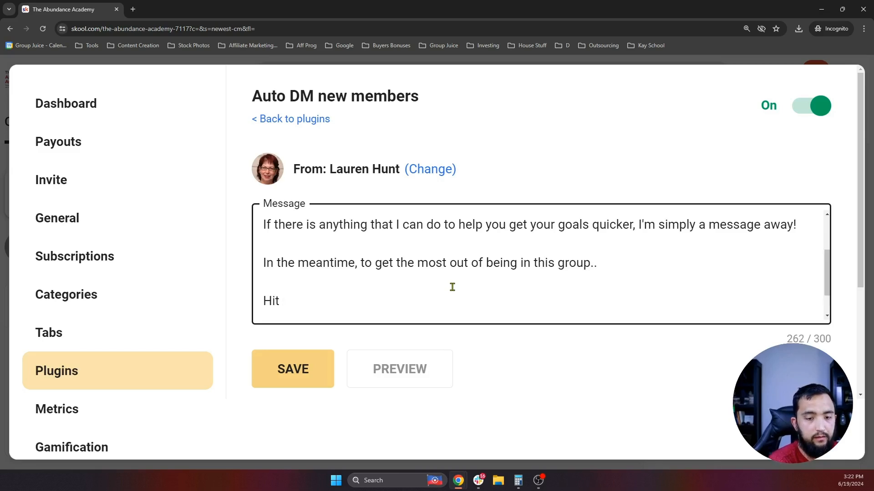
key(BackSpace)
key(BackSpace)
text(Start with )
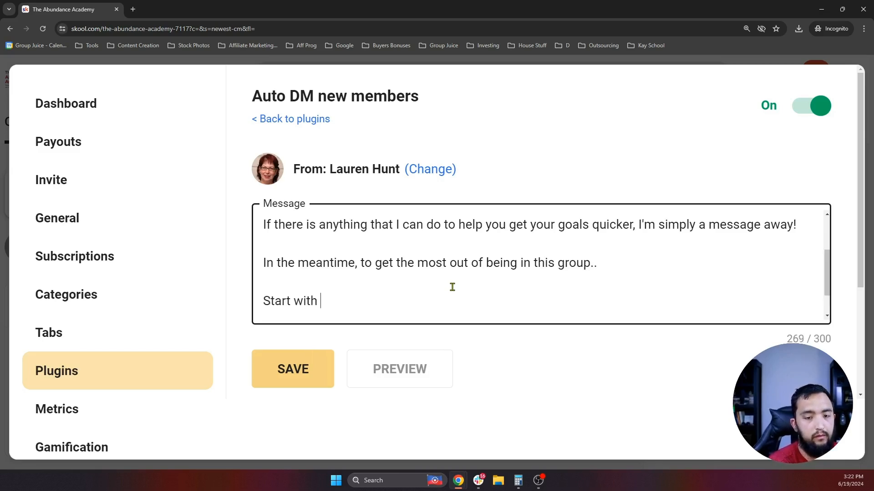
text(this welcome sec)
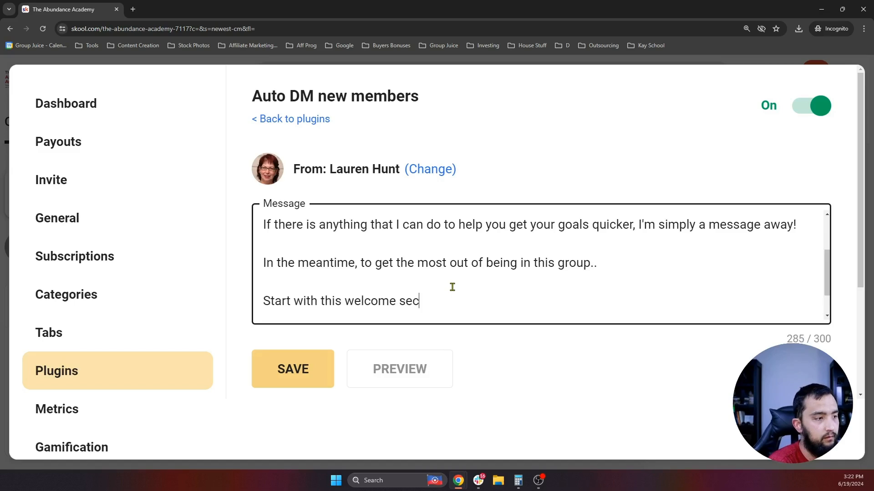
text(tion below first!)
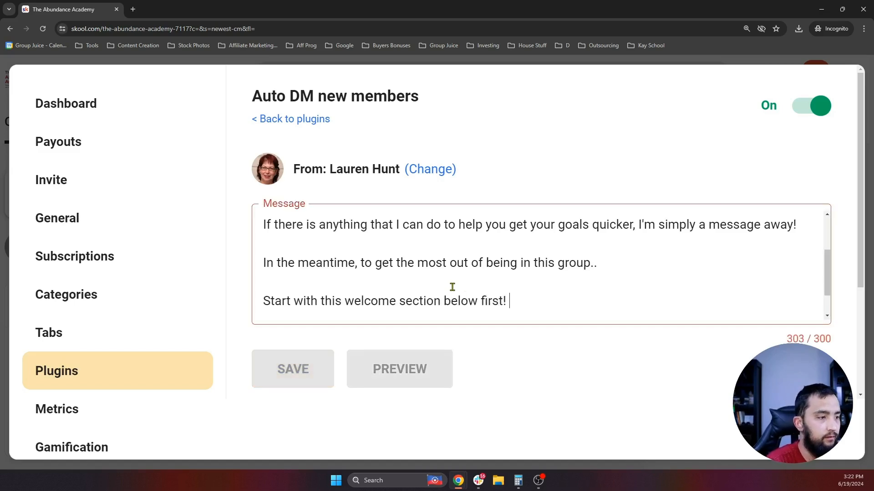
key(BackSpace)
key(BackSpace)
key(BackSpace)
key(BackSpace)
key(BackSpace)
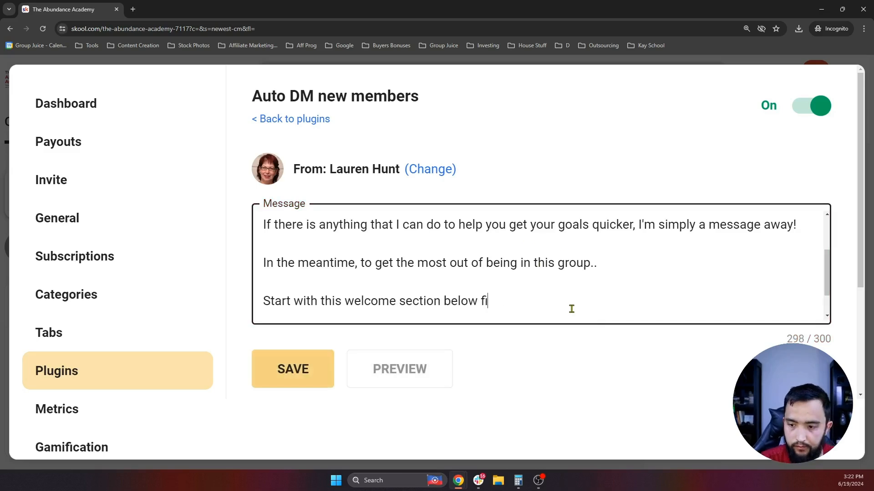
key(BackSpace)
key(BackSpace)
key(BackSpace)
key(BackSpace)
key(BackSpace)
key(BackSpace)
key(BackSpace)
key(BackSpace)
key(BackSpace)
key(BackSpace)
key(BackSpace)
key(BackSpace)
key(BackSpace)
key(BackSpace)
key(BackSpace)
key(BackSpace)
key(BackSpace)
key(BackSpace)
key(BackSpace)
key(BackSpace)
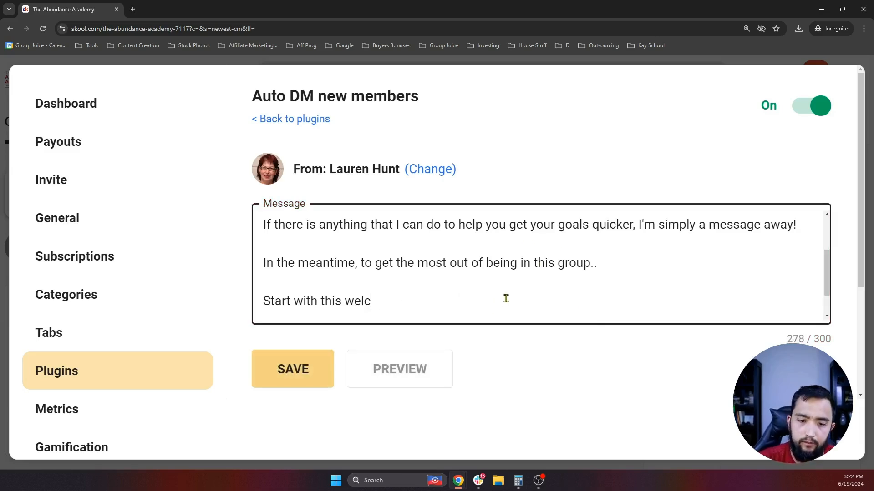
key(BackSpace)
key(BackSpace)
- Join the 👇 emoji onto the 'Start with this' line and add blank lines after it
scroll(430, 296, down, 1)
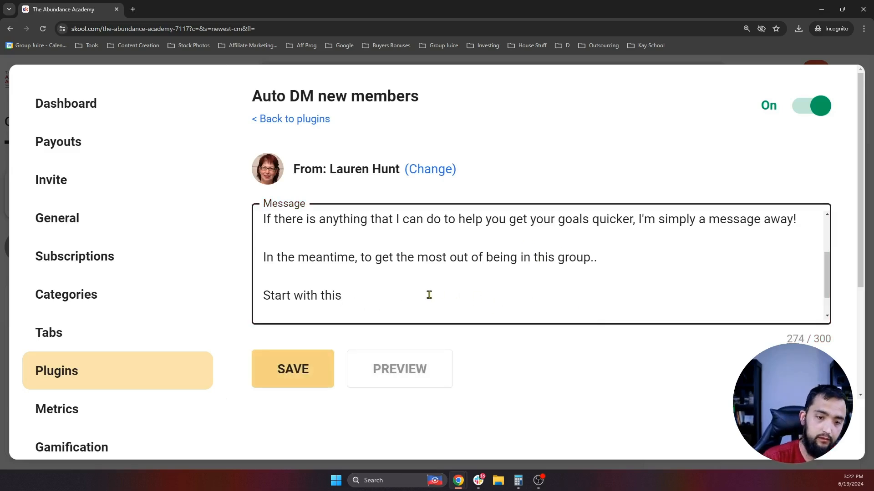
click(269, 300)
key(BackSpace)
key(BackSpace)
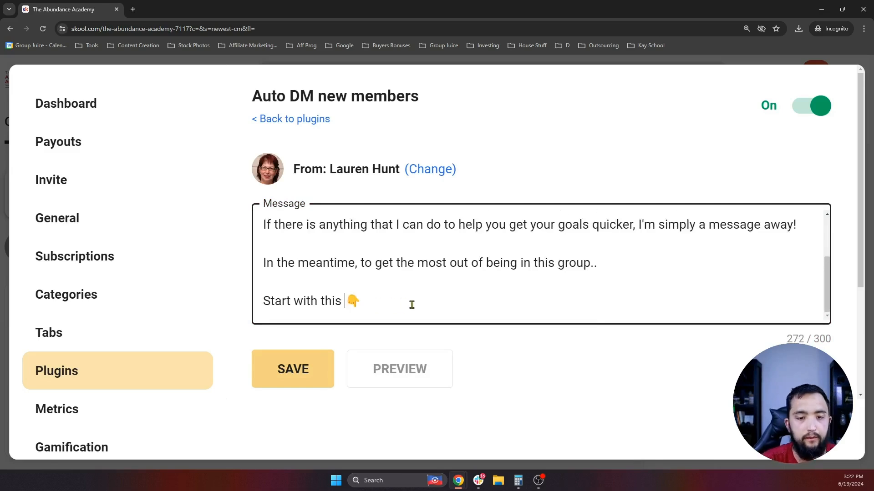
scroll(406, 308, up, 1)
scroll(386, 292, down, 1)
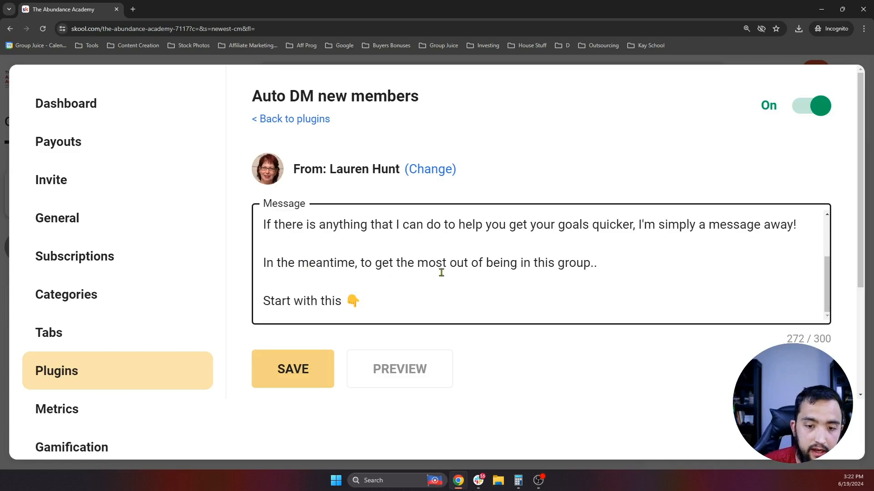
click(386, 301)
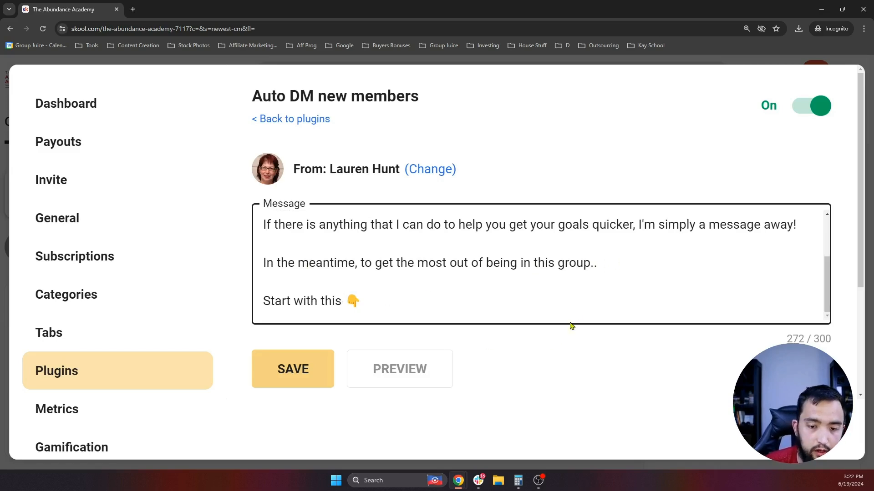
key(Return)
key(Return)
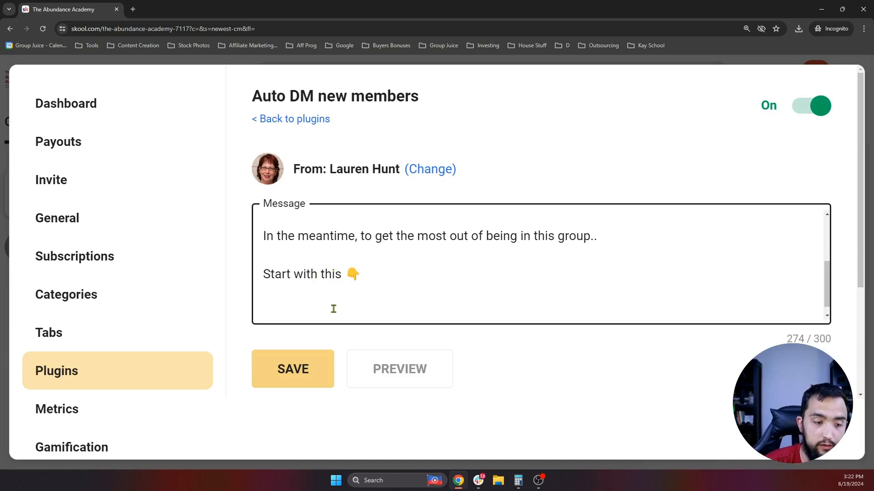
- Save the revised Auto DM message and confirm Auto DM new members shows On in the Plugins list
click(292, 371)
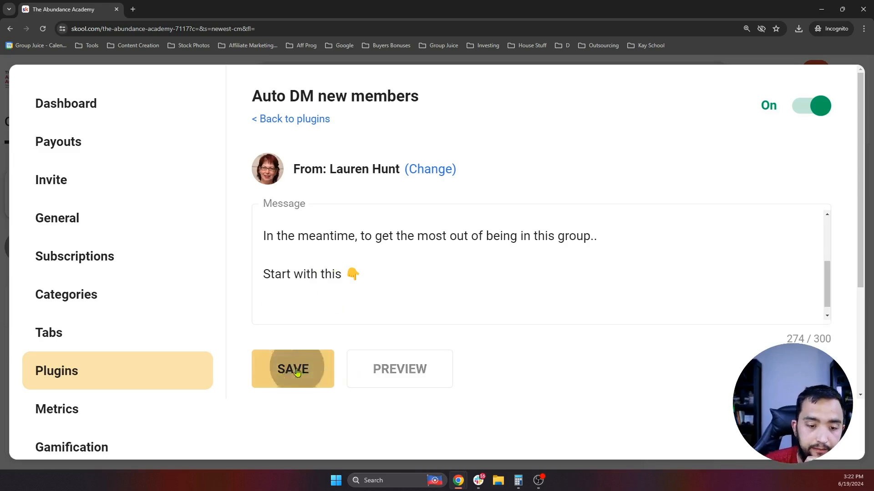
scroll(316, 267, up, 5)
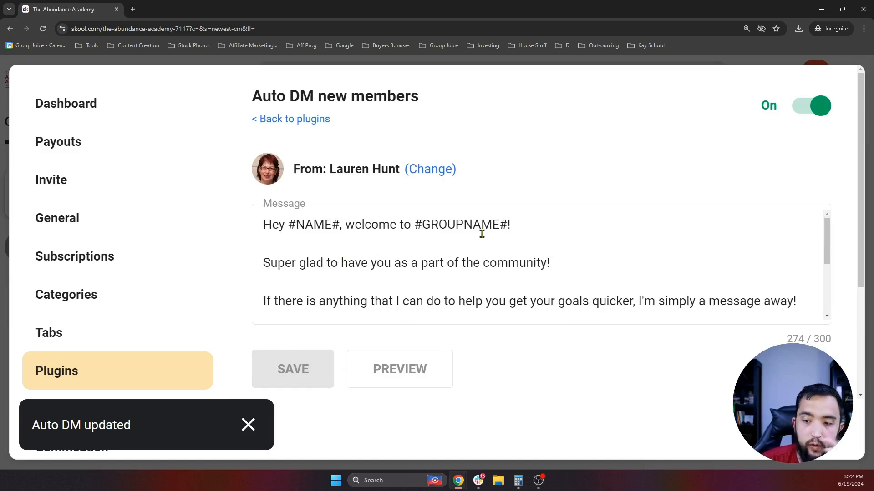
click(255, 120)
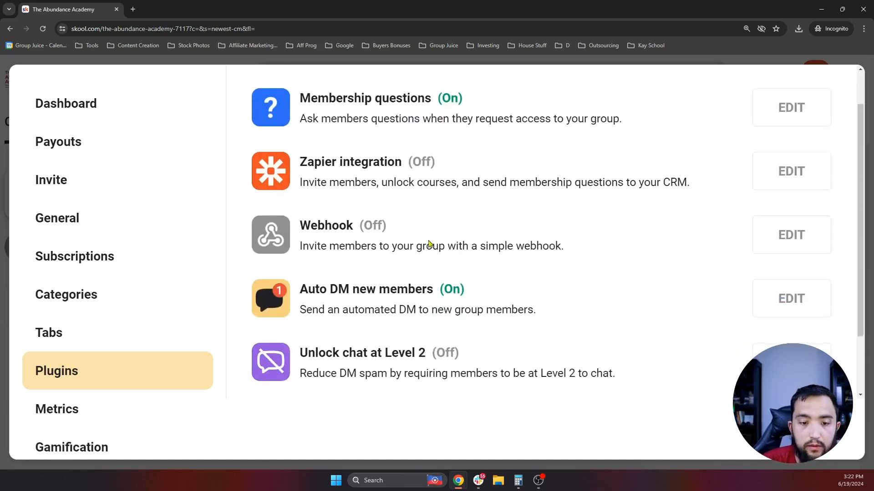
scroll(429, 244, down, 1)
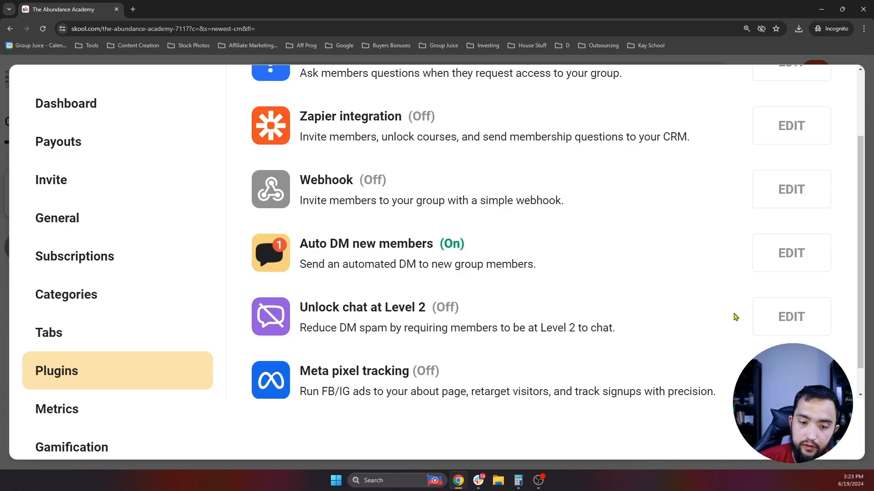
- Switch the Unlock chat at Level 2 plugin On and confirm it in the Plugins list
click(787, 317)
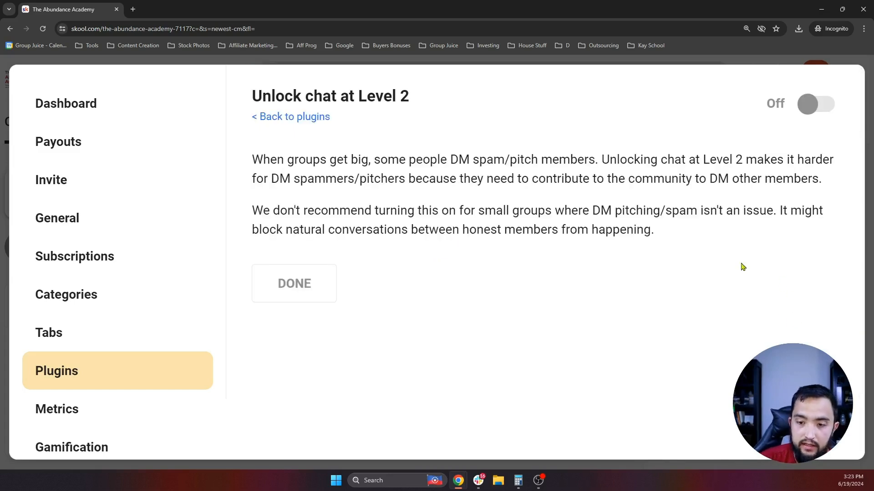
click(811, 107)
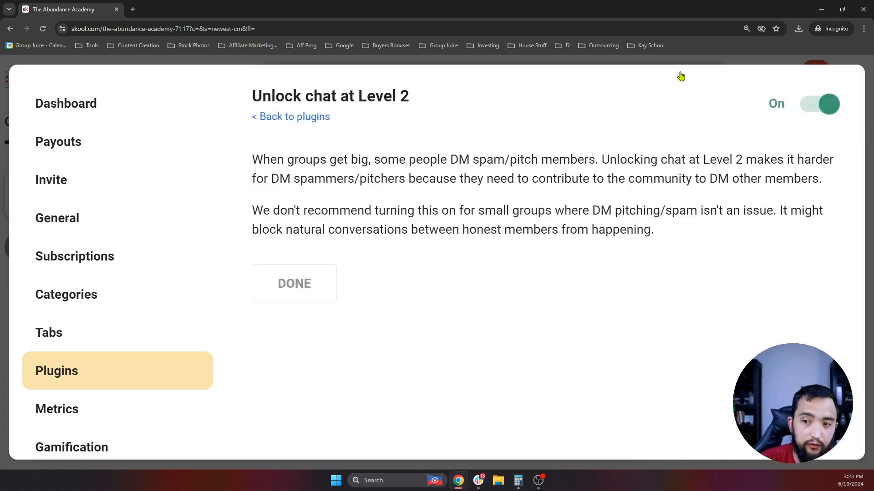
click(306, 288)
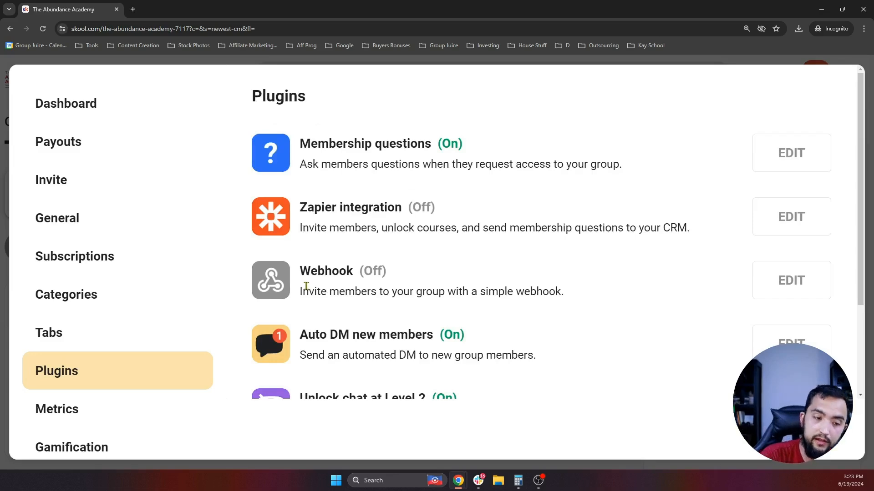
scroll(306, 286, down, 2)
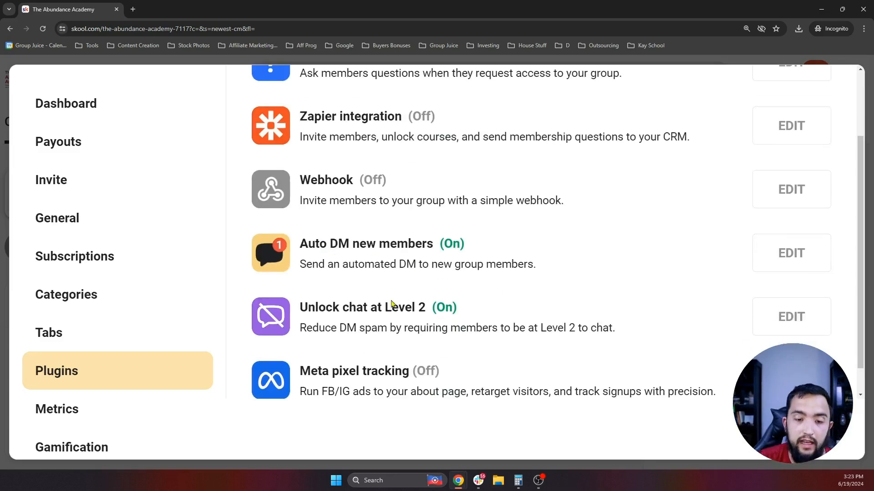
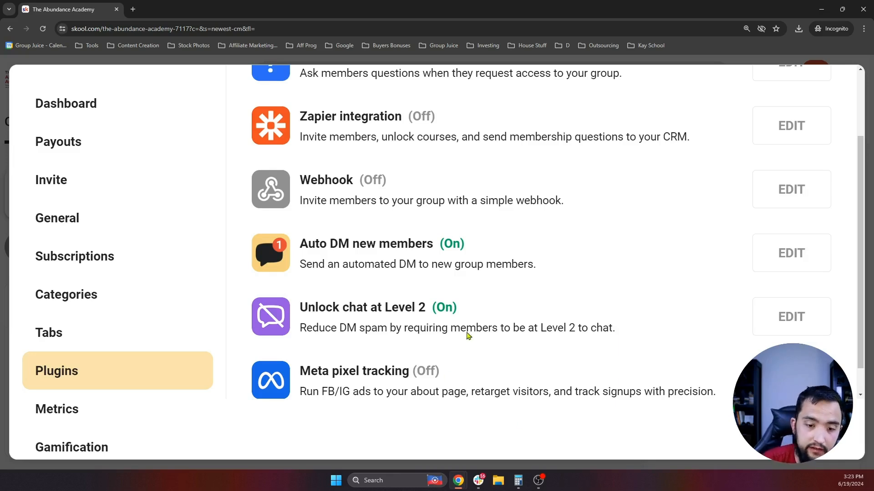
- Review the Unlock chat at Level 2 plugin entry in the Plugins list
scroll(428, 248, up, 1)
scroll(546, 214, up, 3)
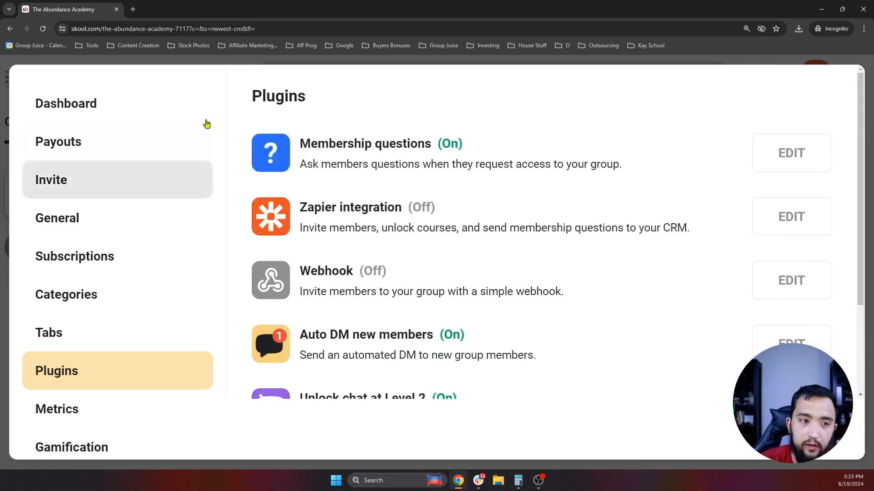
scroll(384, 307, down, 3)
drag(473, 280, 306, 276)
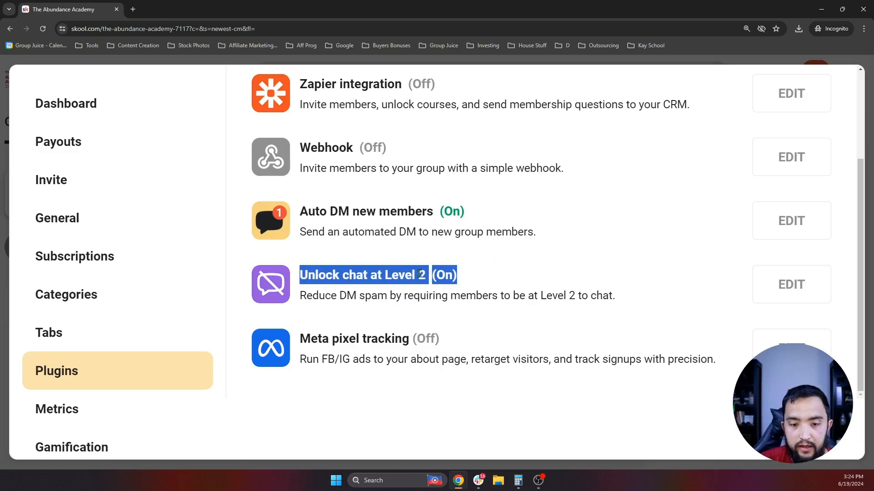
drag(436, 279, 347, 275)
scroll(364, 276, up, 1)
double_click(388, 289)
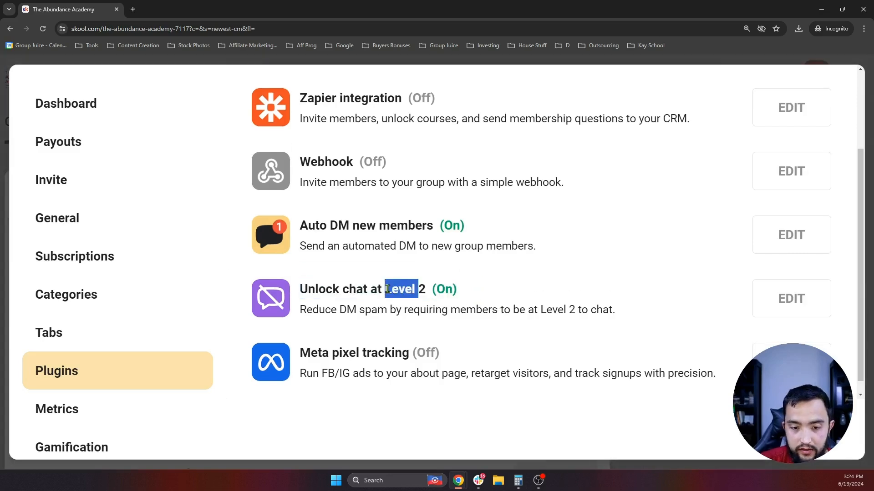
click(388, 290)
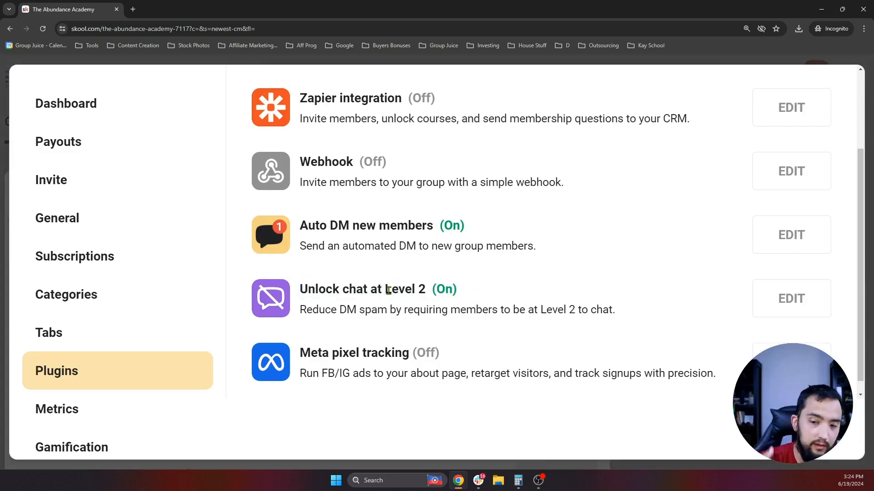
- Read through the Meta pixel tracking plugin description and the rest of the plugins
scroll(386, 287, down, 1)
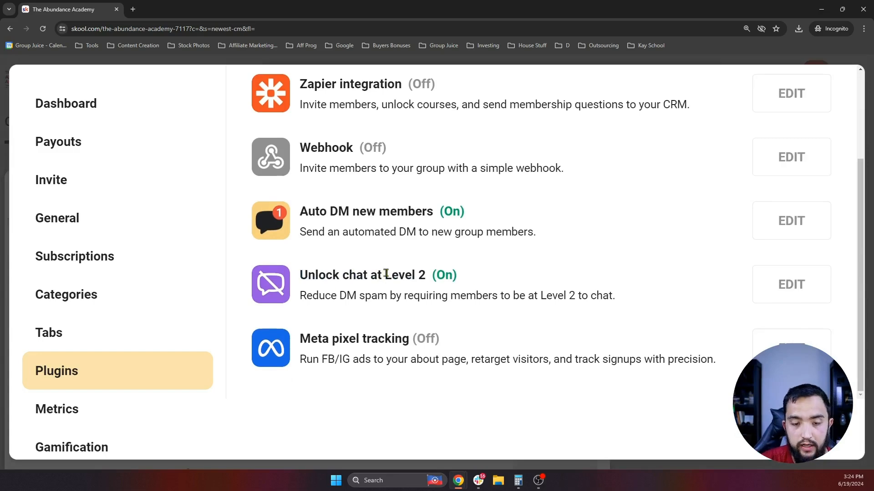
drag(715, 361, 302, 336)
click(364, 314)
scroll(587, 269, up, 1)
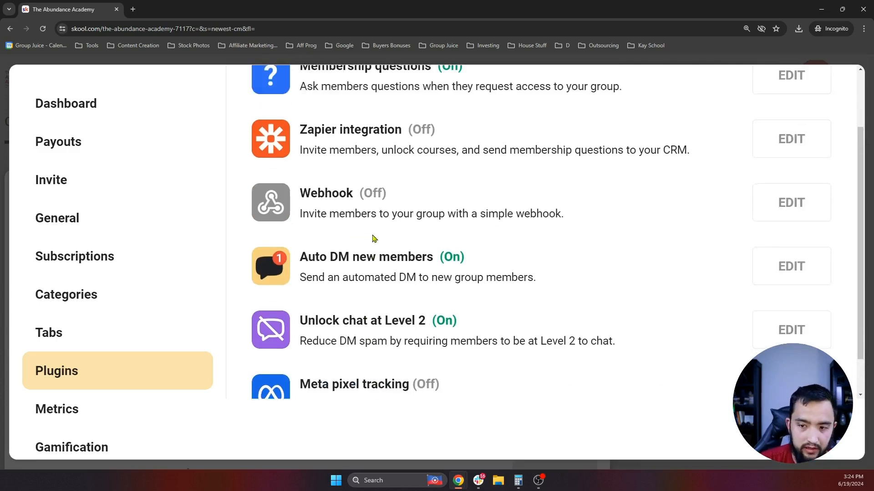
scroll(374, 237, up, 1)
scroll(386, 211, down, 2)
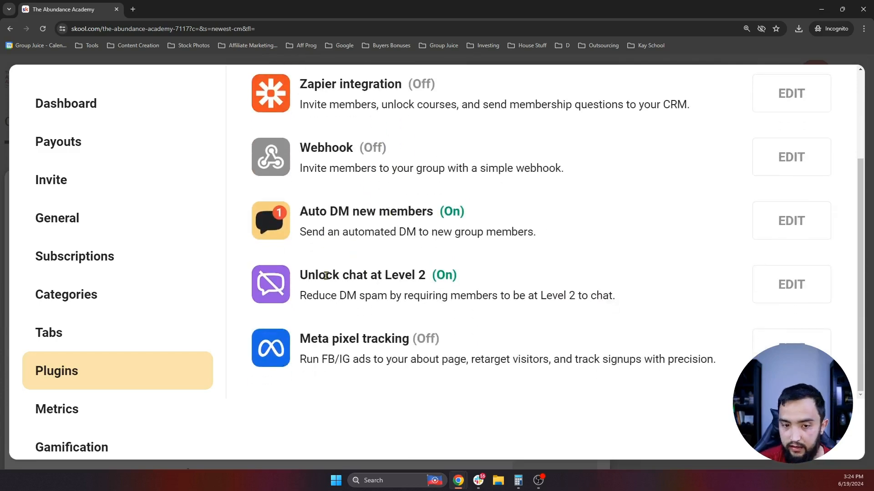
scroll(326, 275, up, 2)
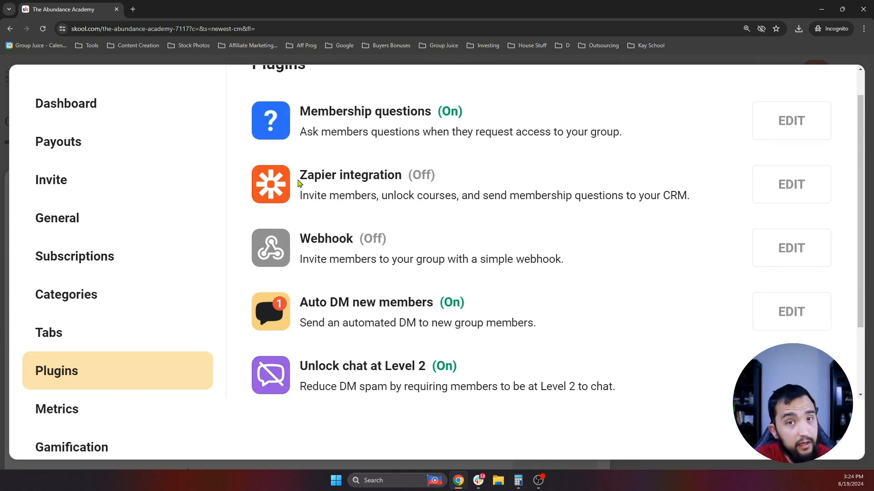
scroll(299, 195, down, 2)
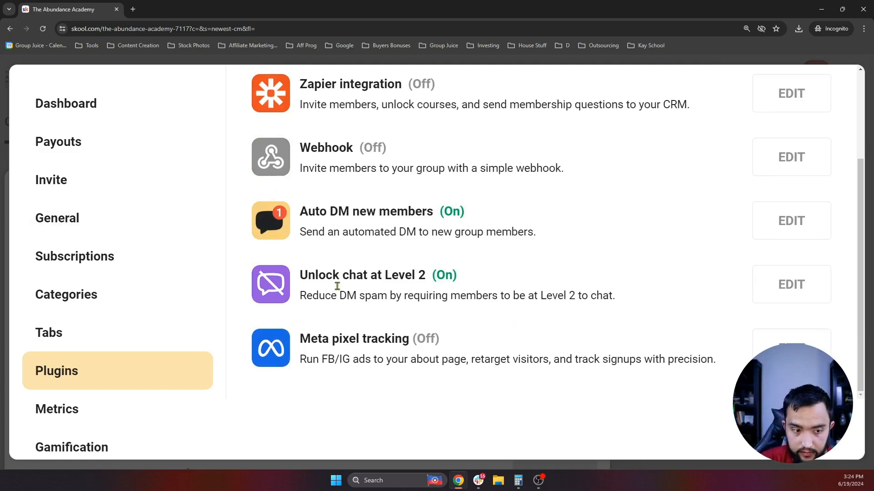
- Go to the group's Metrics page and review the member summary
click(92, 427)
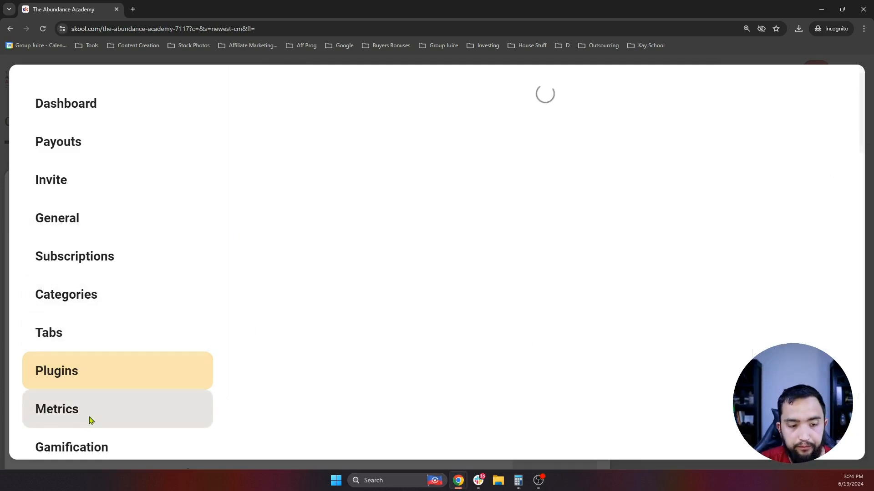
drag(324, 107, 756, 141)
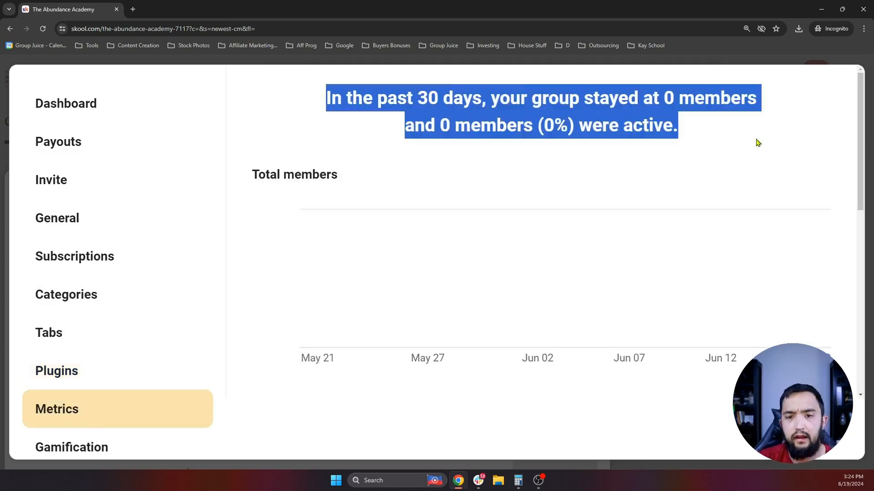
click(558, 220)
scroll(441, 293, down, 5)
scroll(541, 295, up, 3)
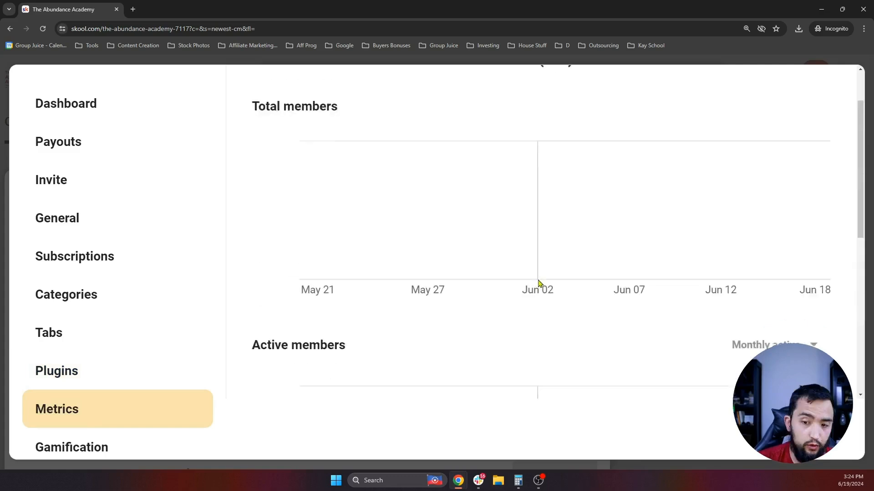
scroll(548, 295, down, 8)
scroll(474, 303, up, 1)
scroll(435, 306, down, 1)
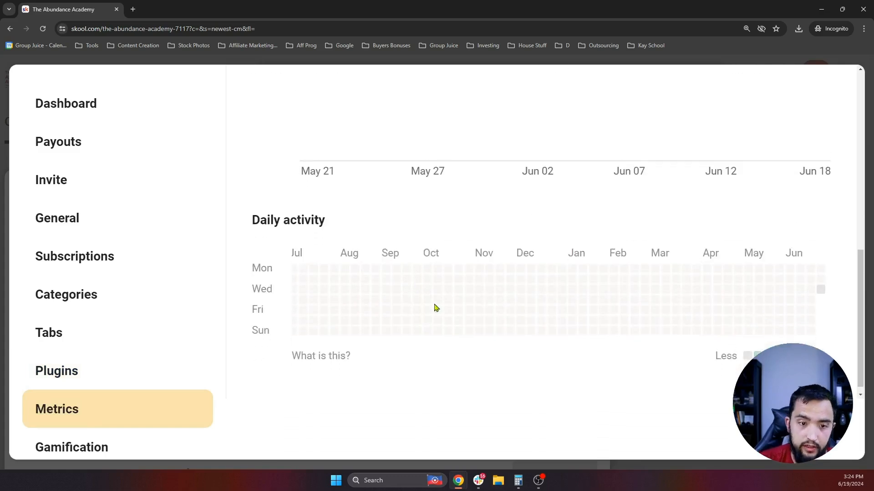
scroll(573, 314, up, 1)
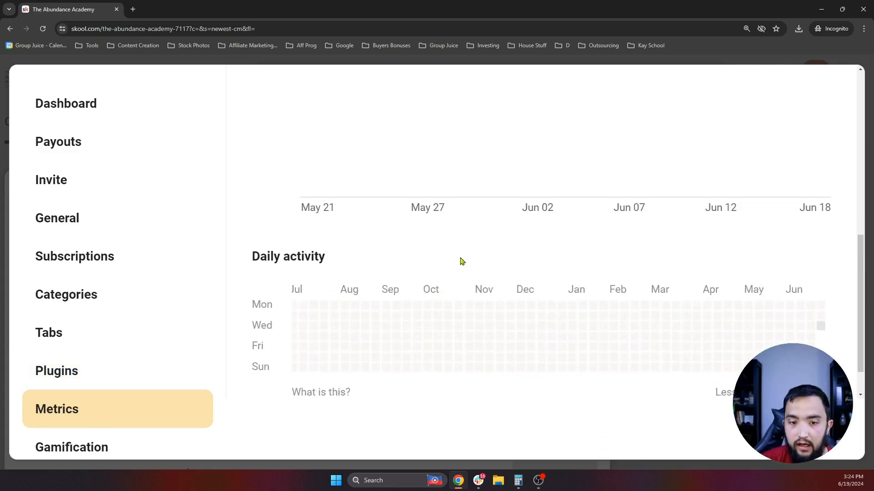
scroll(460, 259, up, 9)
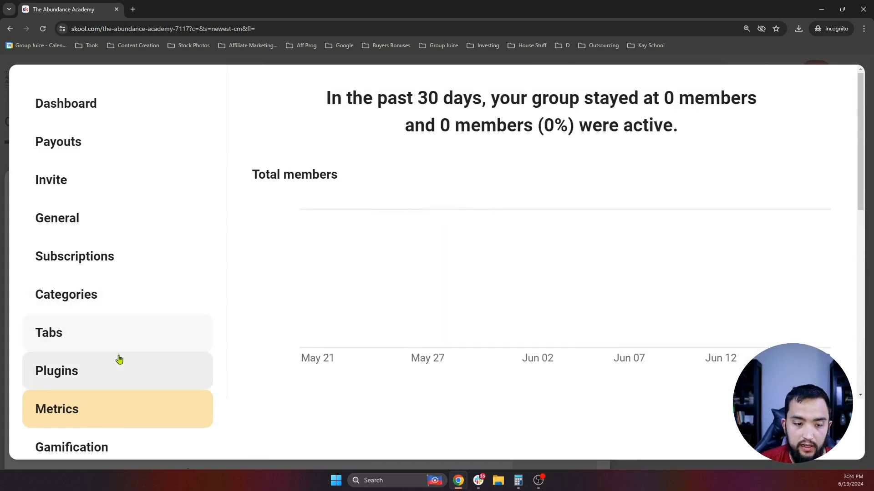
- Open Gamification and zoom the browser out to see all nine levels
click(166, 395)
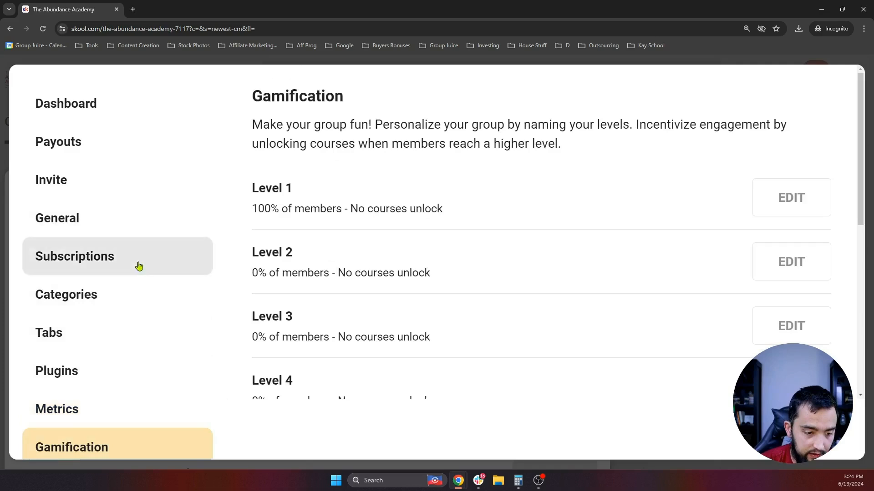
key(ctrl+minus)
key(ctrl+minus)
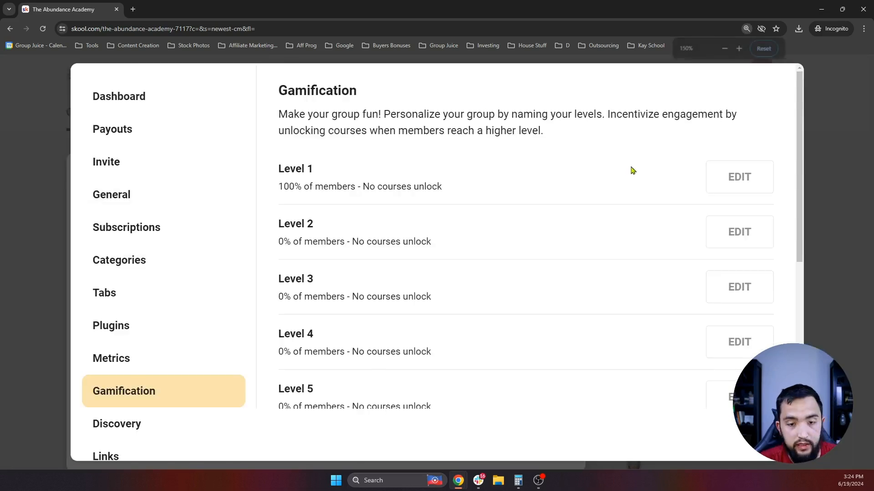
scroll(542, 226, down, 2)
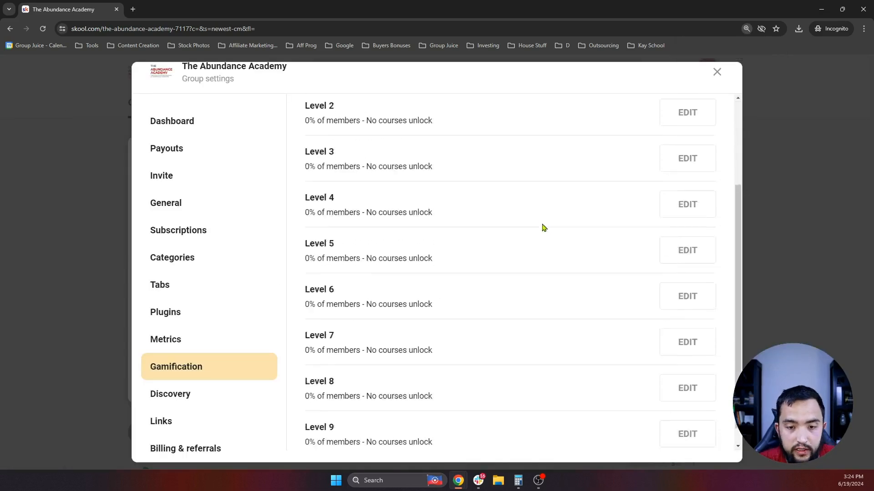
scroll(541, 228, up, 2)
scroll(561, 232, down, 3)
scroll(517, 264, up, 3)
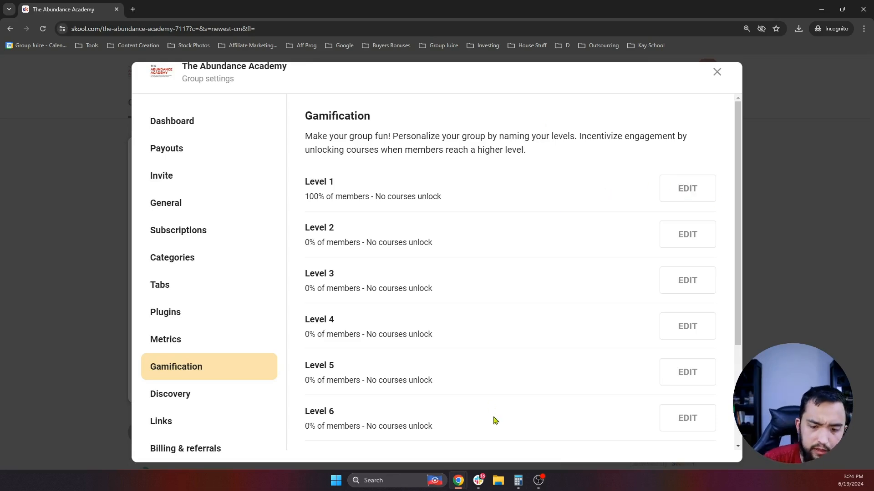
- Switch to the Community Collective browser window
mouse_move(465, 487)
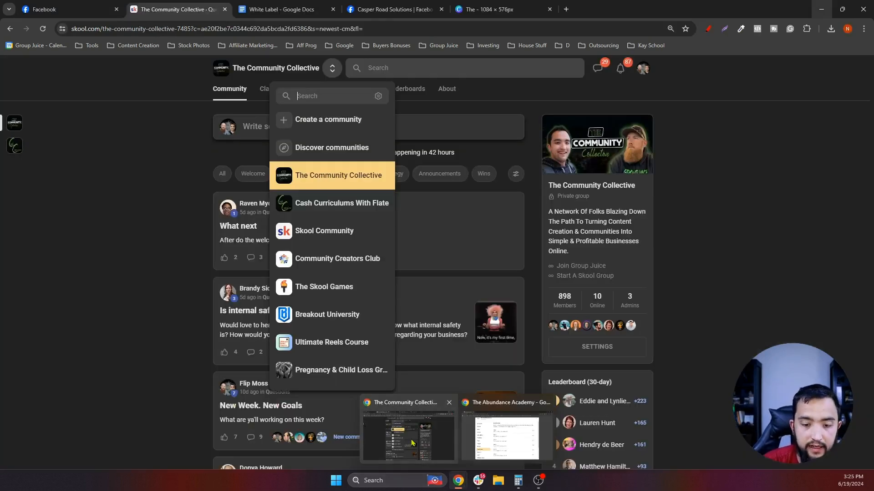
click(412, 442)
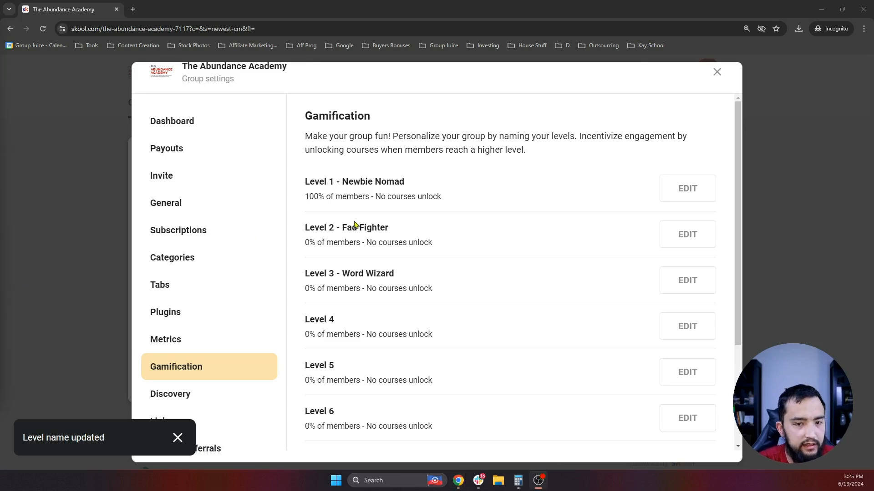
scroll(572, 240, down, 1)
- Name Level 4 'Maverick Mind' and Level 5 'Rising Star'
click(690, 286)
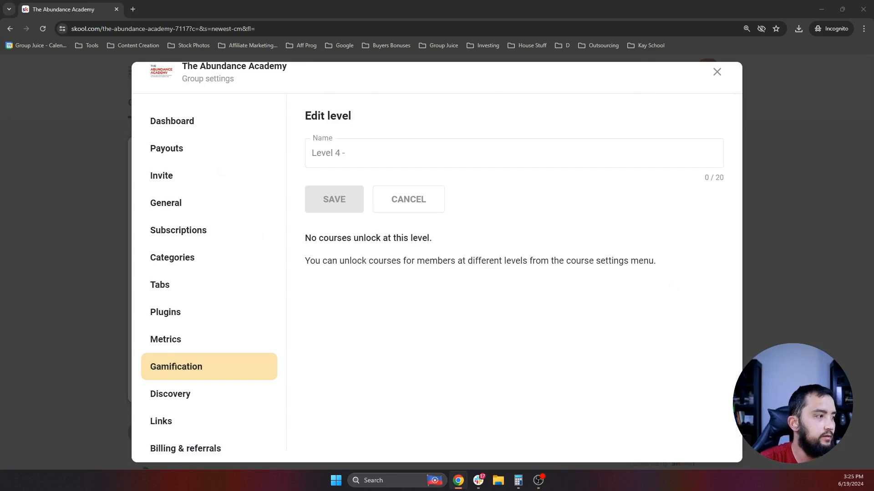
click(364, 153)
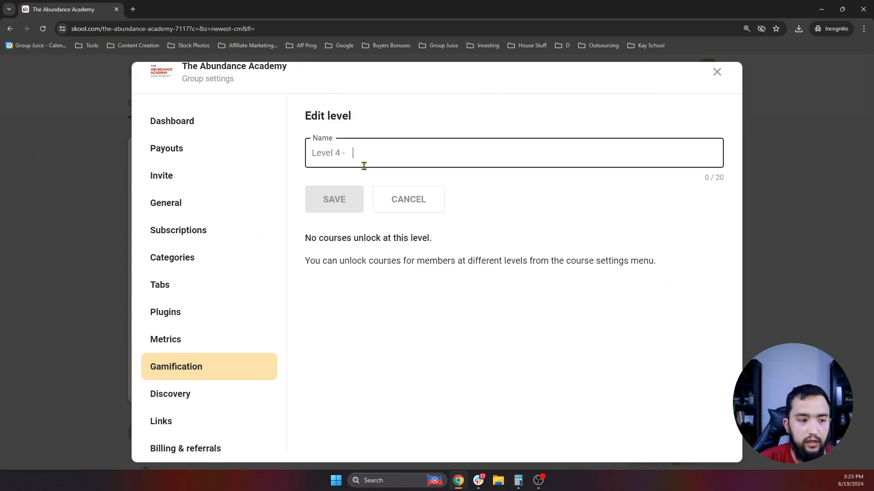
text(Maverick Mind)
click(347, 198)
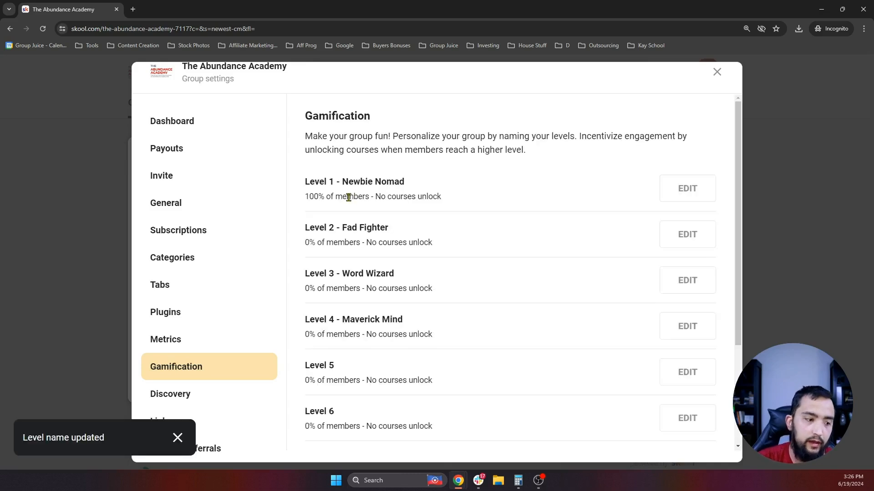
scroll(577, 218, down, 2)
click(685, 283)
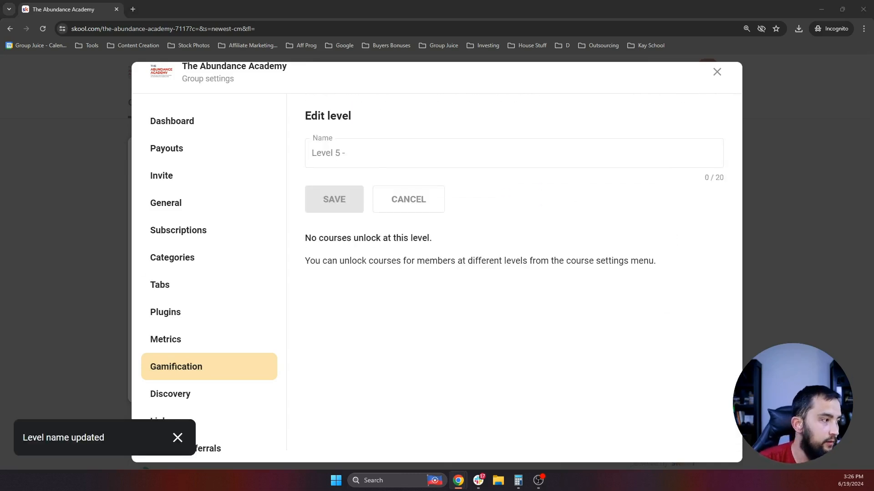
click(446, 153)
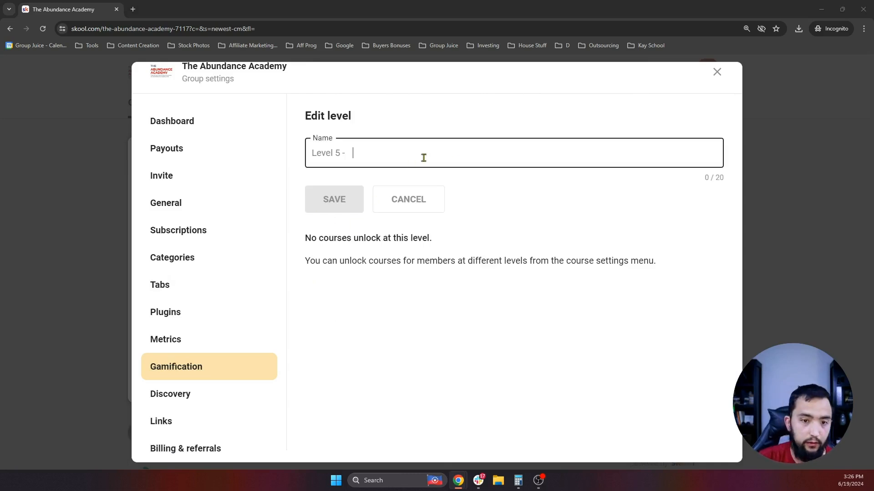
text(Rising Star)
click(335, 200)
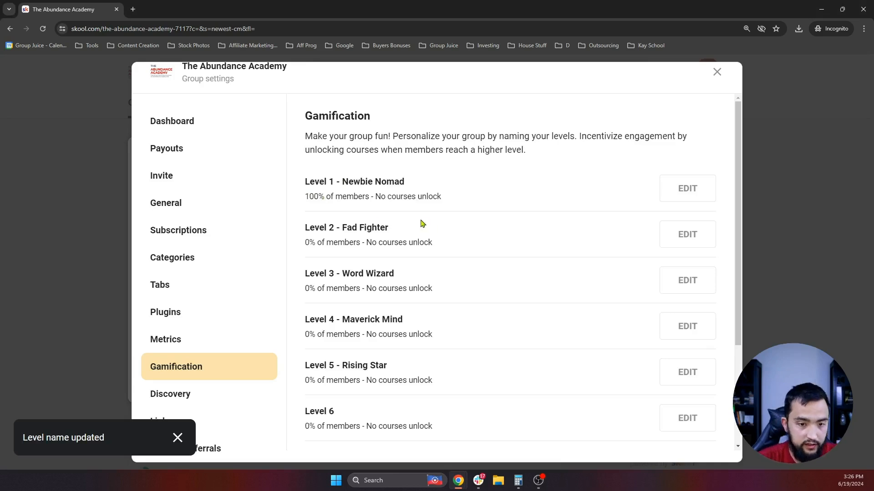
scroll(349, 223, down, 1)
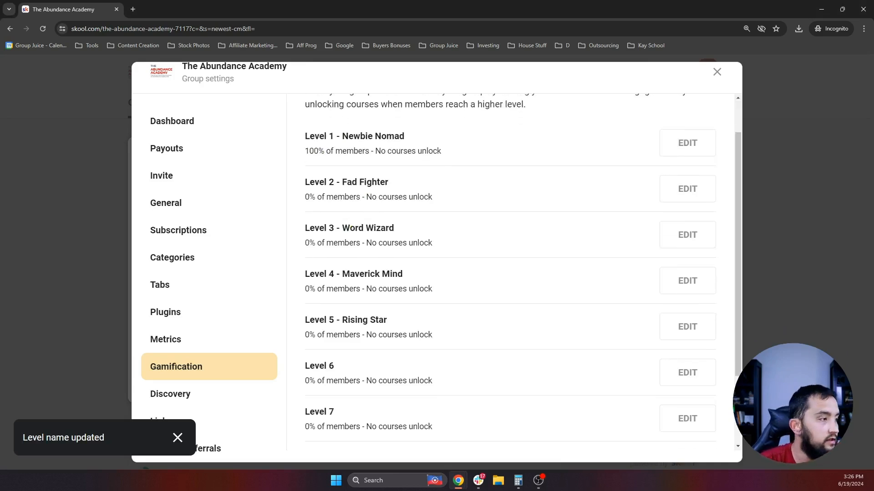
scroll(688, 287, down, 1)
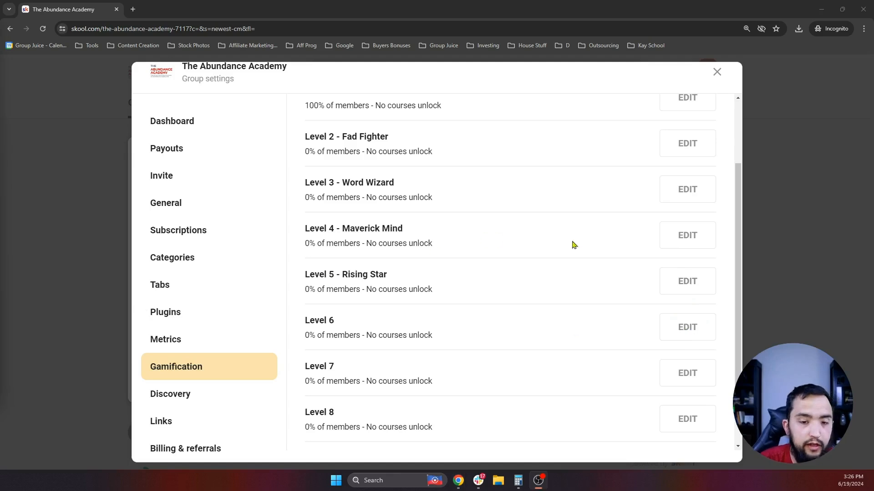
- Name Level 6 'Pro Problem-Solver' and Level 7 'Ace Achiever'
click(687, 326)
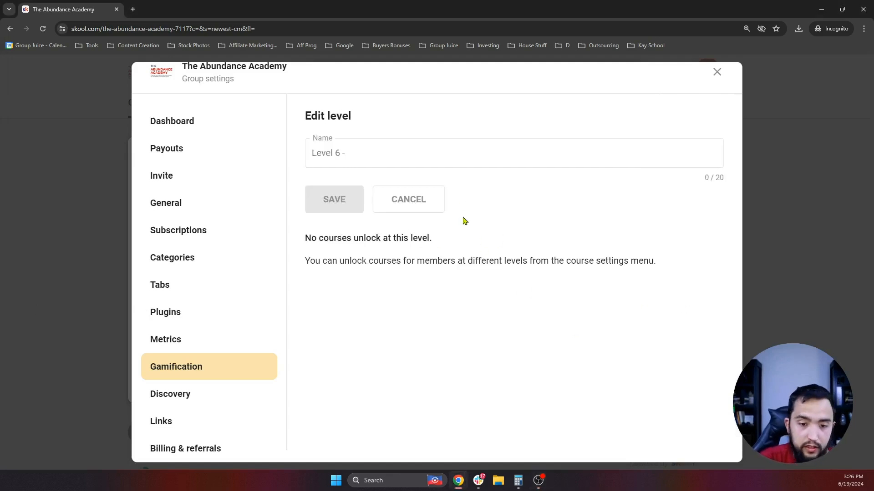
click(442, 155)
text(Pro Problem-Solver)
click(331, 200)
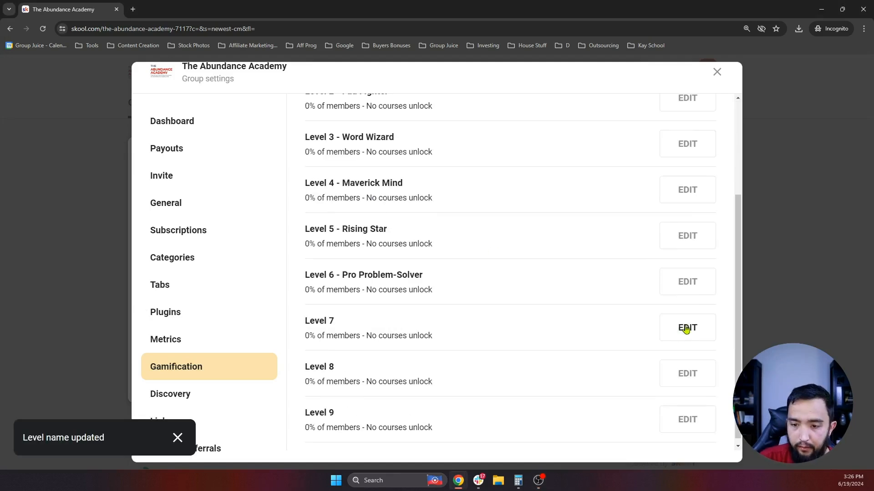
click(687, 326)
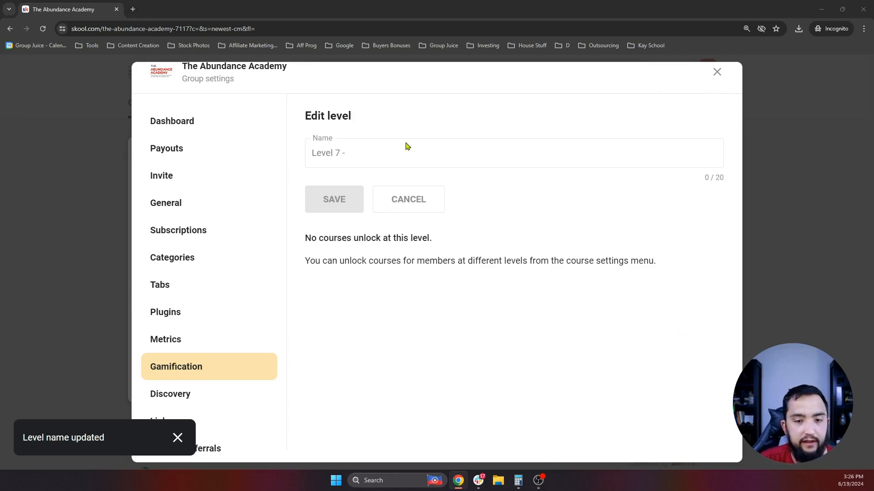
click(394, 153)
text(Ace Achiever)
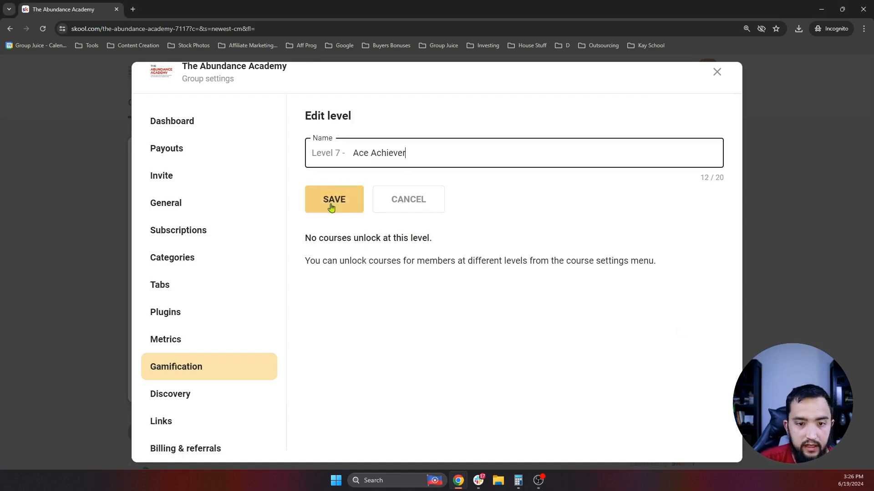
click(331, 205)
scroll(424, 209, down, 2)
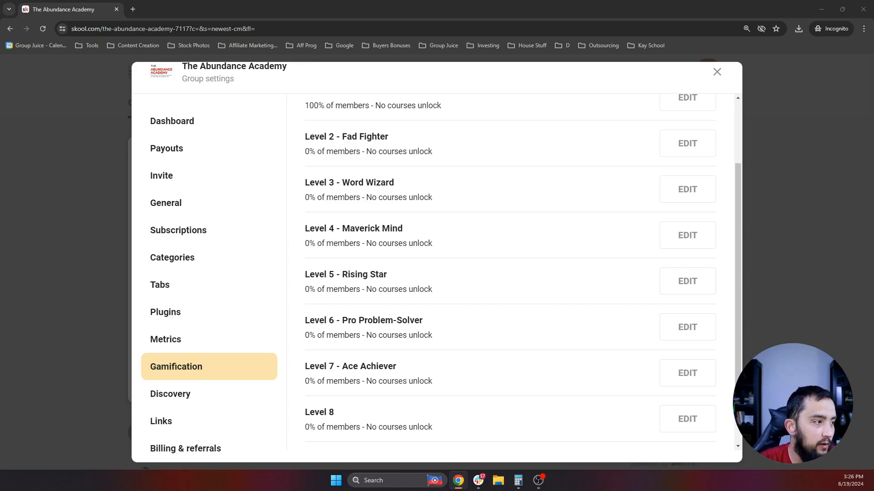
scroll(527, 269, down, 1)
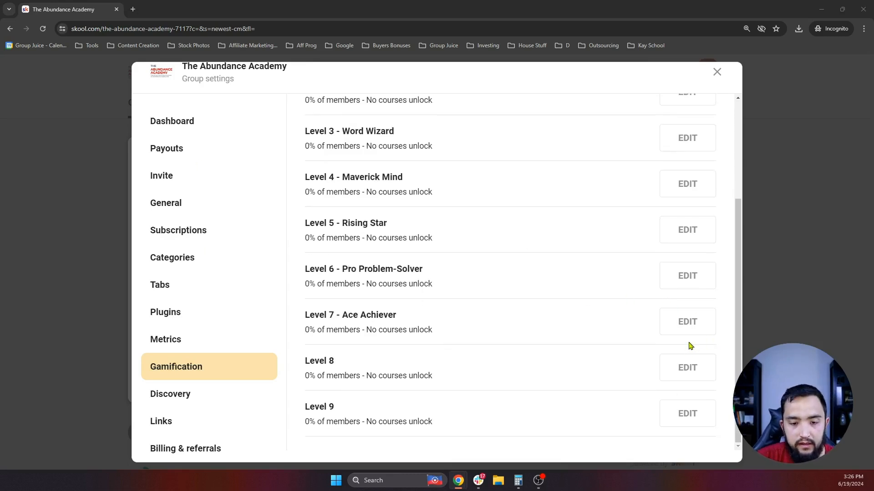
- Rename Level 8 to 'Artful Entrepreneur'
click(694, 370)
click(443, 159)
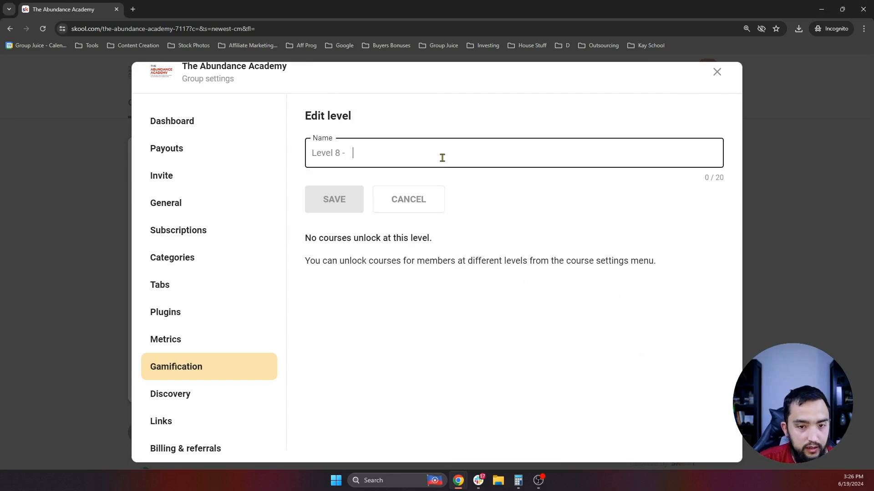
text(Artful Entrepreneur)
click(345, 200)
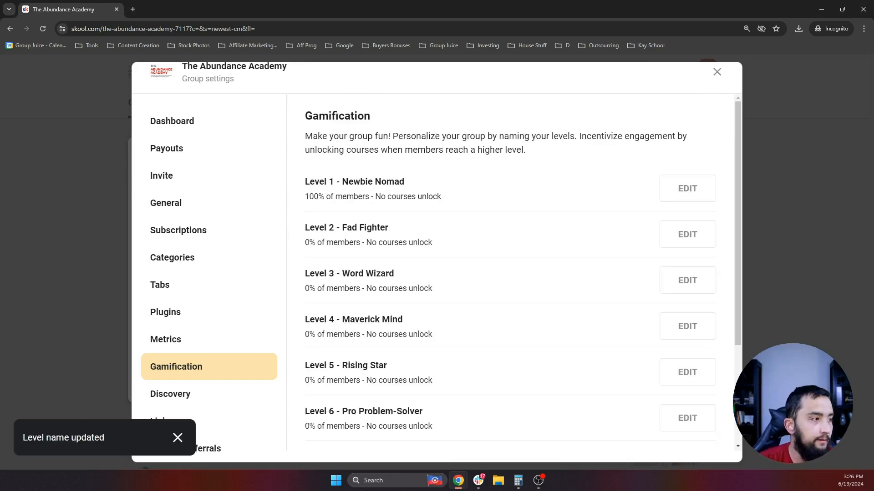
scroll(412, 296, down, 3)
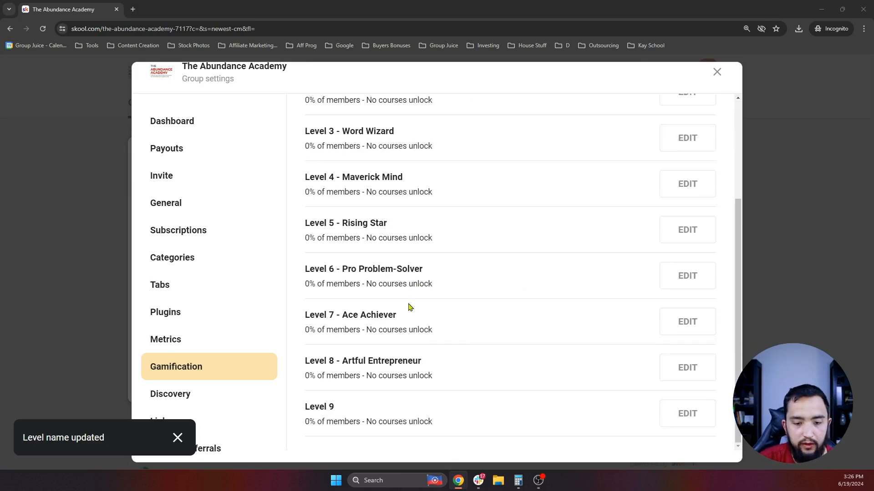
- Rename Level 9 to 'Flate Fanatic' and check all nine level names
click(700, 422)
click(434, 144)
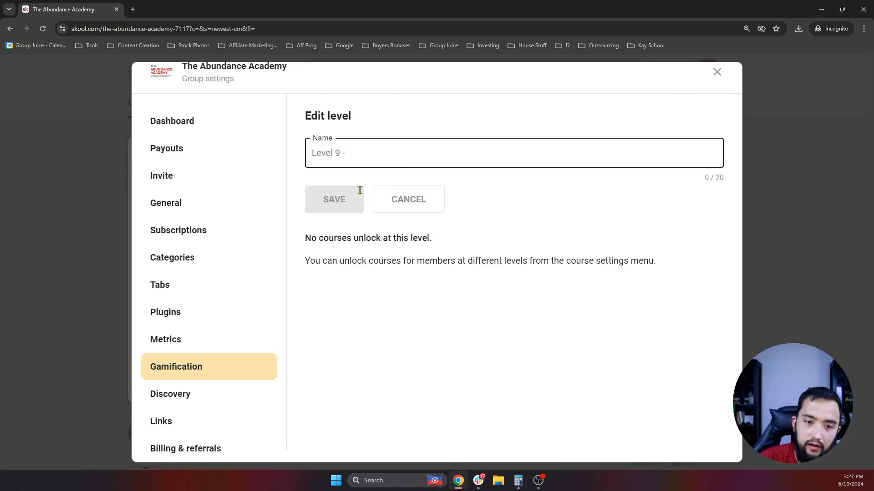
text(Elite Fanatic)
click(332, 198)
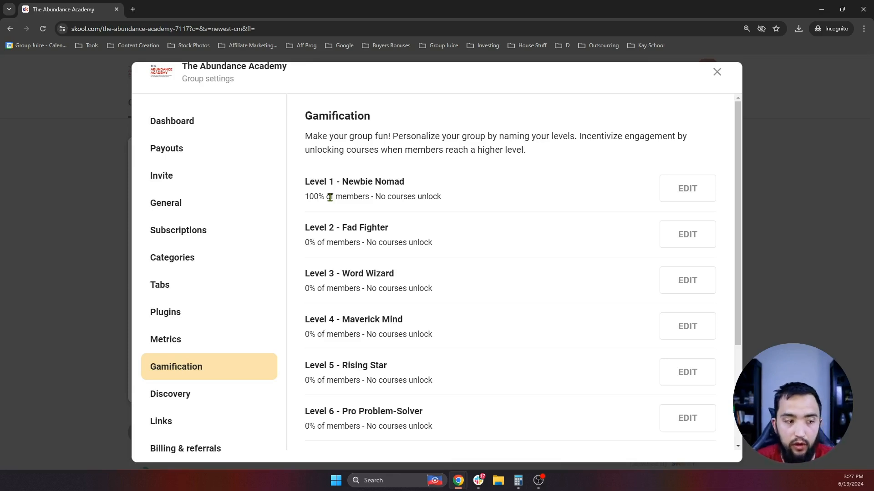
scroll(351, 171, down, 3)
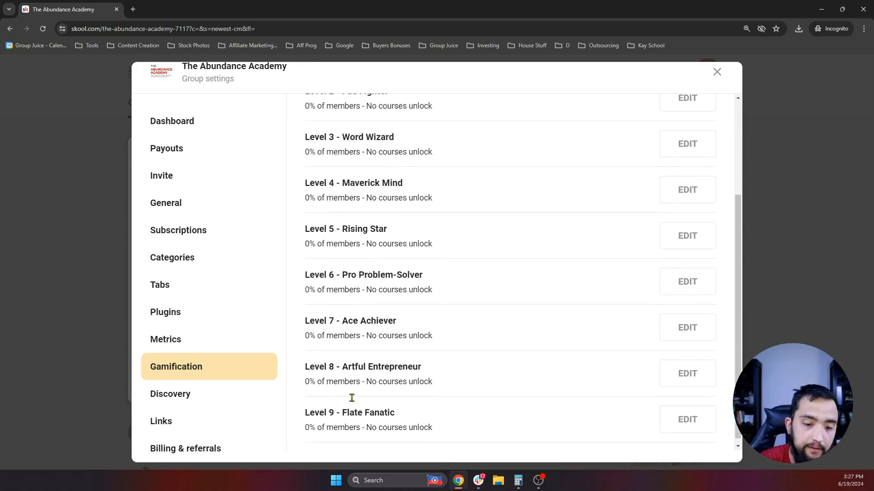
scroll(406, 398, up, 3)
scroll(410, 246, down, 3)
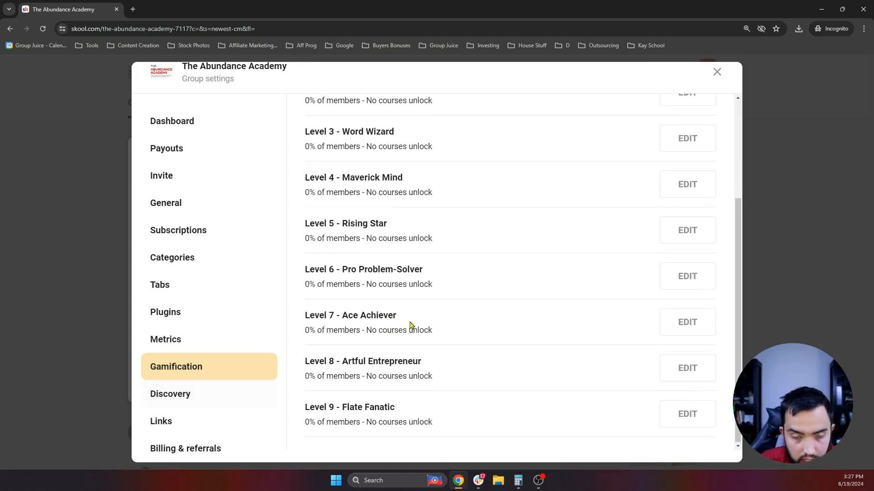
scroll(401, 318, up, 3)
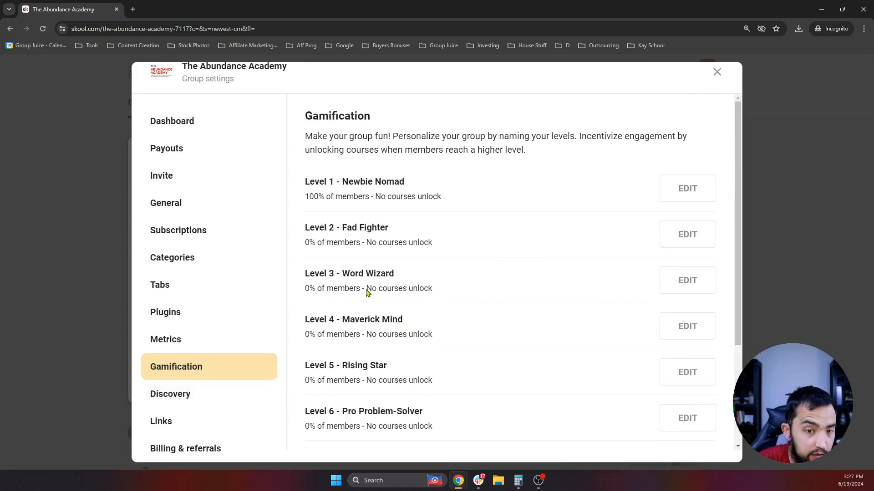
- Check Discovery status (not showing, rank None), then go to the Links settings
click(170, 403)
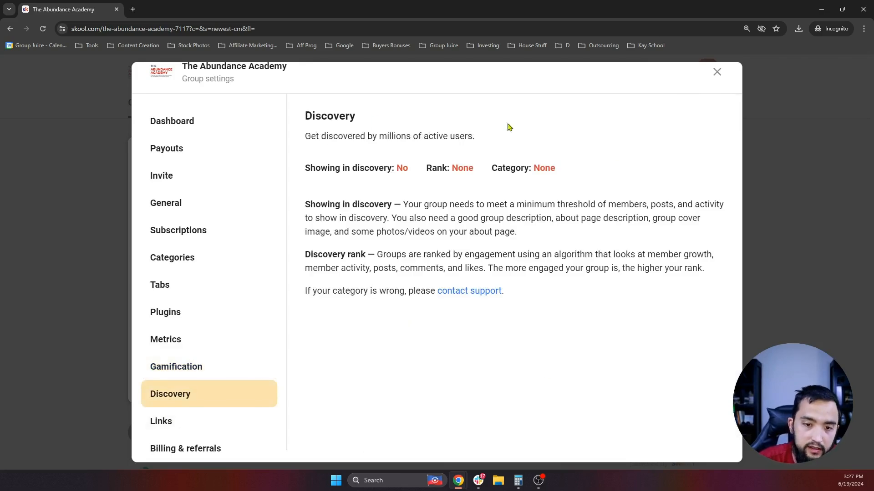
drag(411, 172, 380, 167)
click(403, 172)
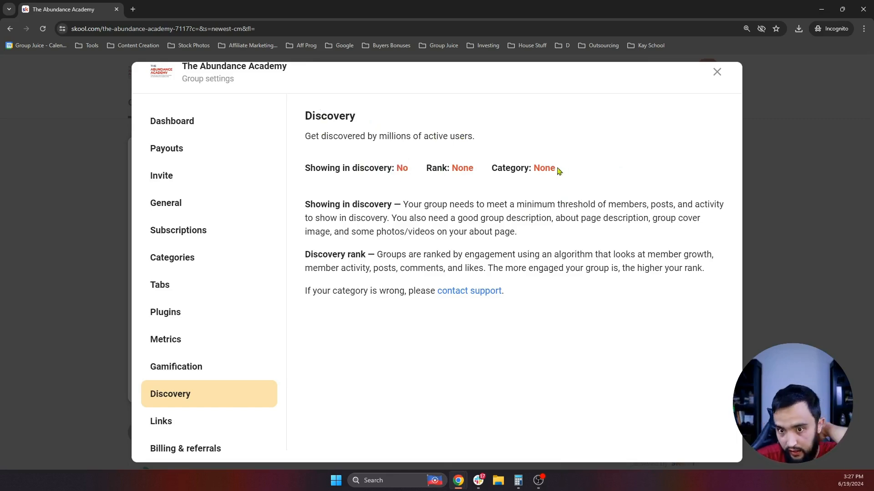
drag(562, 175, 279, 174)
click(403, 168)
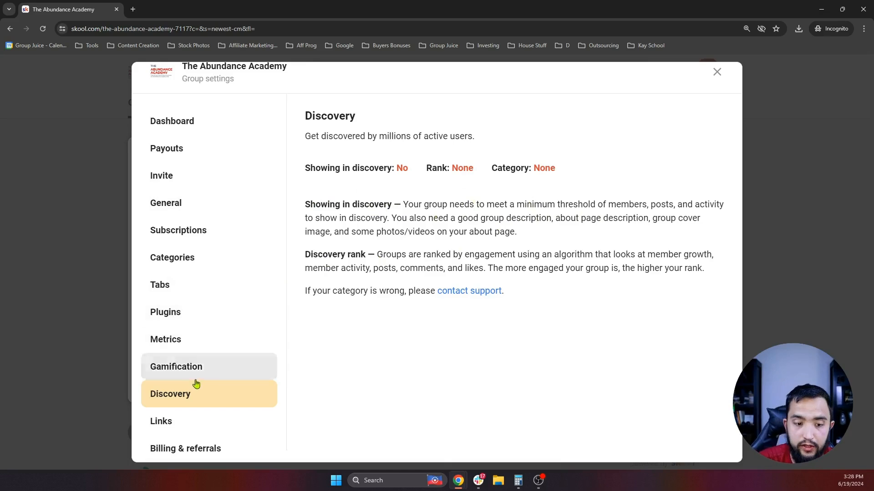
click(189, 430)
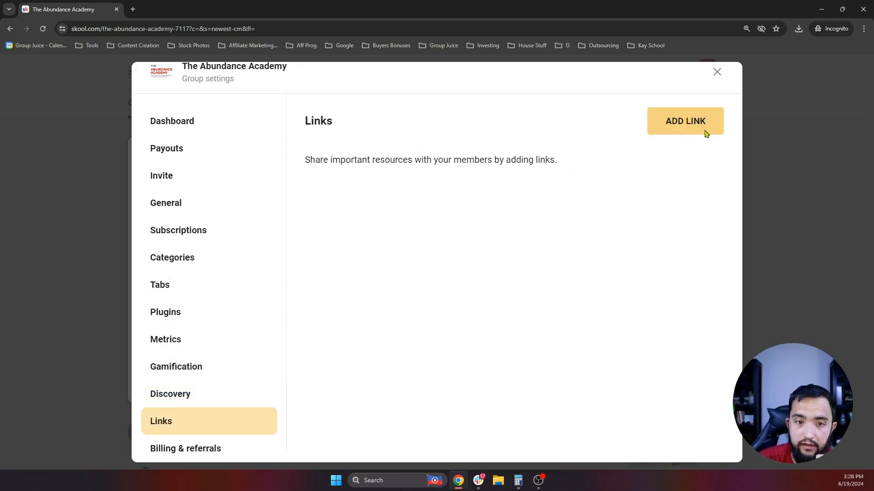
- Add a public link labelled 'Affiliate Link $#1' with the Group Juice Membership affiliate URL
click(689, 131)
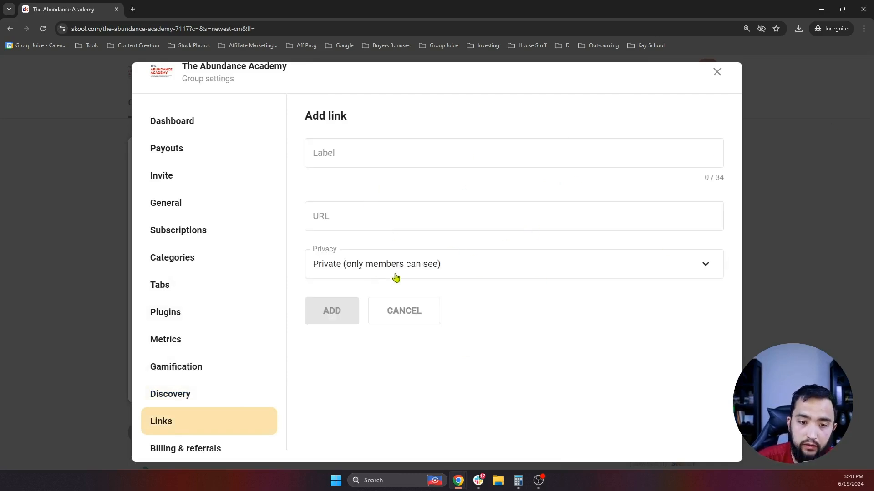
click(413, 272)
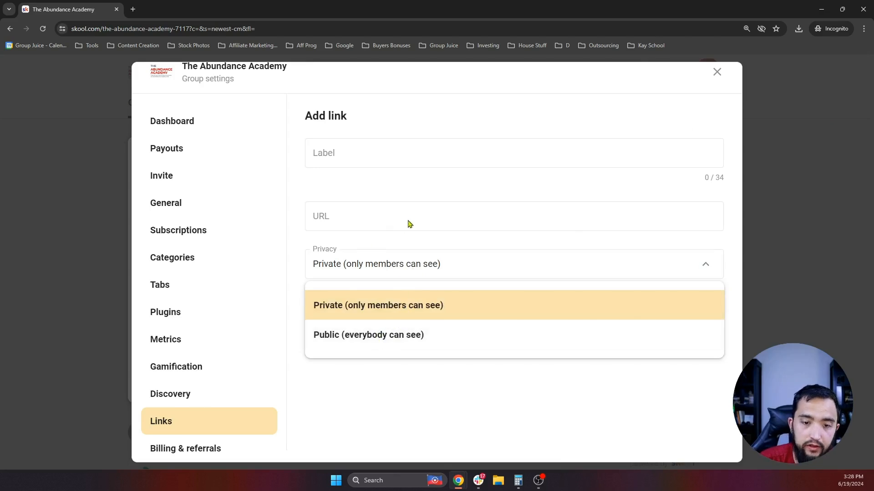
click(402, 193)
click(395, 274)
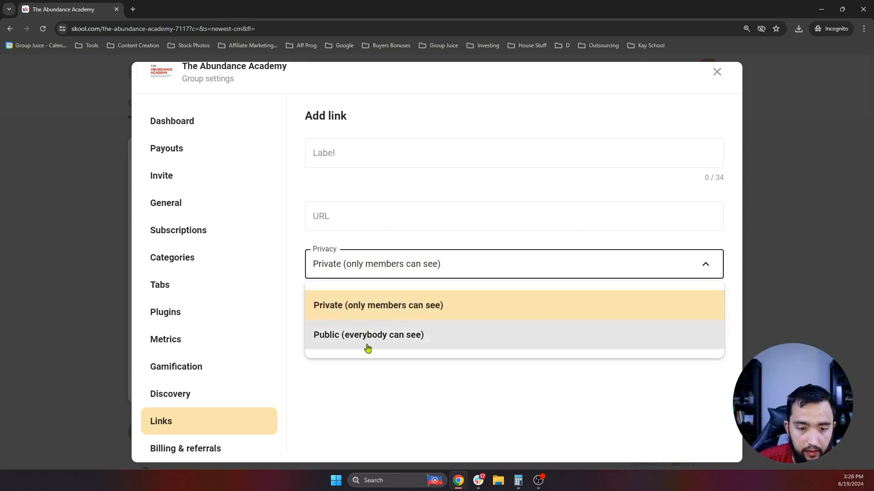
click(366, 346)
click(358, 154)
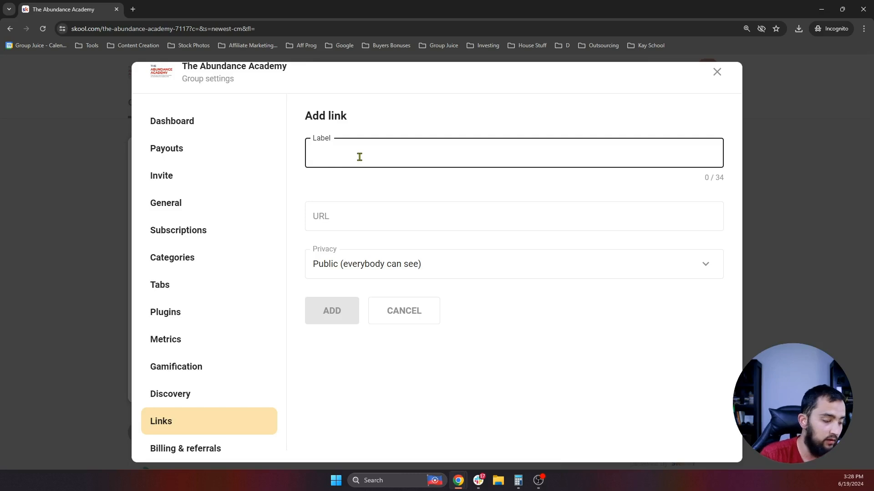
text(Affiliat)
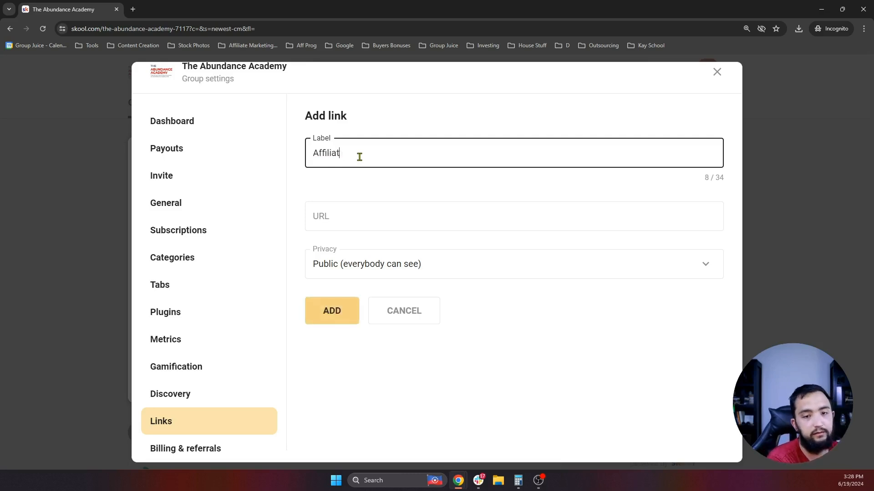
text(e Link $#1)
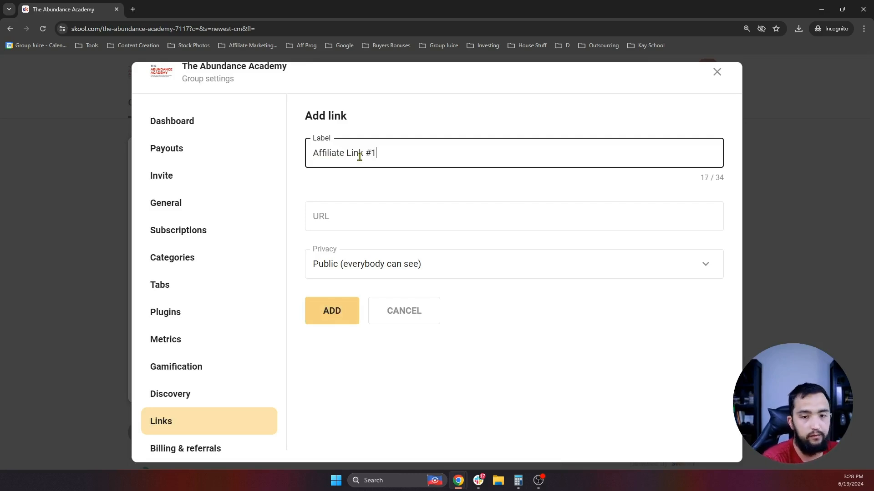
click(344, 222)
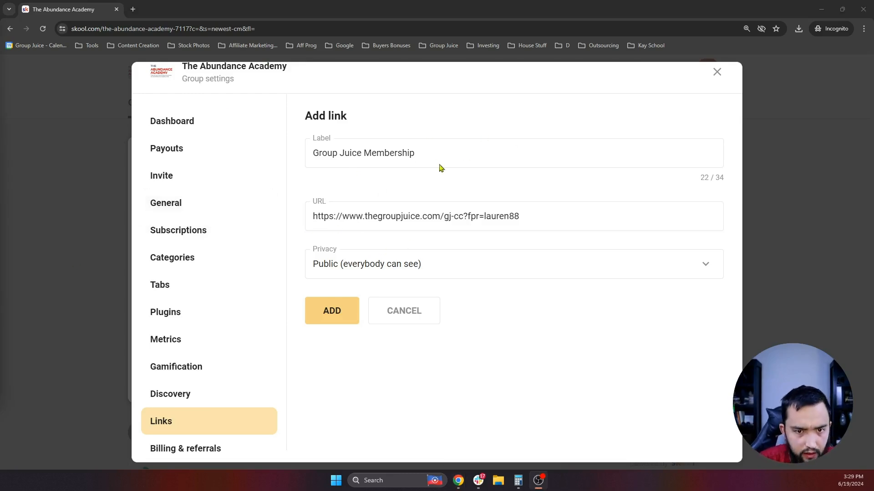
click(336, 319)
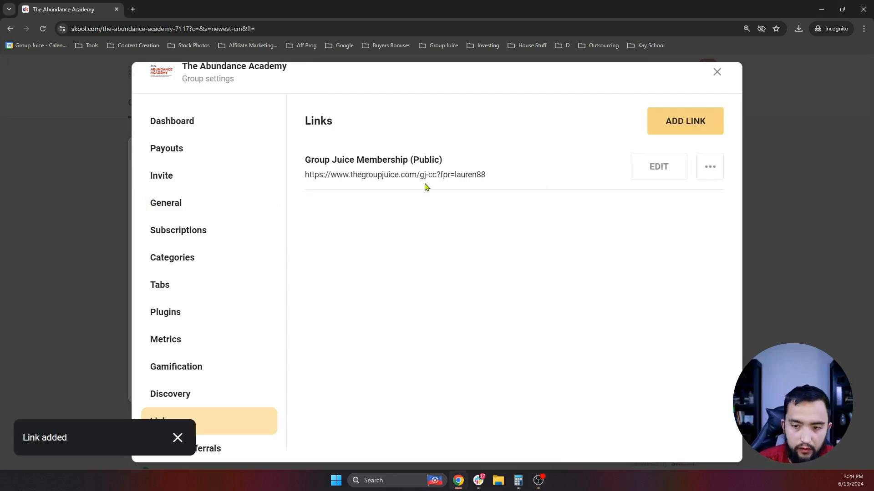
- Start a new public link labelled 'Start A Skool Group'
click(701, 120)
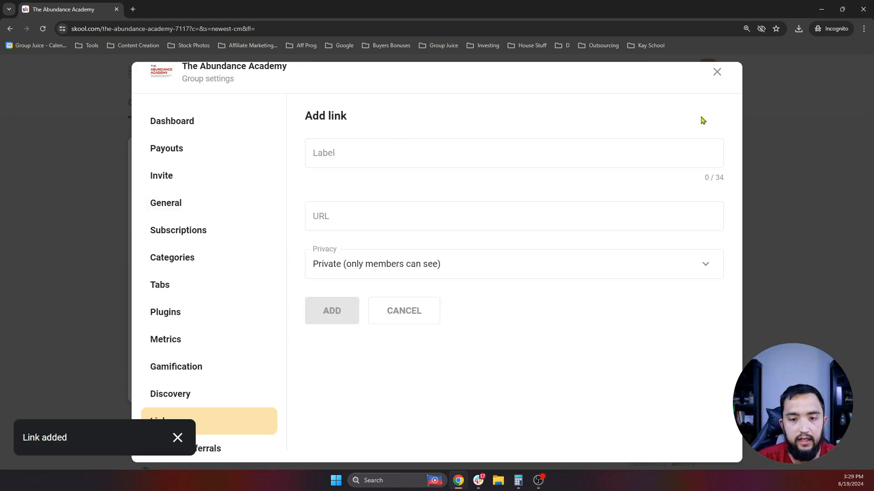
click(368, 152)
text(Star)
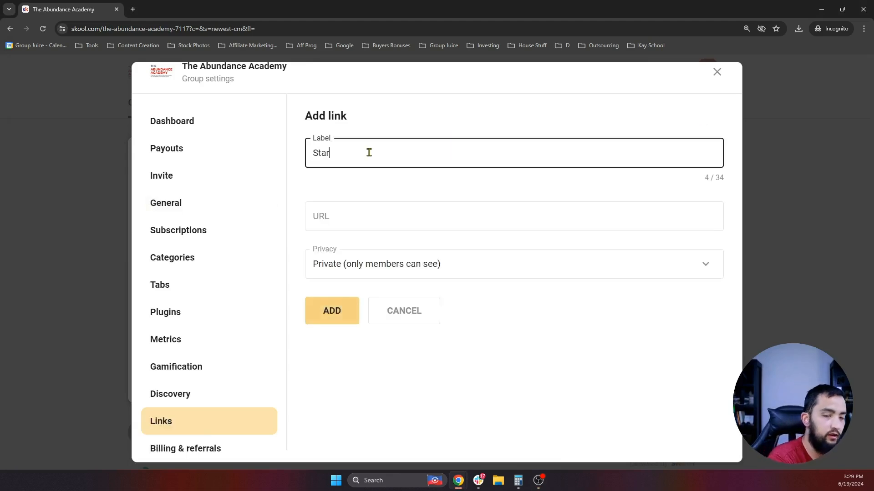
text(t A Skool Group)
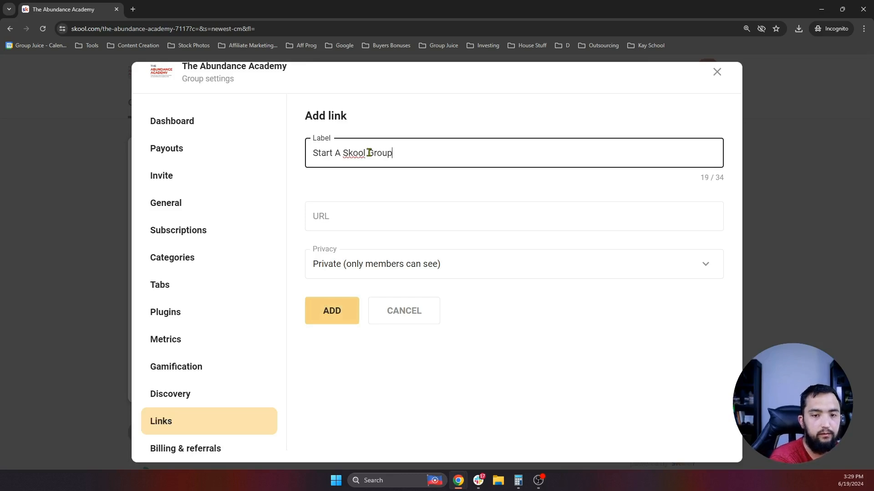
click(385, 273)
click(363, 336)
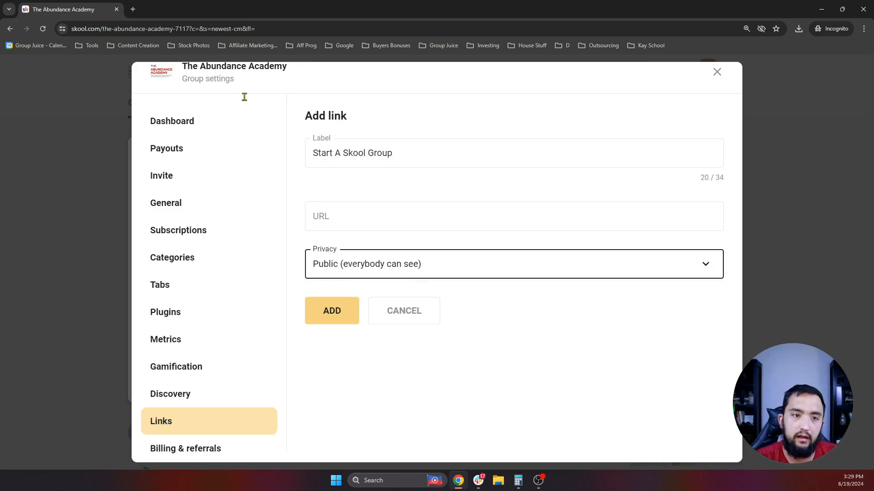
- In a duplicated tab, copy the owner's referral link from Billing & referrals
right_click(68, 14)
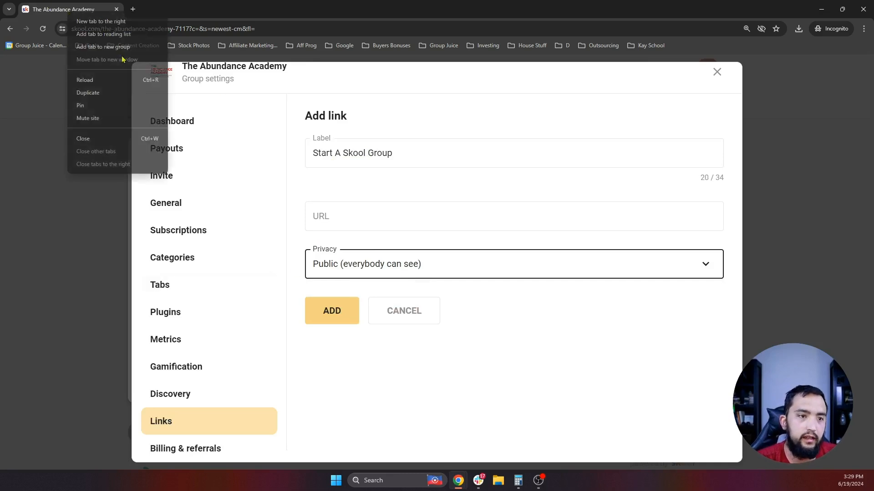
click(88, 93)
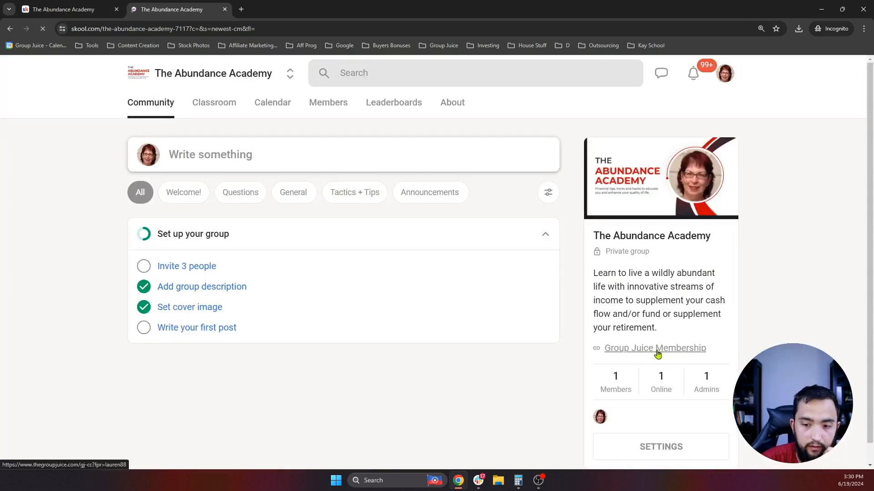
click(452, 102)
scroll(646, 322, down, 2)
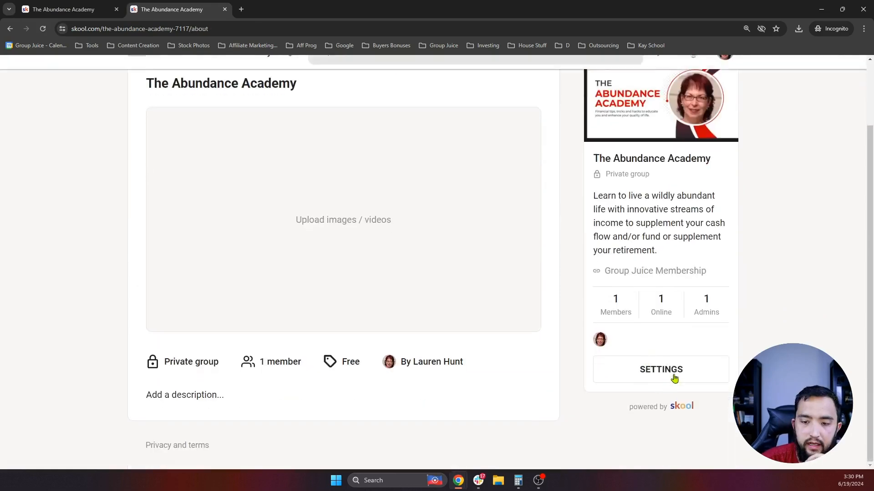
click(659, 368)
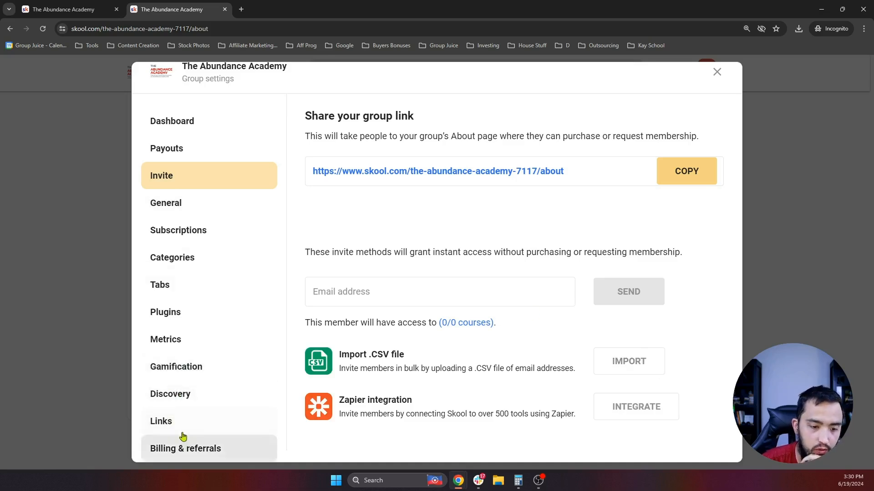
click(202, 451)
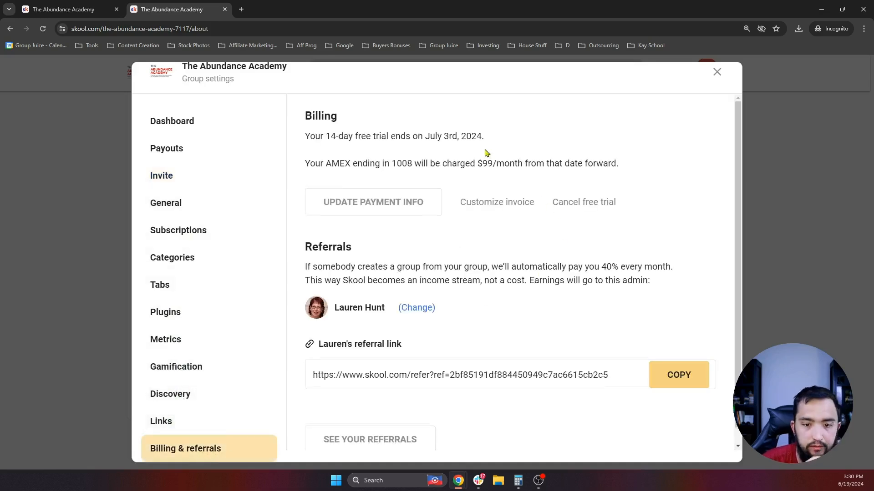
scroll(486, 153, down, 1)
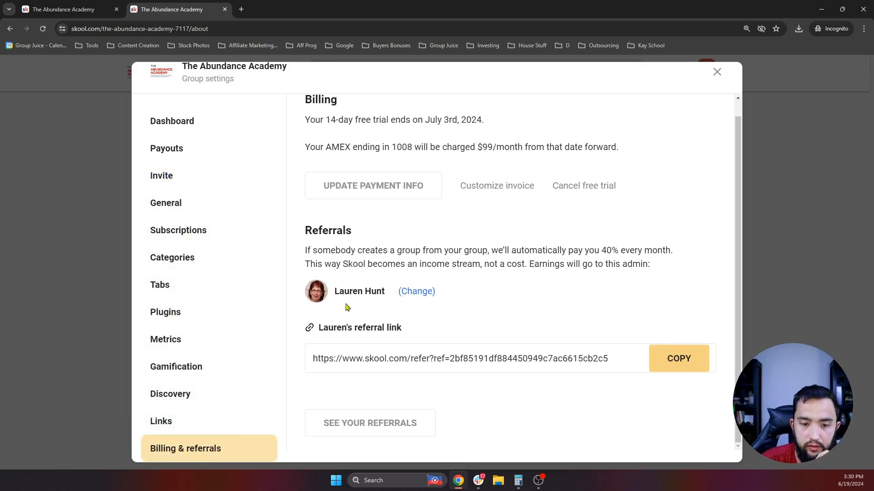
click(689, 367)
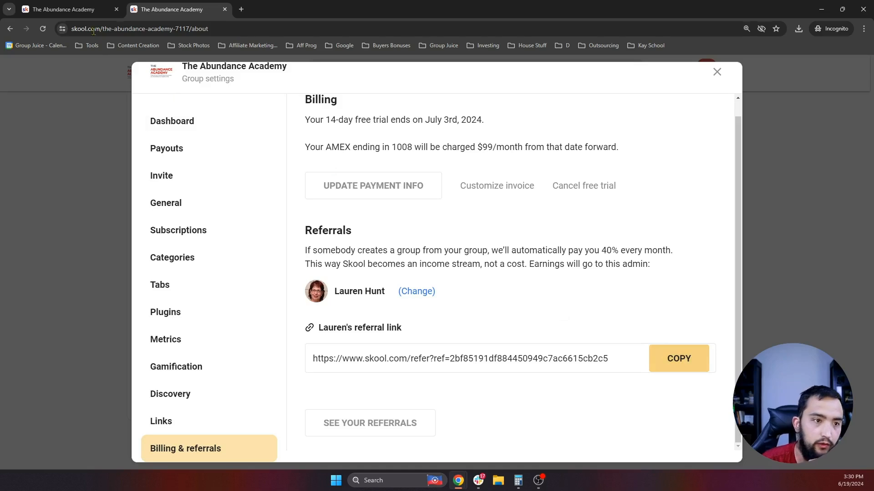
- Paste the referral link as the URL, keep it Public, and save the link
click(80, 10)
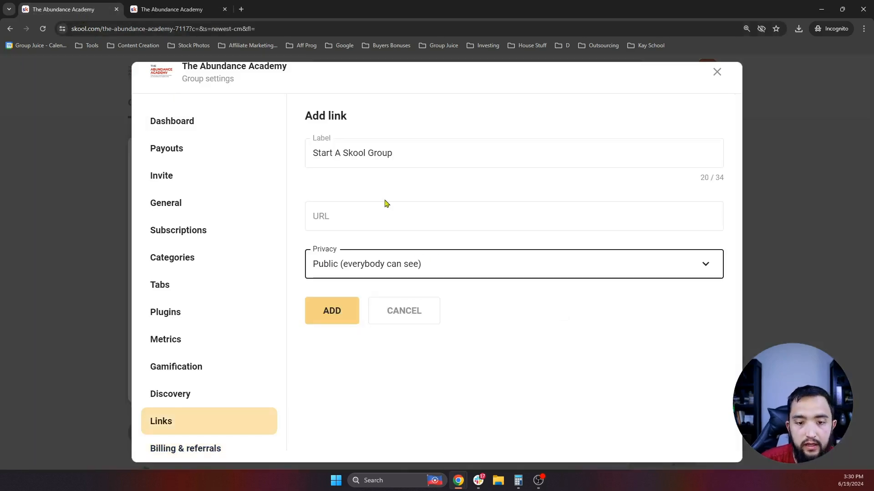
click(366, 215)
key(ctrl+v)
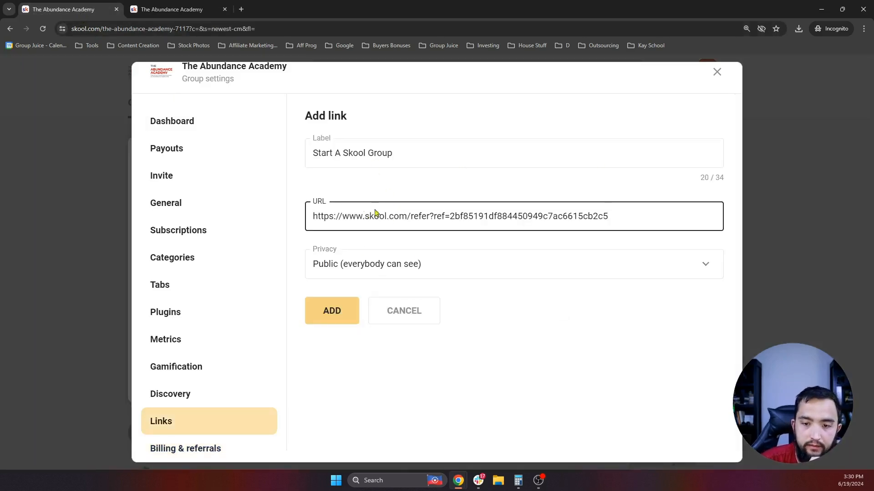
click(384, 272)
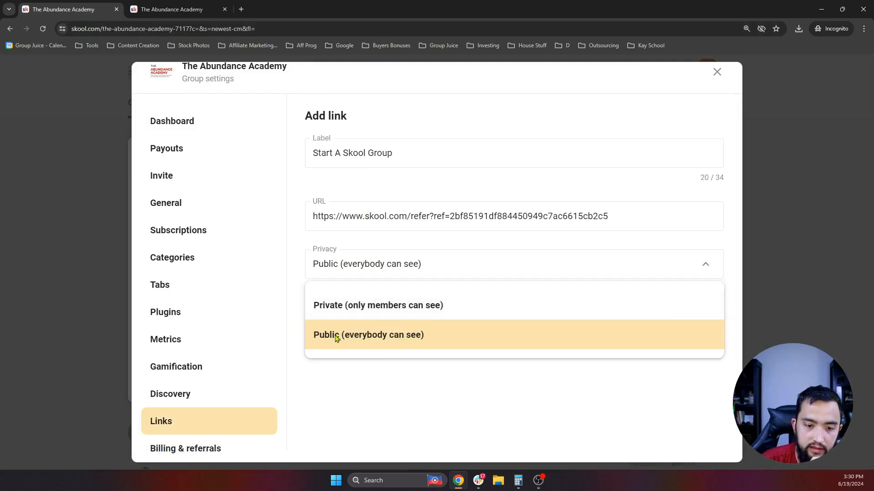
click(368, 386)
click(335, 321)
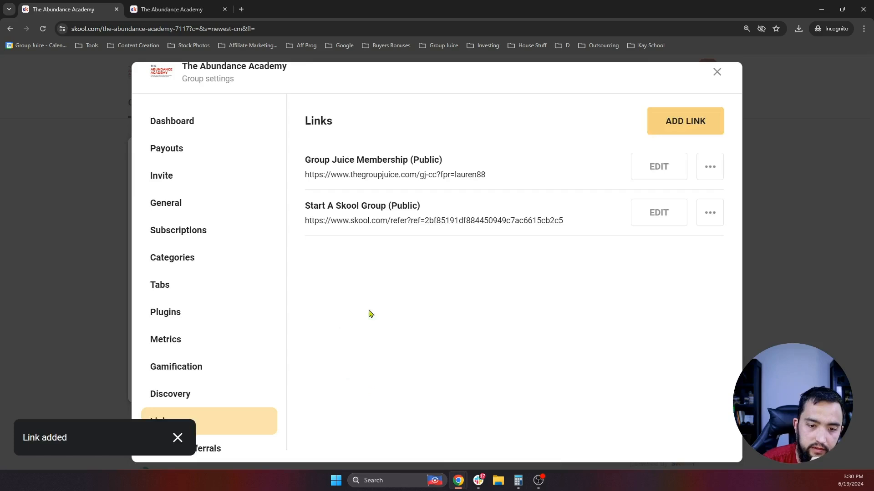
click(716, 73)
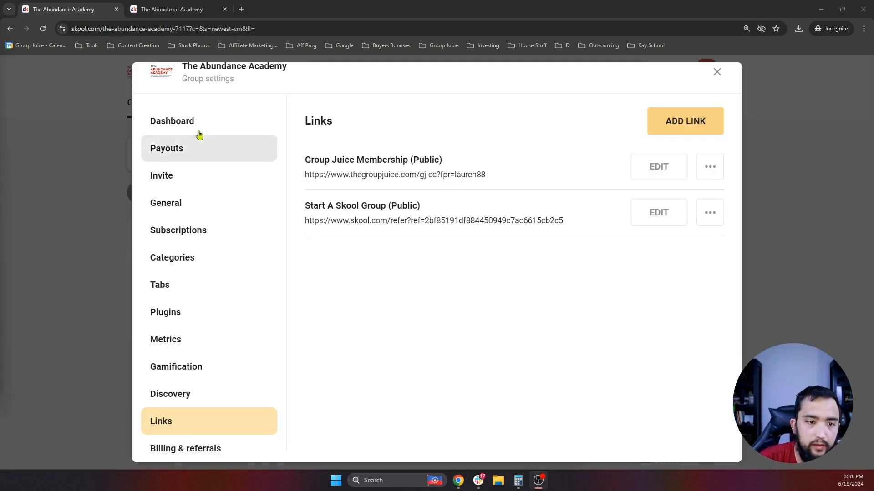
- Close group settings and view the About page listing both new links
click(717, 74)
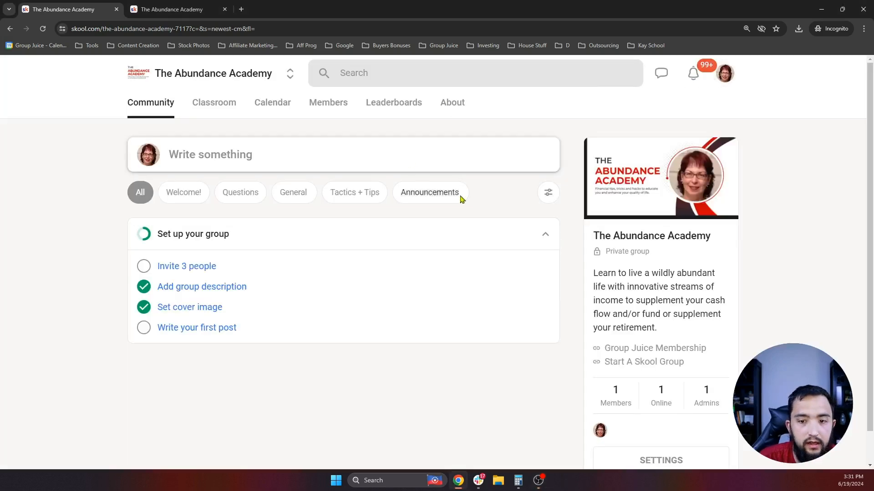
scroll(488, 199, down, 1)
scroll(284, 190, up, 1)
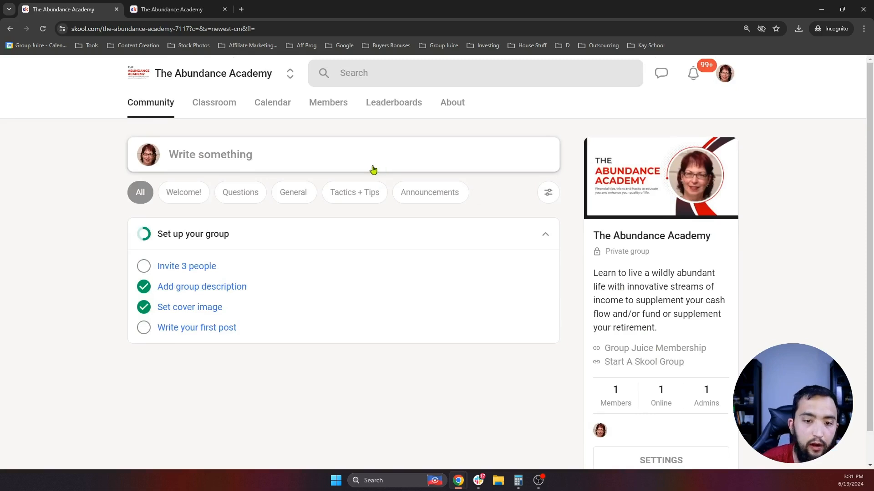
click(447, 105)
scroll(390, 187, down, 2)
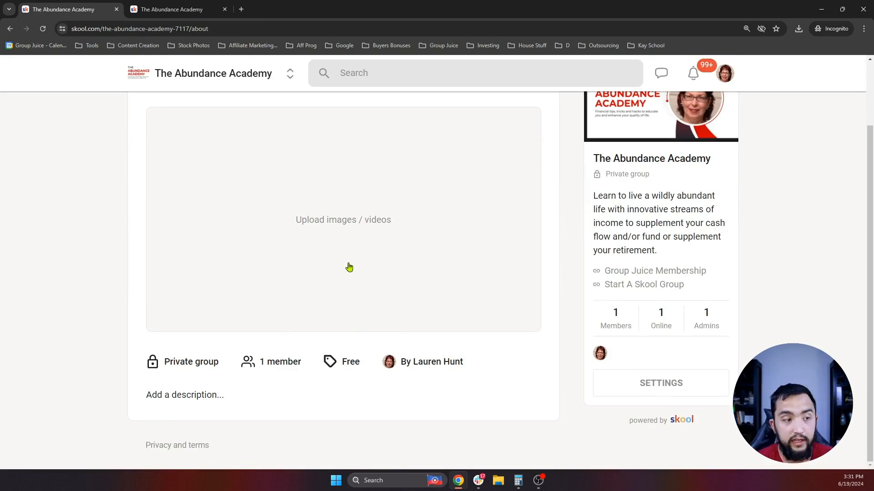
scroll(346, 271, up, 2)
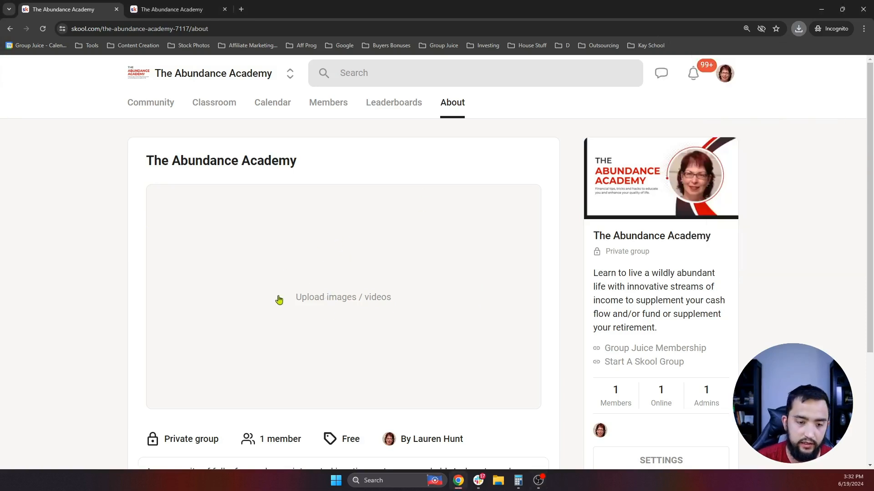
- Upload the Casper Road Solutions landscape image from Downloads as the About page media
click(356, 309)
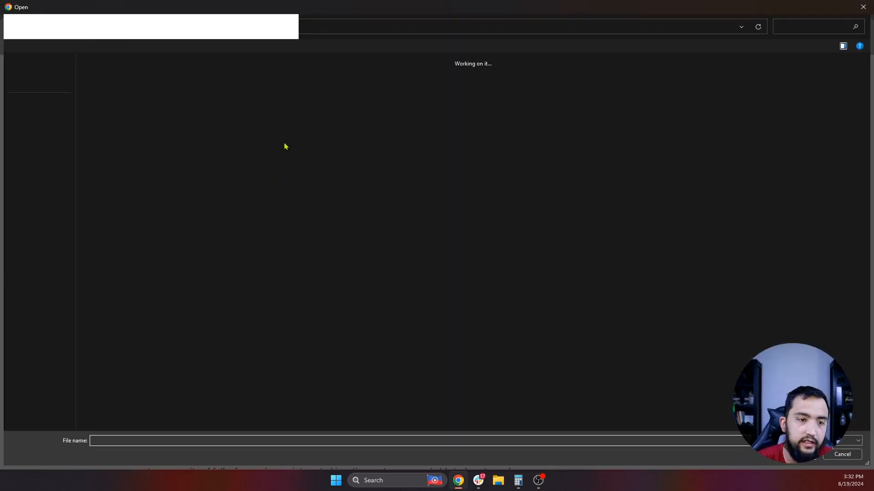
click(156, 155)
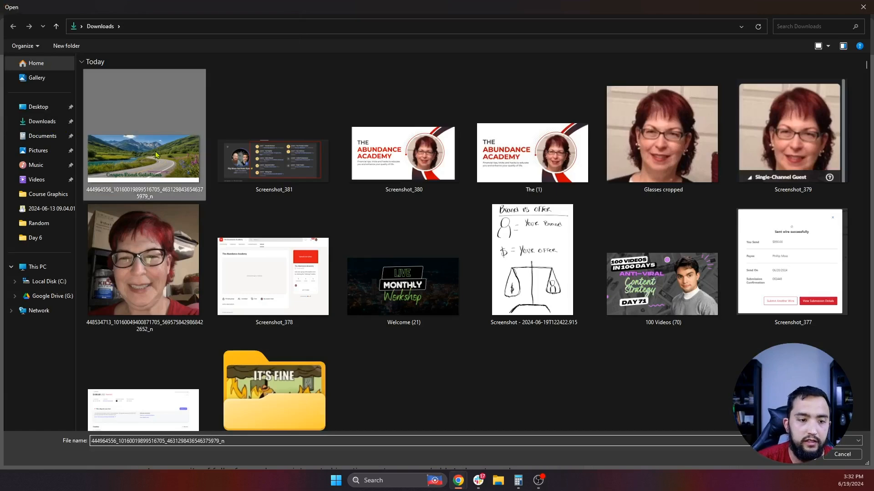
double_click(156, 155)
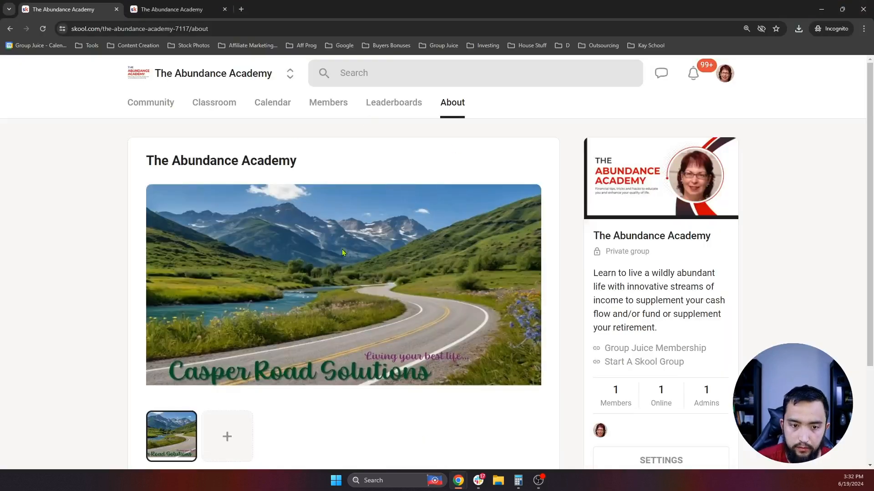
scroll(342, 253, down, 3)
scroll(361, 214, up, 2)
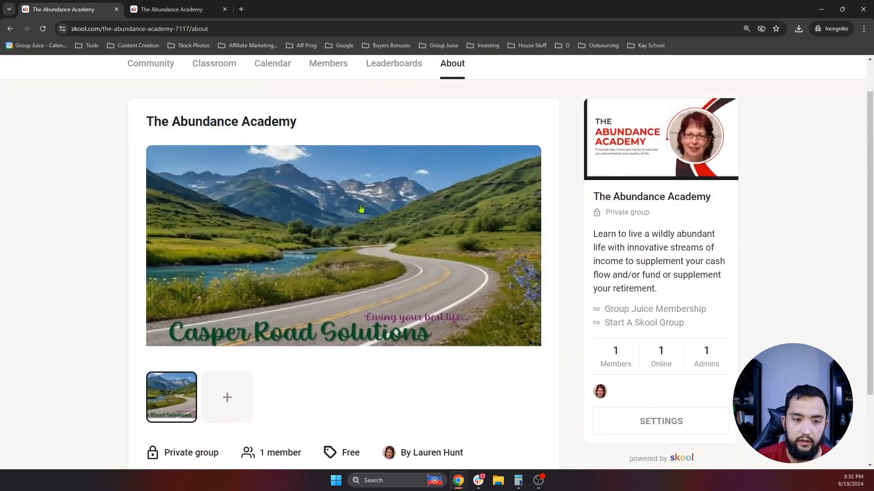
scroll(361, 208, down, 2)
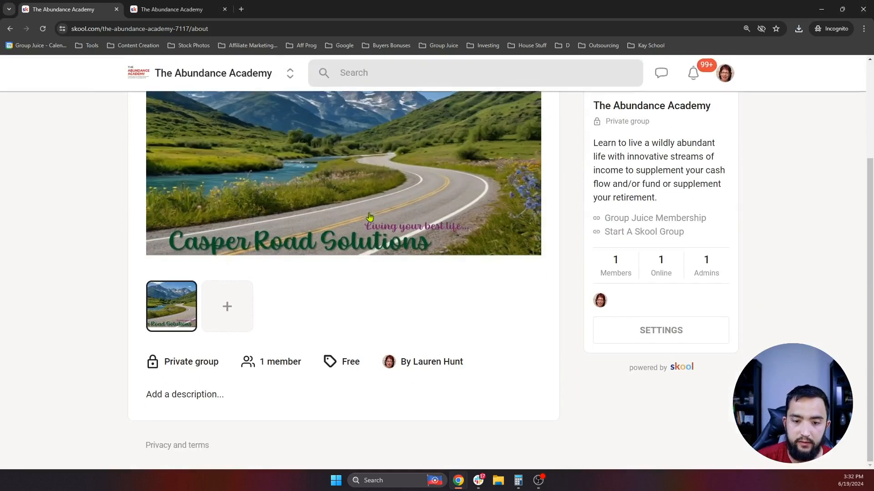
- Paste the retirement community description and break it into three paragraphs
click(197, 397)
key(ctrl+v)
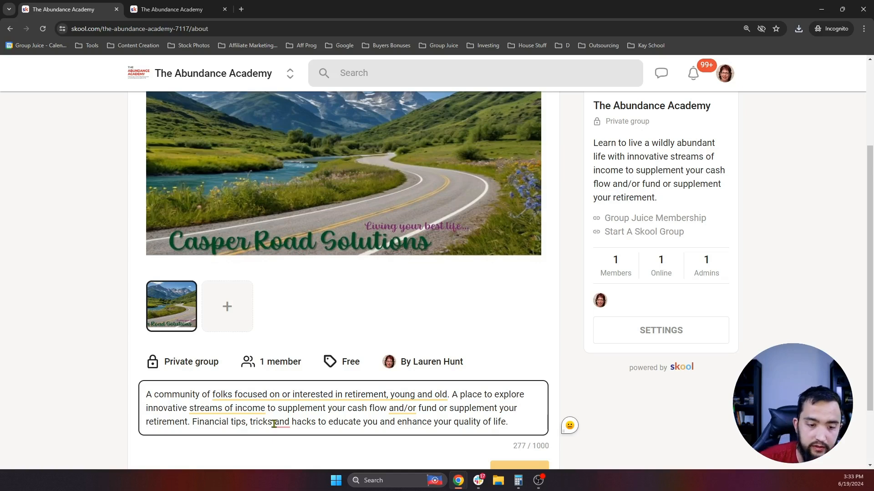
click(454, 394)
key(Return)
key(Return)
scroll(268, 349, down, 2)
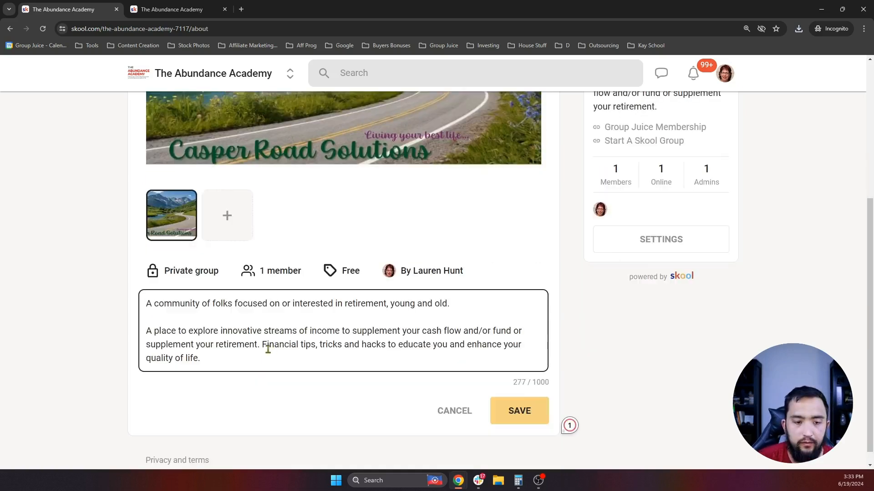
click(264, 344)
key(Return)
key(Return)
scroll(373, 361, up, 2)
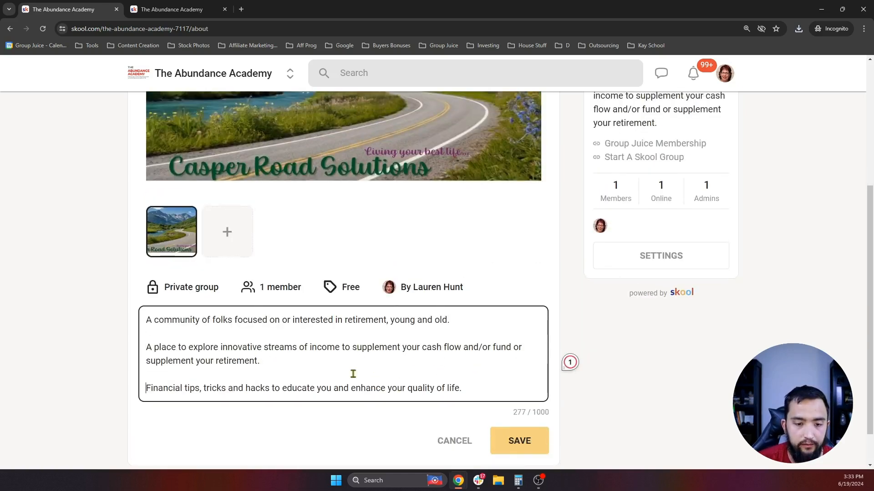
scroll(453, 399, up, 1)
scroll(453, 398, down, 3)
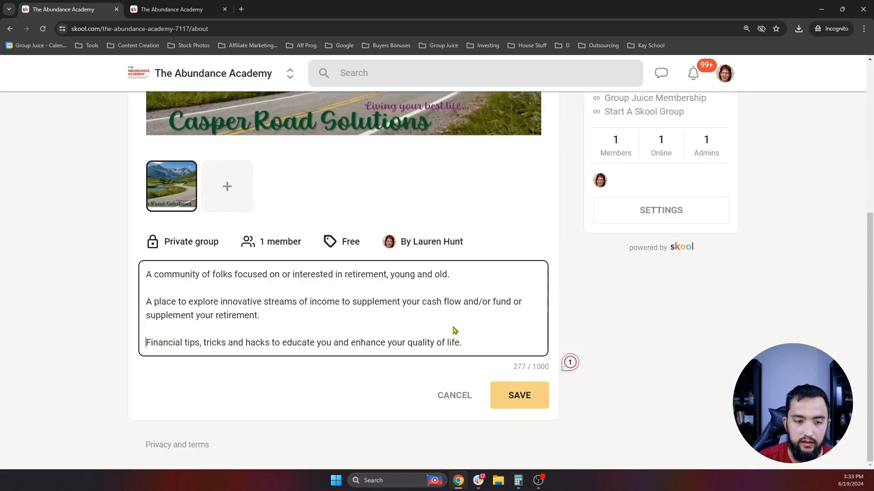
- Trim the trailing blank lines, insert 'Free' after 'A', and save the description
click(501, 351)
key(Return)
key(Return)
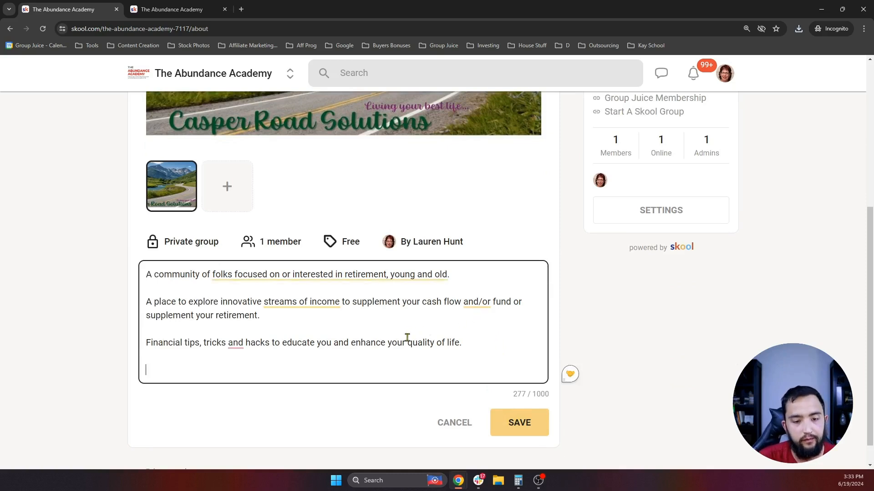
key(BackSpace)
key(BackSpace)
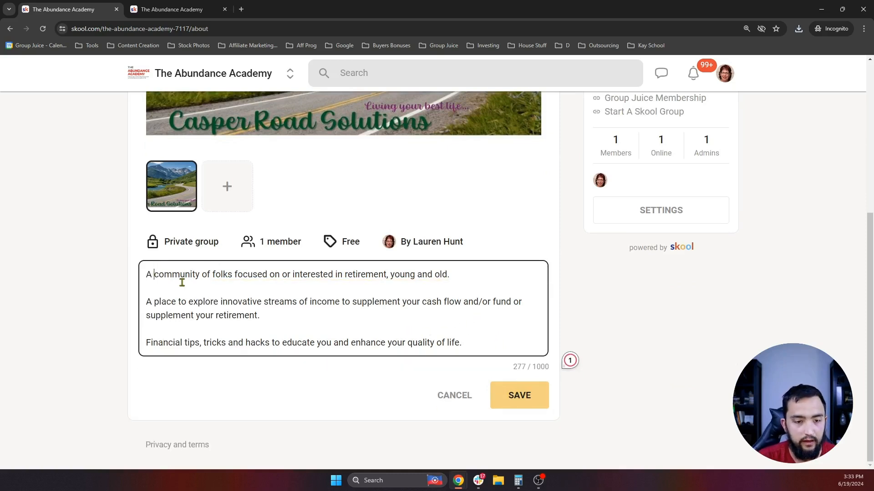
text(Free)
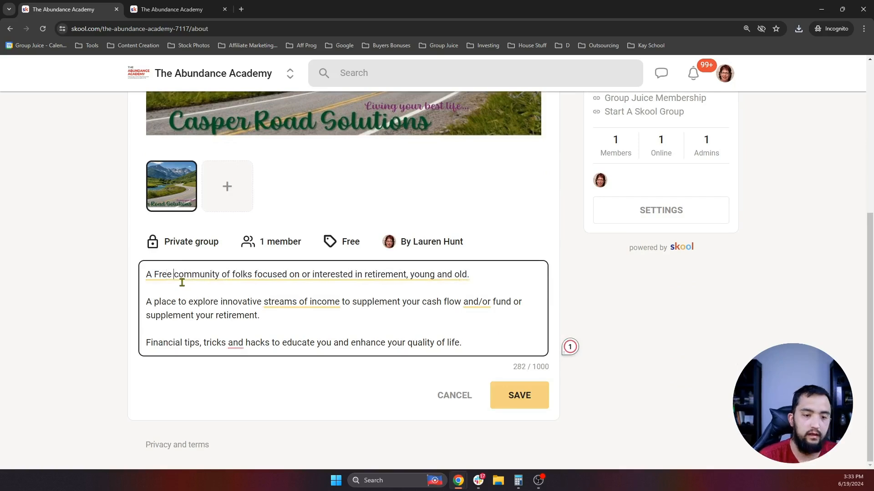
click(527, 404)
scroll(377, 252, down, 4)
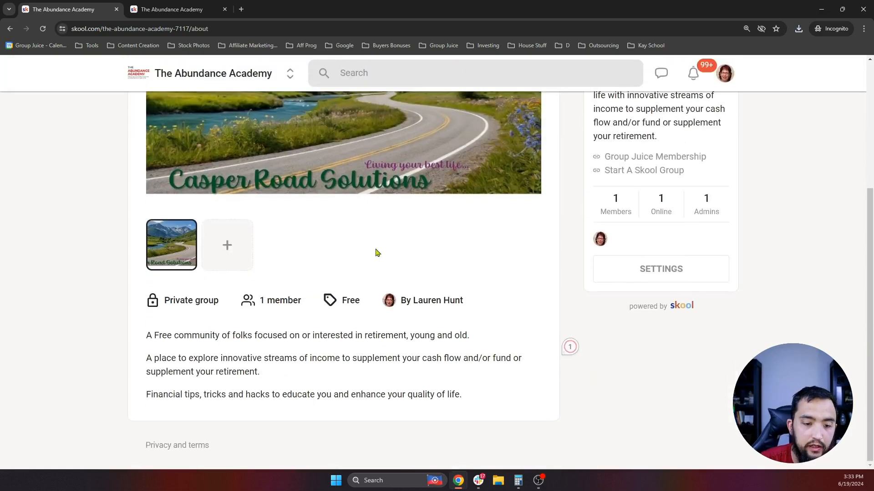
scroll(395, 370, up, 4)
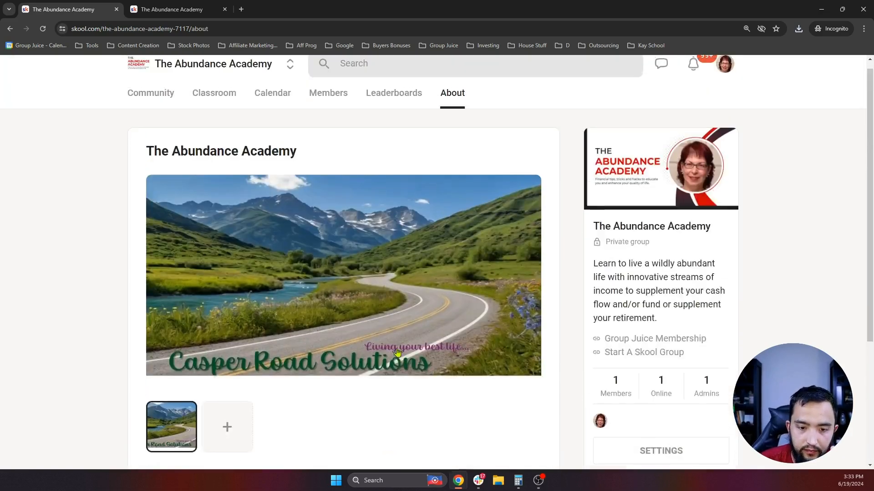
scroll(386, 337, down, 3)
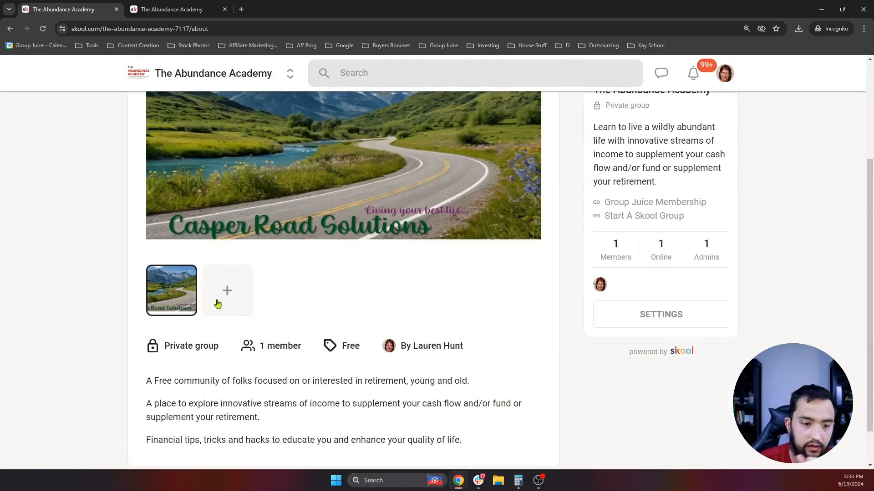
scroll(326, 279, down, 1)
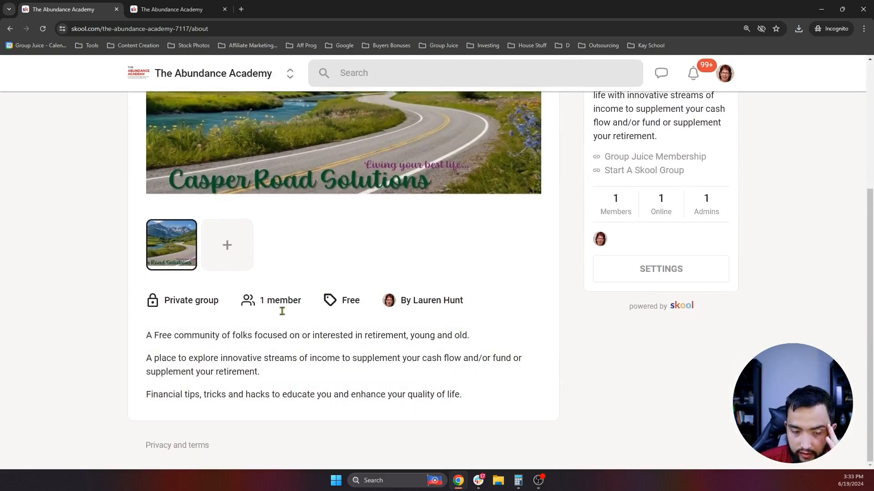
scroll(354, 339, up, 4)
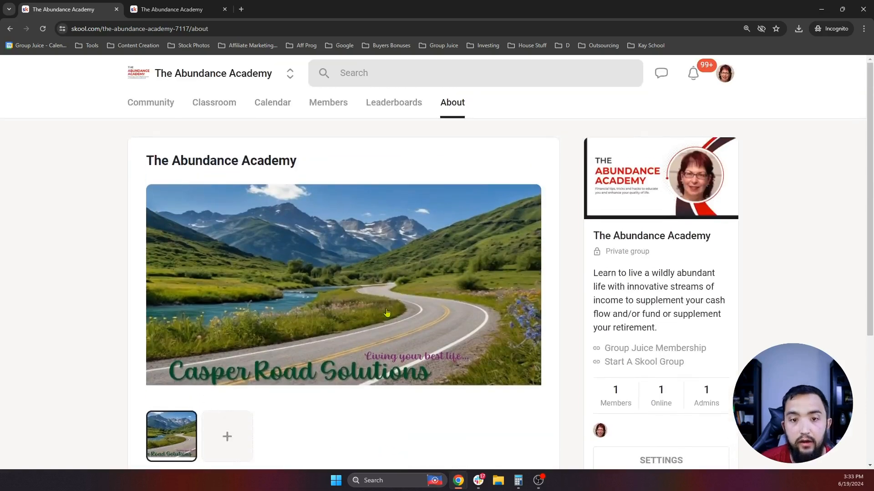
scroll(418, 312, down, 3)
scroll(301, 341, down, 1)
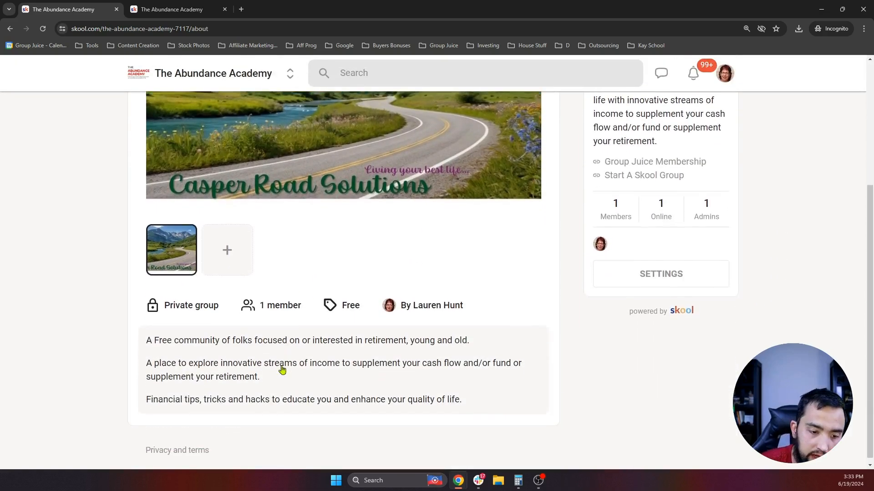
- In the second tab, close the Group settings dialog and show The Community Collective's Community feed
scroll(369, 332, up, 4)
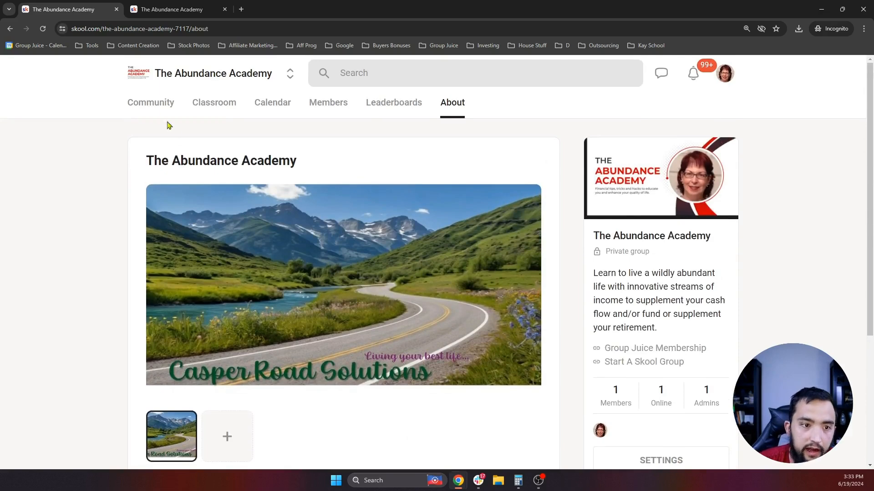
click(151, 113)
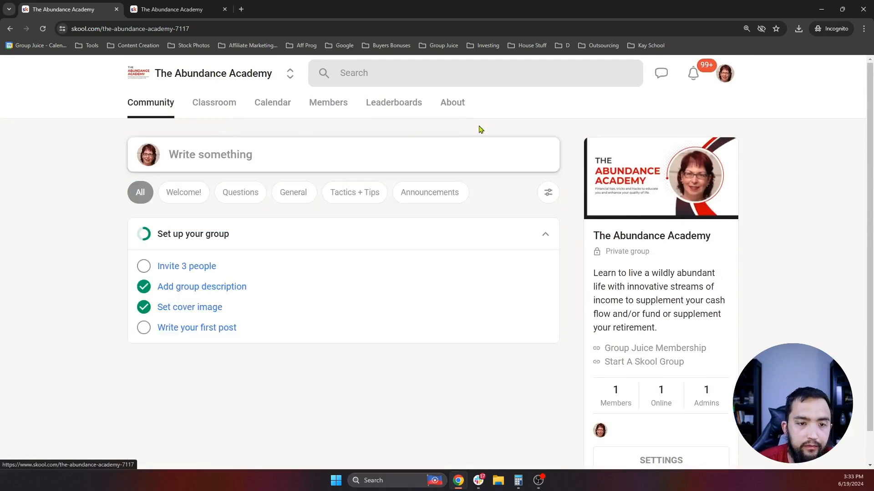
click(445, 104)
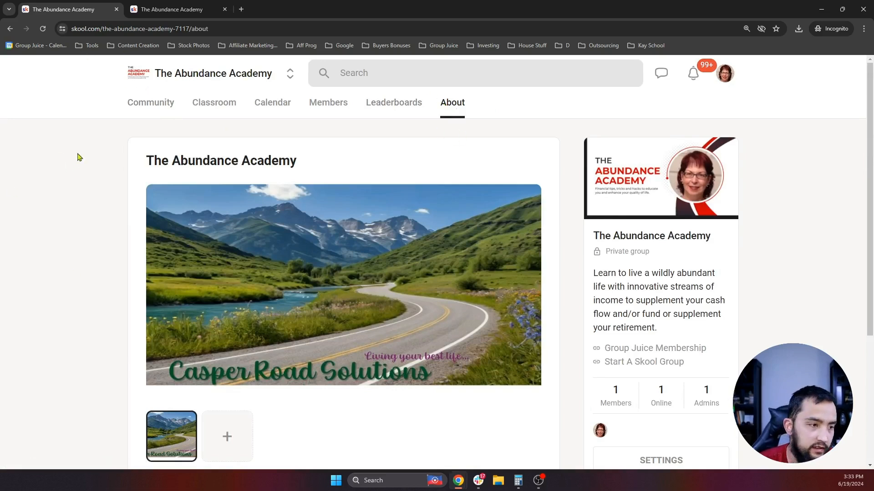
click(182, 10)
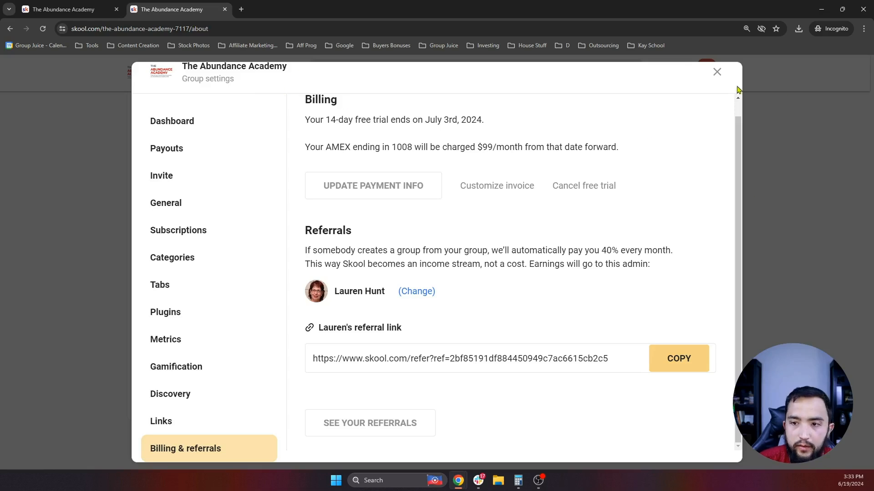
click(717, 73)
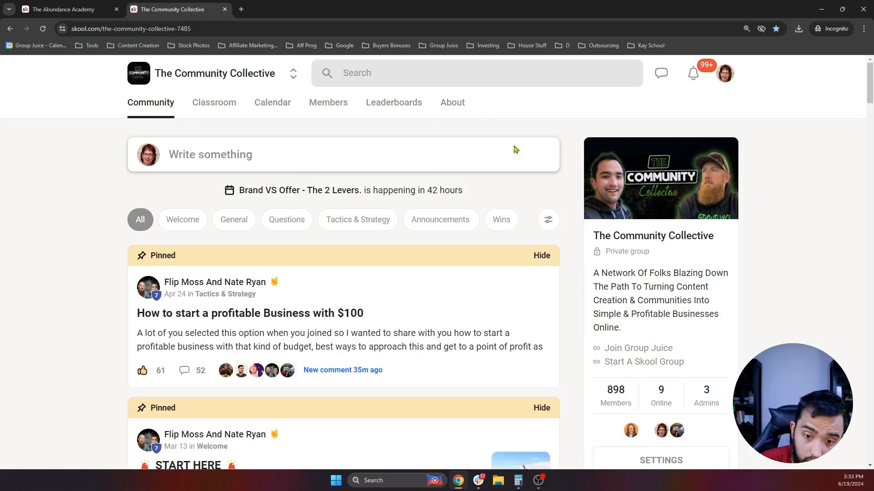
- View The Community Collective's About page and load its intro video
click(446, 103)
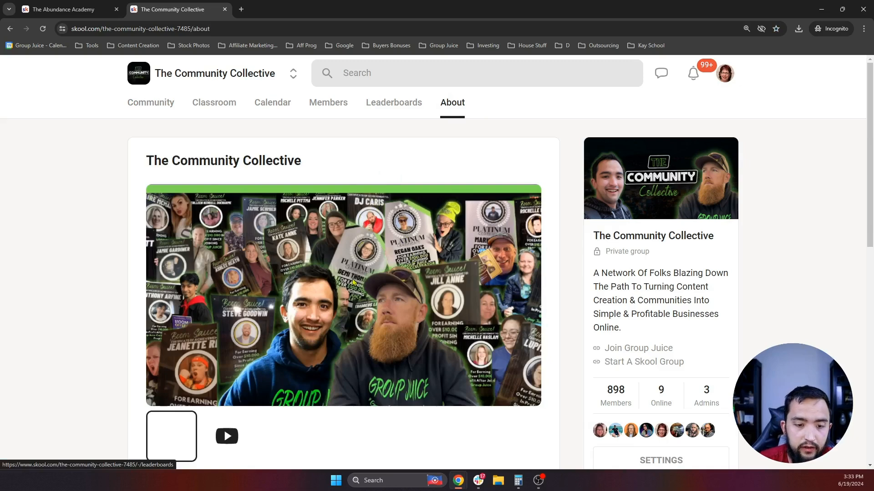
scroll(224, 373, down, 2)
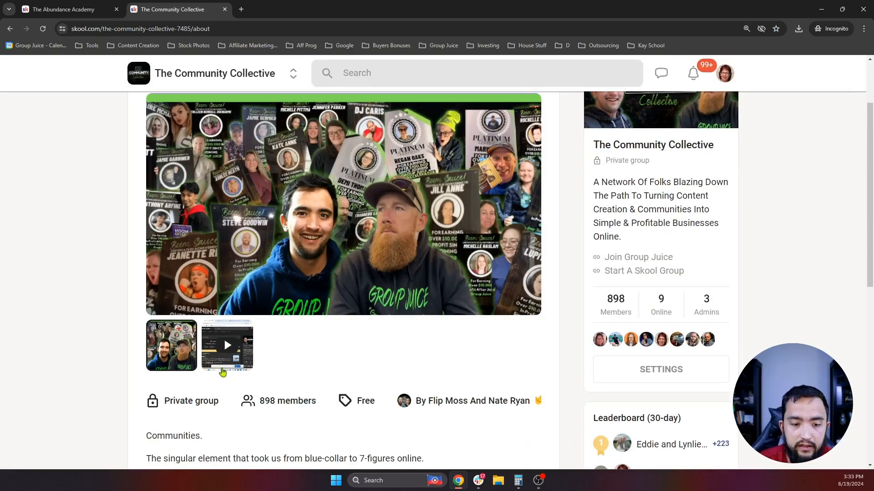
click(223, 370)
scroll(324, 244, up, 2)
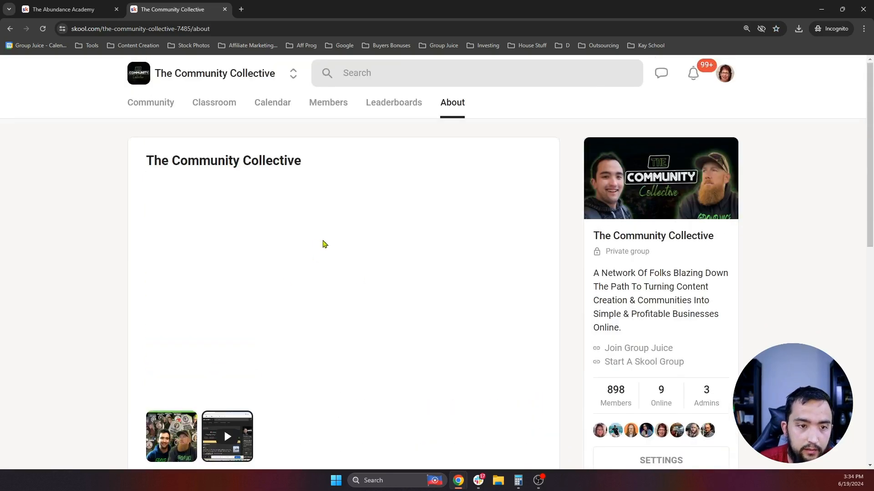
scroll(325, 245, down, 1)
scroll(346, 248, up, 1)
scroll(355, 253, down, 1)
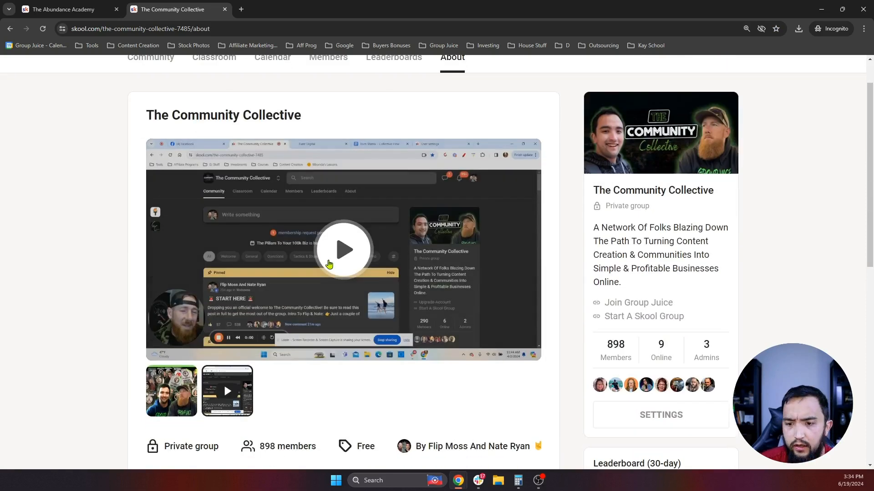
scroll(364, 257, down, 6)
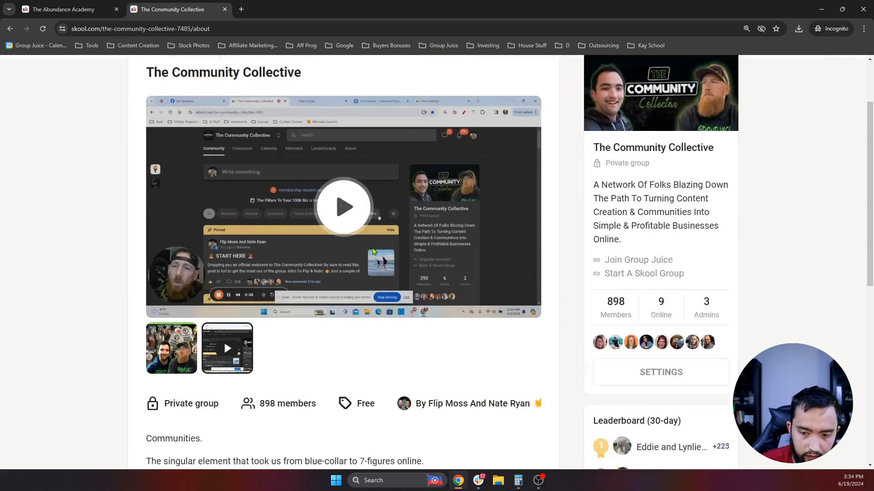
scroll(352, 252, down, 4)
scroll(234, 252, up, 4)
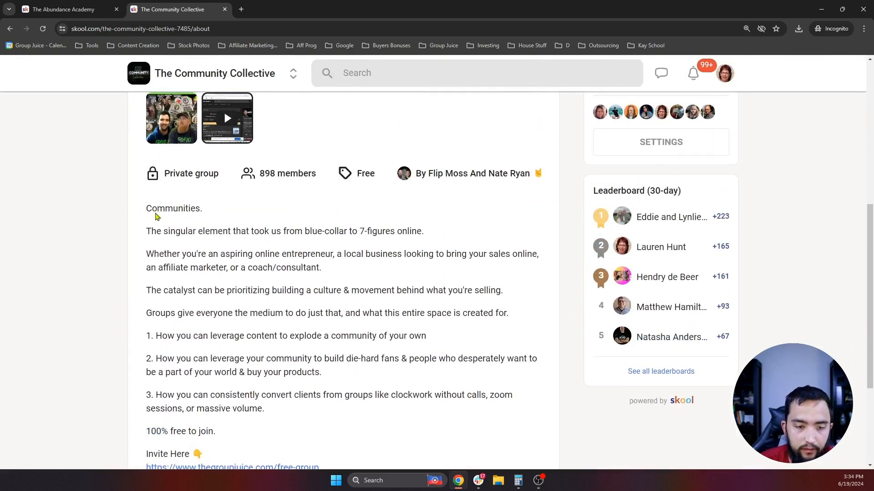
- Select The Community Collective's description text, then return to The Abundance Academy's About page
drag(146, 208, 331, 275)
scroll(306, 228, down, 4)
scroll(331, 274, up, 2)
scroll(331, 275, up, 5)
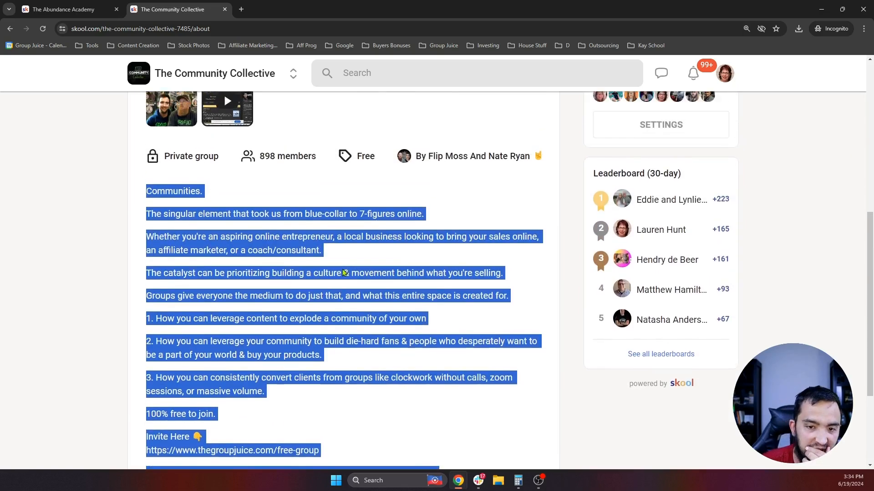
scroll(361, 257, up, 3)
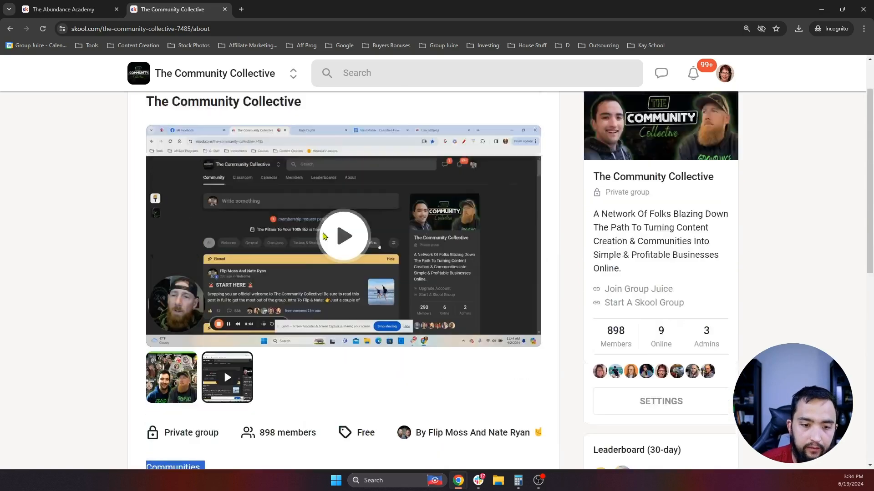
scroll(468, 283, down, 1)
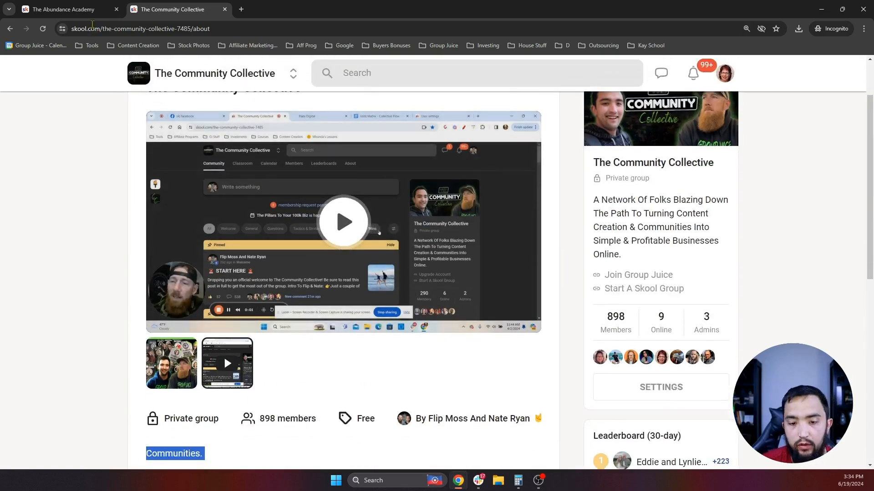
click(34, 5)
scroll(392, 264, down, 3)
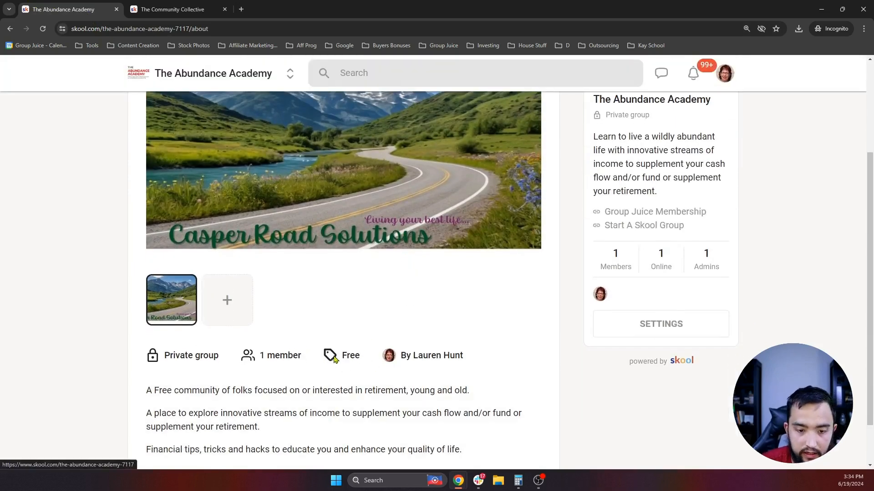
click(349, 357)
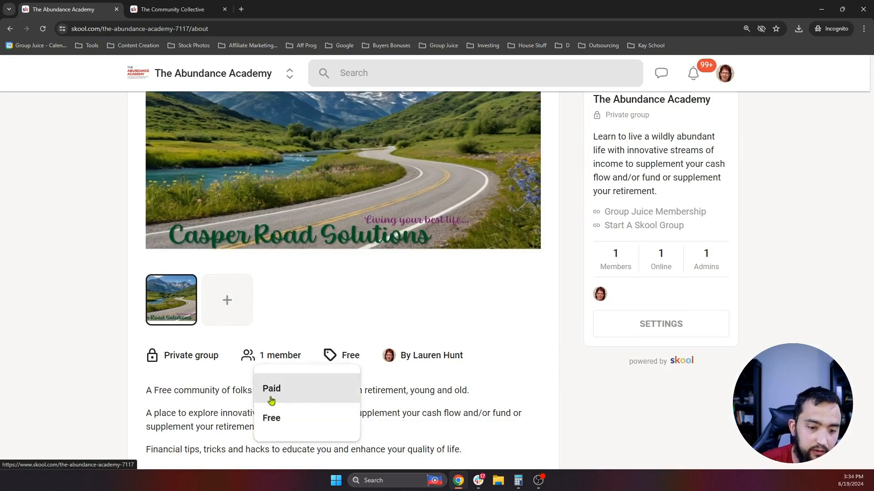
click(328, 422)
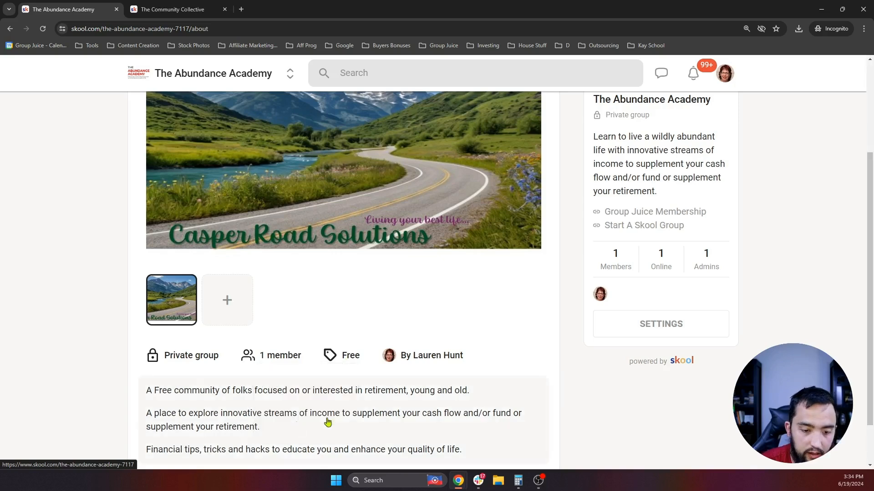
key(F5)
scroll(385, 333, down, 1)
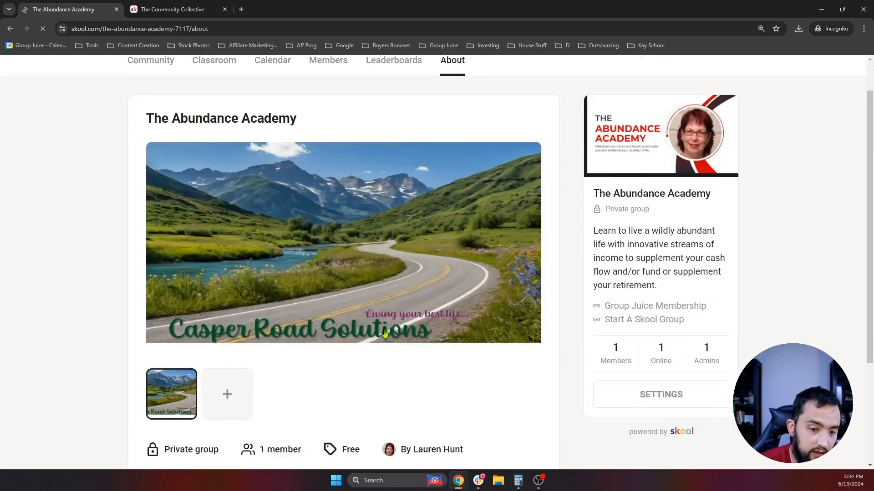
scroll(390, 331, down, 3)
scroll(396, 273, up, 3)
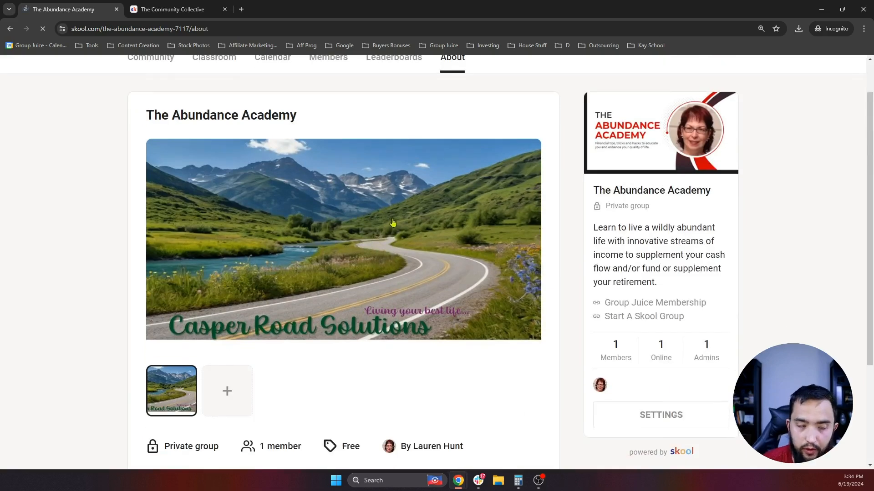
scroll(349, 347, down, 2)
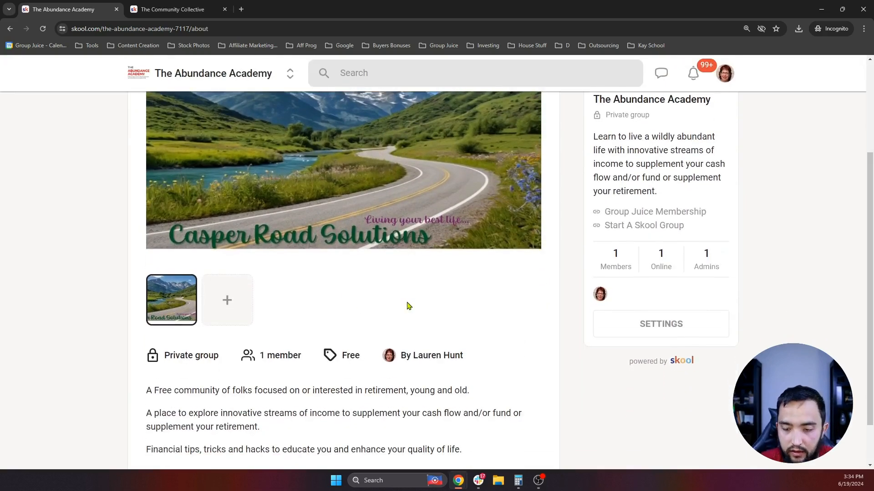
scroll(407, 307, up, 3)
scroll(405, 309, down, 4)
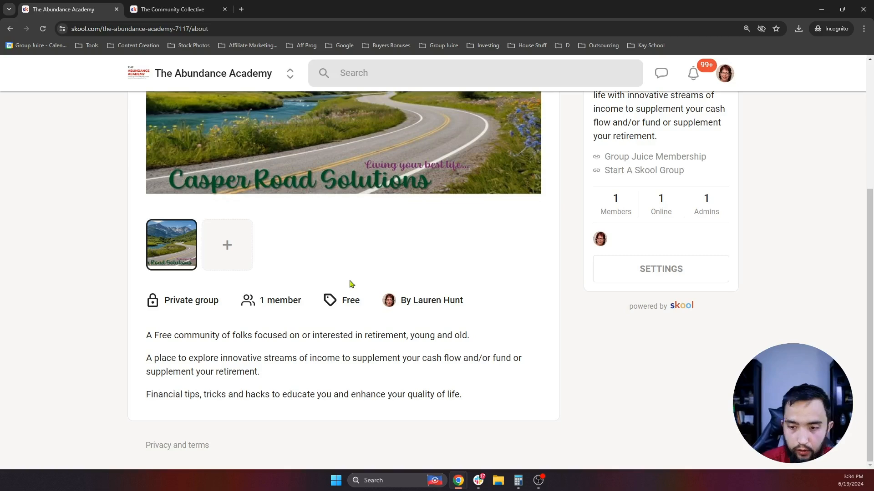
scroll(327, 227, up, 4)
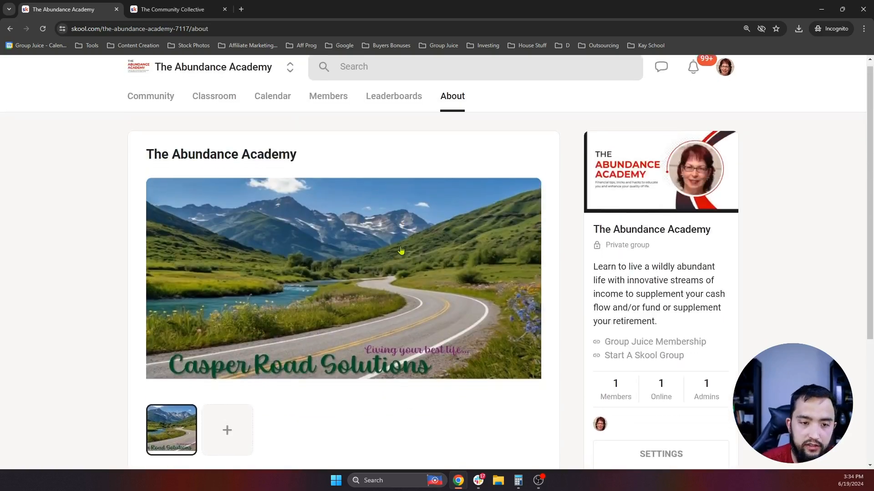
scroll(401, 254, down, 4)
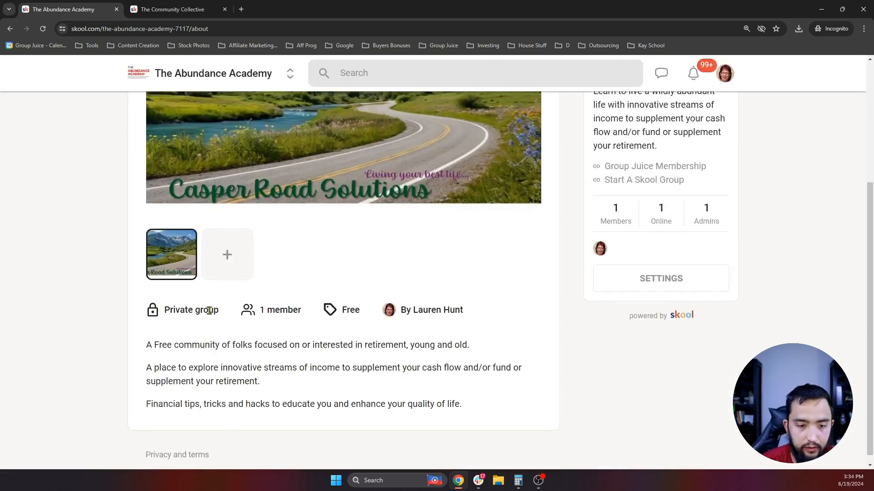
scroll(292, 319, up, 3)
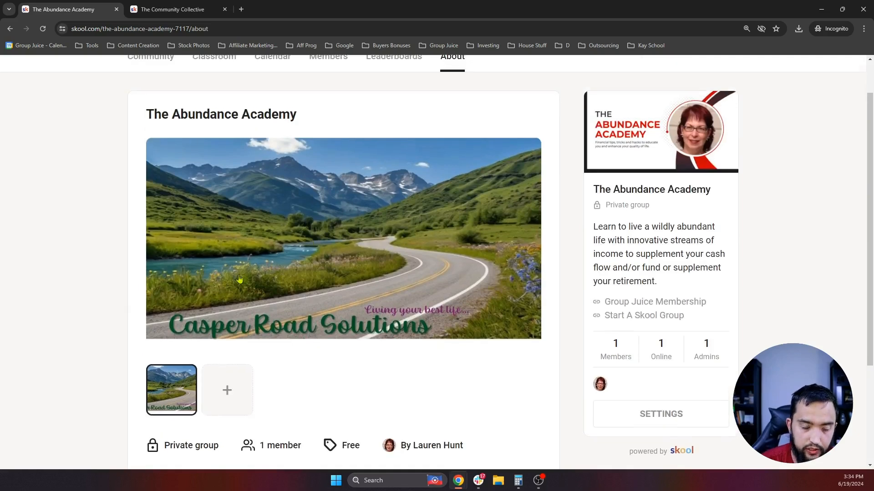
scroll(226, 362, down, 1)
click(232, 363)
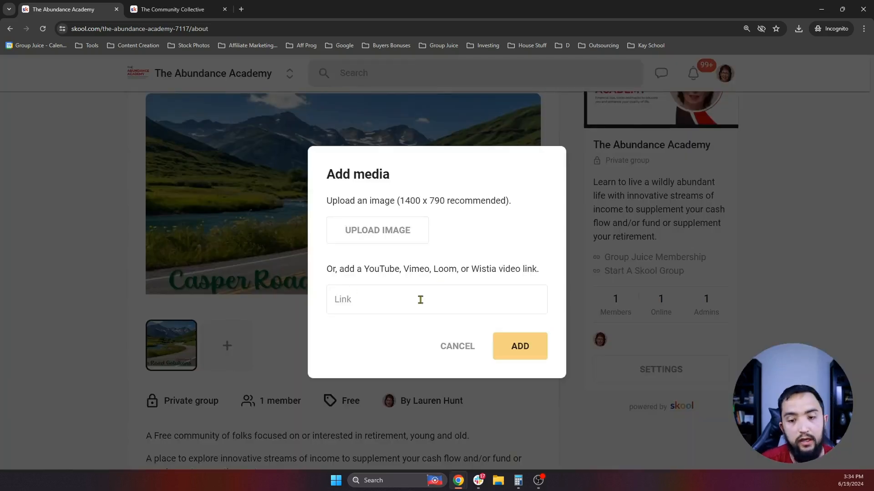
click(360, 302)
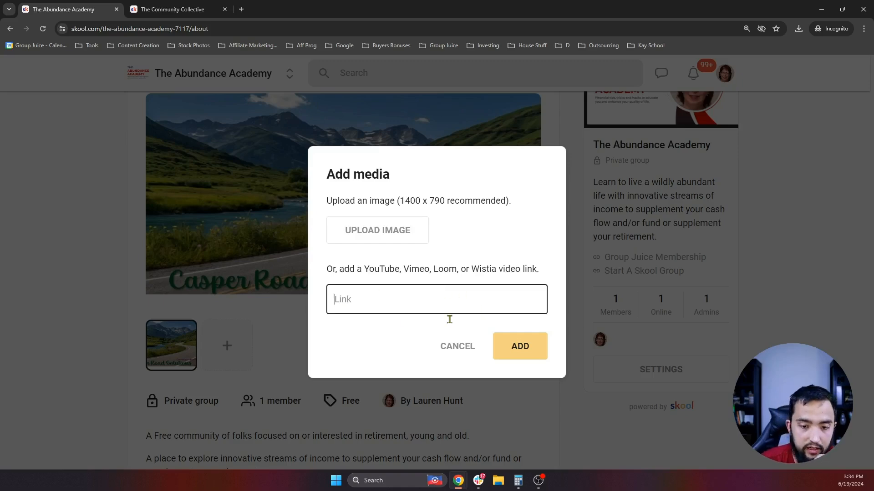
click(272, 339)
scroll(284, 336, up, 3)
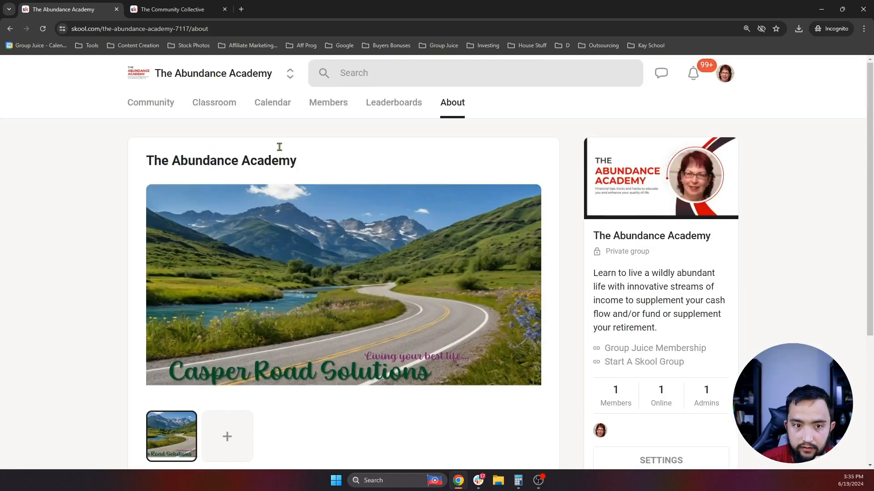
scroll(319, 191, down, 2)
scroll(346, 173, up, 2)
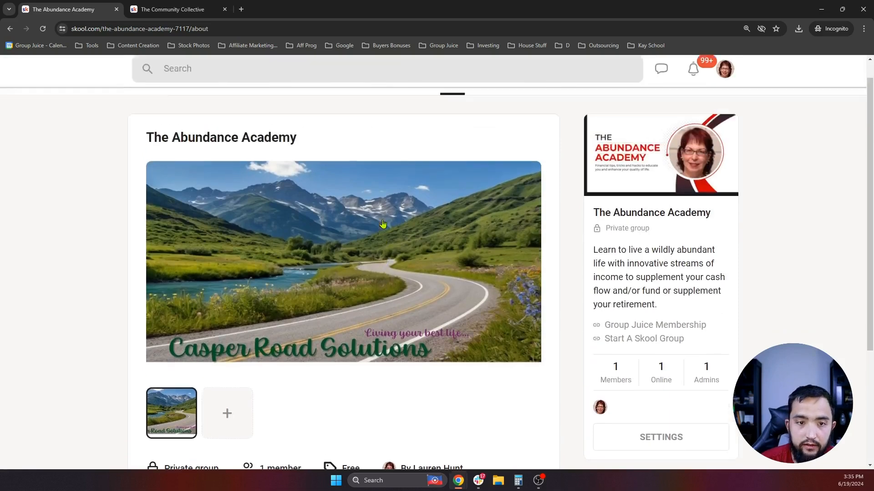
scroll(345, 161, down, 3)
scroll(353, 182, up, 1)
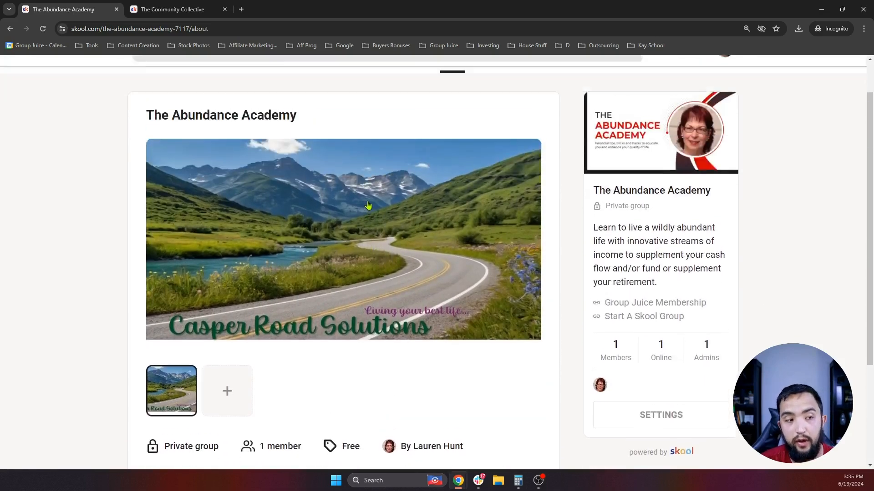
scroll(359, 206, down, 2)
scroll(360, 206, up, 3)
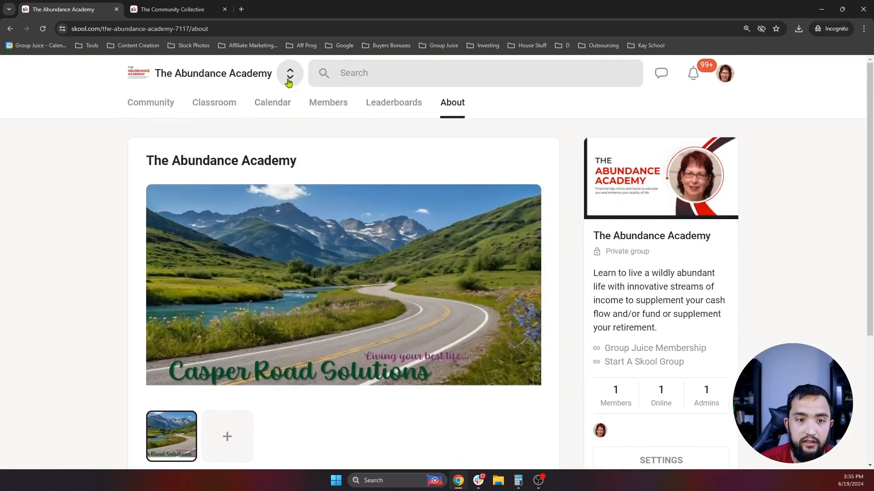
- Go from the community switcher to the Discover communities listing
click(288, 75)
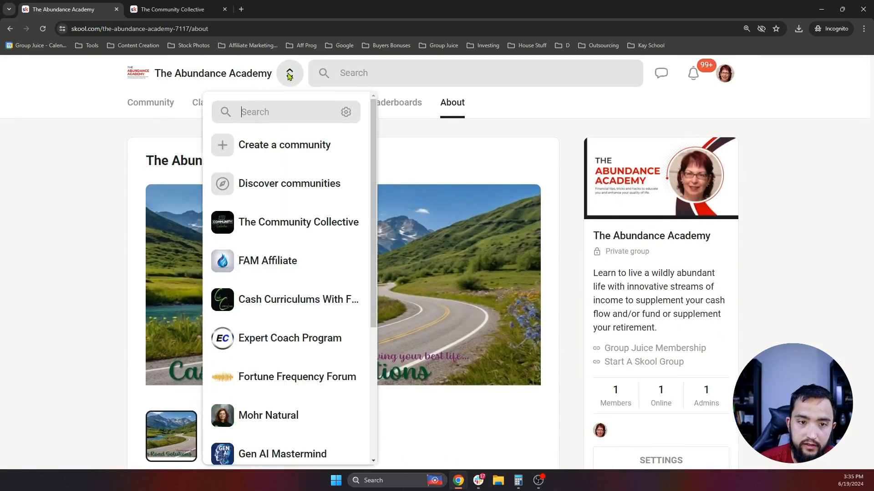
click(318, 188)
scroll(254, 195, down, 1)
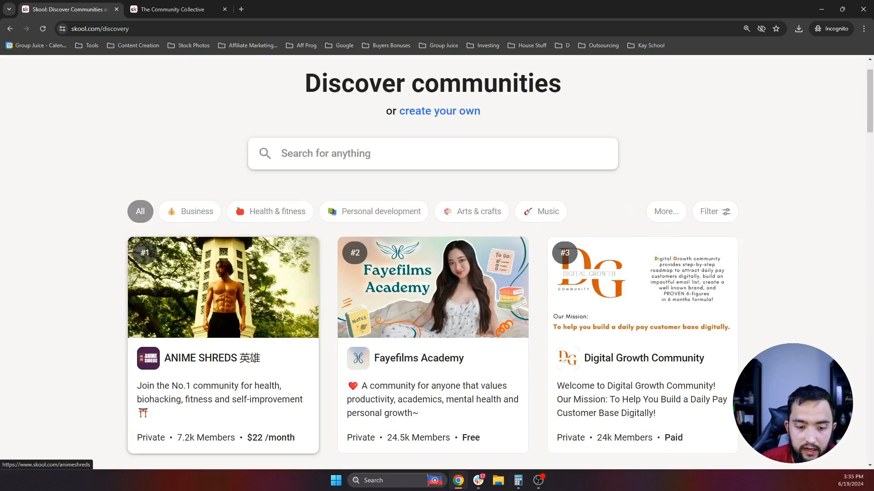
scroll(227, 310, up, 1)
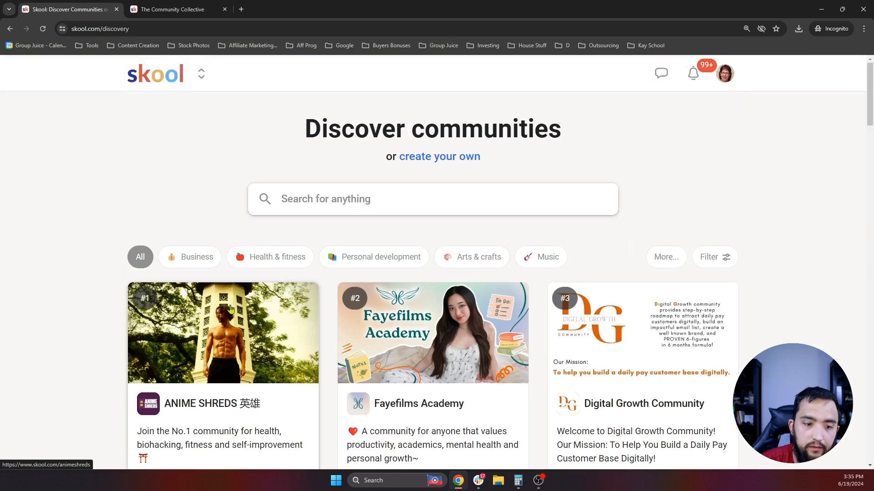
scroll(232, 320, down, 2)
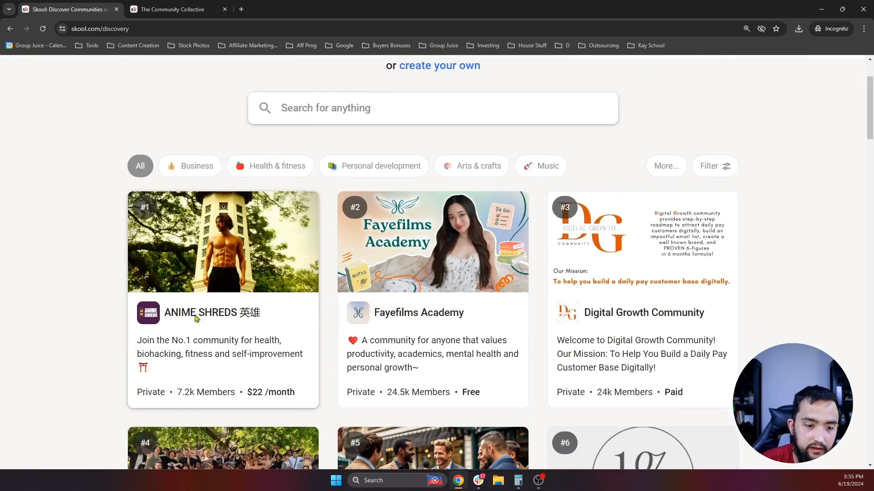
- Look over the top-ranked ANIME SHREDS about page, then return to the Discover listing's second row
click(196, 318)
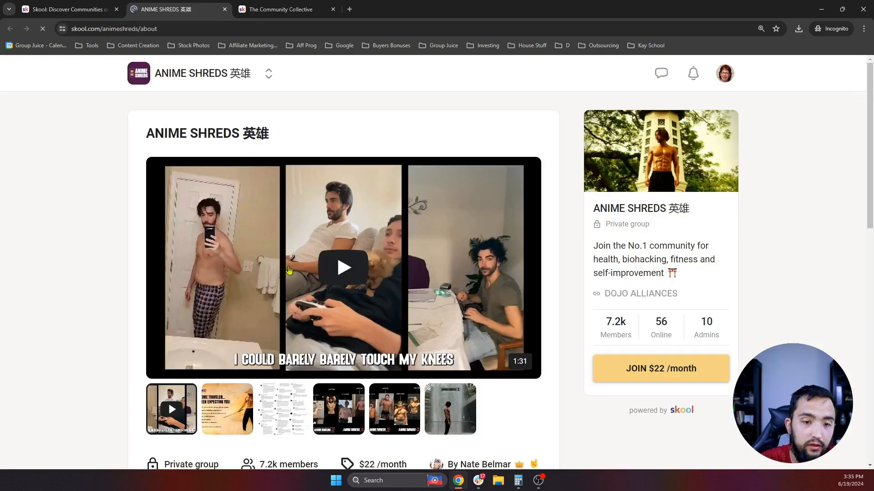
scroll(505, 251, down, 1)
scroll(505, 252, down, 12)
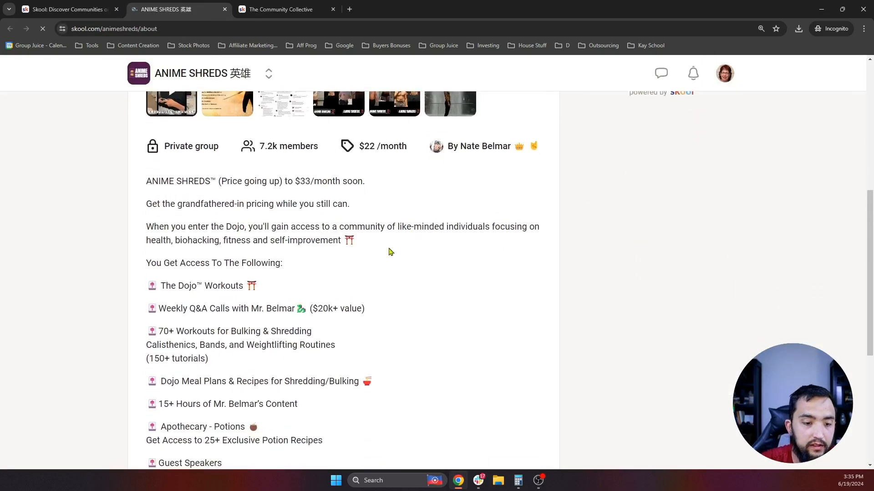
scroll(382, 259, down, 2)
scroll(383, 261, up, 15)
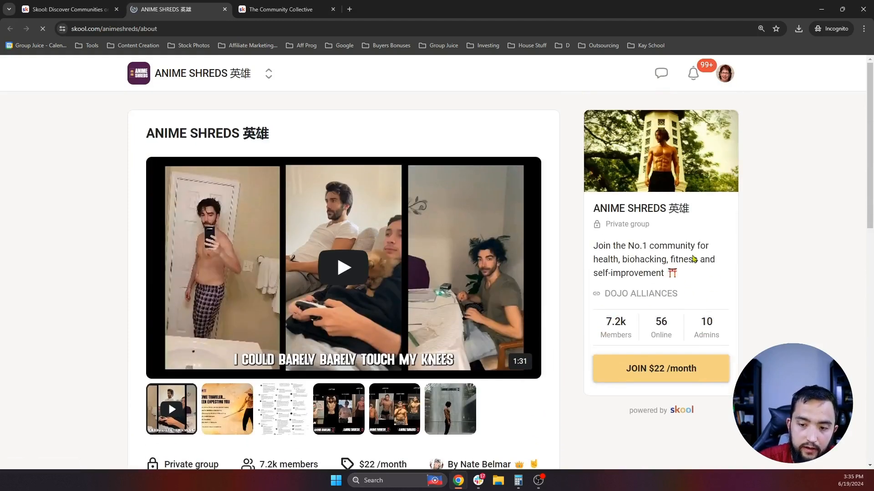
key(ctrl+shift+Tab)
scroll(383, 162, up, 3)
scroll(394, 187, down, 6)
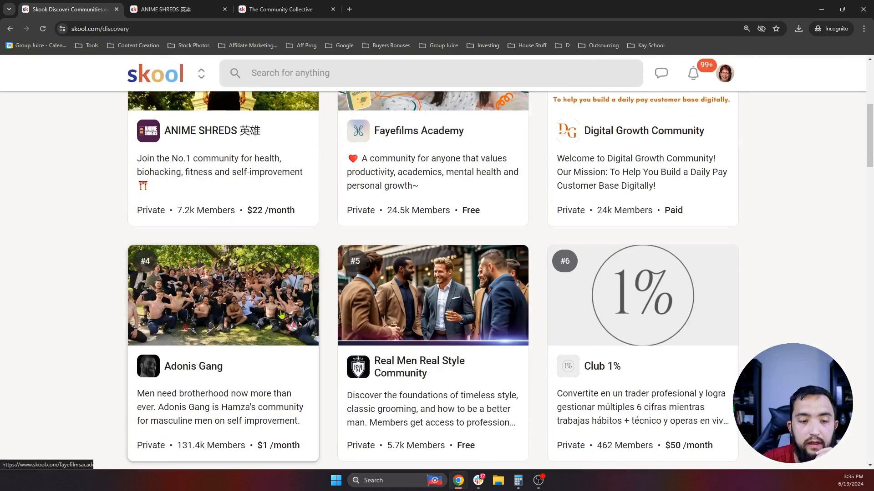
- Open the Real Men Real Style Community card and scroll through its about page
click(416, 308)
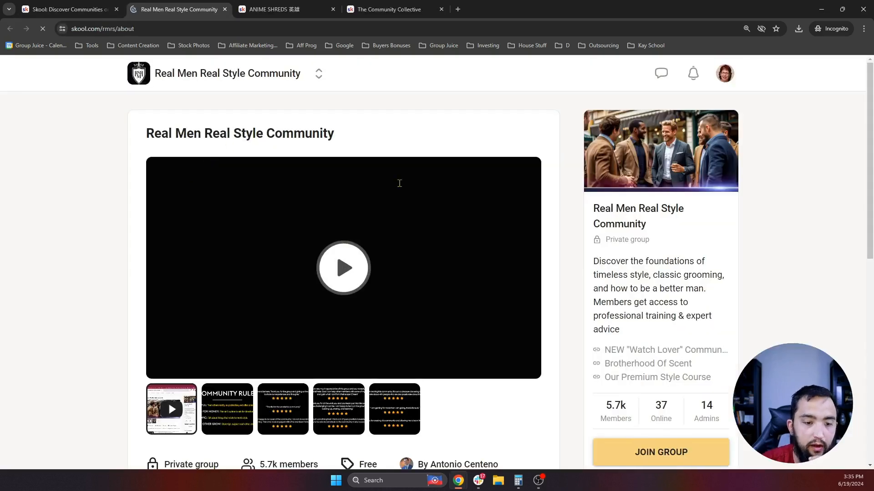
scroll(423, 206, down, 6)
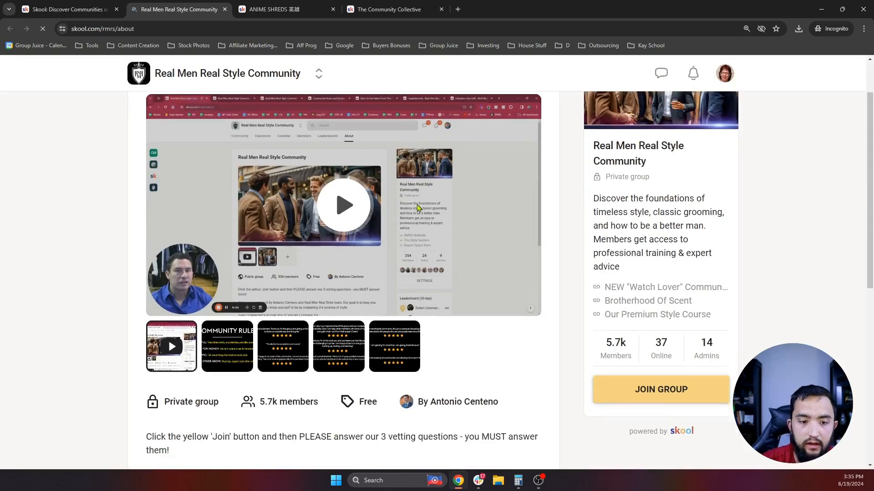
scroll(178, 212, down, 2)
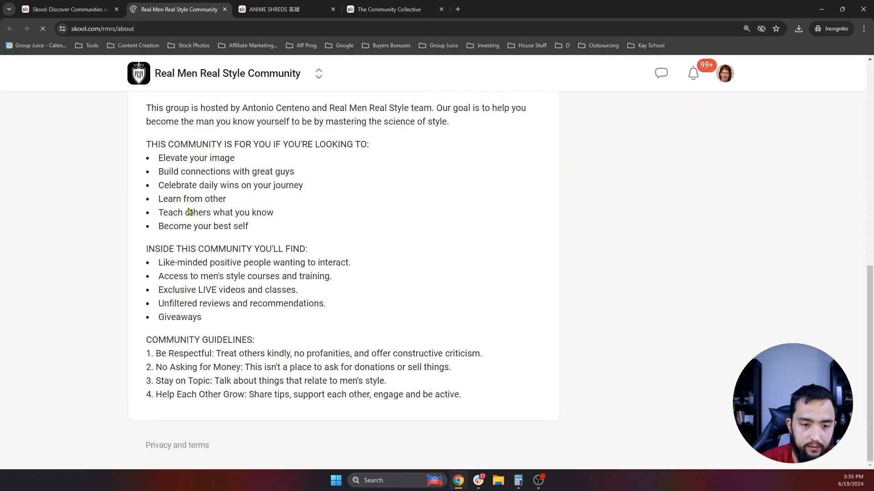
scroll(318, 339, up, 9)
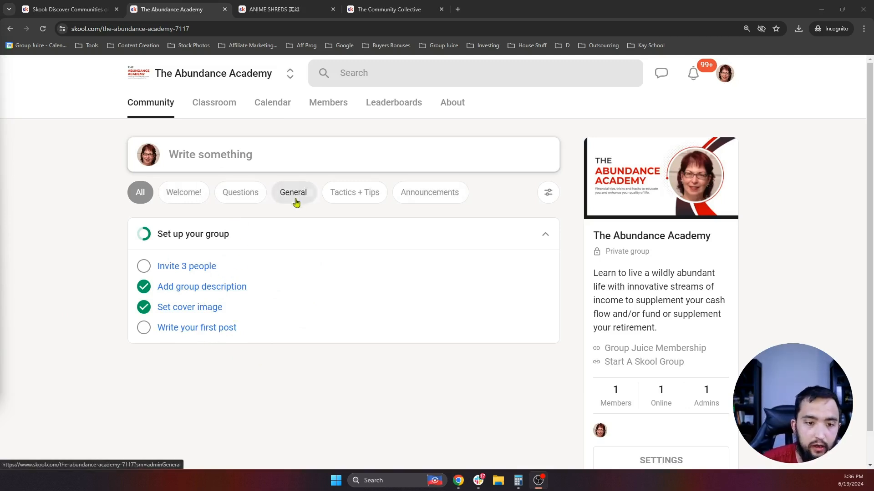
- Start a post titled 'Welcome To The Abundance Academy' ending with a waving-hand emoji
click(223, 165)
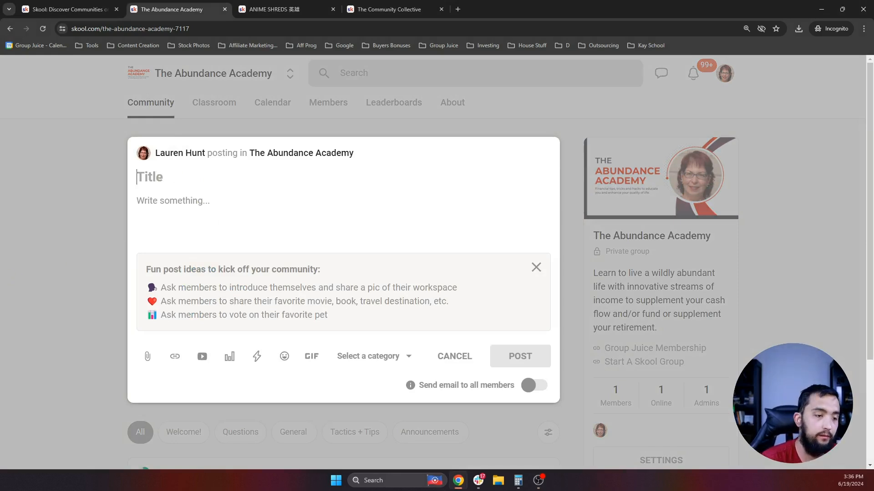
text(Welceom)
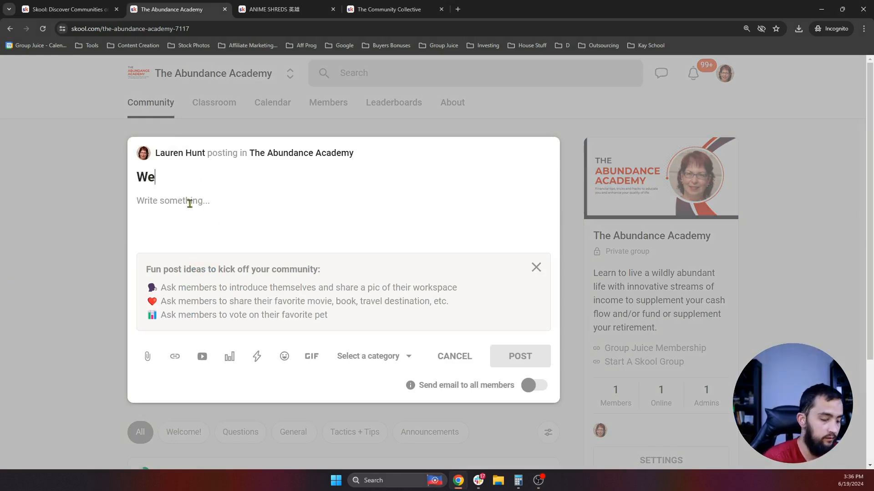
key(BackSpace)
key(BackSpace)
key(BackSpace)
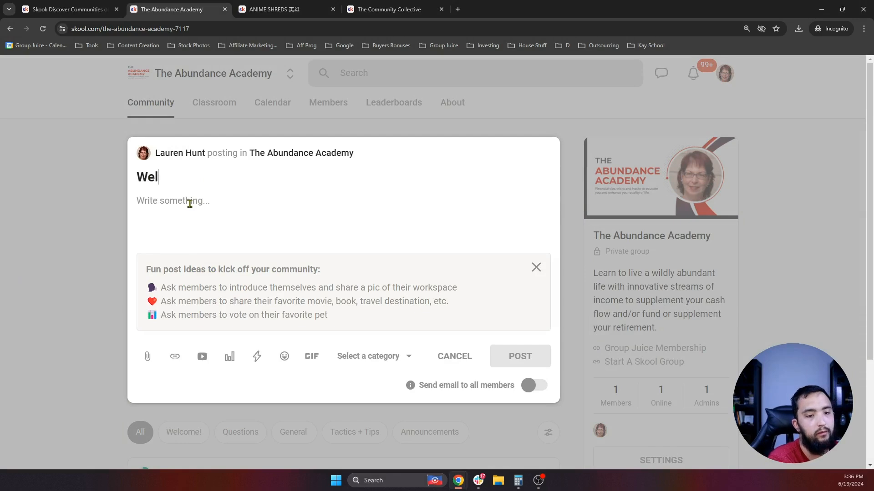
text(ome To The A)
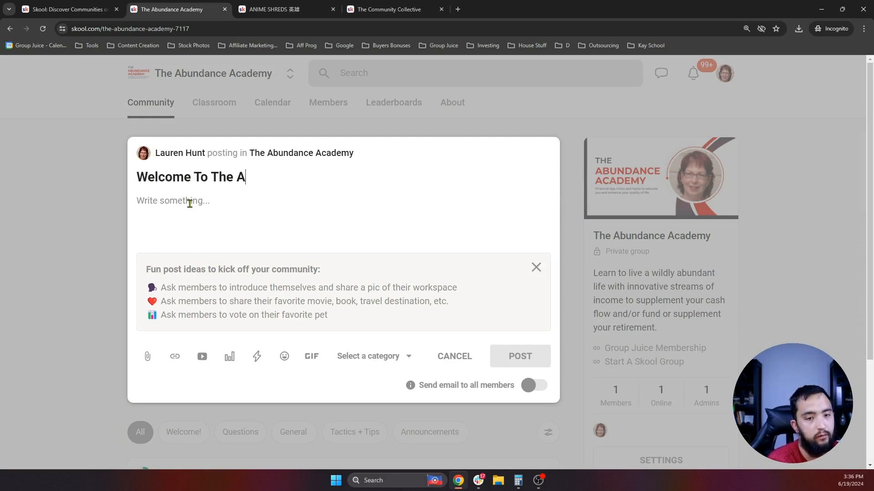
text(bundance A)
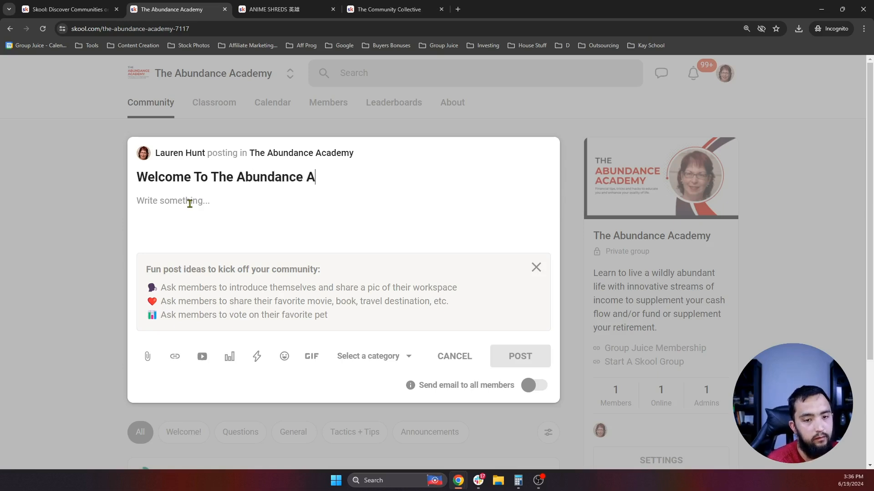
text(cademy!)
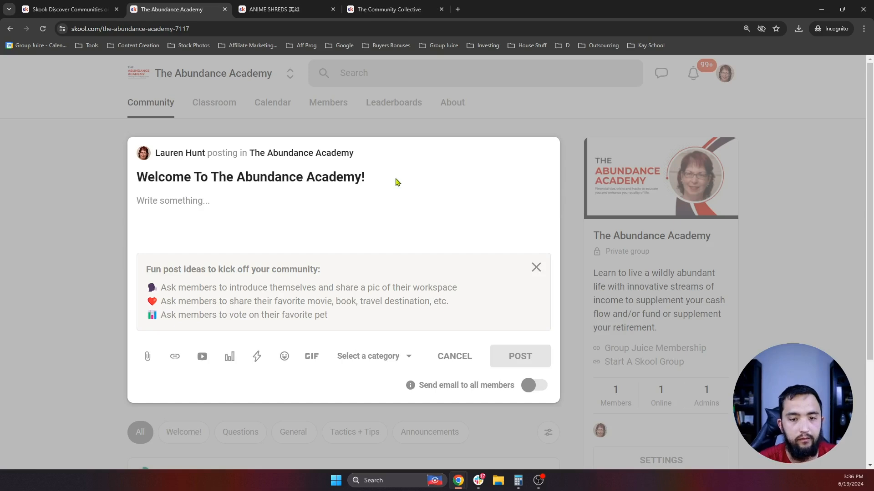
key(super+period)
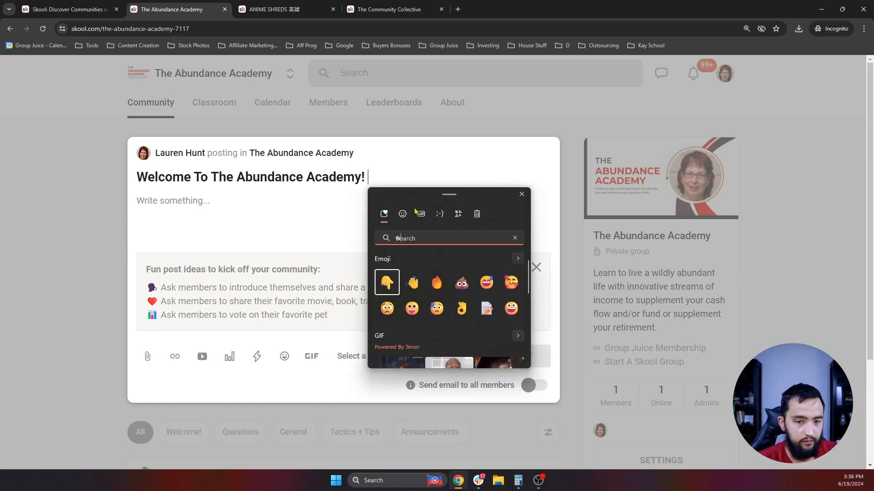
text(w)
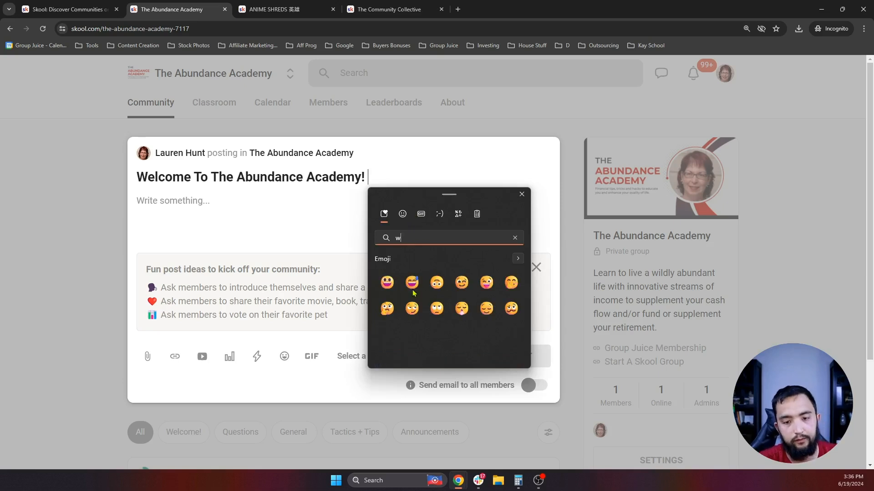
text(ave)
scroll(401, 291, down, 1)
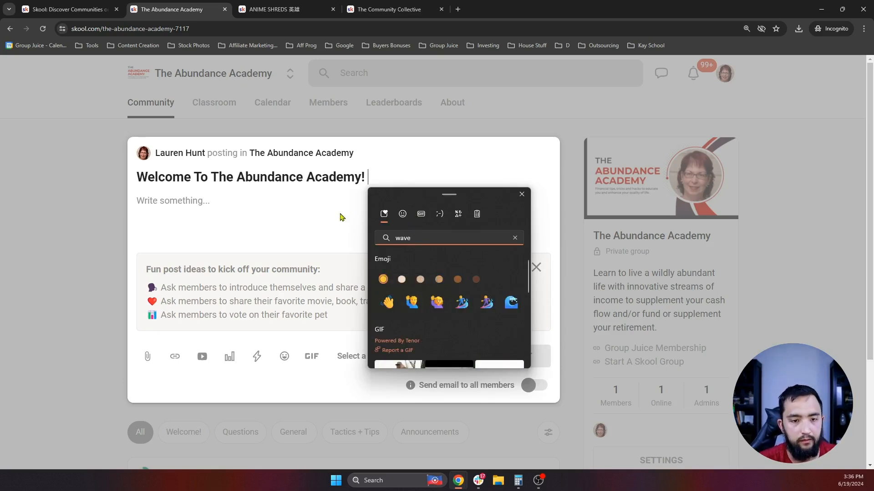
key(Escape)
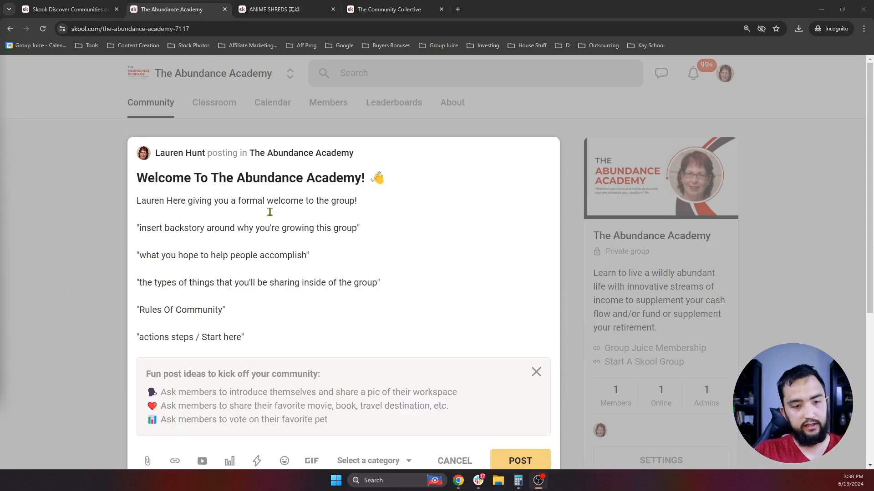
scroll(270, 212, down, 1)
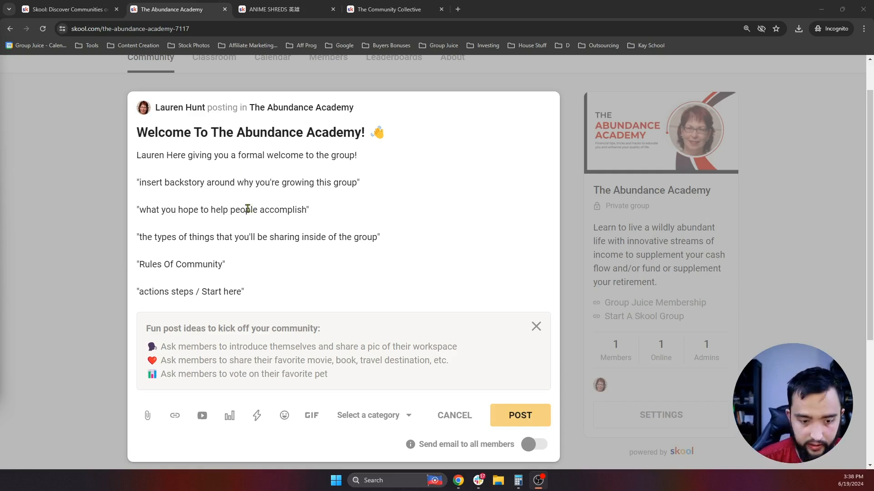
scroll(248, 209, down, 1)
- Set the post's category to Welcome!
click(377, 379)
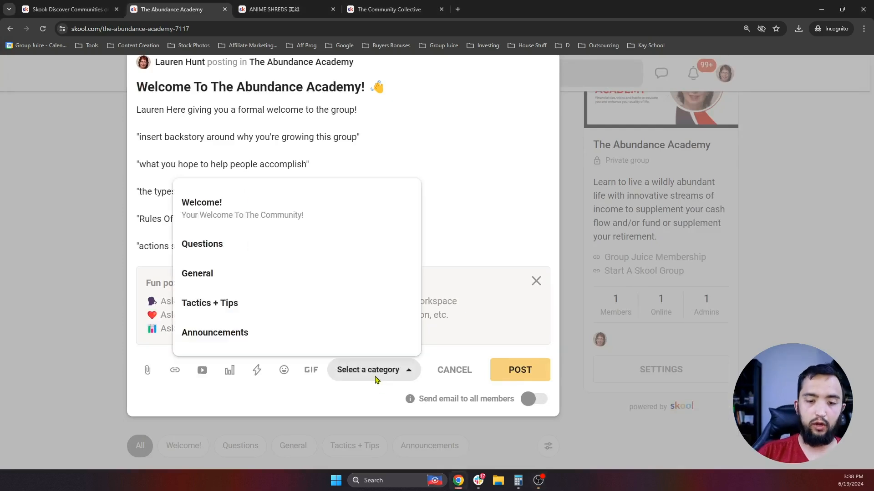
click(248, 211)
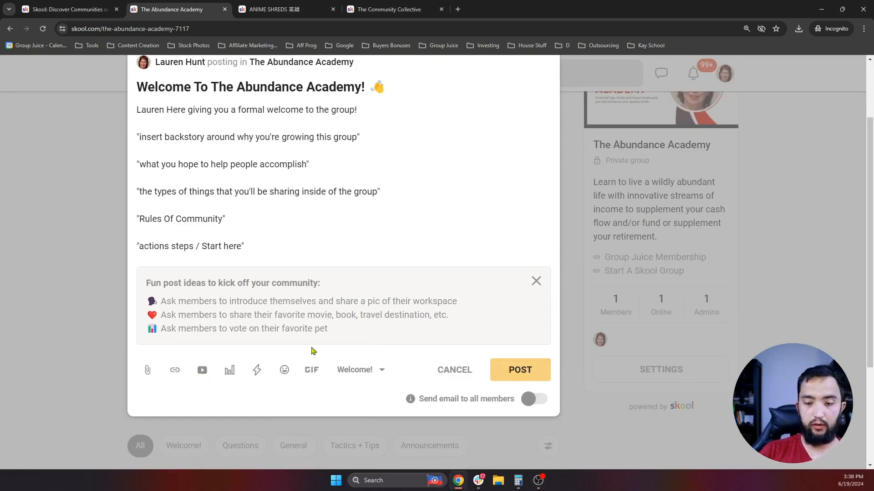
scroll(340, 336, up, 2)
scroll(340, 335, down, 2)
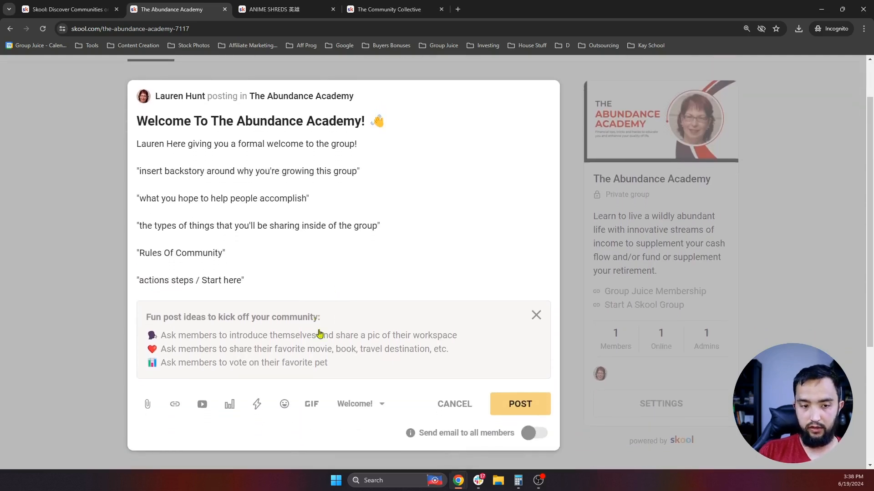
scroll(369, 340, up, 1)
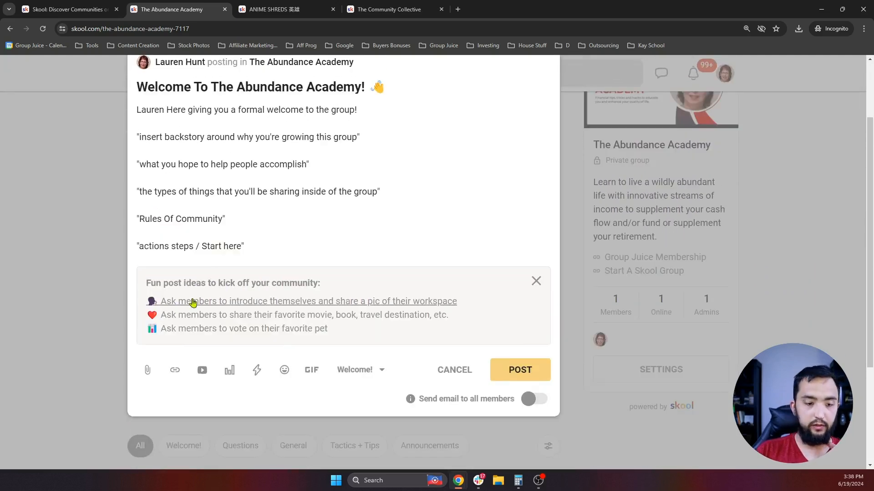
- Attach the Glasses cropped image, remove it again, and publish the post
click(150, 375)
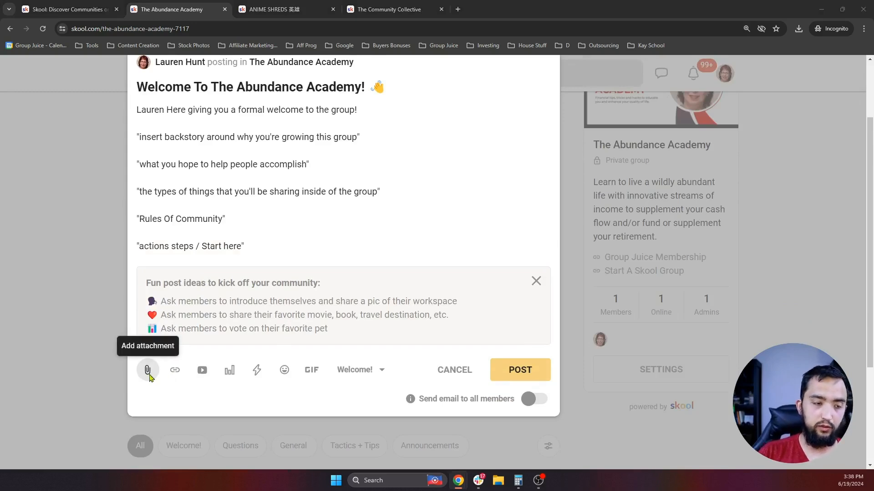
click(148, 370)
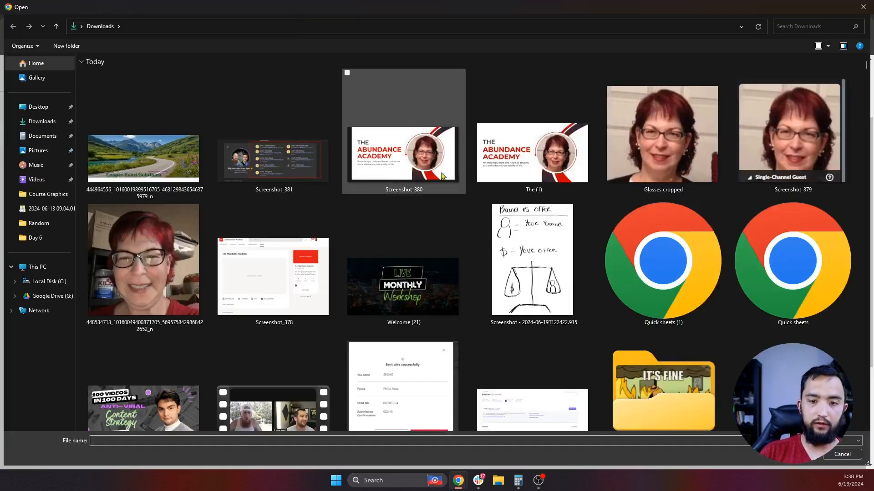
double_click(648, 159)
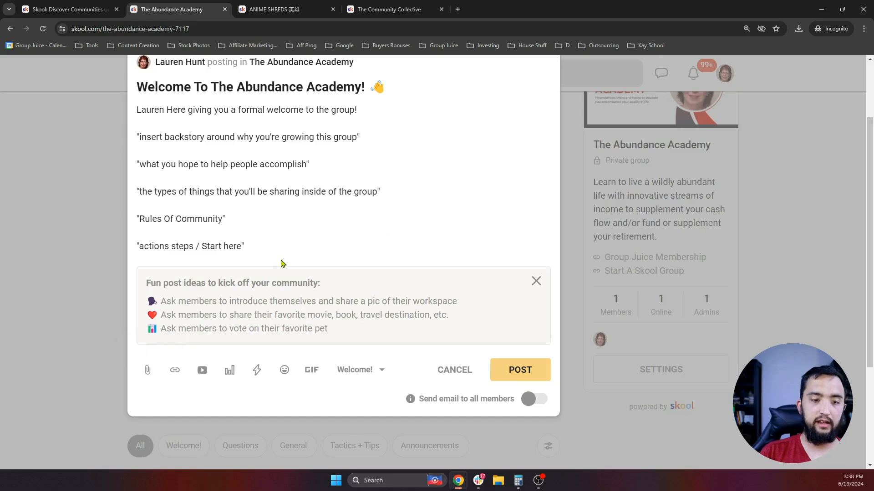
scroll(273, 259, up, 3)
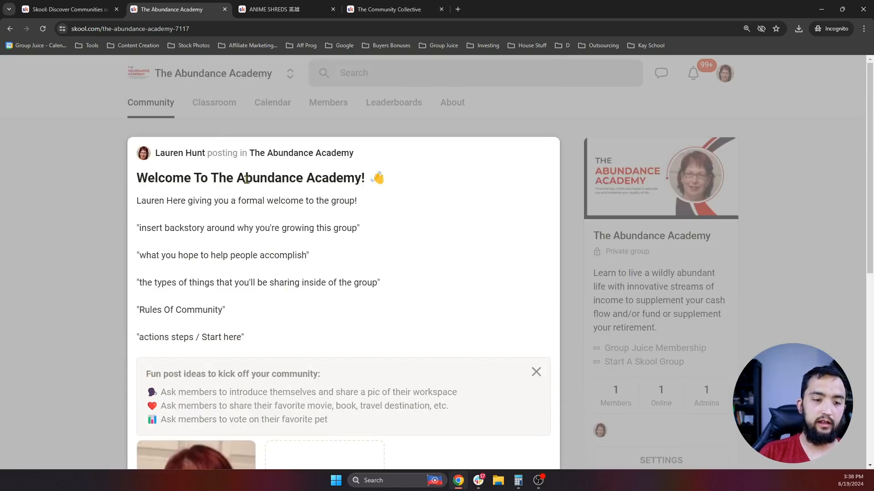
scroll(262, 279, down, 6)
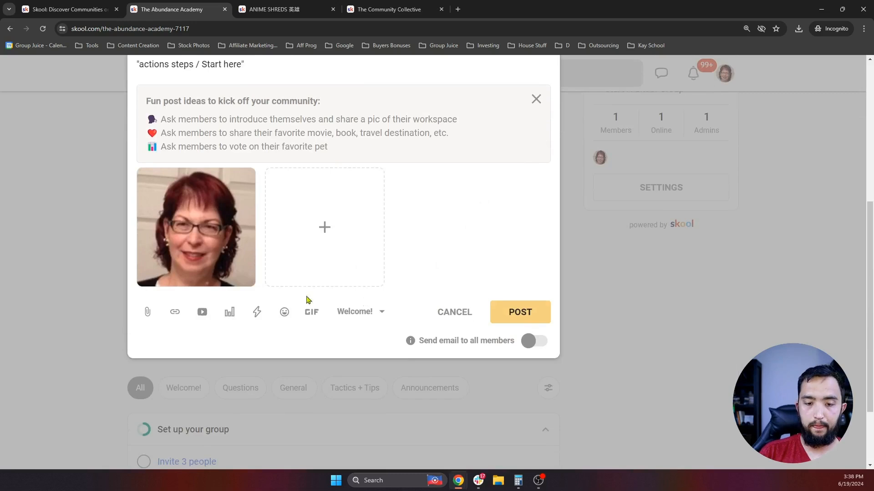
click(241, 180)
scroll(468, 189, up, 2)
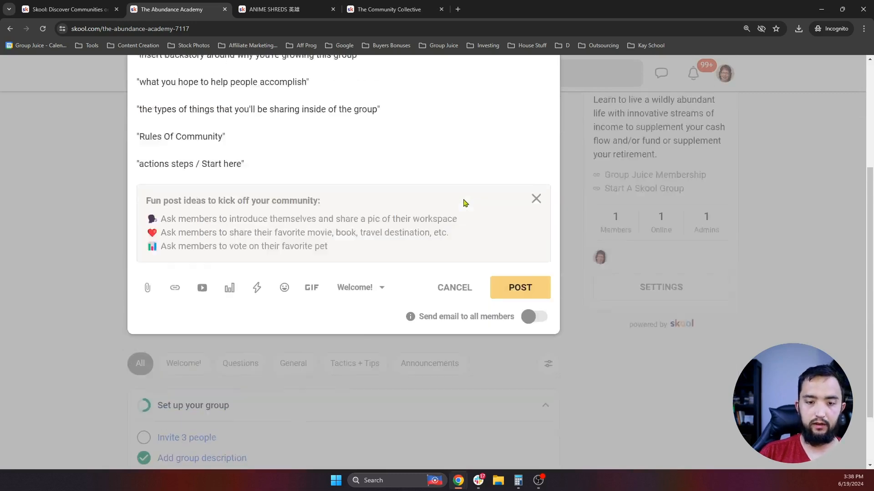
scroll(237, 175, up, 4)
scroll(450, 362, down, 2)
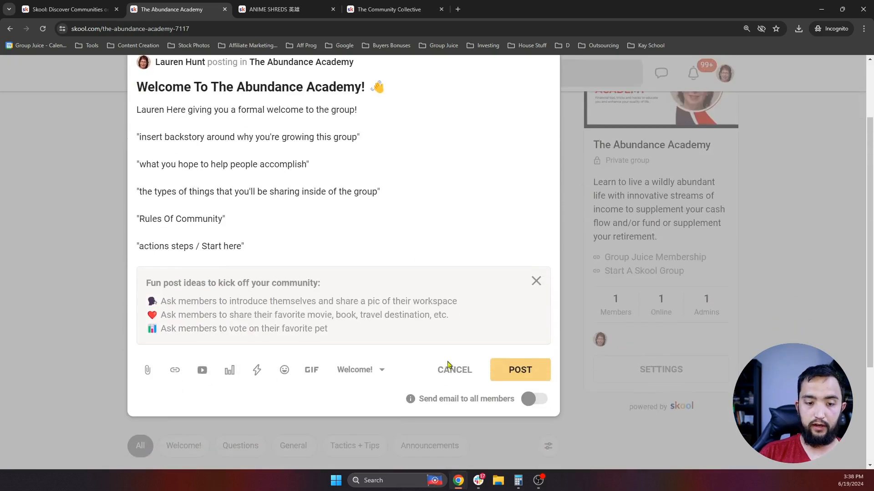
click(527, 372)
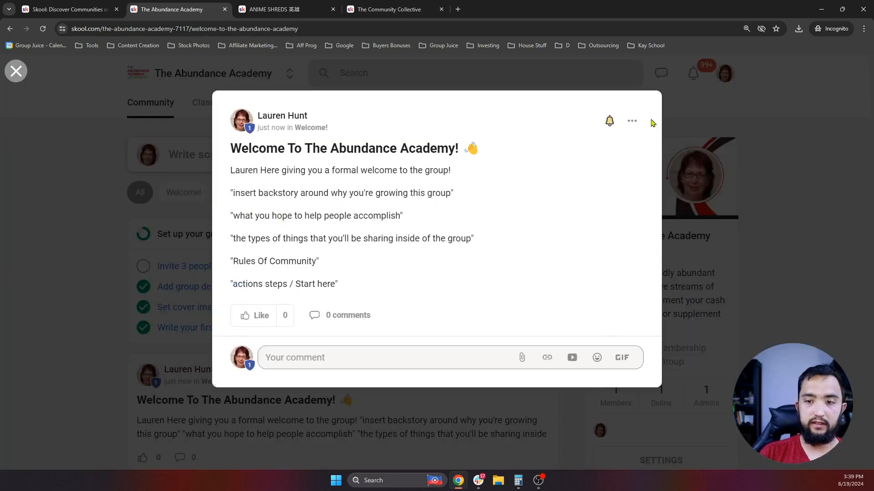
- Open the welcome post, pin it to the feed from its options menu, and close it
click(738, 248)
scroll(542, 232, down, 2)
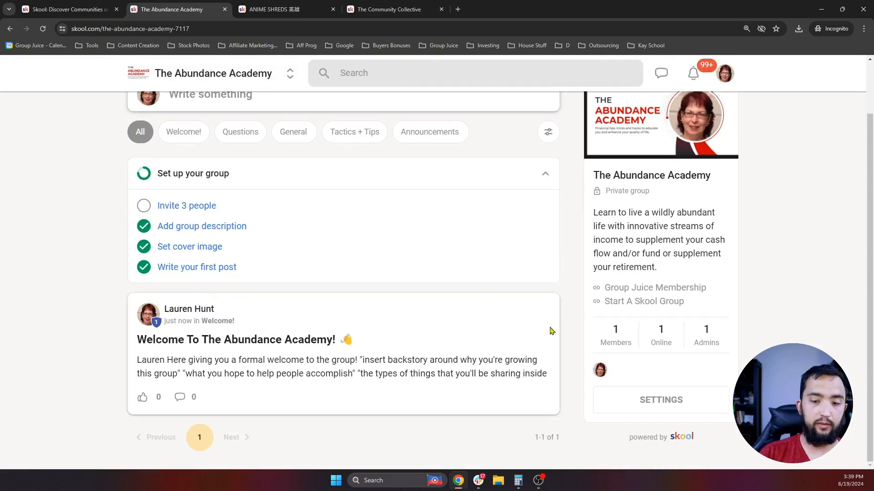
click(469, 323)
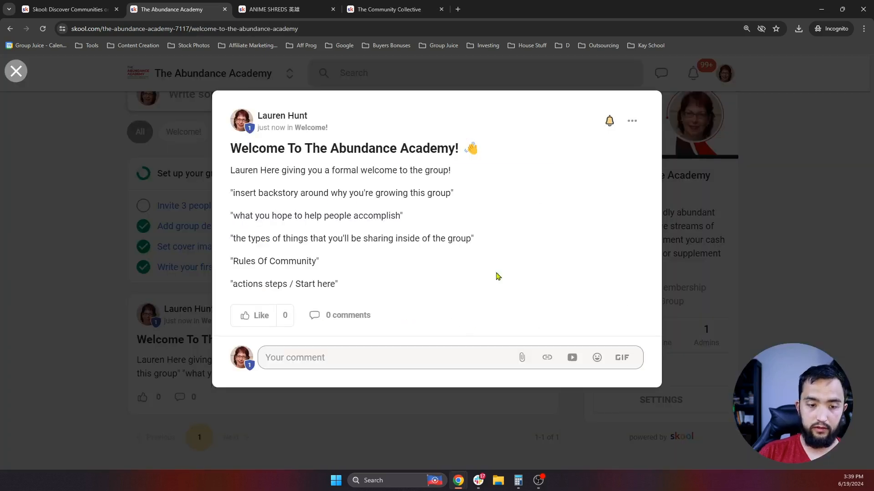
click(632, 122)
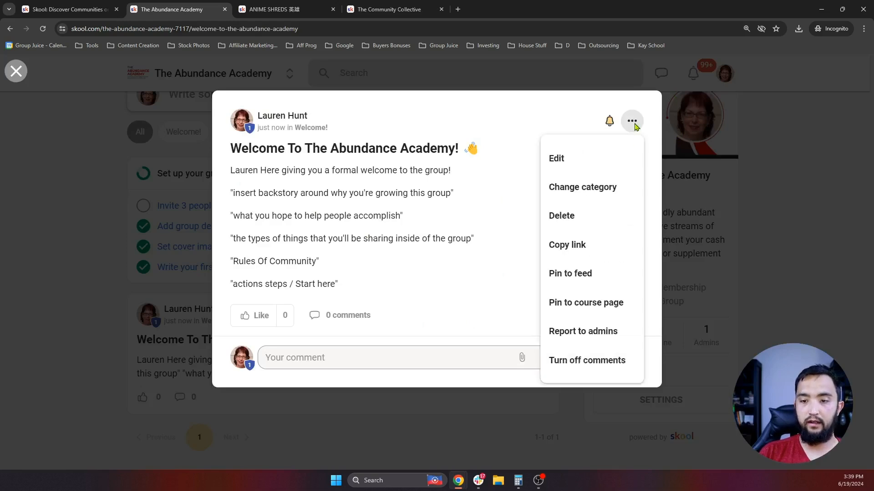
click(580, 285)
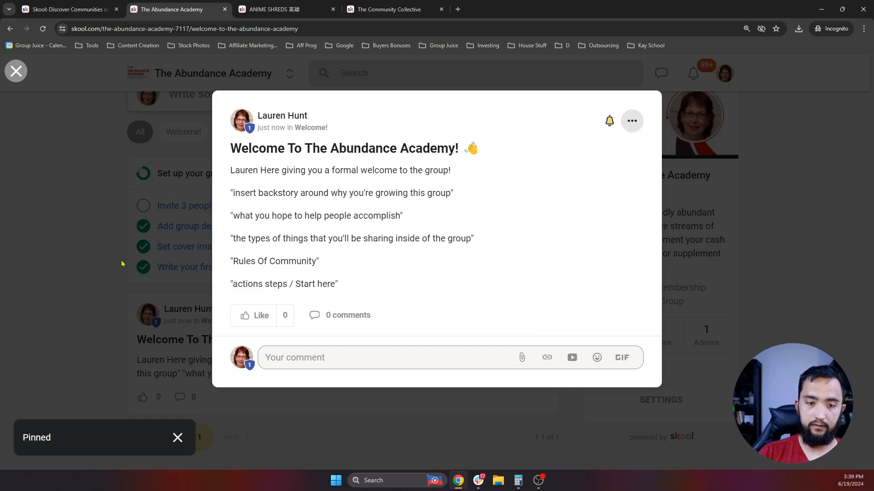
click(85, 267)
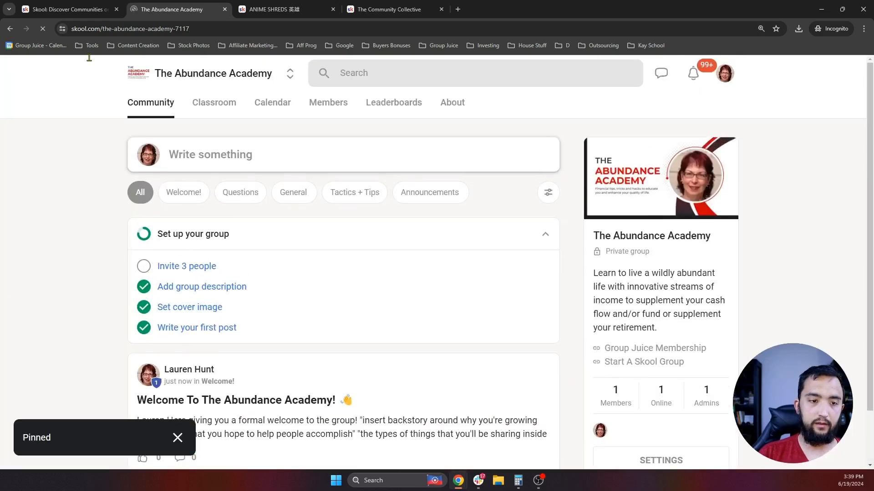
scroll(291, 260, down, 2)
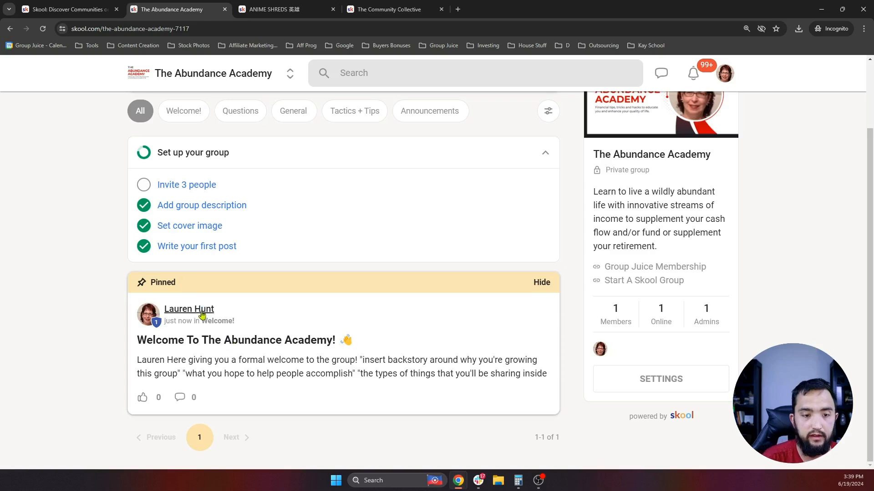
scroll(201, 318, up, 2)
scroll(213, 300, down, 2)
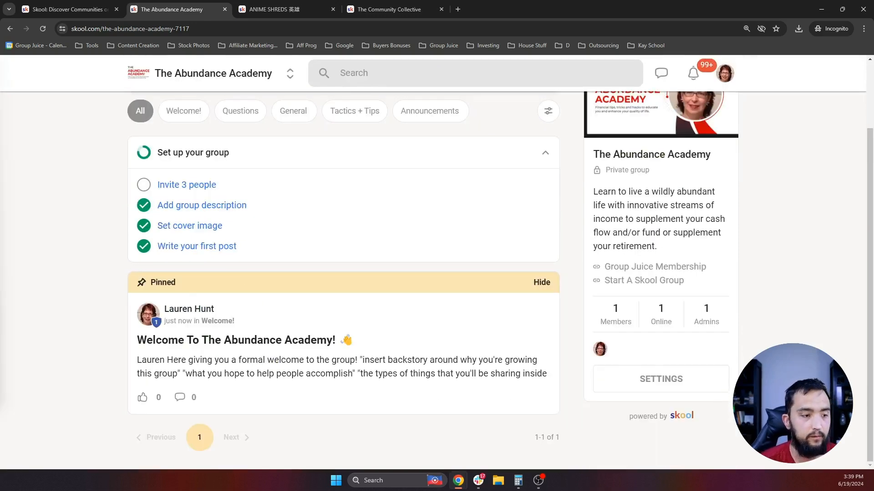
scroll(437, 262, up, 2)
scroll(332, 240, down, 2)
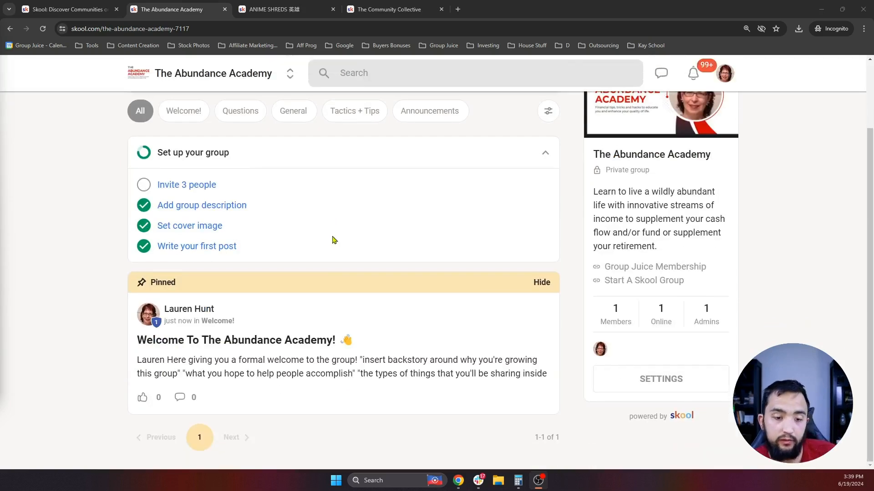
scroll(339, 207, up, 2)
- In Classroom, create a course 'Welcome To The Group!' described 'Watch these first to get the most out of being here!'
click(217, 105)
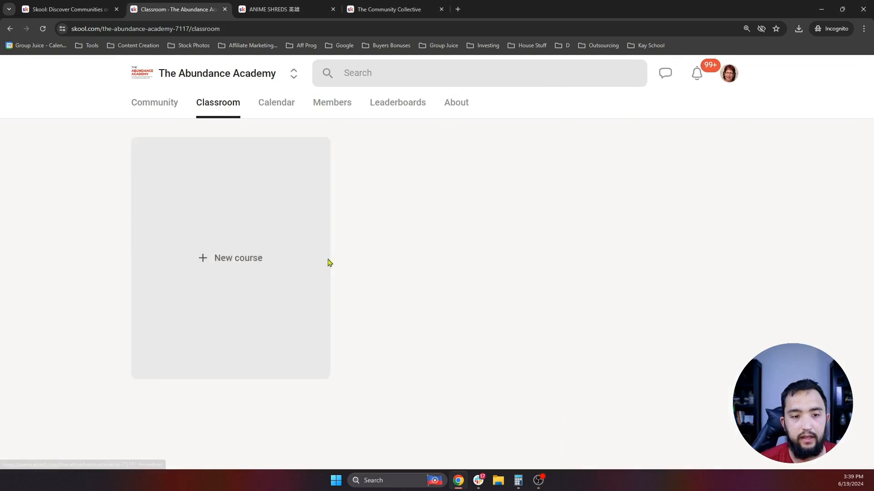
click(258, 271)
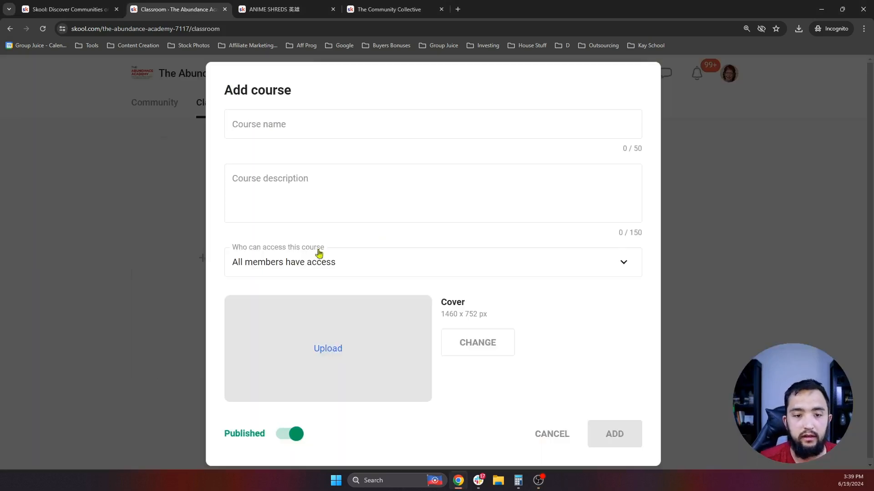
click(314, 122)
text(Welcome To)
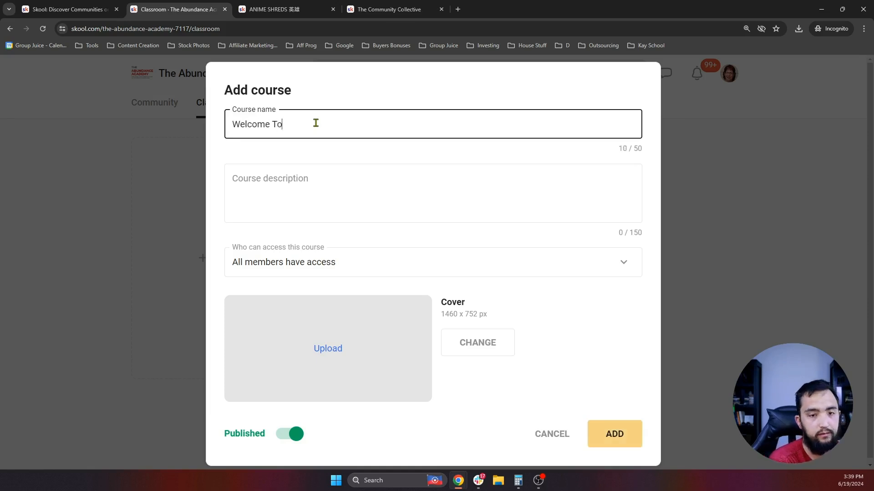
text( The G)
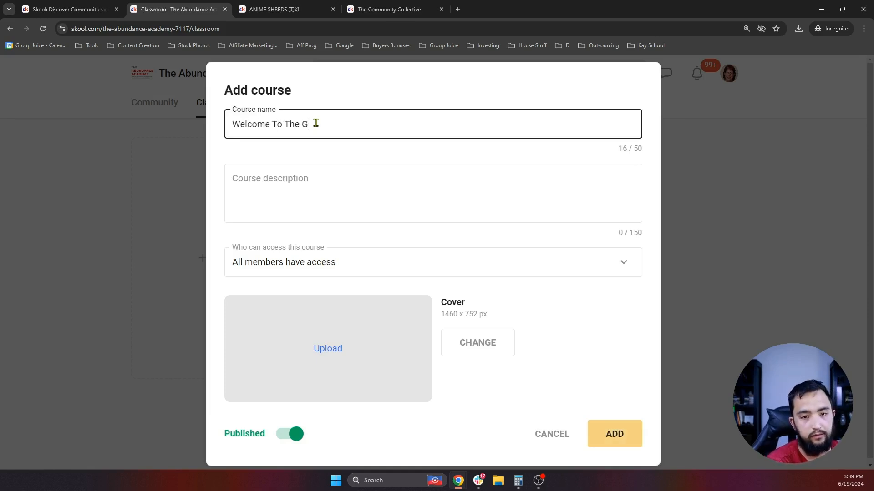
text(roup!)
click(350, 187)
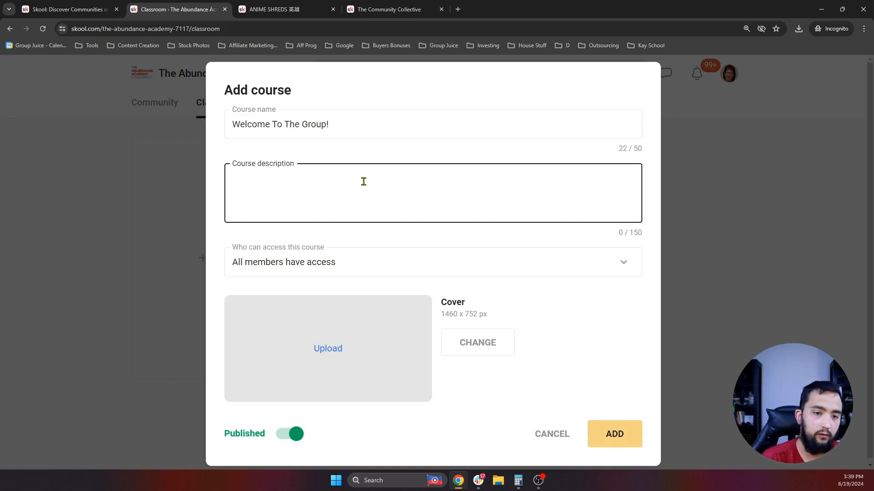
text(Watch thse)
key(BackSpace)
key(BackSpace)
text(ese)
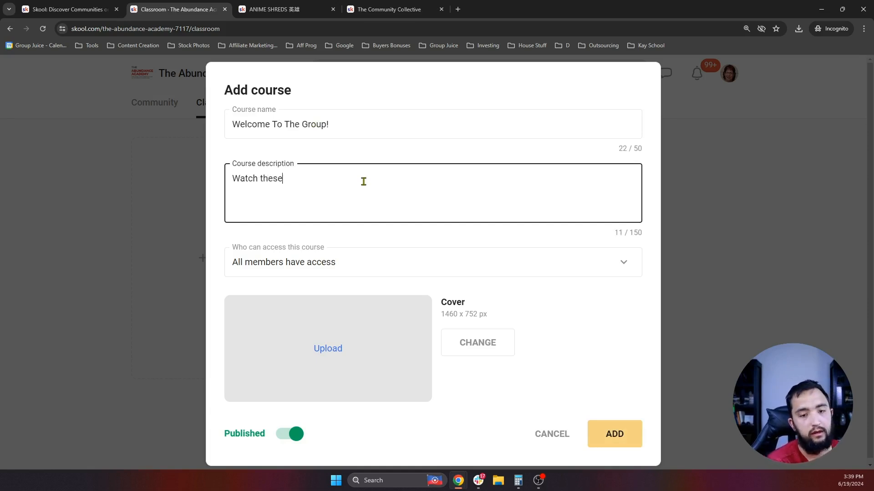
text( first to get the most)
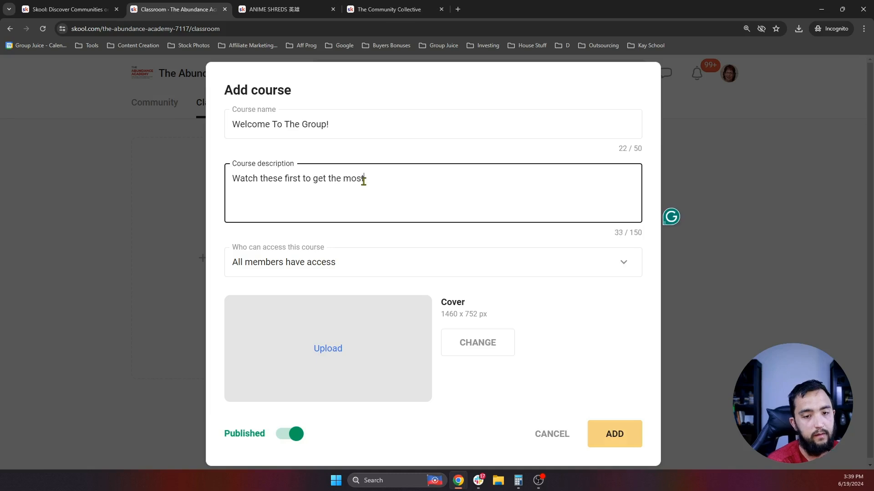
text( out of being here!)
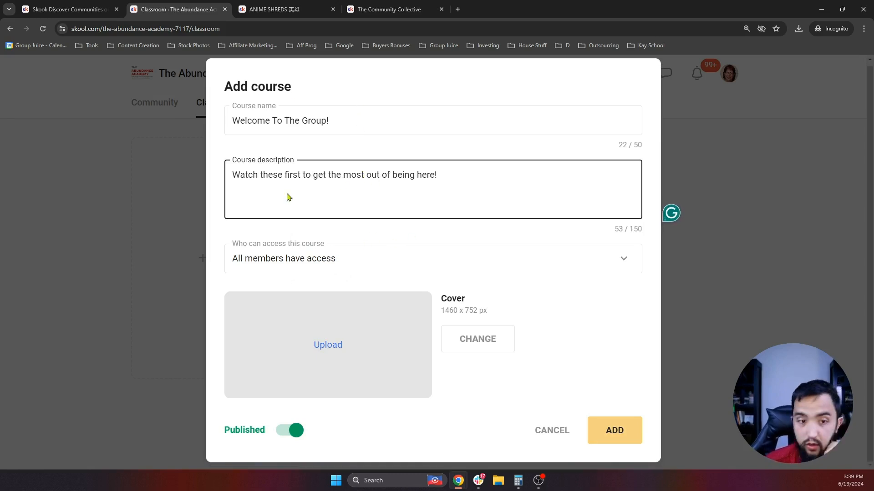
click(353, 262)
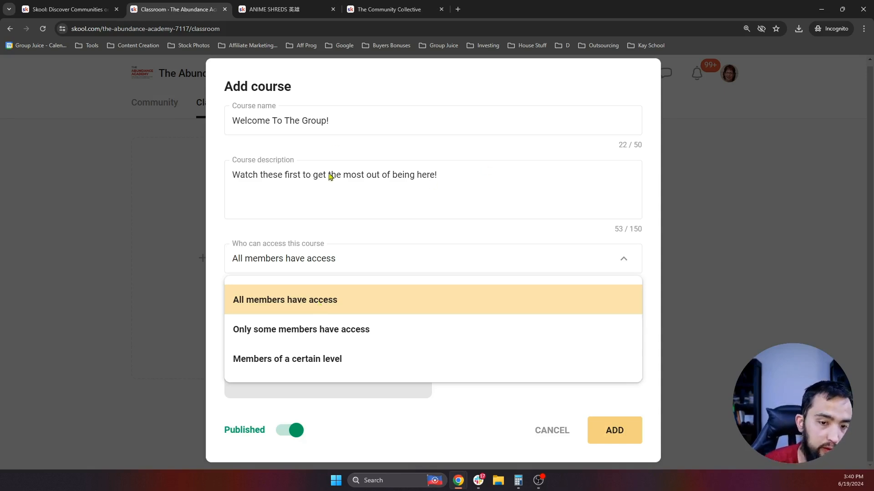
click(295, 120)
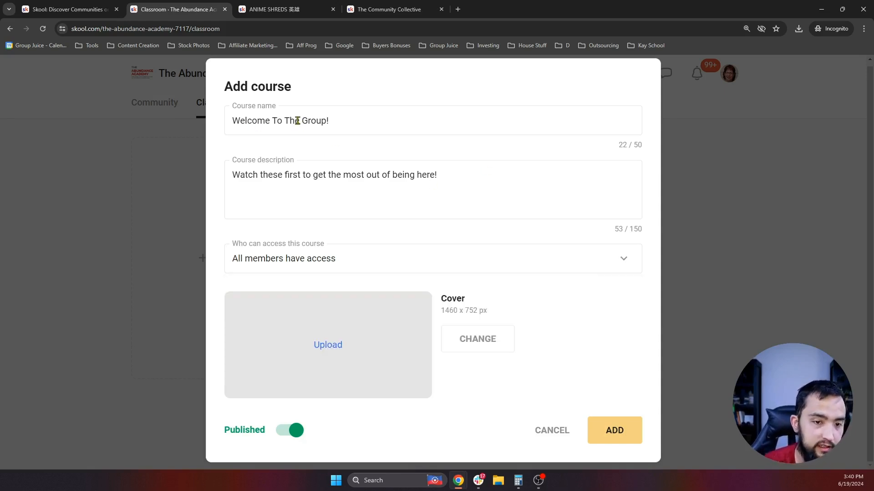
click(331, 260)
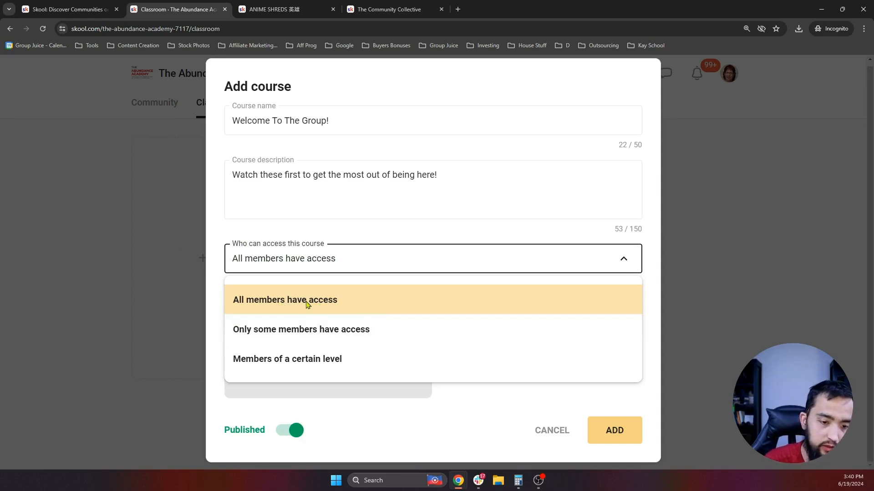
click(286, 330)
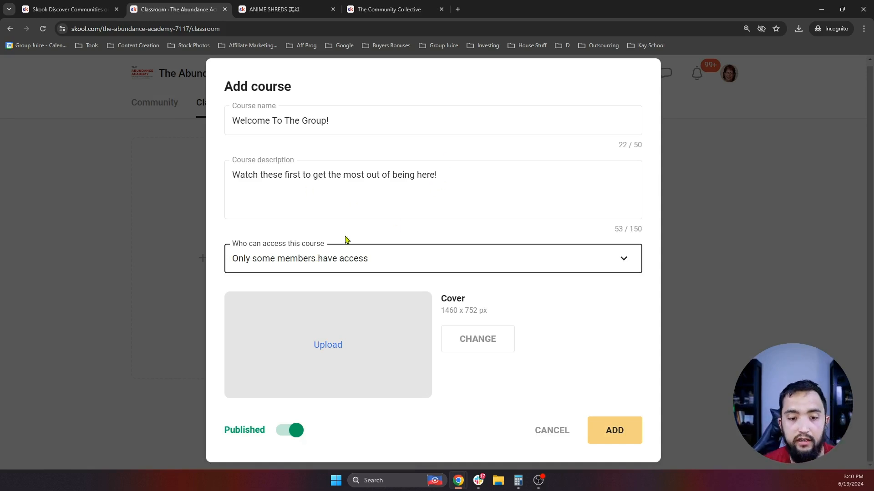
click(359, 264)
click(324, 362)
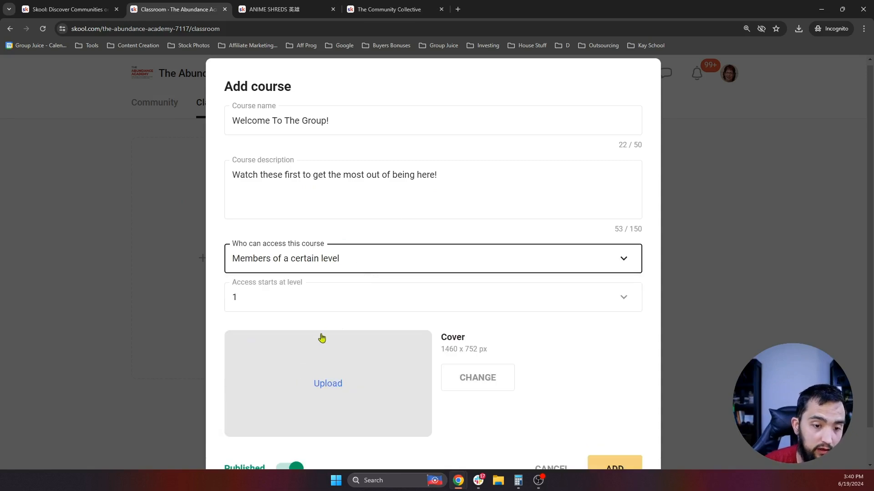
click(339, 304)
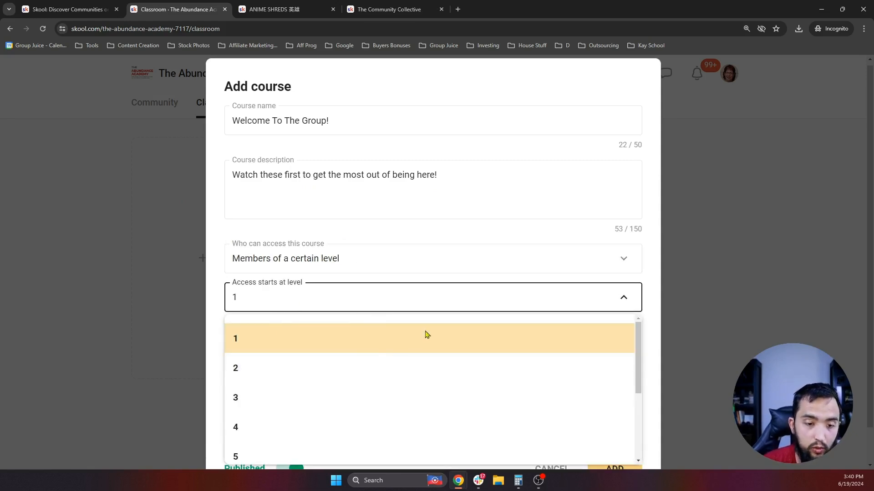
scroll(308, 410, down, 3)
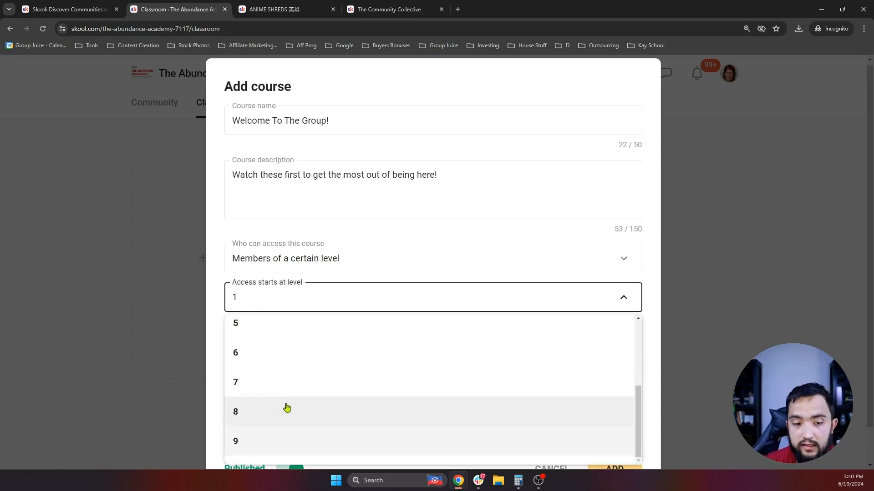
scroll(291, 400, up, 3)
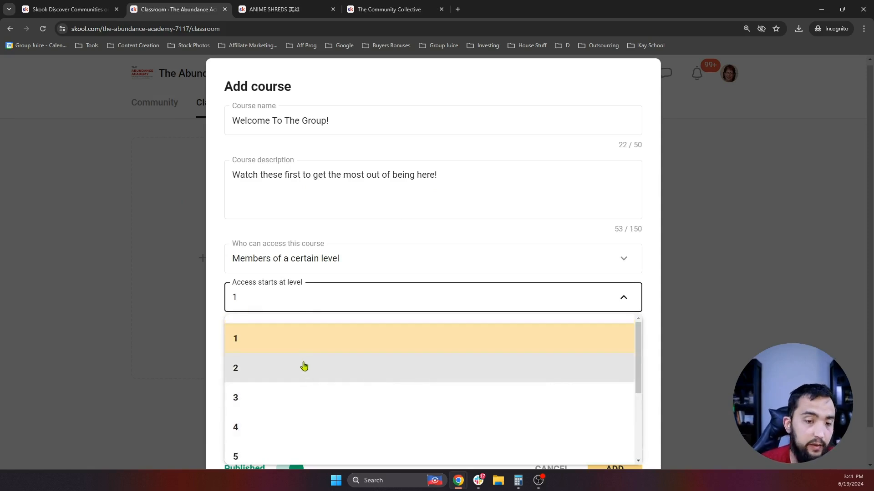
click(249, 342)
click(364, 271)
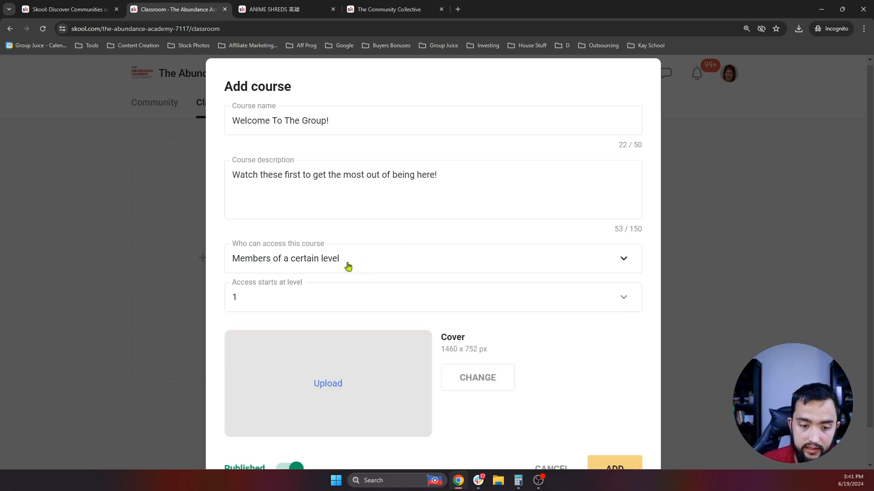
click(346, 266)
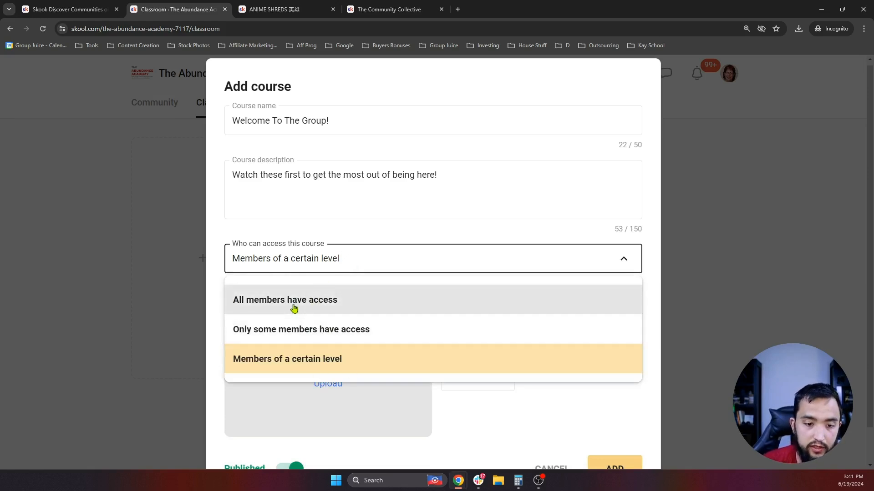
click(309, 306)
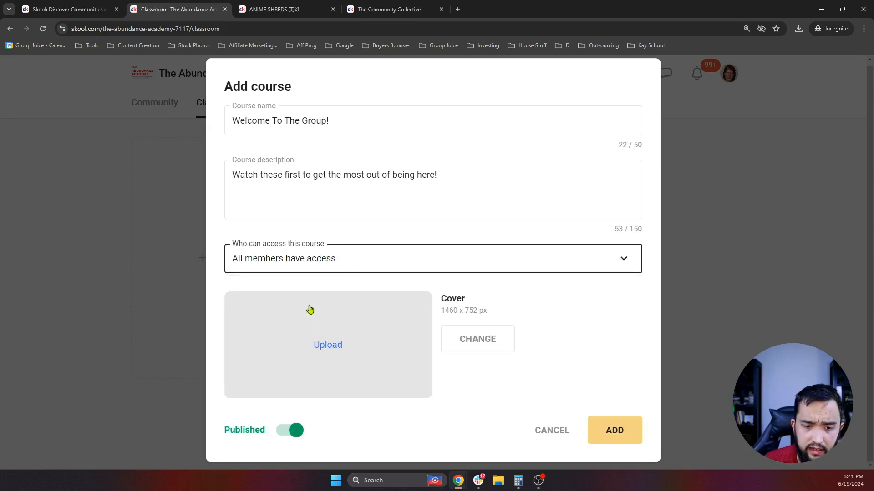
- Upload and save the WELCOME image as the course cover, then add the course
click(340, 363)
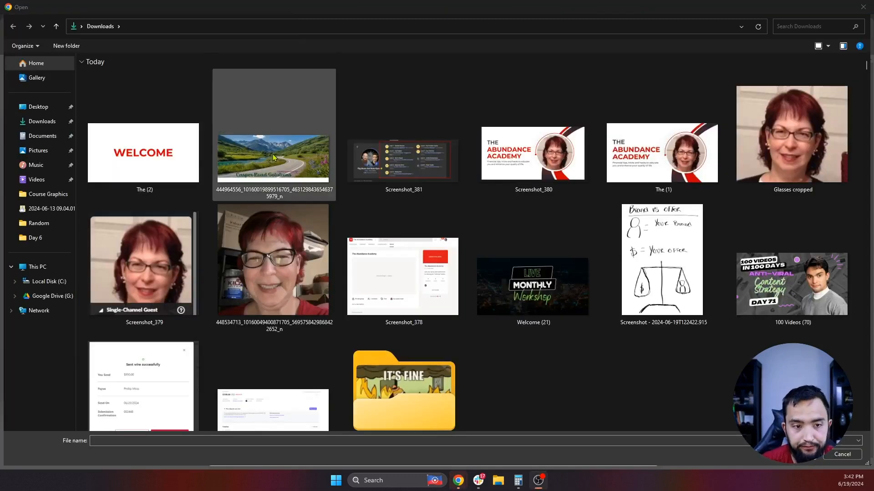
double_click(150, 159)
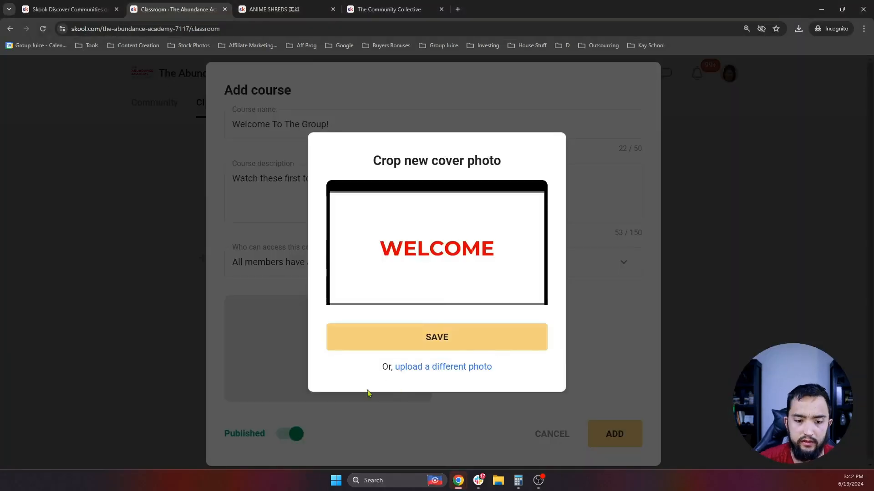
click(460, 341)
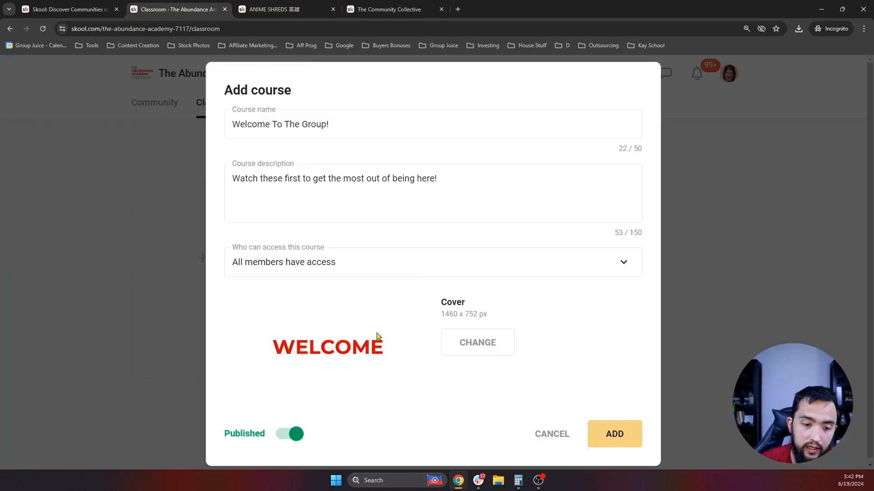
click(612, 430)
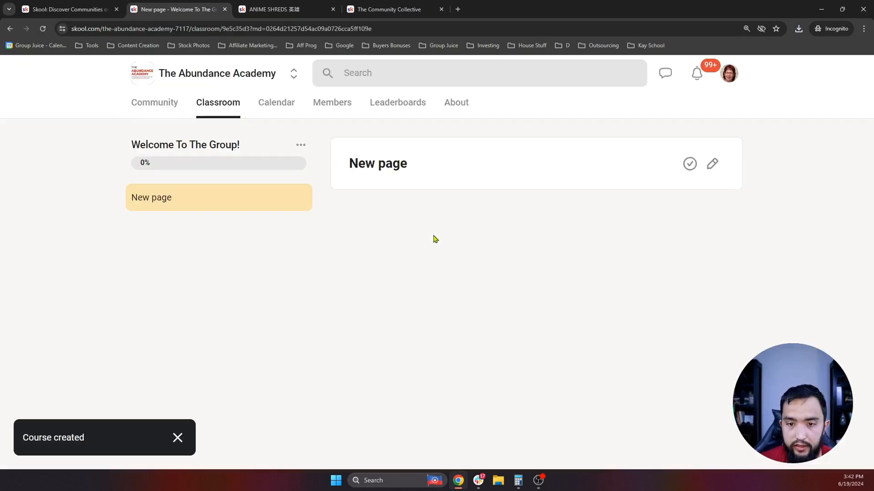
- Go back through the classroom and open the Welcome To The Group! course with its New page lesson
click(162, 111)
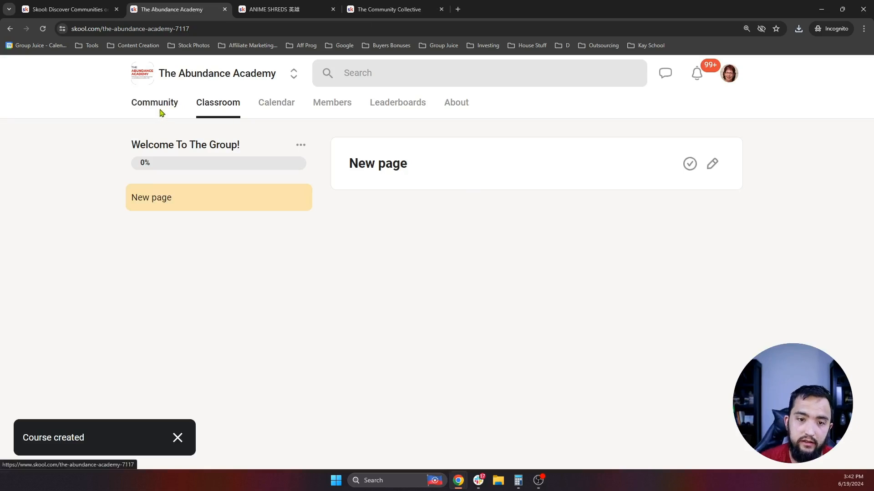
scroll(159, 193, down, 2)
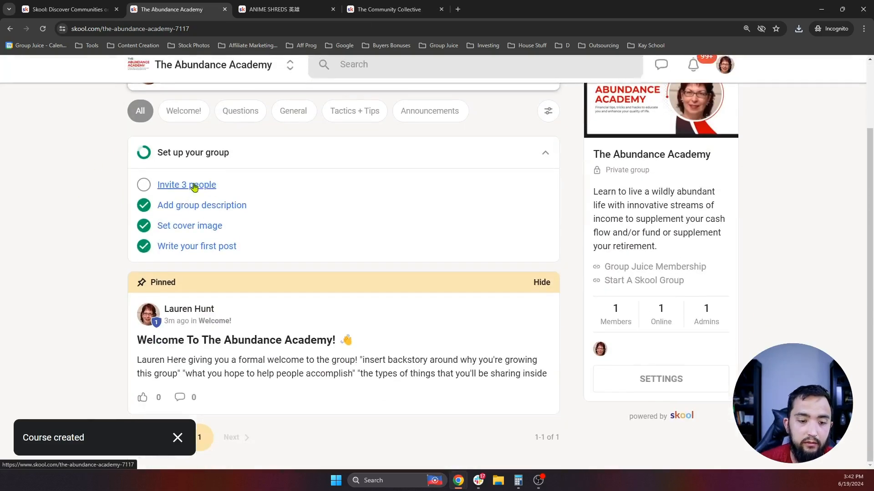
scroll(178, 187, up, 2)
click(215, 108)
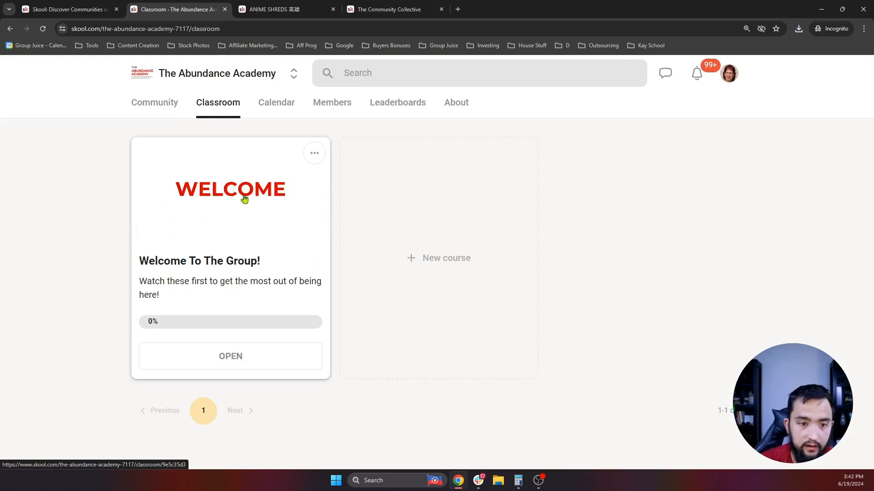
click(244, 197)
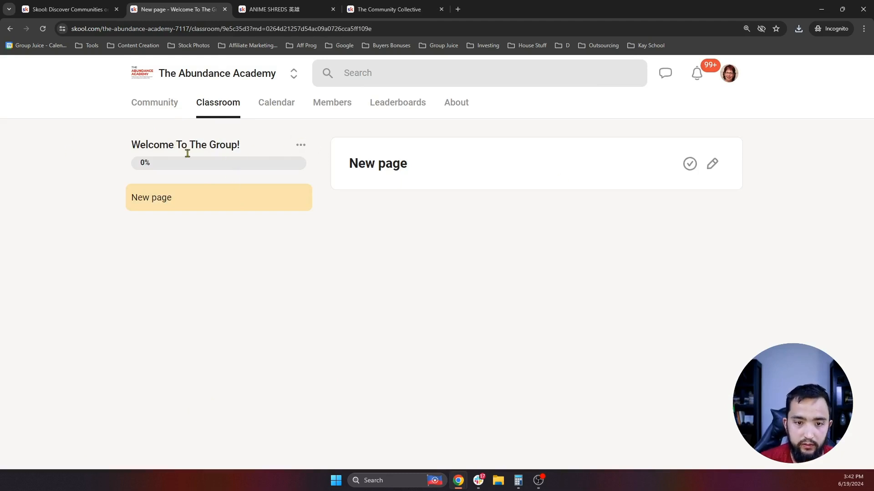
drag(253, 146, 115, 140)
- Look over the New page lesson's options and editor, closing them without changes
click(222, 145)
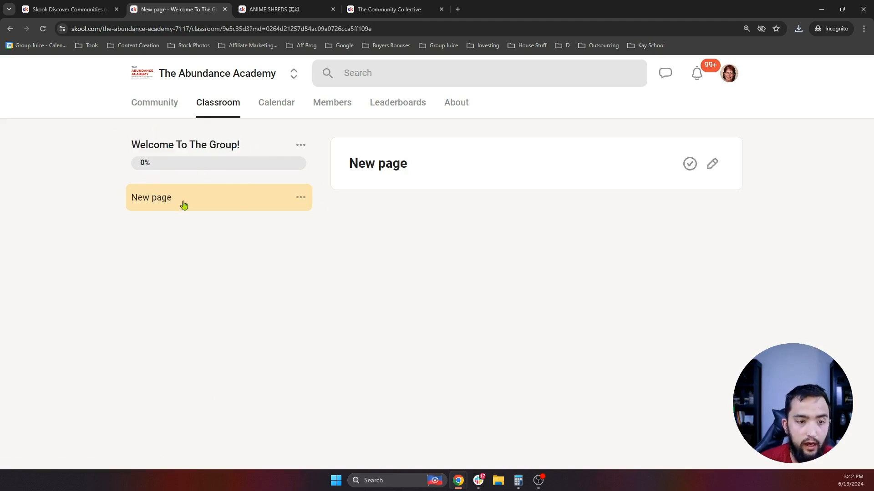
click(301, 197)
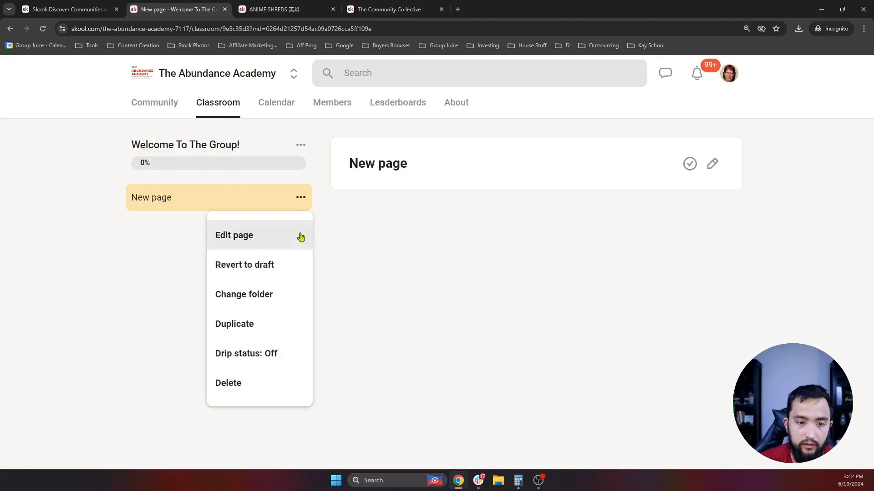
click(273, 241)
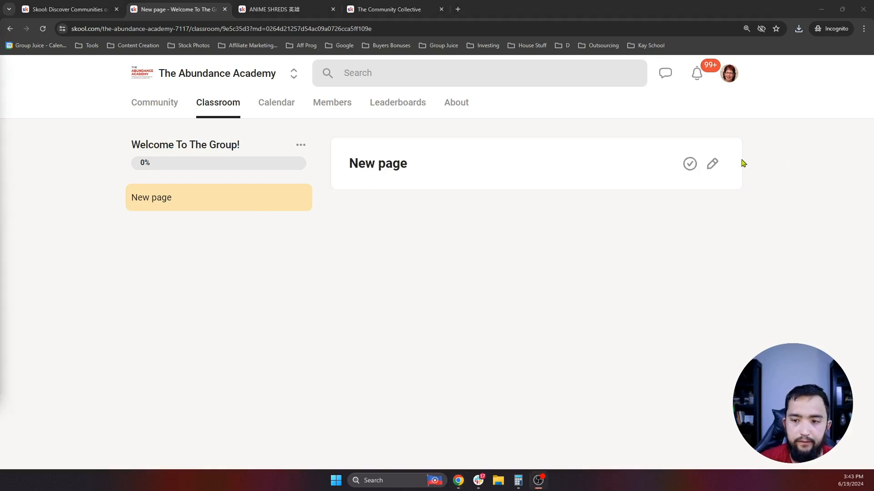
click(718, 166)
click(374, 258)
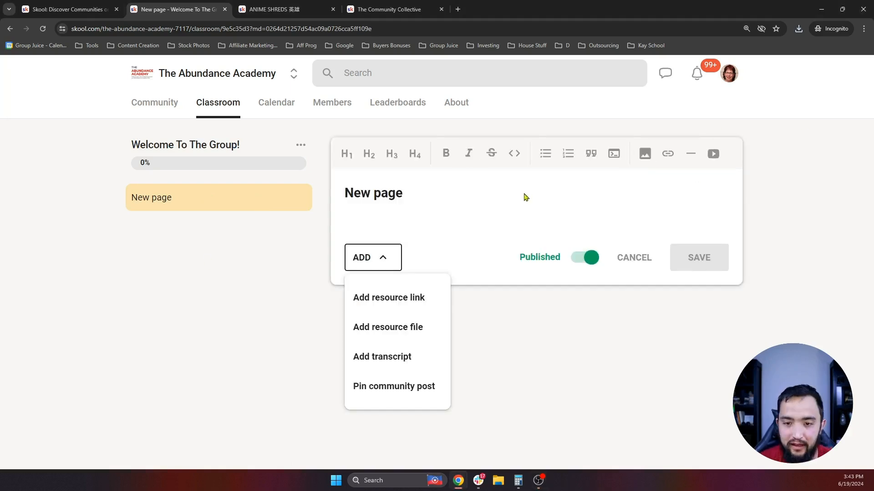
click(529, 212)
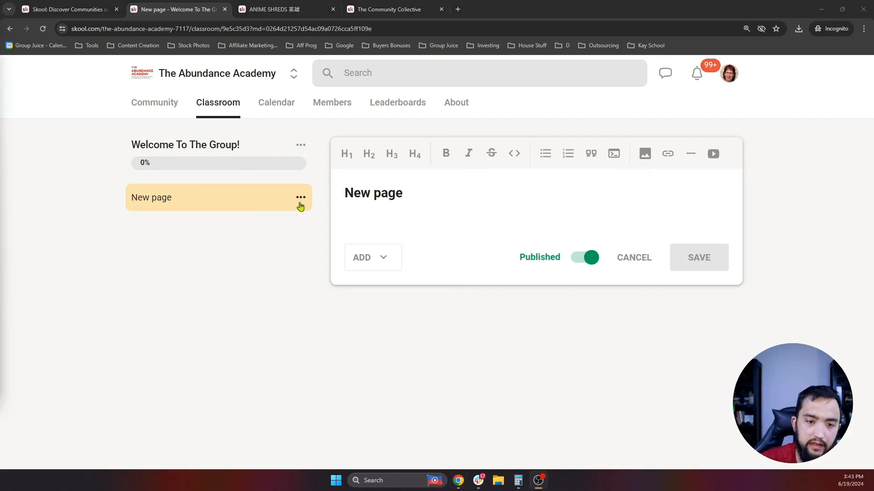
- Retitle the New page lesson to 'Welcome & Intro!' and save it
click(301, 200)
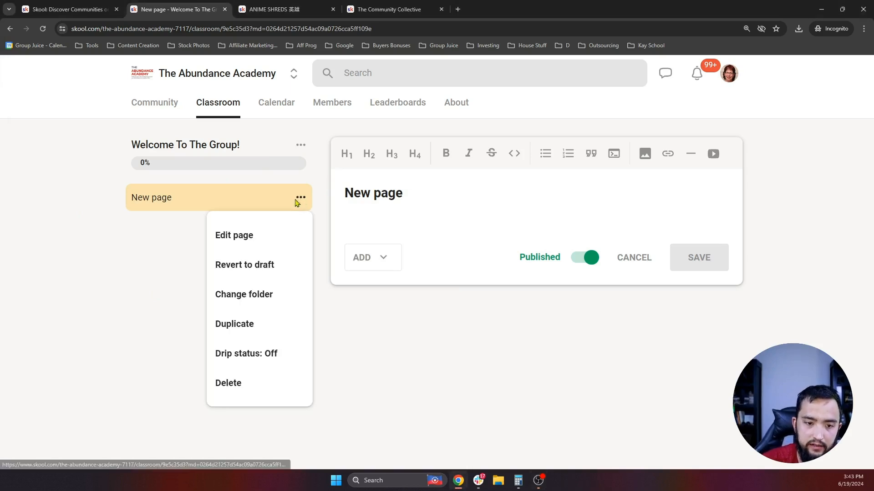
click(248, 240)
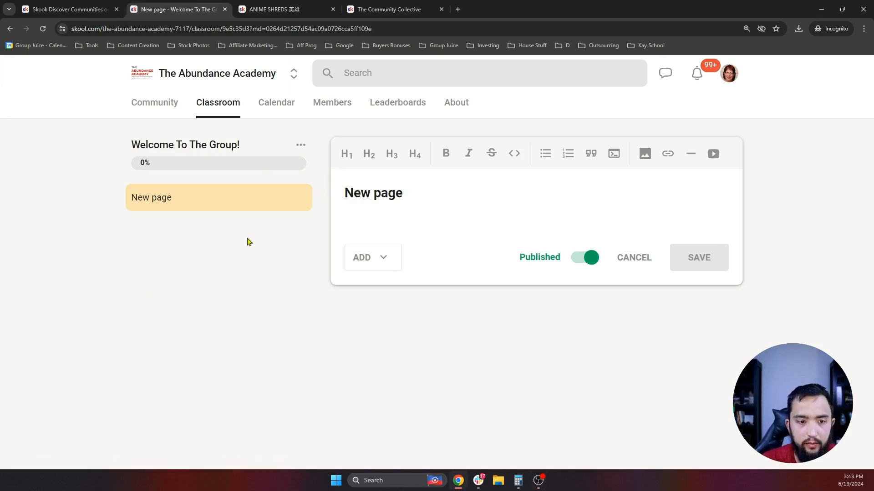
triple_click(413, 196)
text(We)
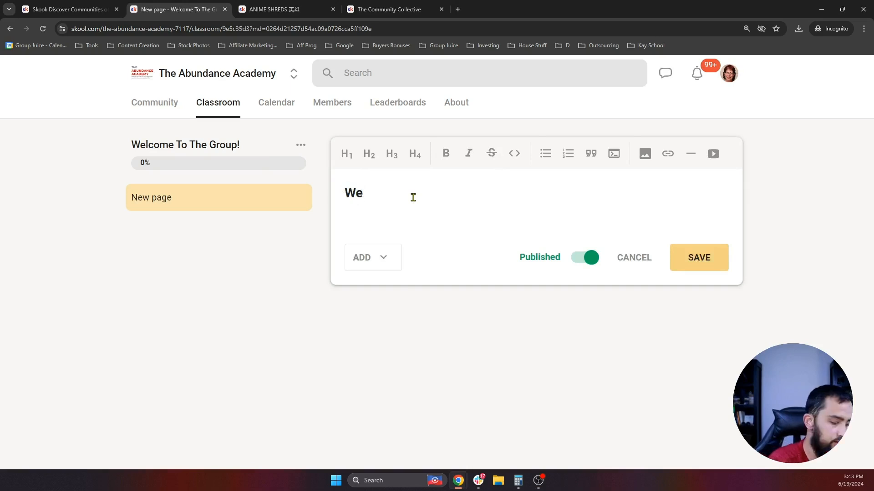
text(lcome )
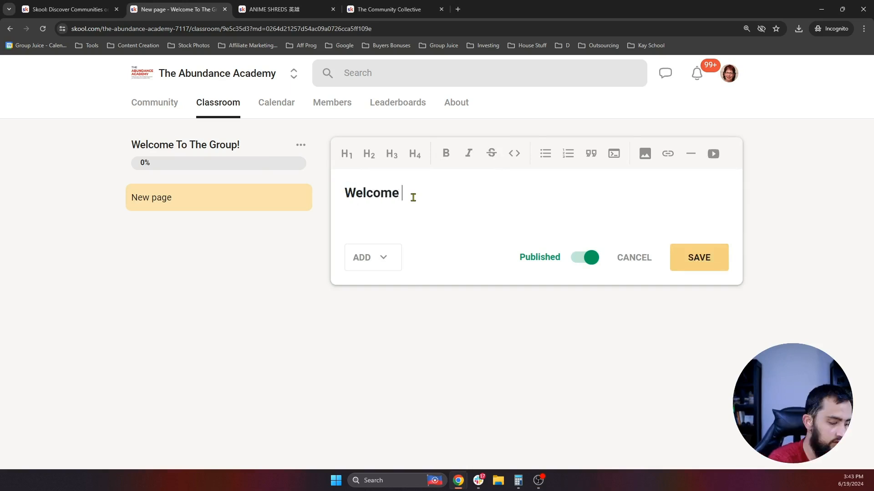
text(& intr)
key(BackSpace)
key(BackSpace)
key(BackSpace)
key(BackSpace)
text(Int)
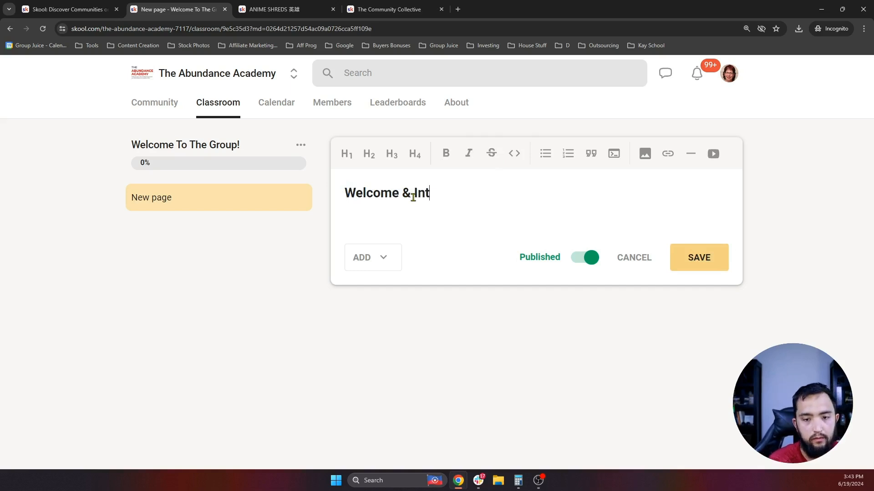
text(ro!)
click(688, 270)
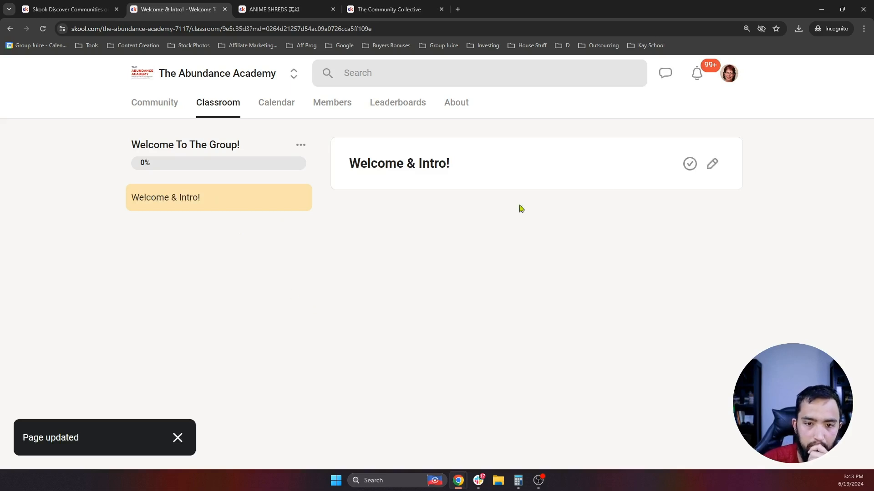
- Reopen the Welcome & Intro! lesson editor and cancel the Add a video dialog
click(712, 165)
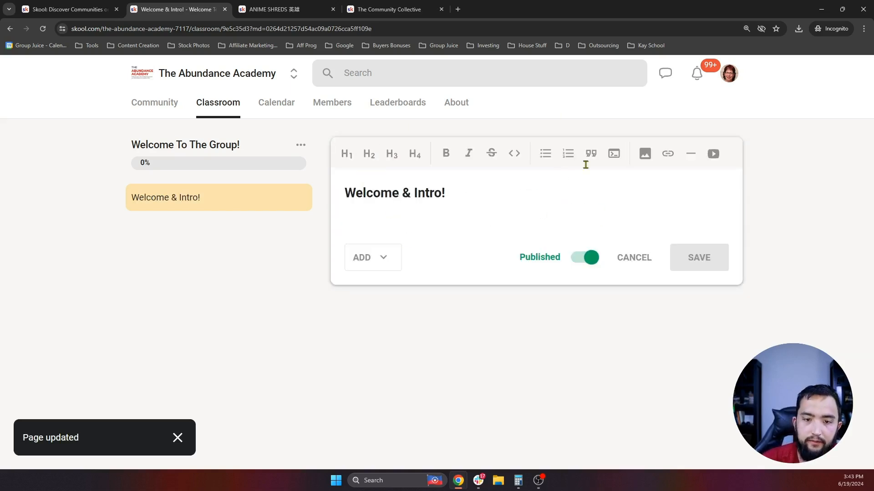
click(713, 153)
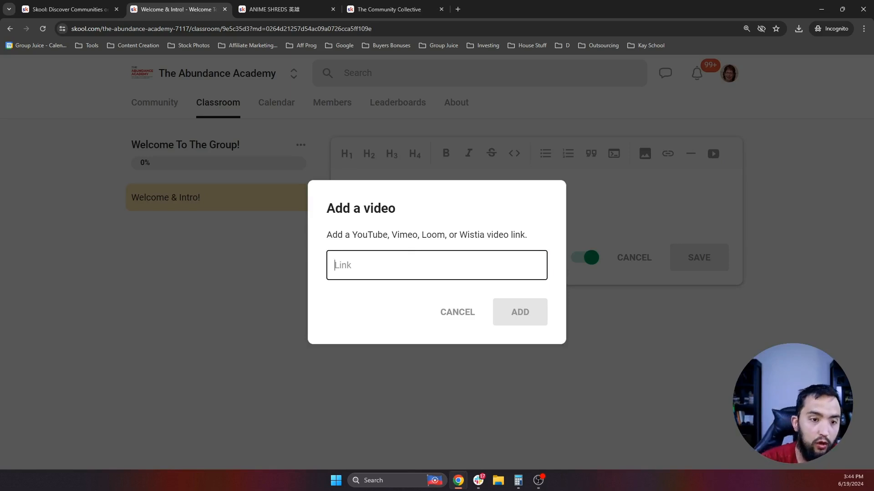
click(442, 313)
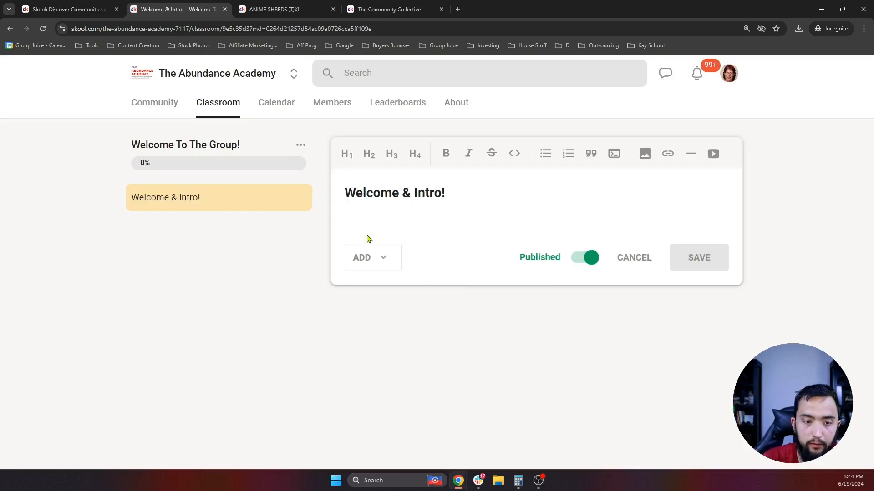
click(301, 198)
click(301, 145)
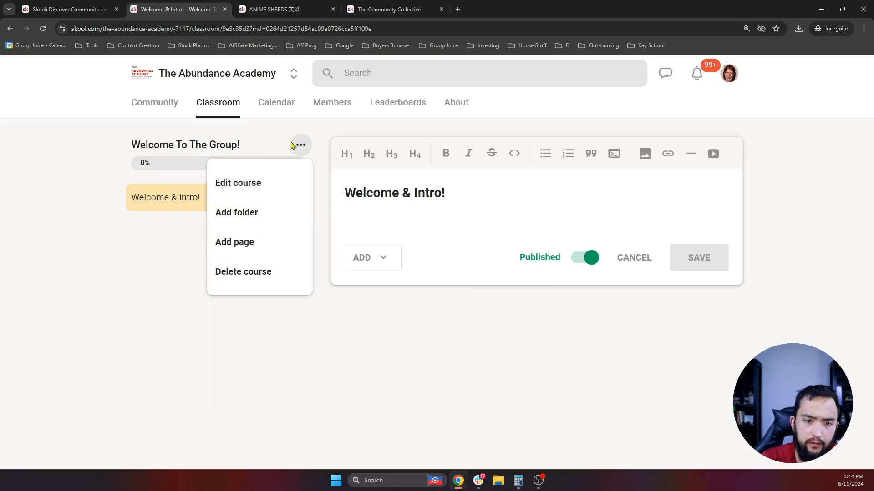
- Add a Welcome course page titled 'What To Expect From This Group!' and save it
click(249, 245)
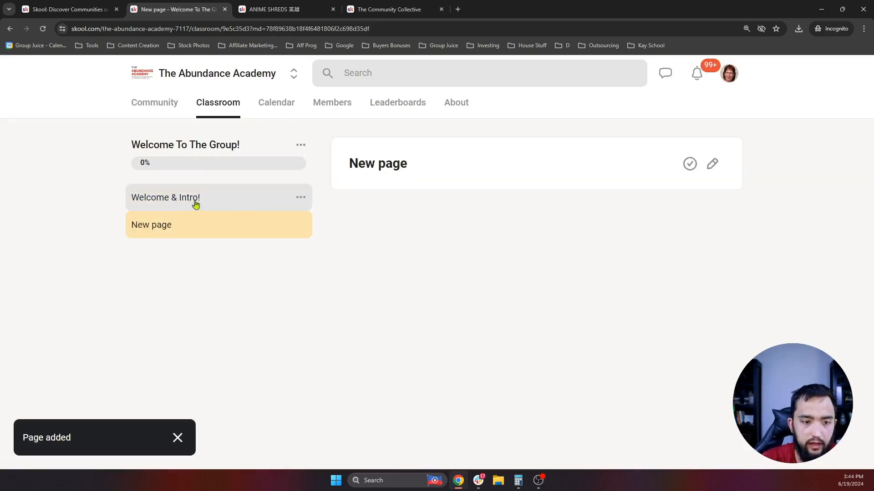
click(713, 163)
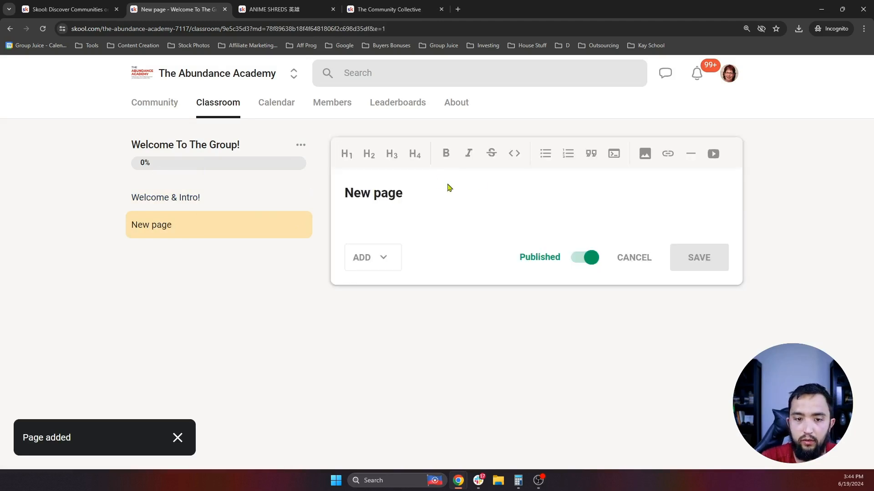
key(ctrl+a)
text(What to)
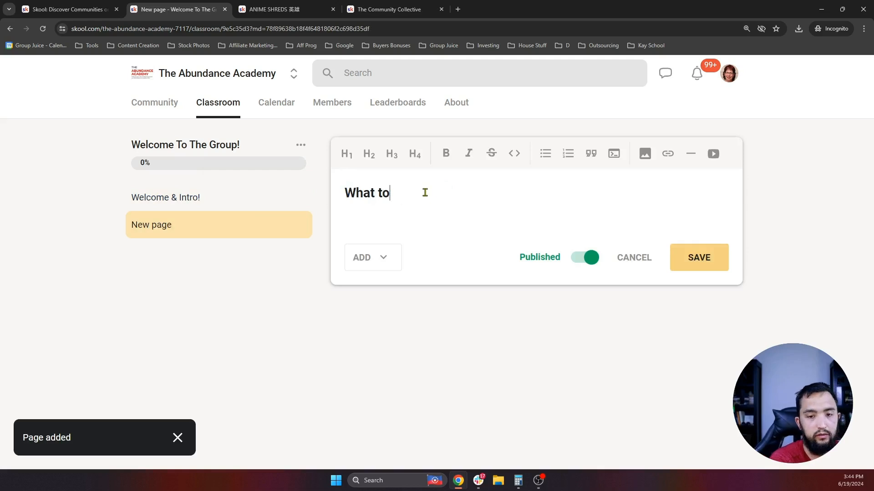
text(o e)
key(BackSpace)
text(Expe)
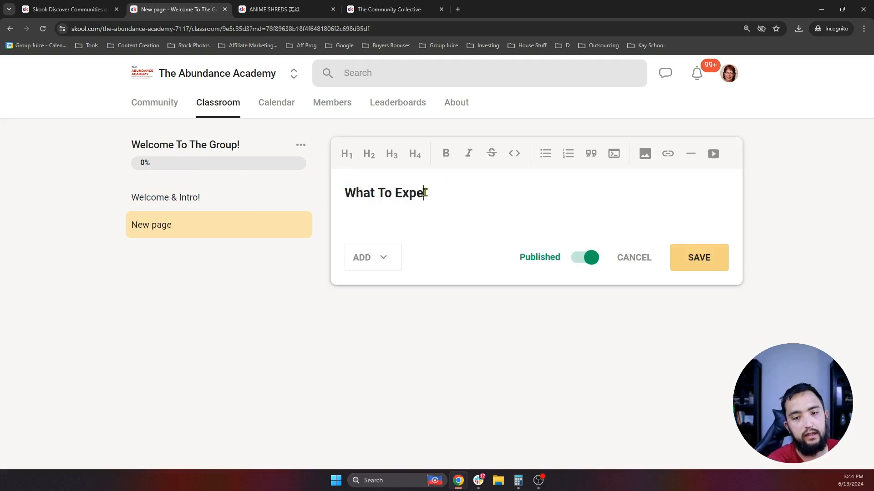
text(ct From This Group!)
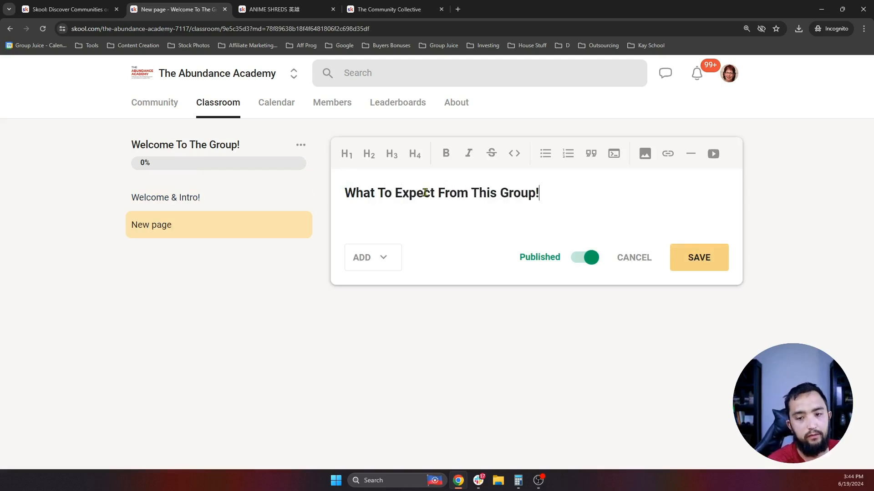
click(699, 266)
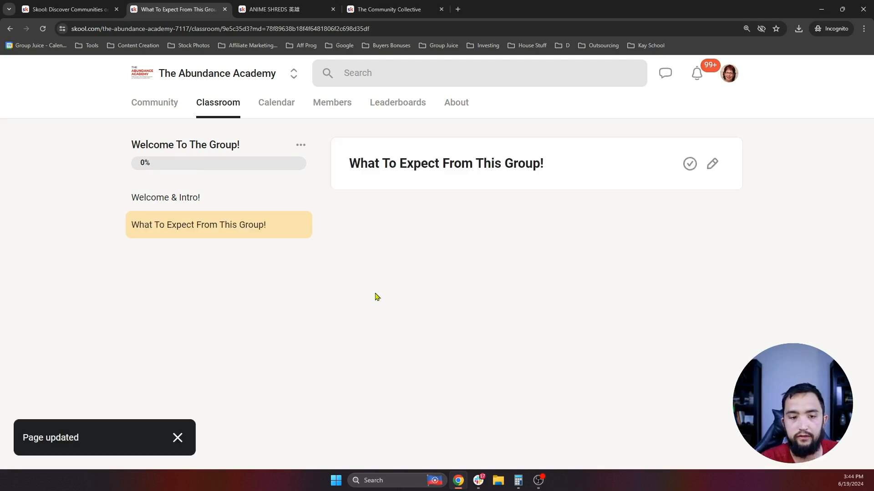
click(301, 197)
click(300, 152)
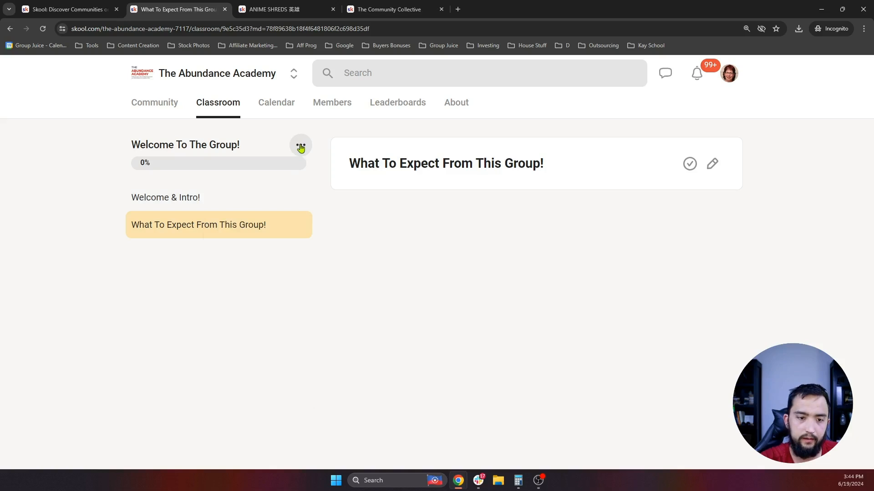
- Add a page titled 'Action Step: Drop A Welcome Post!', then return to Welcome & Intro!
click(301, 147)
click(244, 245)
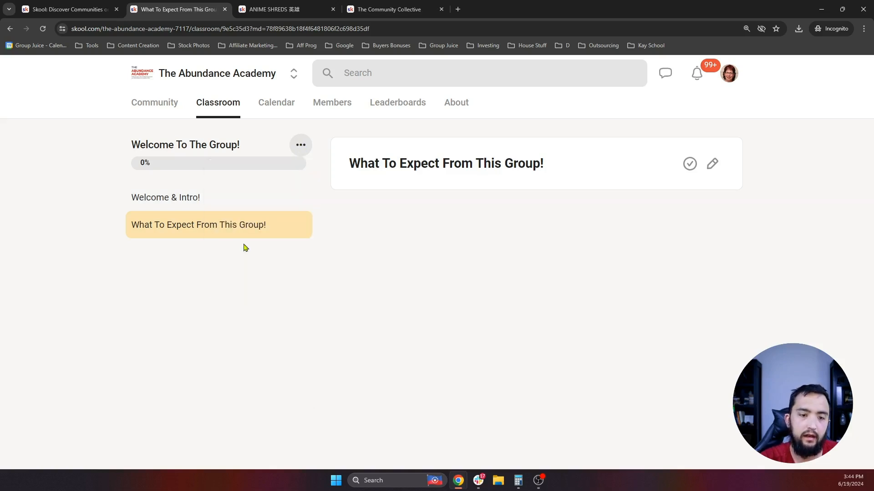
click(712, 164)
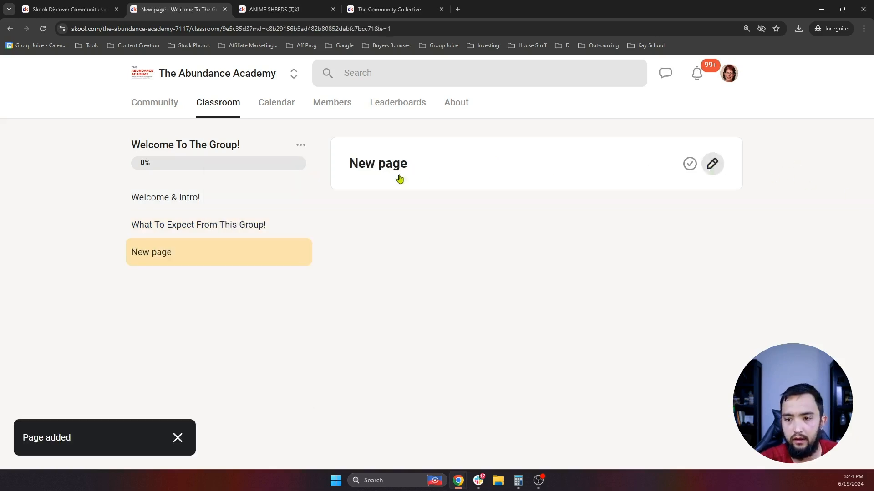
triple_click(413, 200)
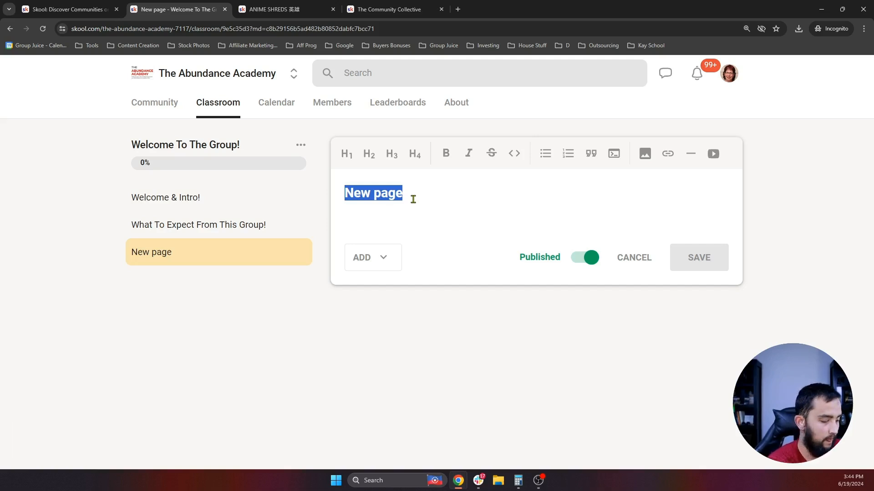
text(Your)
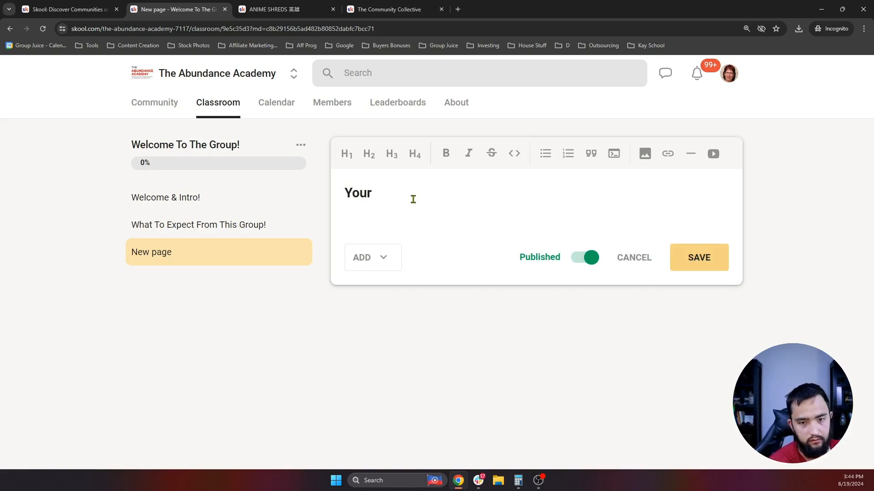
key(BackSpace)
key(BackSpace)
key(BackSpace)
key(BackSpace)
text(WE)
key(BackSpace)
key(BackSpace)
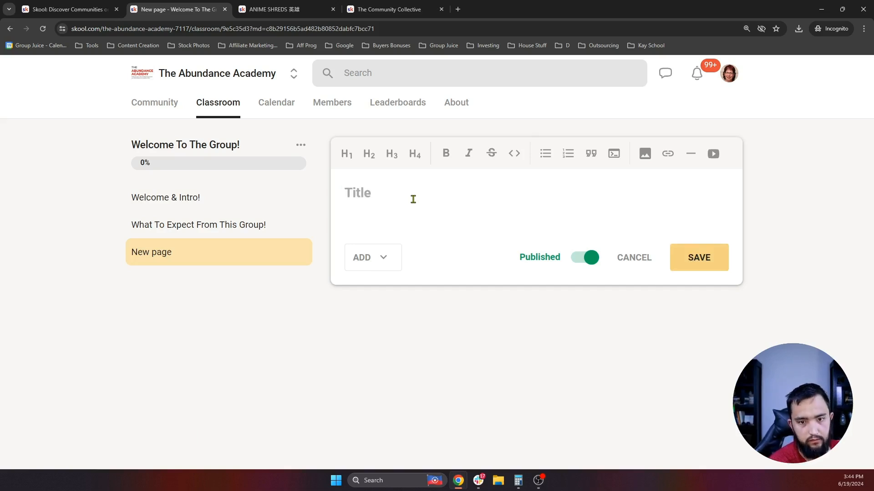
text(Action Ste)
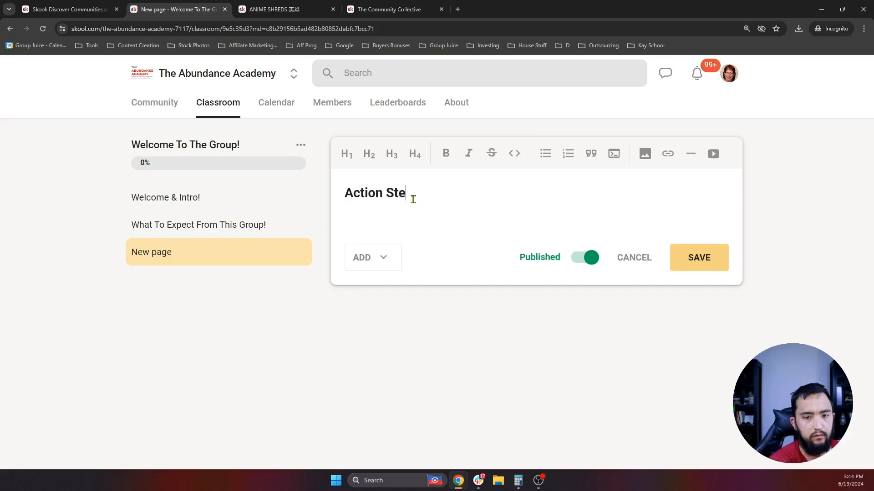
text(p: Drop )
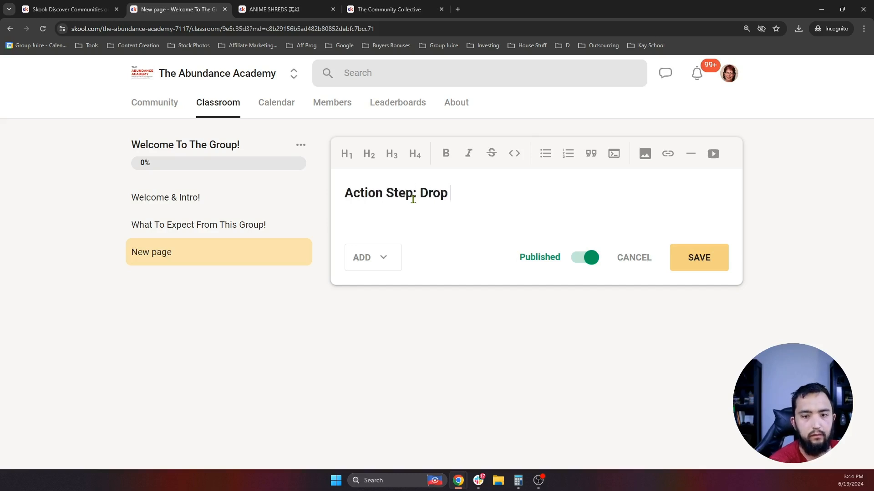
text(A Welcome Post!)
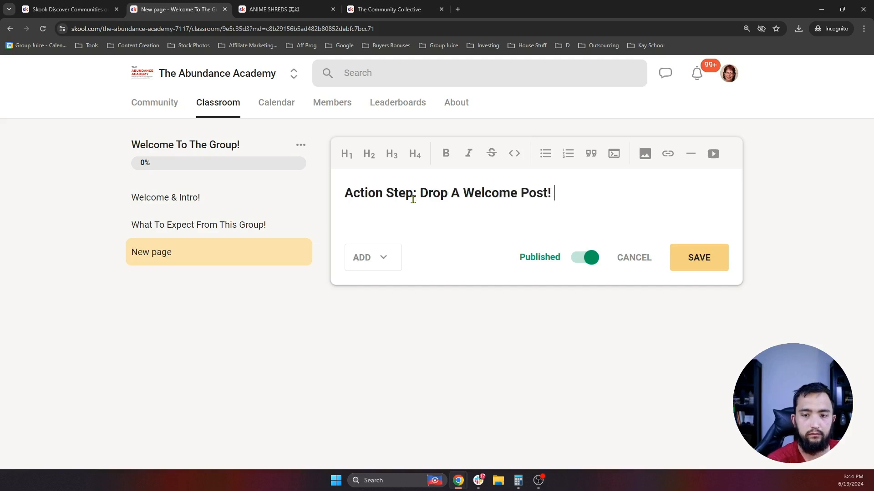
click(697, 257)
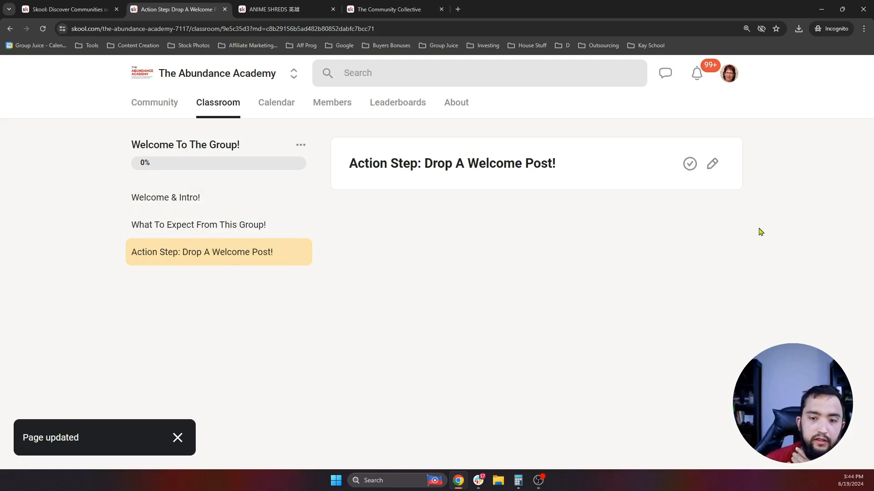
click(200, 197)
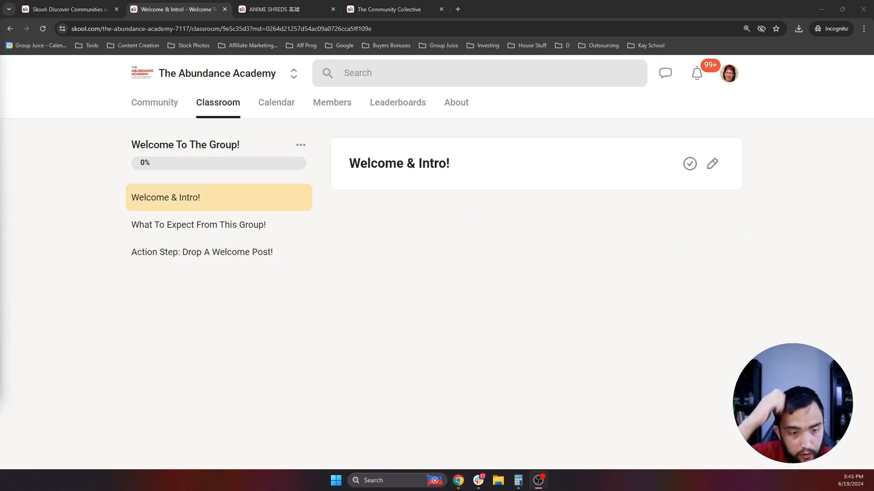
click(392, 10)
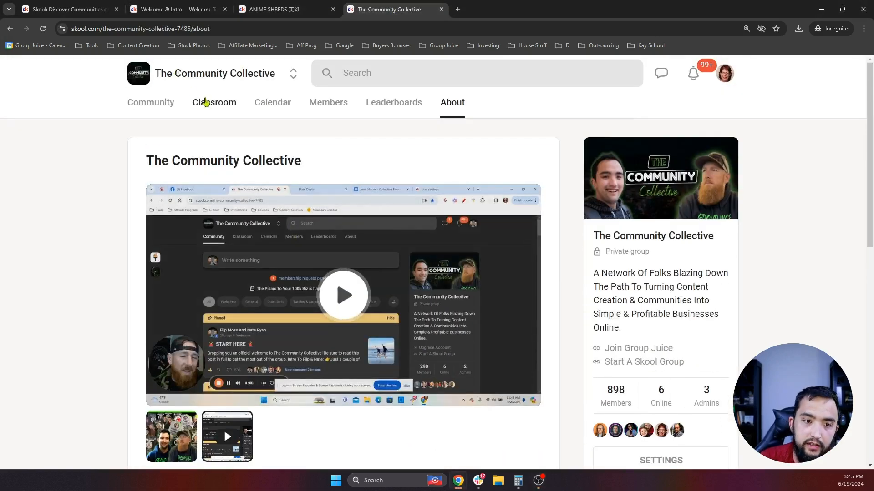
click(206, 104)
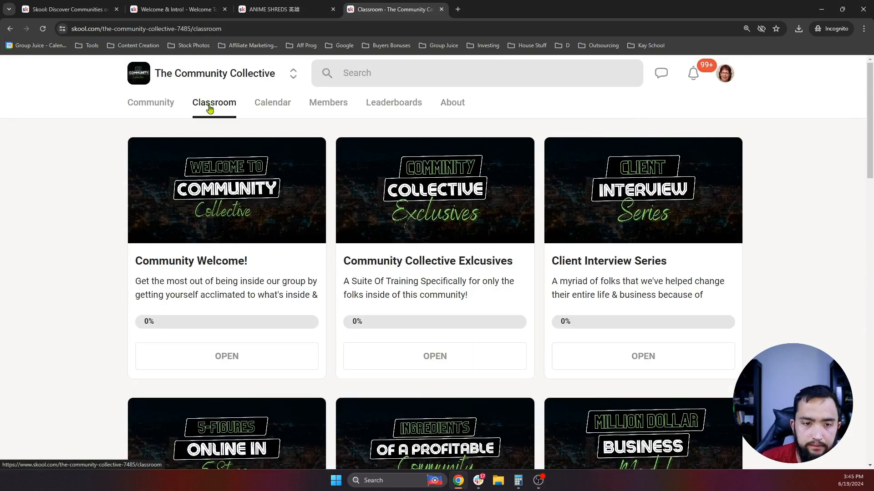
click(335, 276)
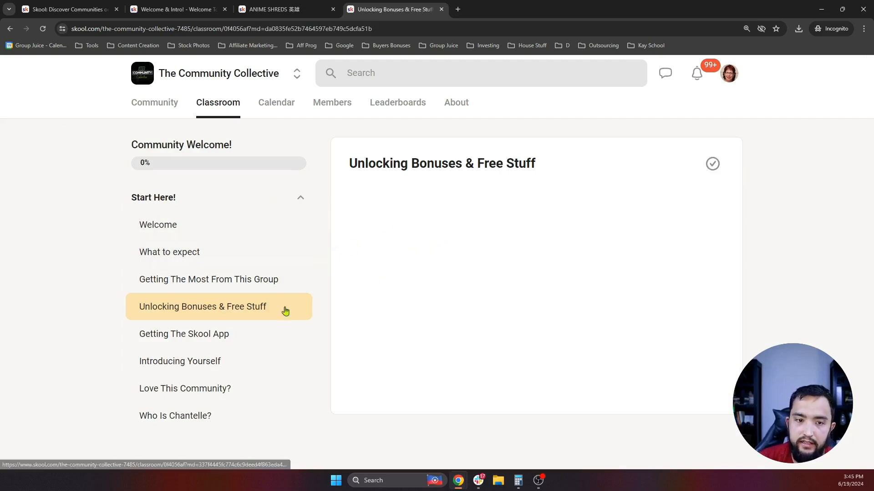
click(181, 233)
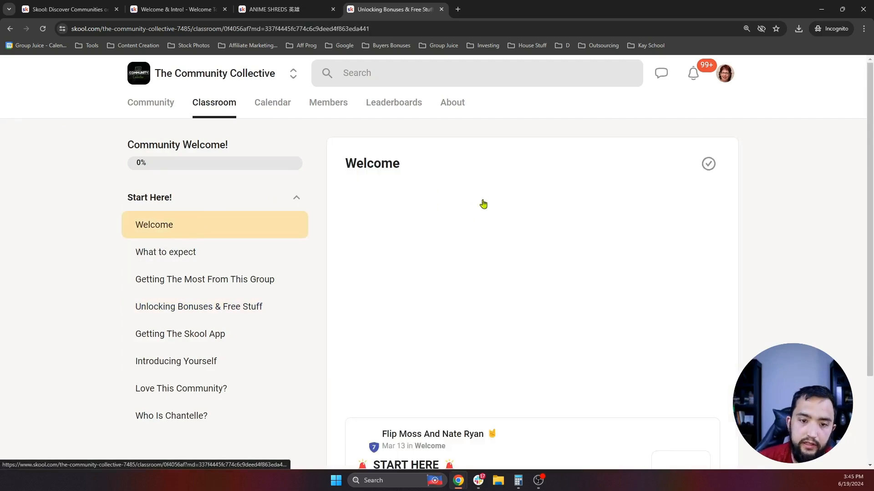
scroll(469, 191, down, 1)
click(194, 216)
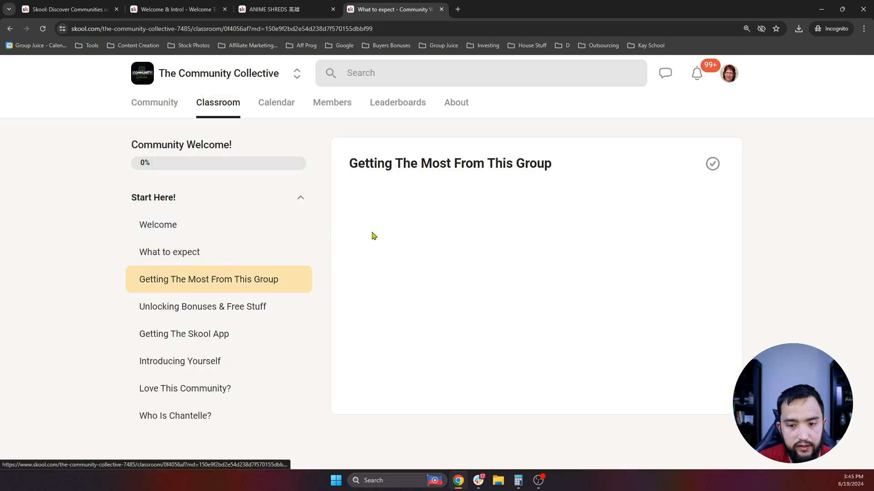
click(225, 310)
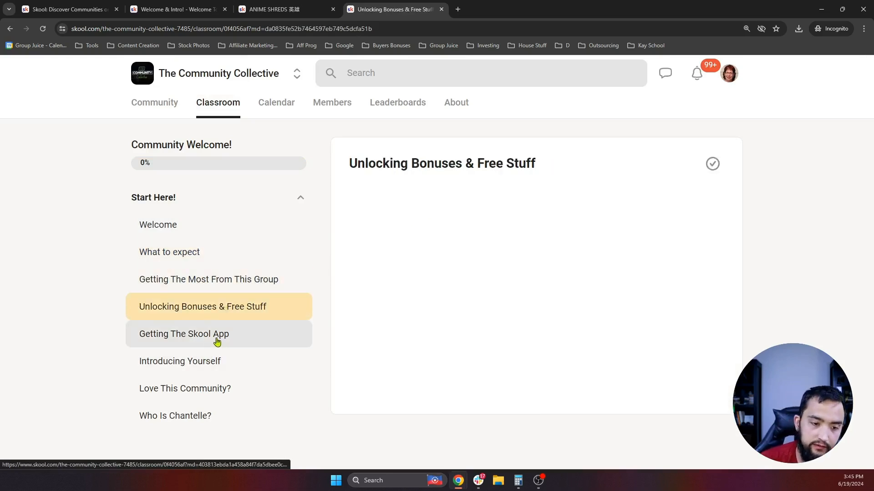
click(213, 345)
scroll(446, 243, down, 1)
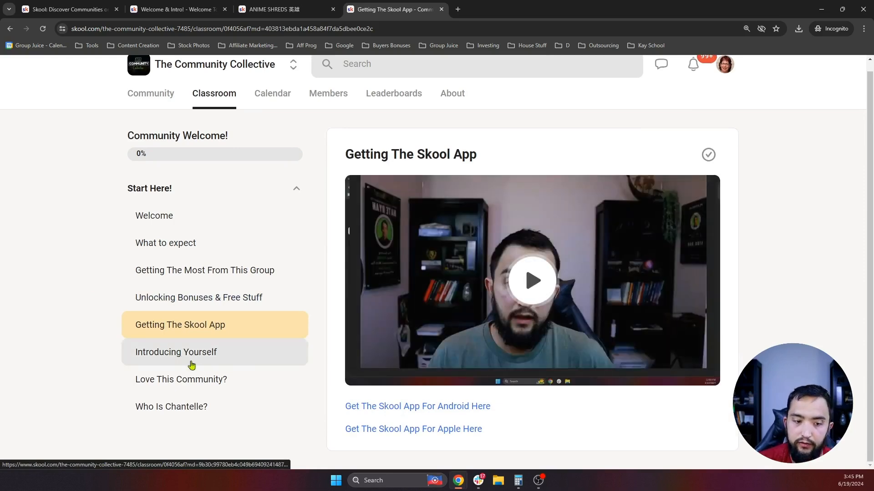
click(186, 357)
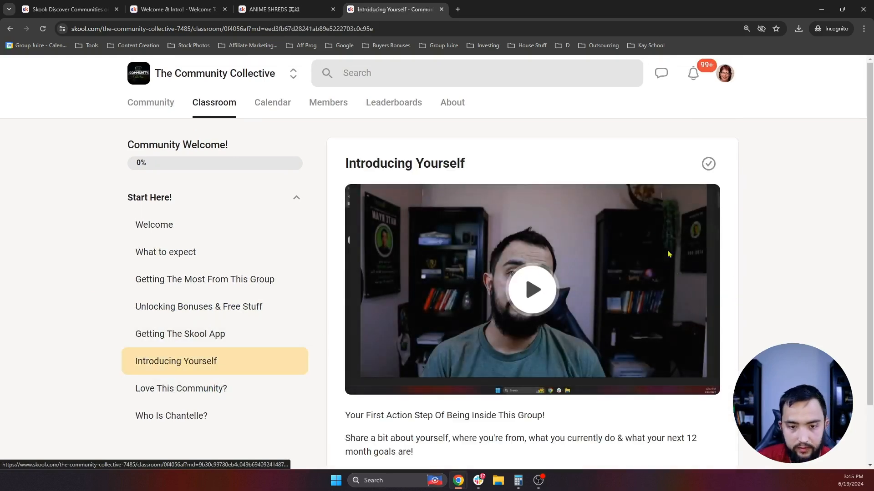
scroll(723, 269, down, 1)
scroll(628, 269, down, 4)
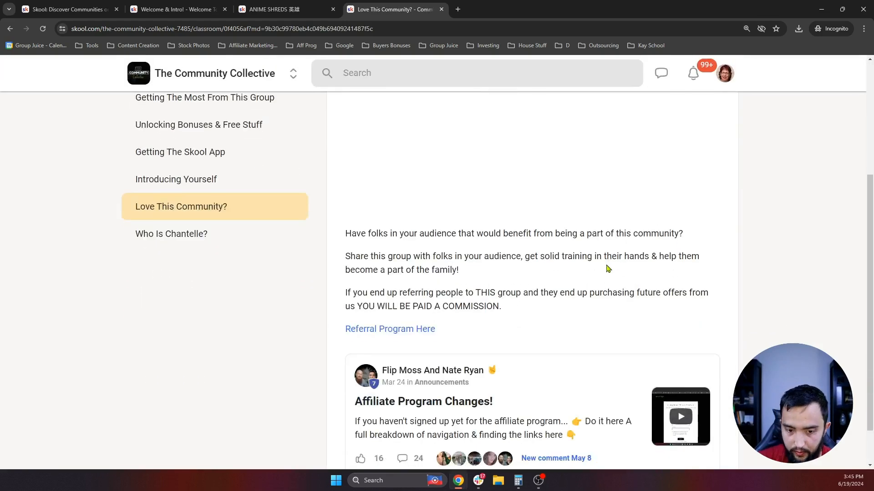
scroll(608, 269, up, 4)
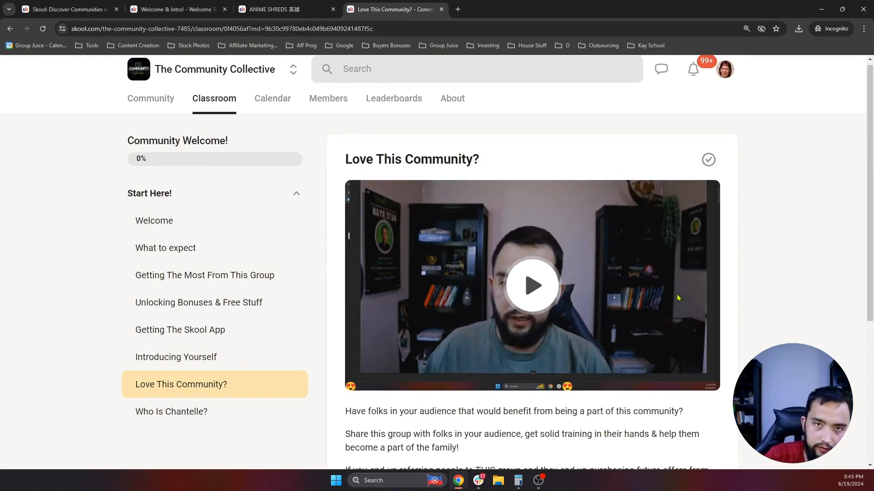
click(89, 6)
click(216, 6)
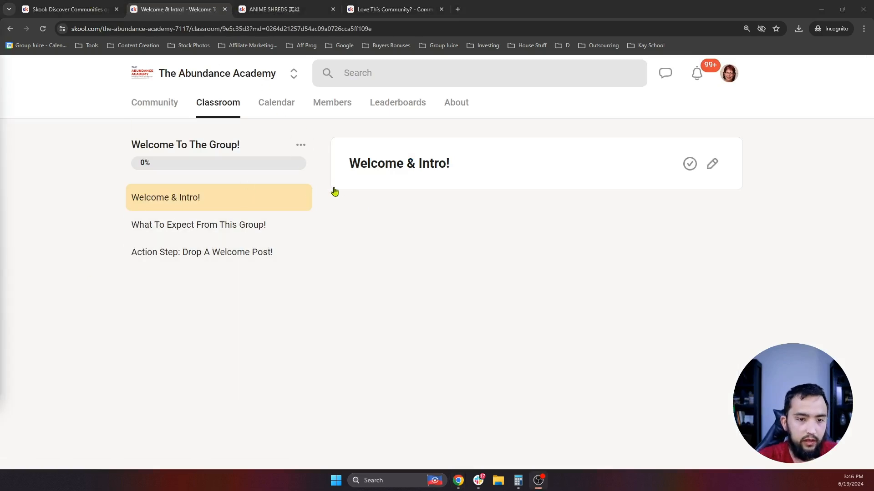
- Add a fourth Welcome course page titled 'My Mission For Having You Here!' and reopen its editor
click(304, 148)
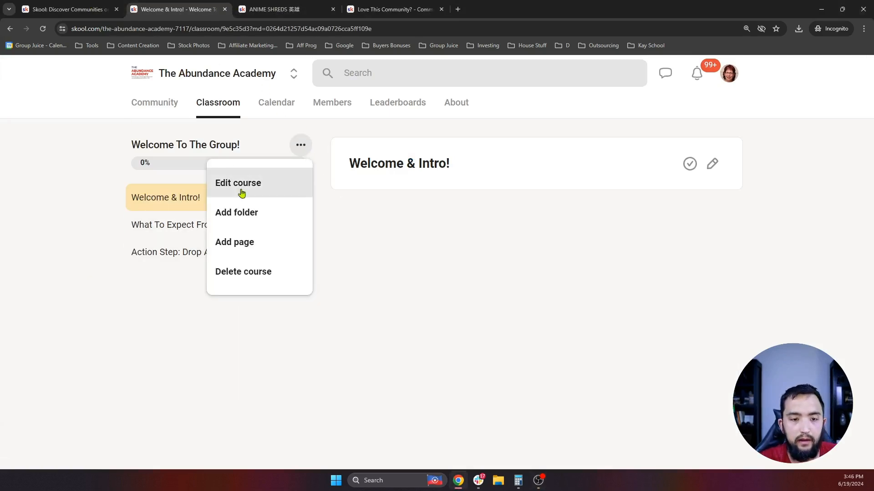
click(253, 242)
click(712, 164)
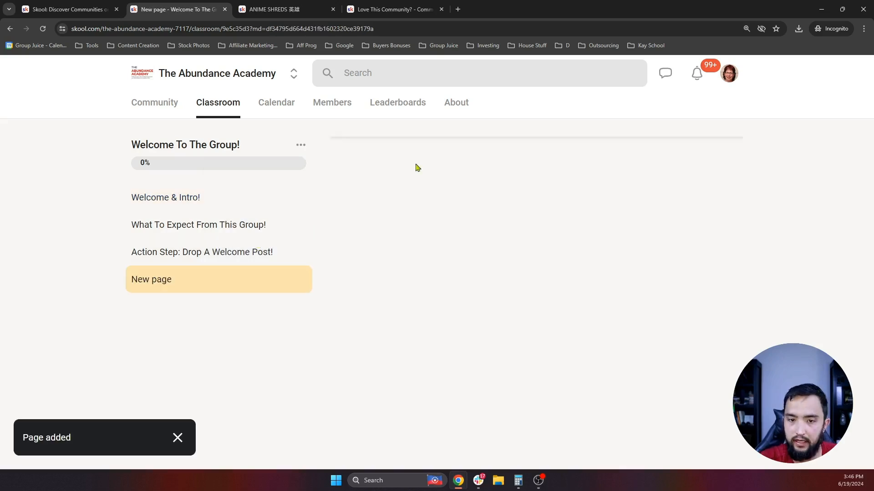
triple_click(390, 199)
text(My )
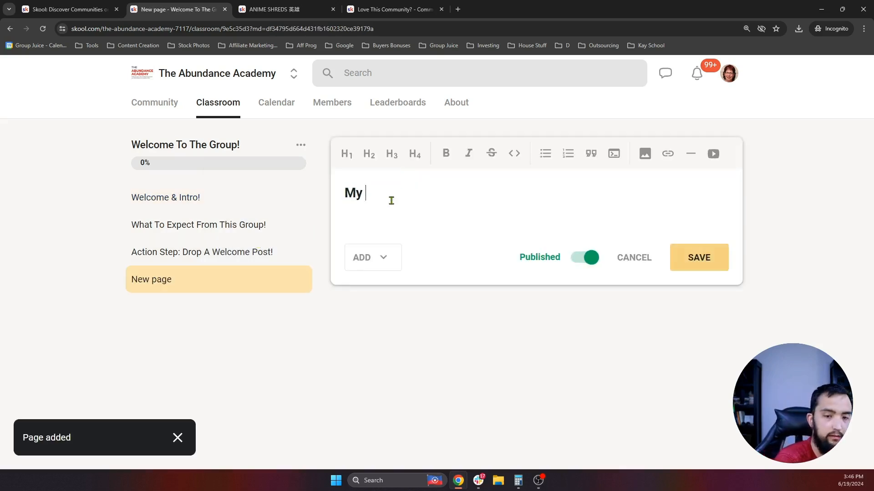
text(Mission For Having You Here!)
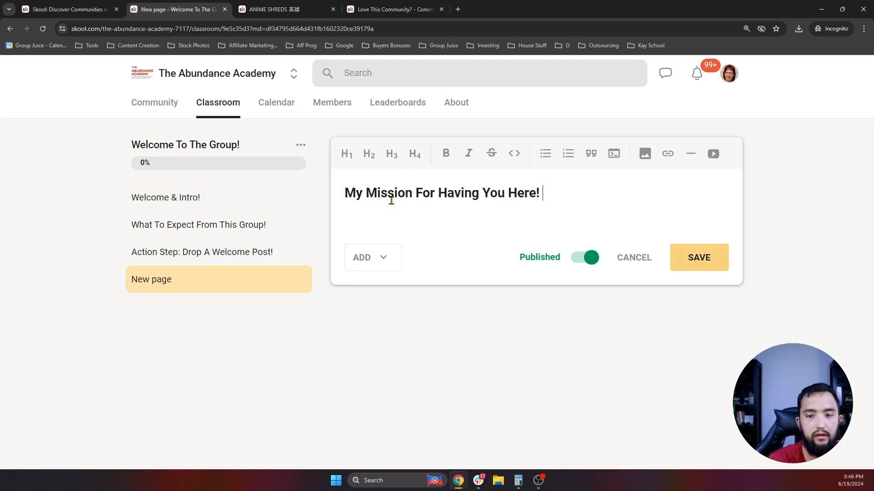
click(694, 257)
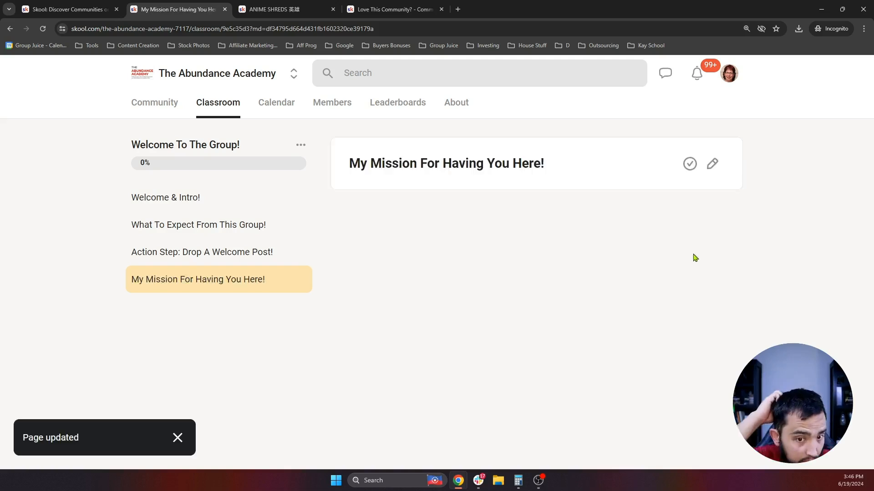
click(712, 165)
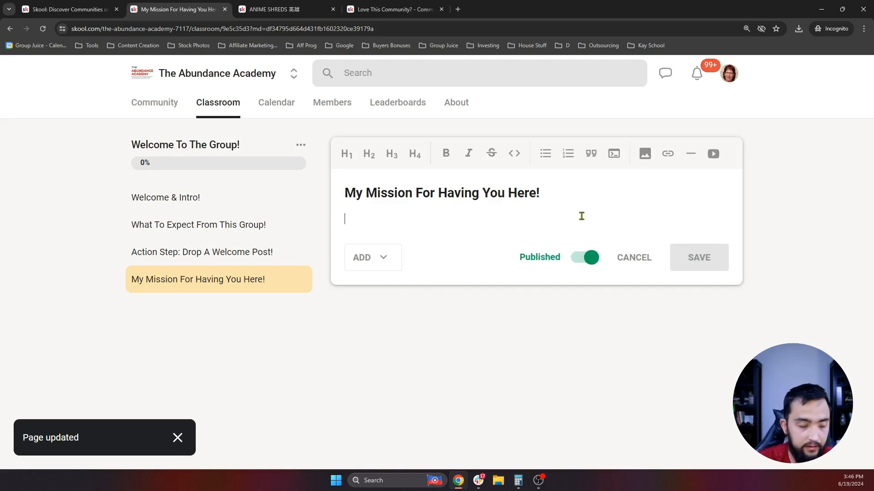
key(Up)
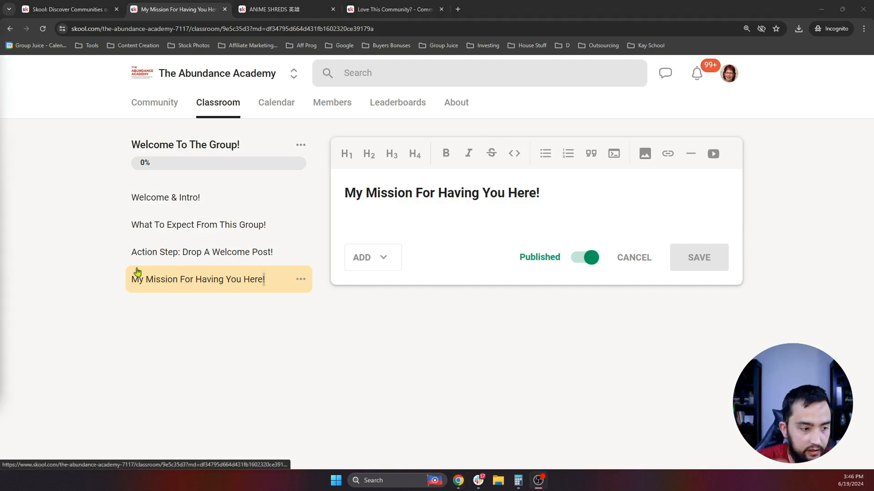
- Return to the Classroom course list, passing briefly through the Welcome To The Group! course
click(220, 113)
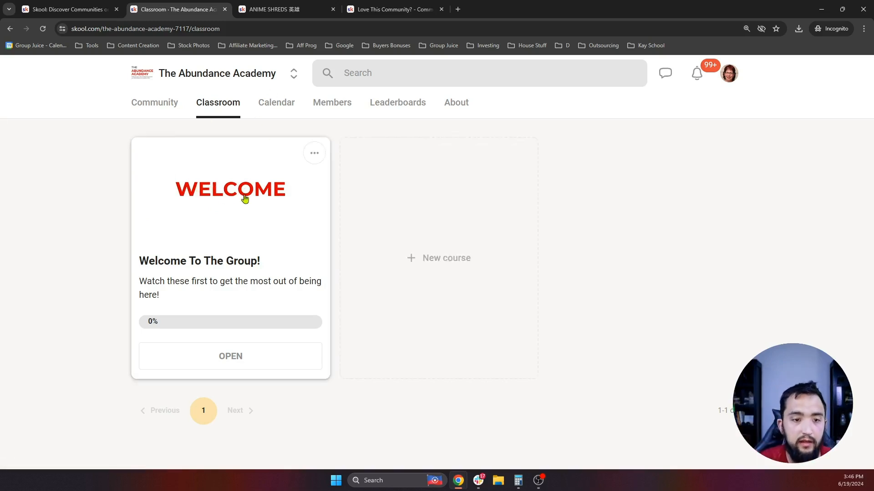
click(244, 198)
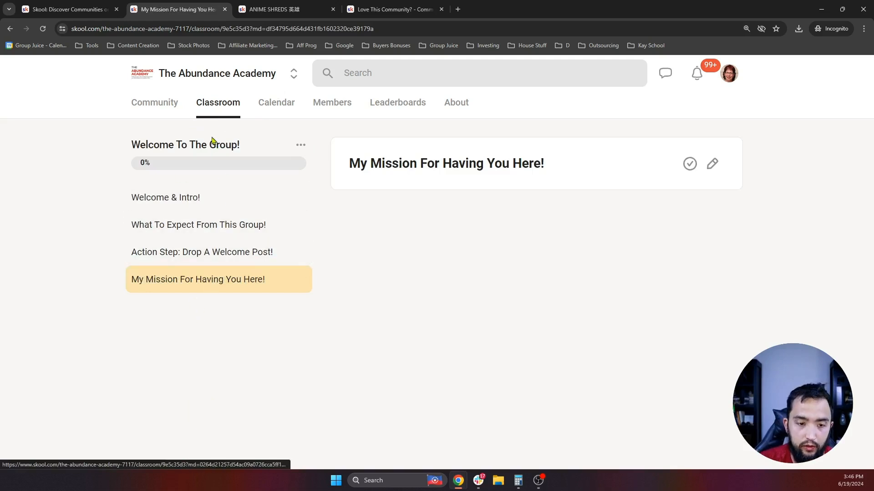
click(218, 102)
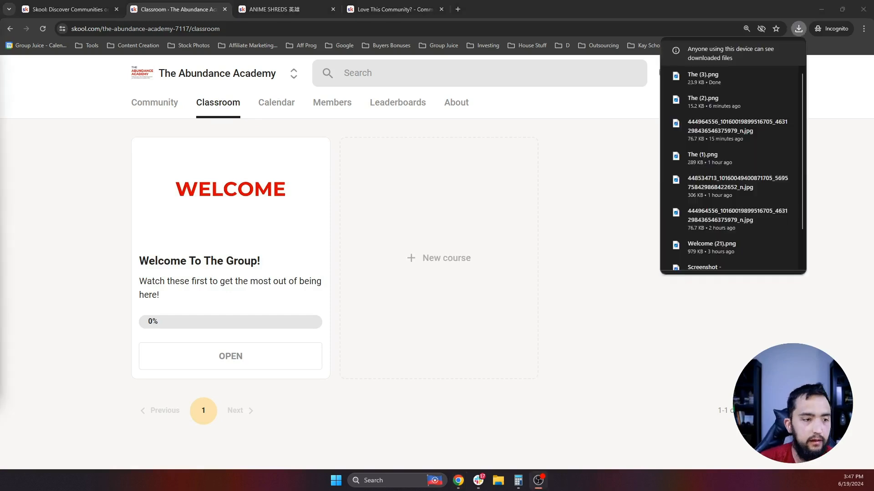
- Start a course titled 'Earn Simple Profits Online With This Free Workshop' with its $10k-profit description
click(477, 236)
text(Earn Sim)
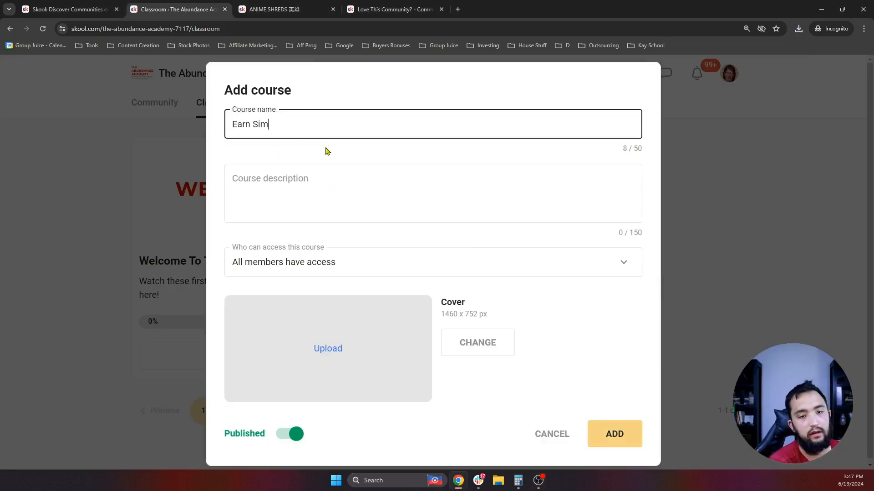
text(ple Profits Onlin)
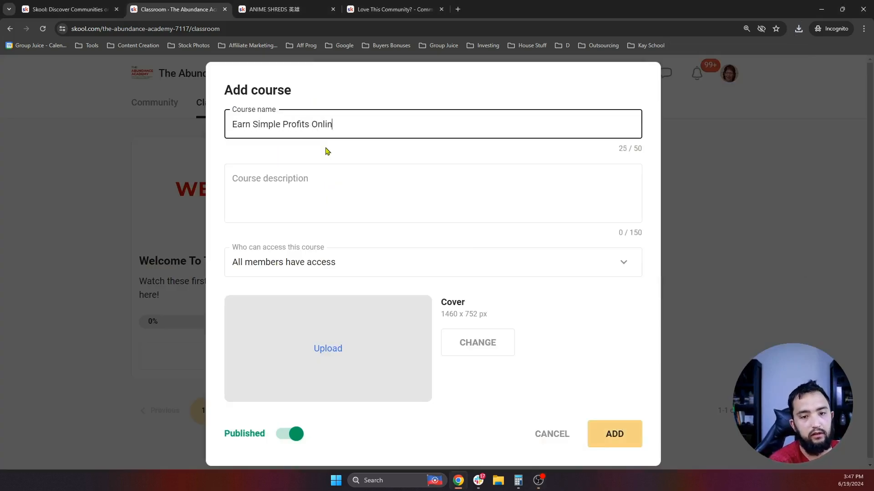
text(e With This Free Workshop)
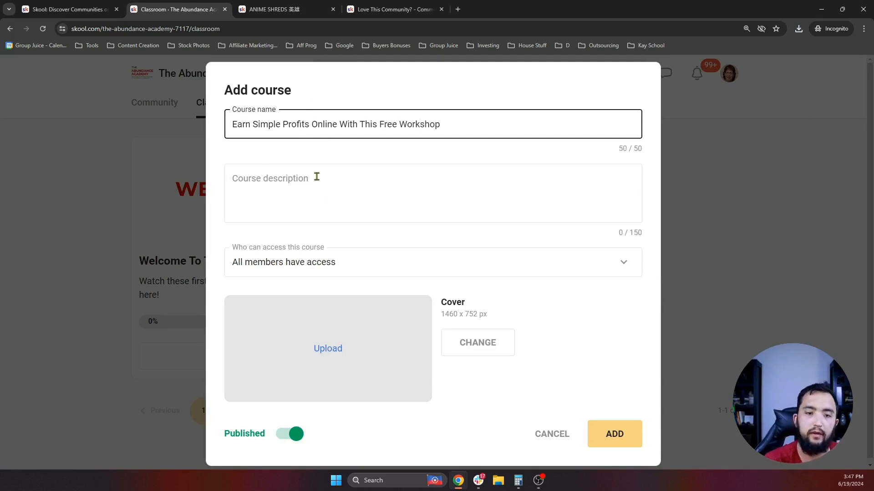
click(316, 180)
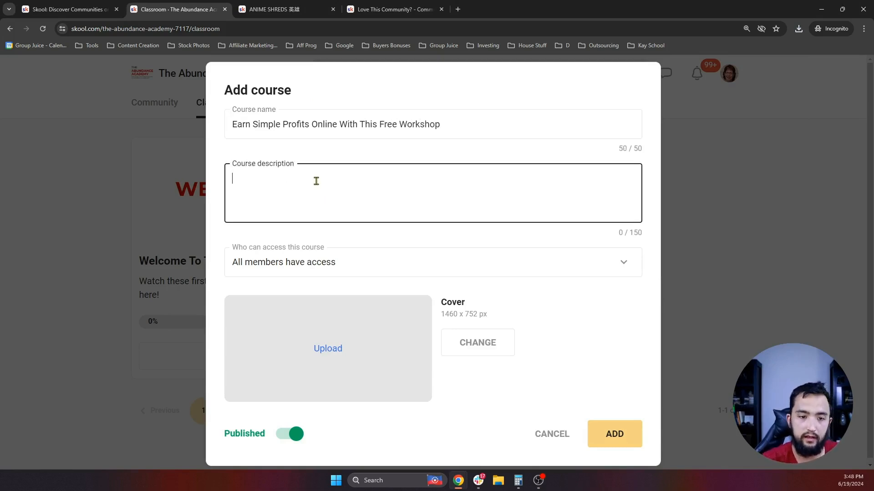
text(The only things )
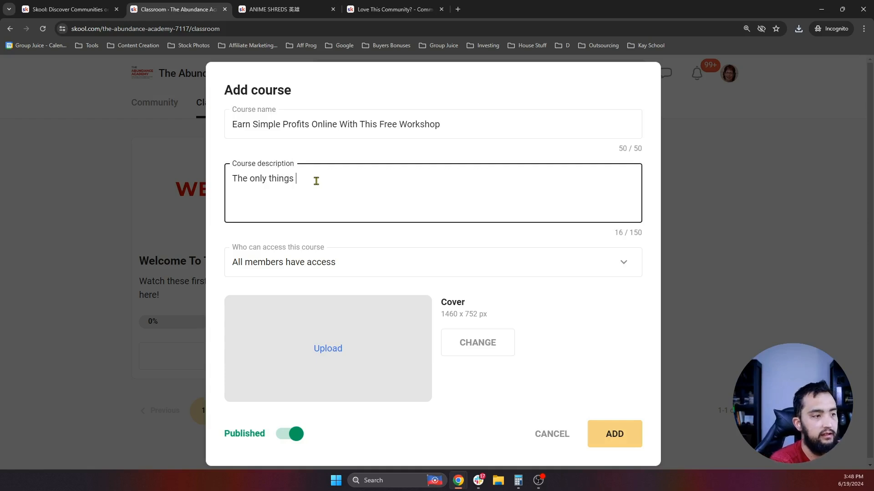
text(that you need)
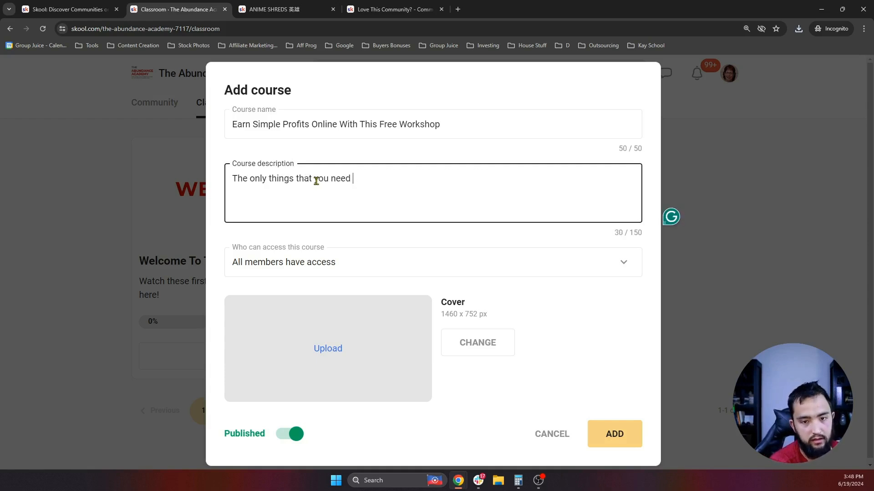
text( to focus on if )
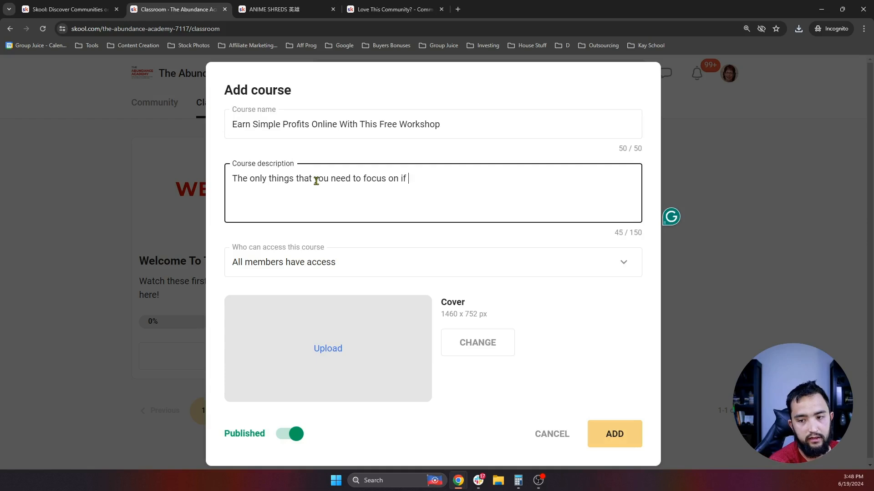
text(you want to earn your)
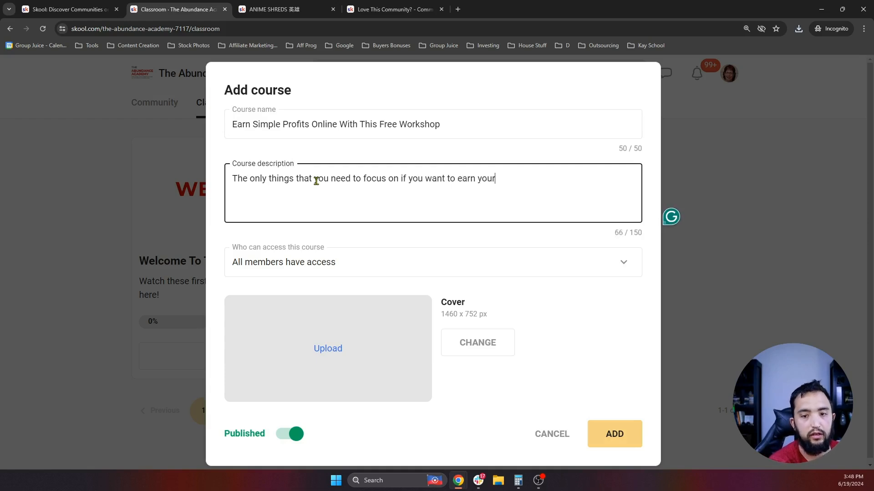
text( first $10k)
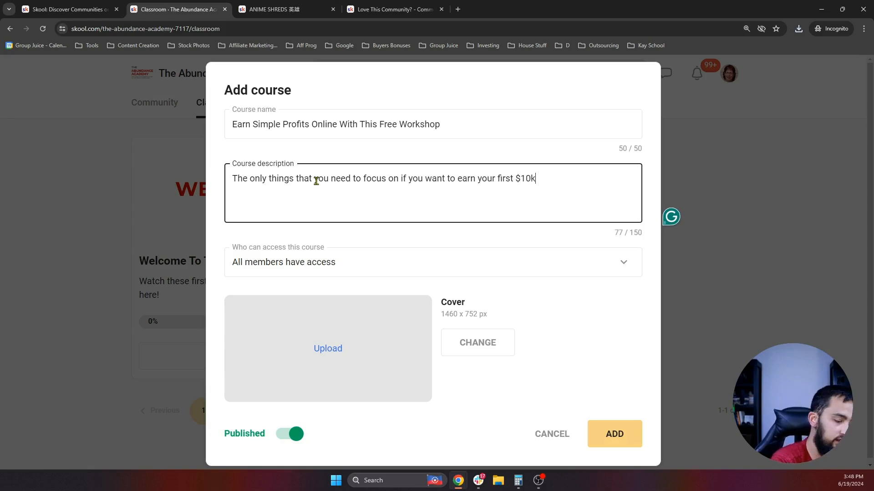
text( Profit online)
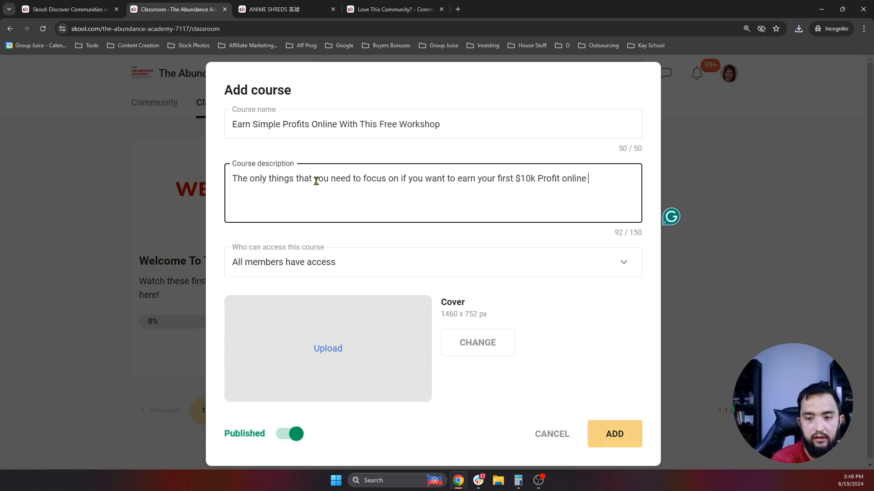
text( fom)
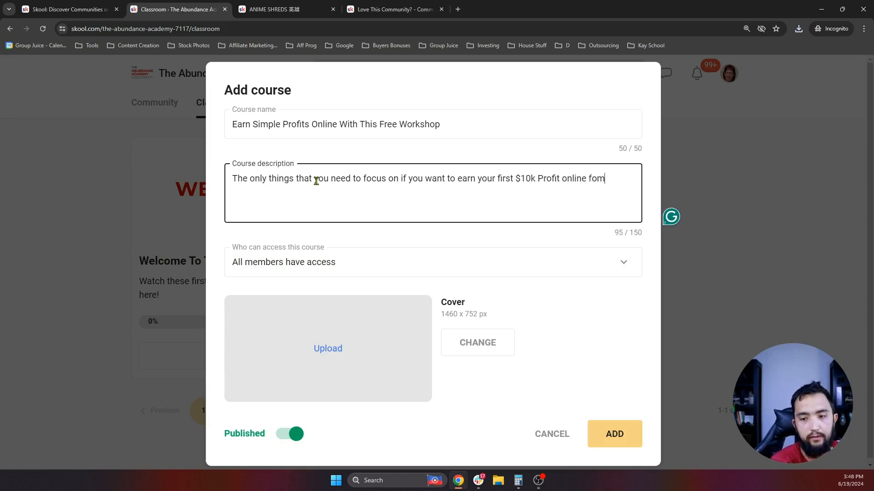
key(BackSpace)
key(BackSpace)
text(rom my mentors!)
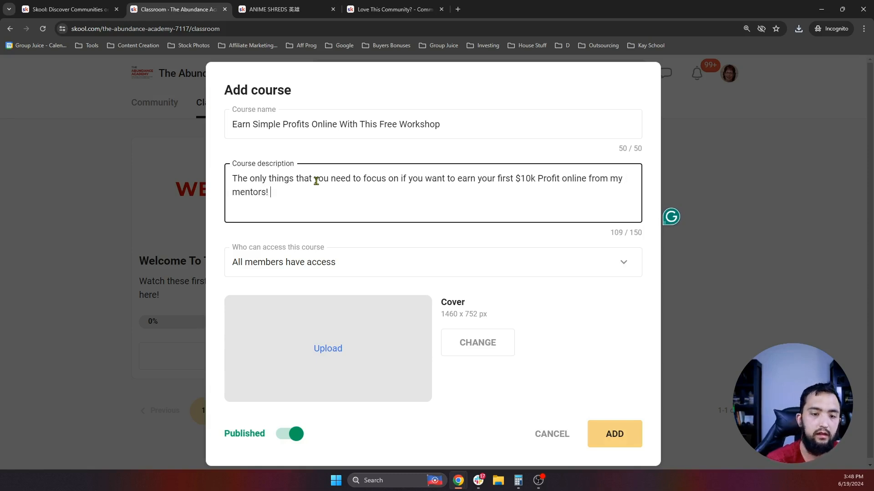
- Restrict course access to members of level 2 and above
click(316, 268)
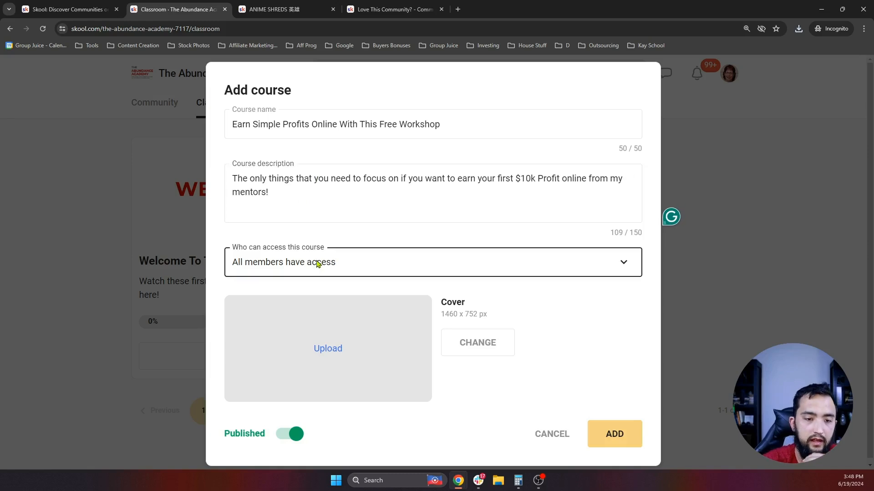
click(304, 363)
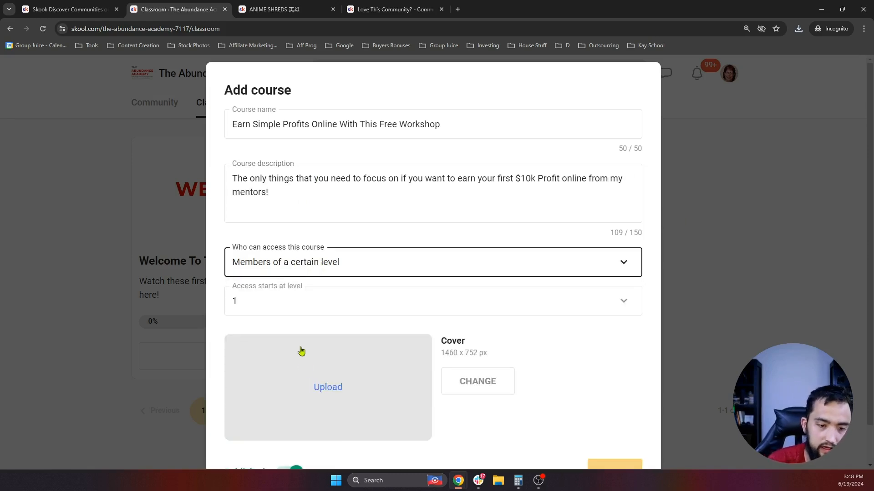
click(275, 305)
click(257, 372)
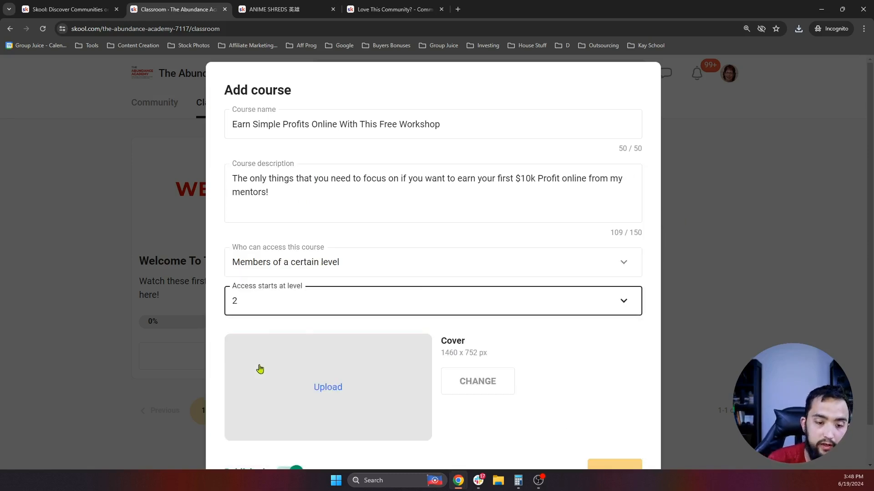
click(419, 257)
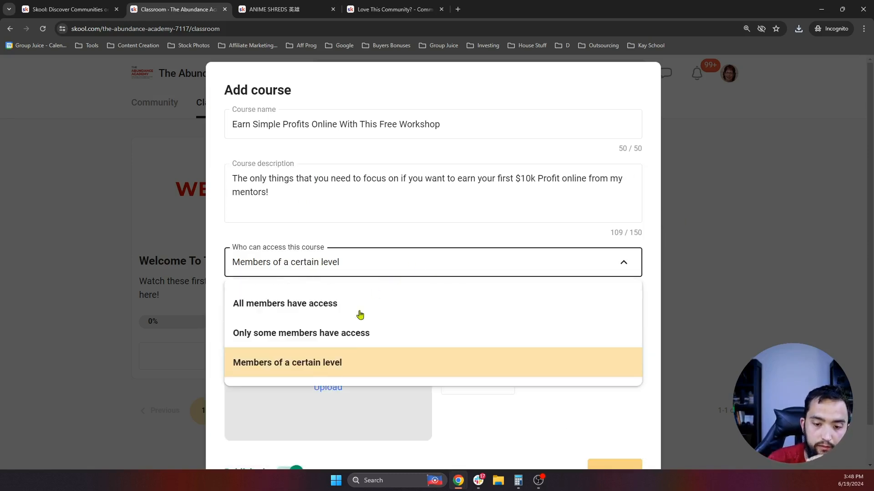
click(325, 389)
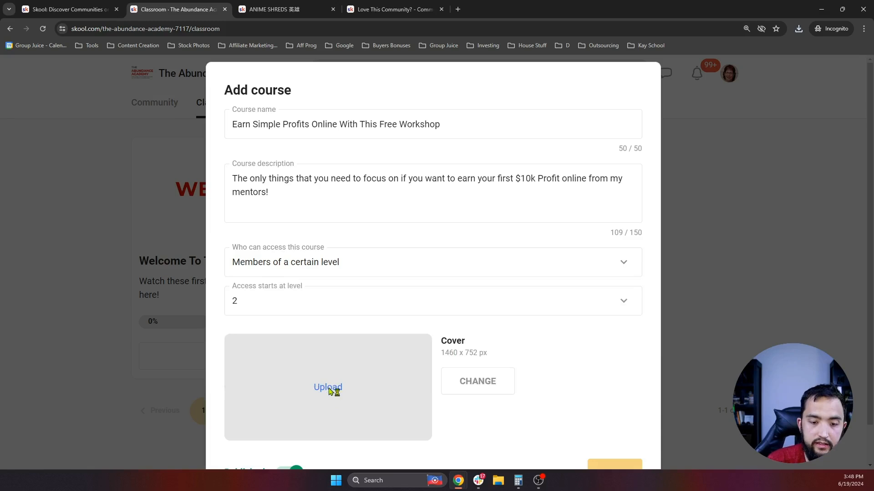
- Upload the 5-FIGURES IN 5-STEPS cover image and create the course
click(328, 389)
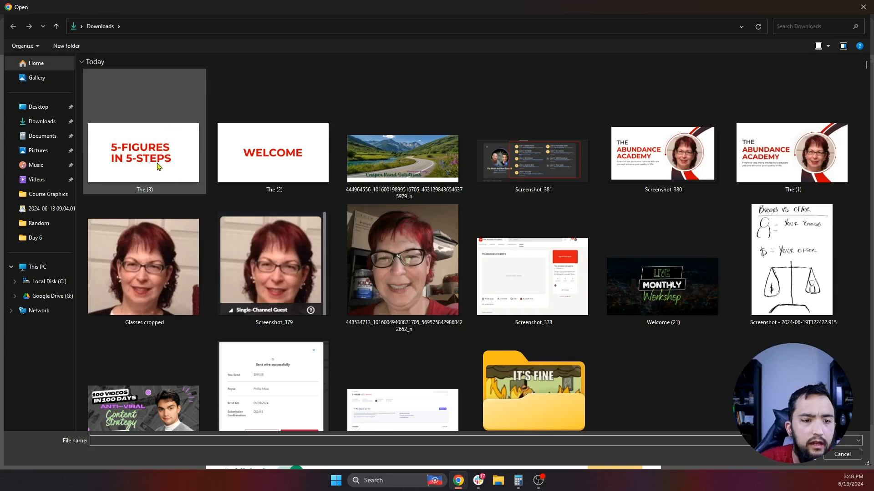
double_click(157, 166)
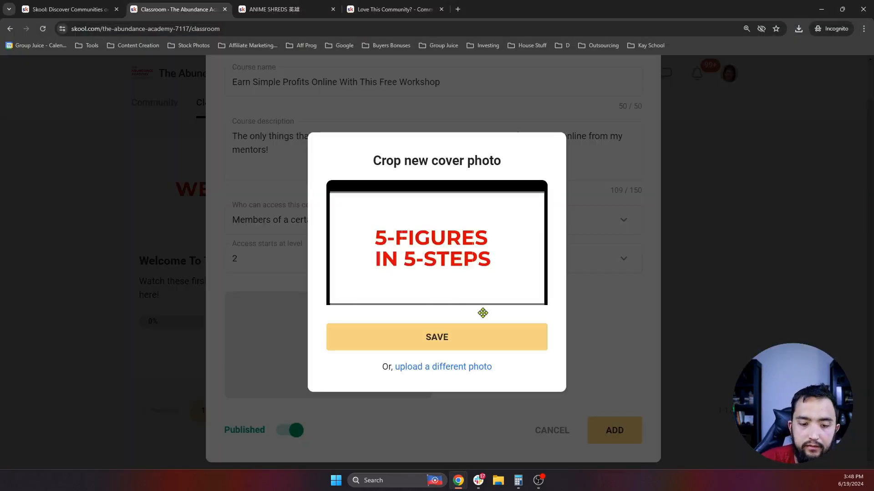
click(453, 338)
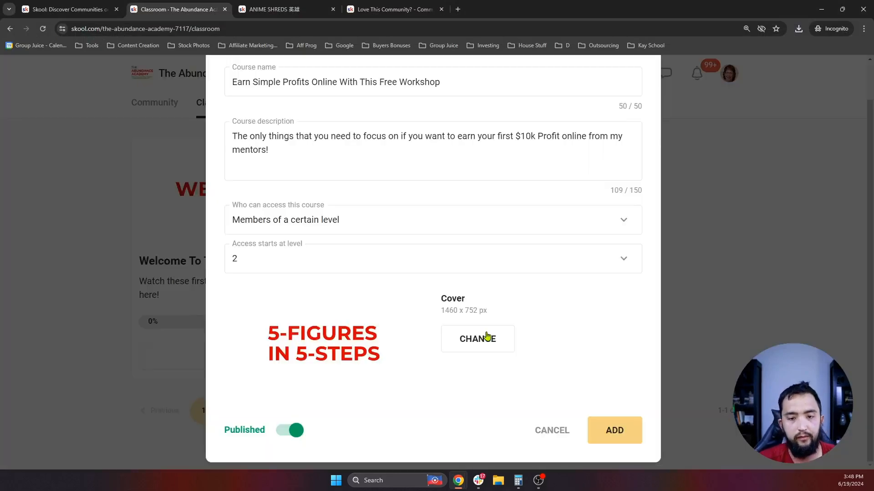
click(614, 430)
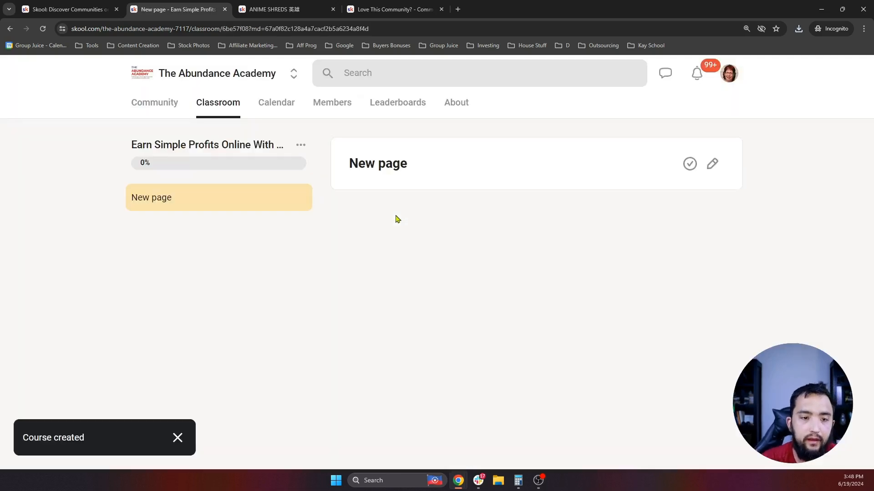
- Check the new course card, then open the Earn Simple Profits course's options menu
click(213, 115)
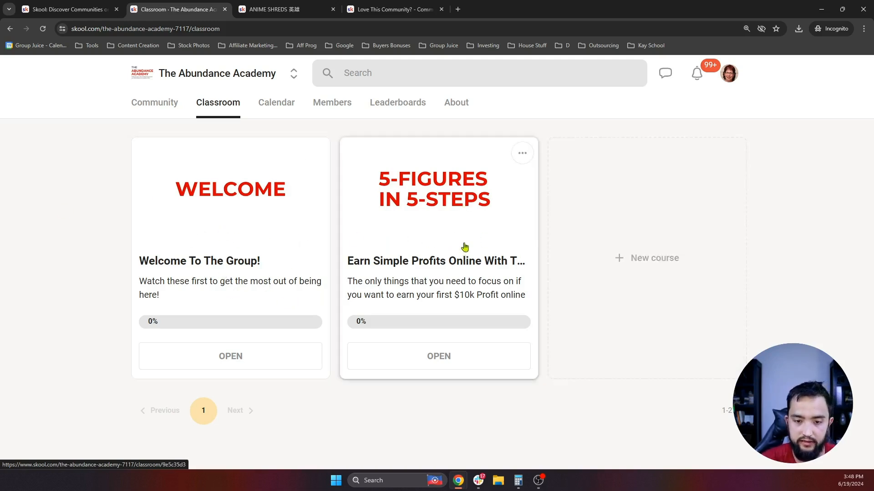
click(417, 181)
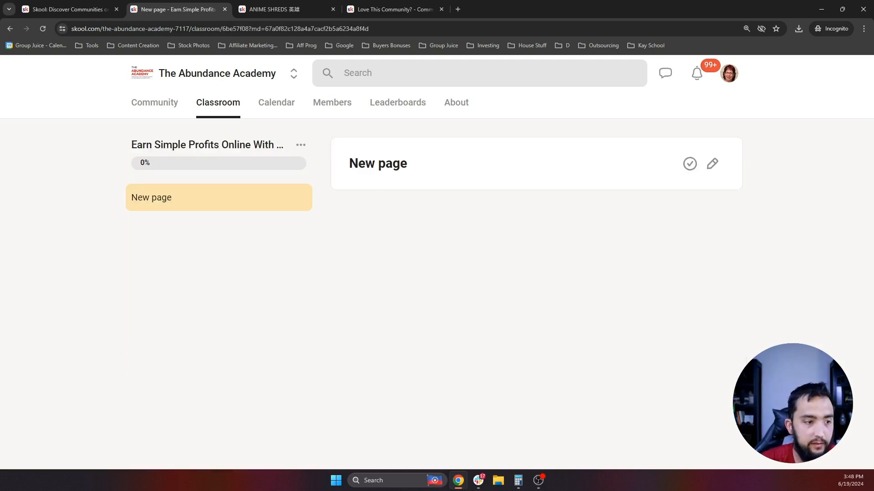
click(300, 145)
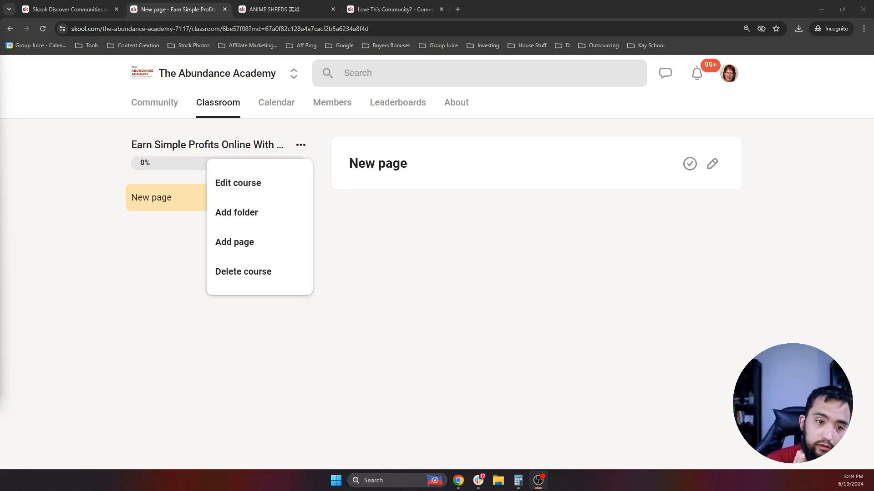
- Create a folder named 'Intro To My Mentors' in the Earn Simple Profits course
click(547, 301)
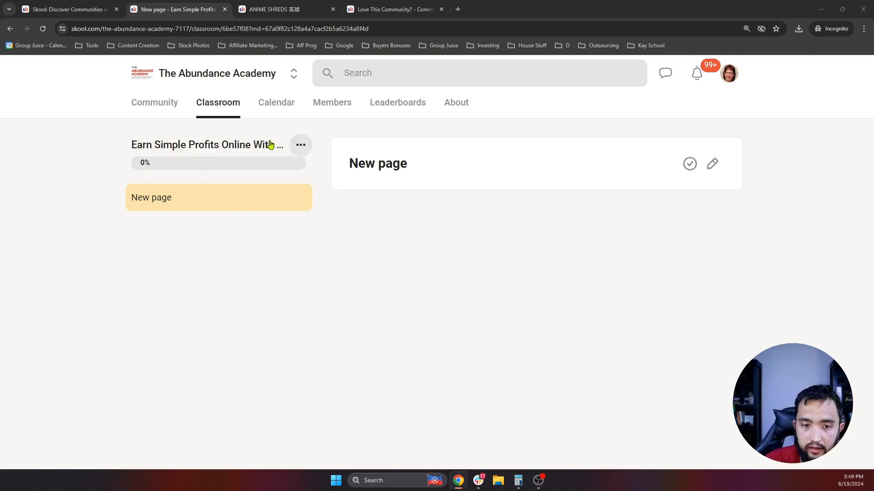
click(301, 147)
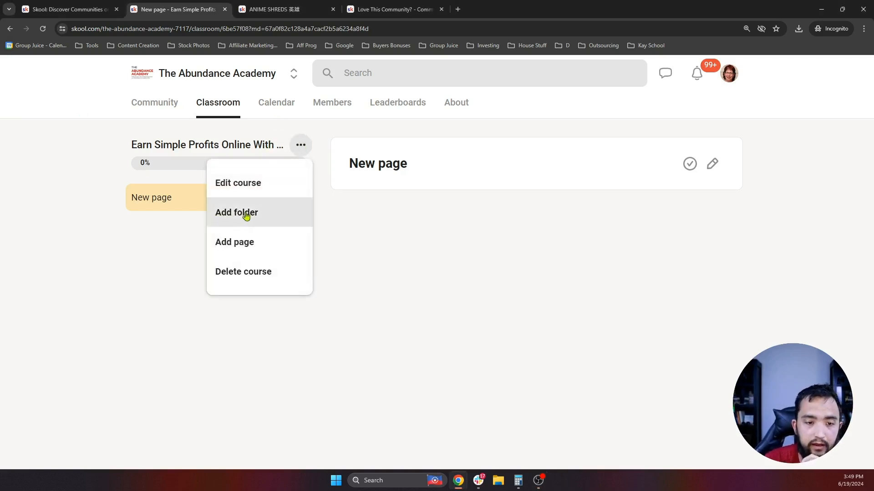
click(246, 213)
click(423, 251)
text(Intro)
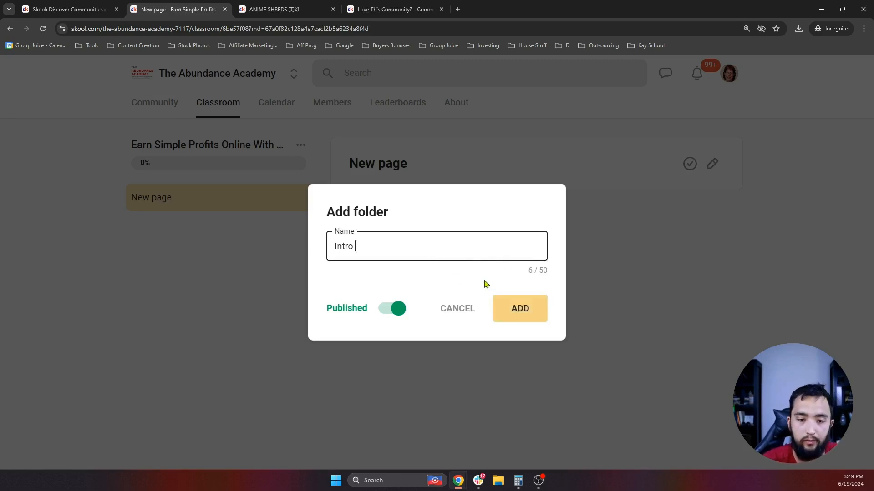
text( To )
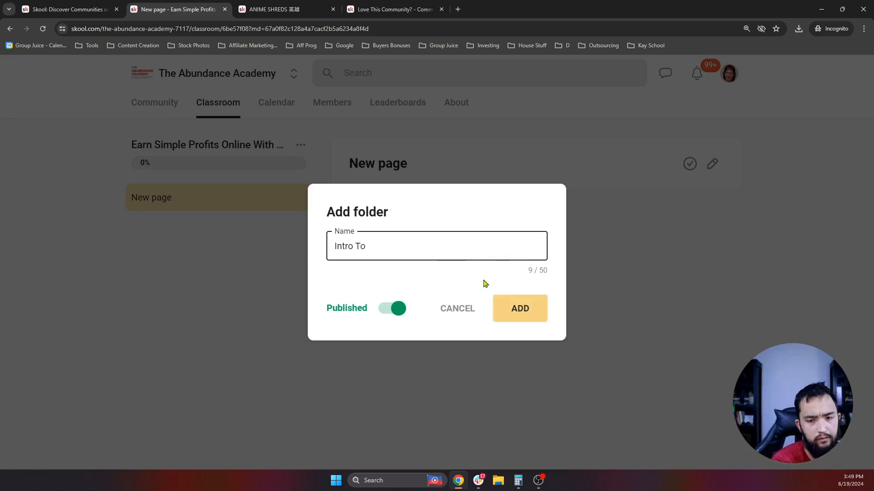
text(My Mentors)
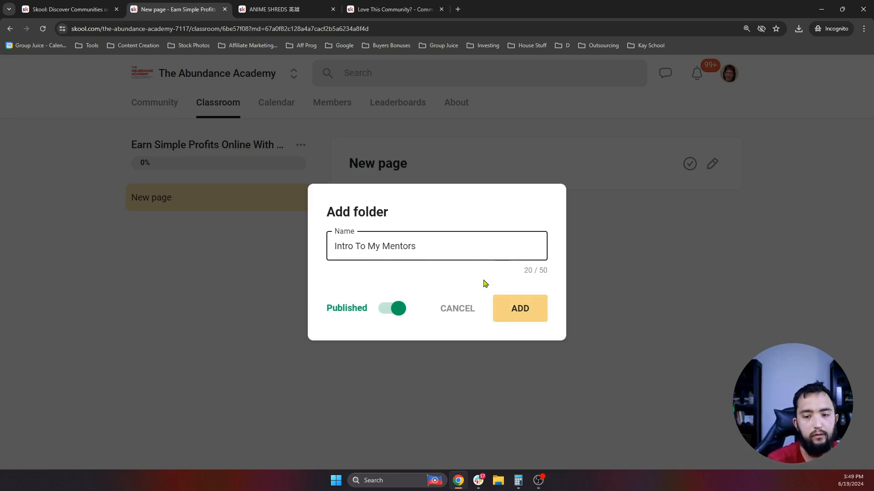
click(527, 317)
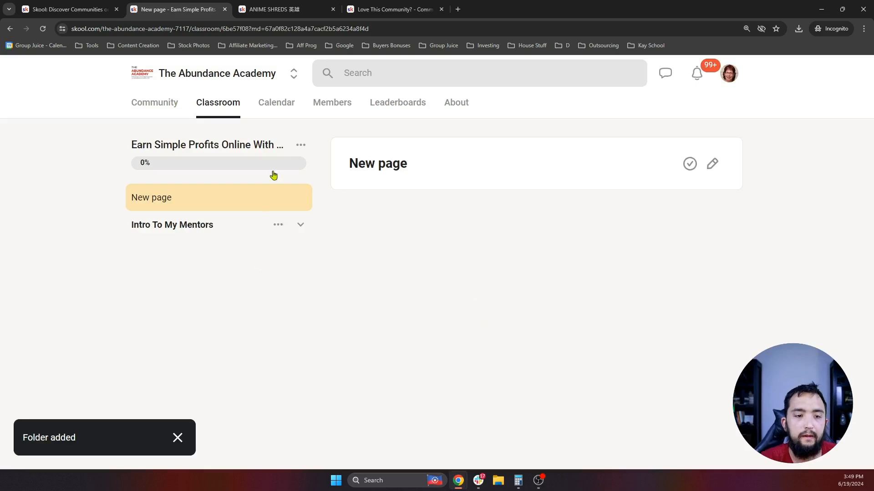
- Delete the default New page and add a page inside the Intro To My Mentors folder for editing
click(300, 197)
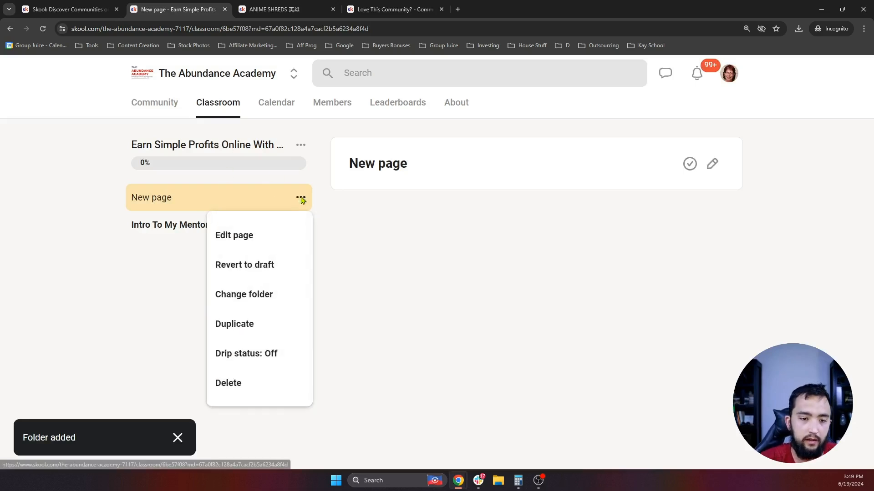
click(252, 397)
click(499, 313)
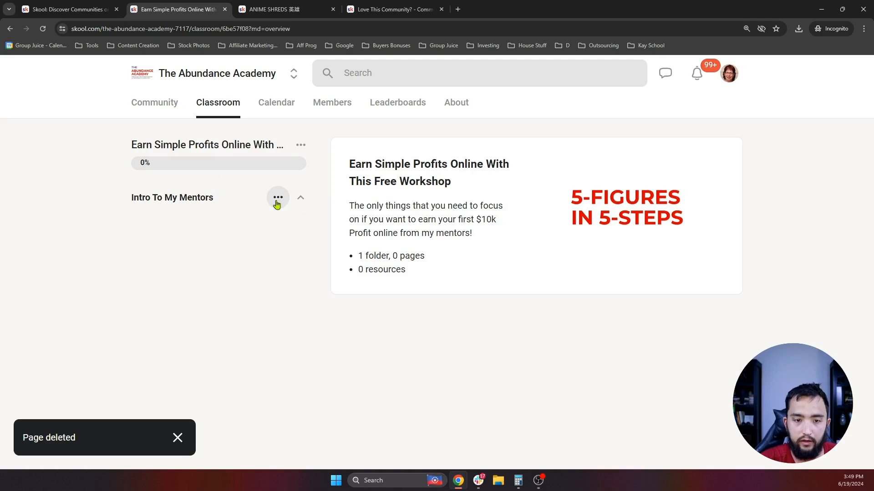
click(279, 204)
click(248, 294)
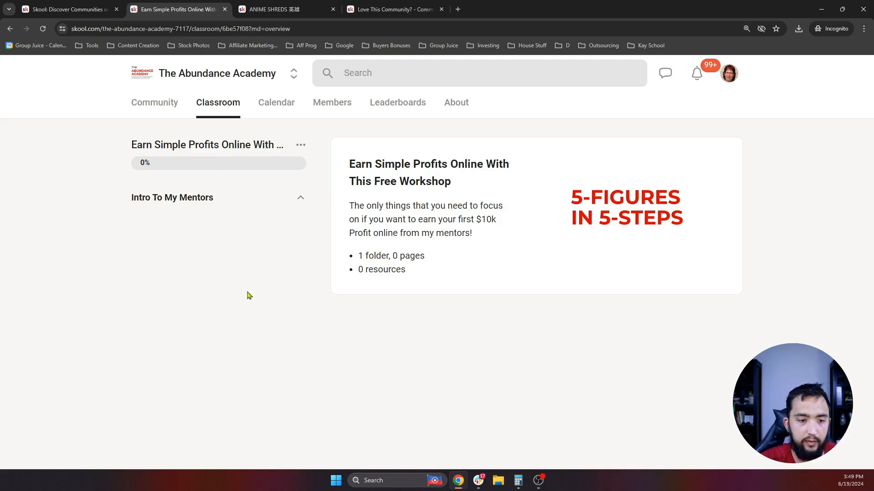
click(712, 164)
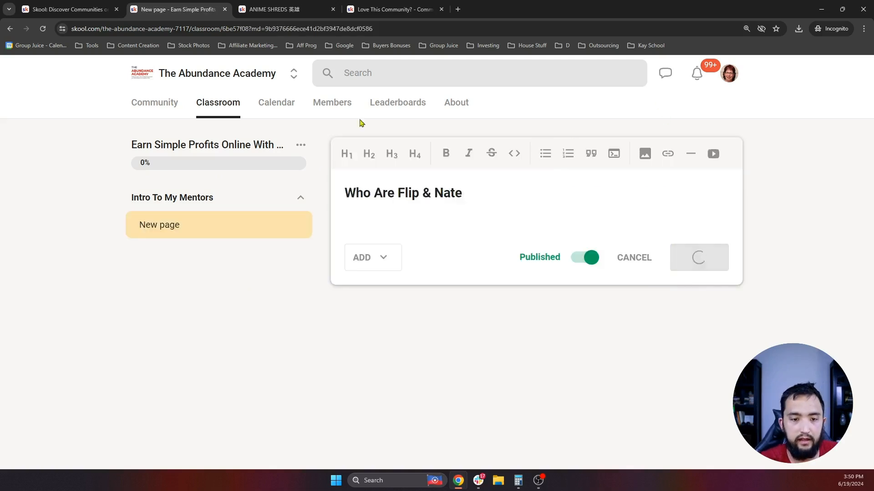
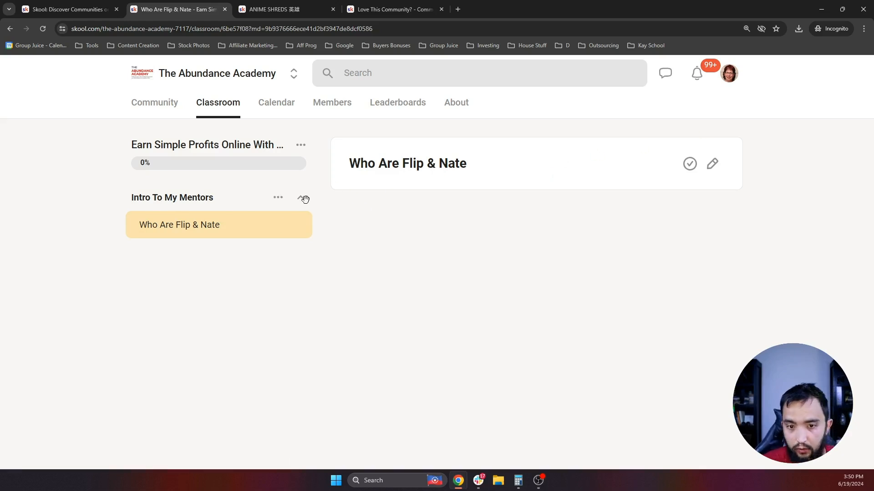
- Add a folder named 'Free 5-Day Live Event' to the course
click(300, 145)
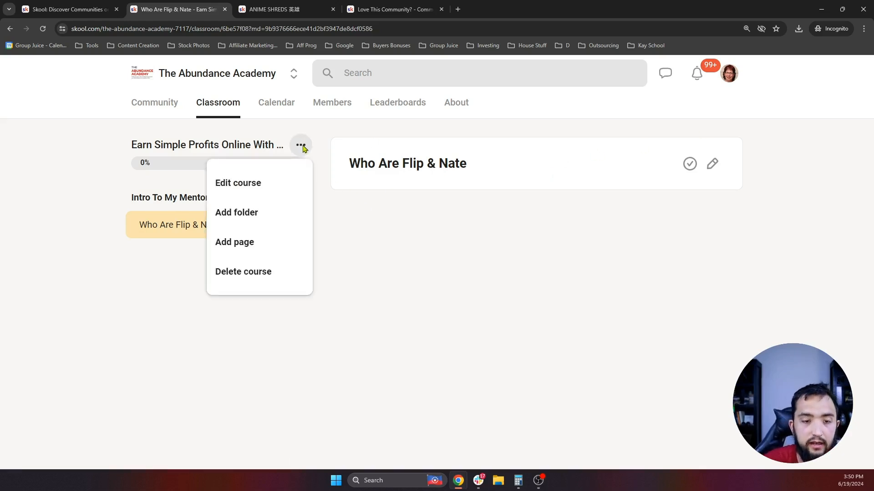
click(250, 213)
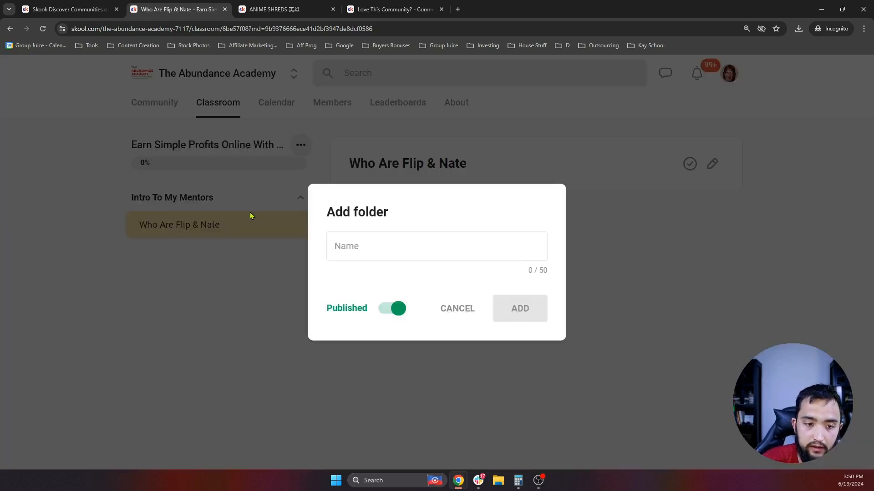
click(423, 254)
text(Free 5-Day Live Event)
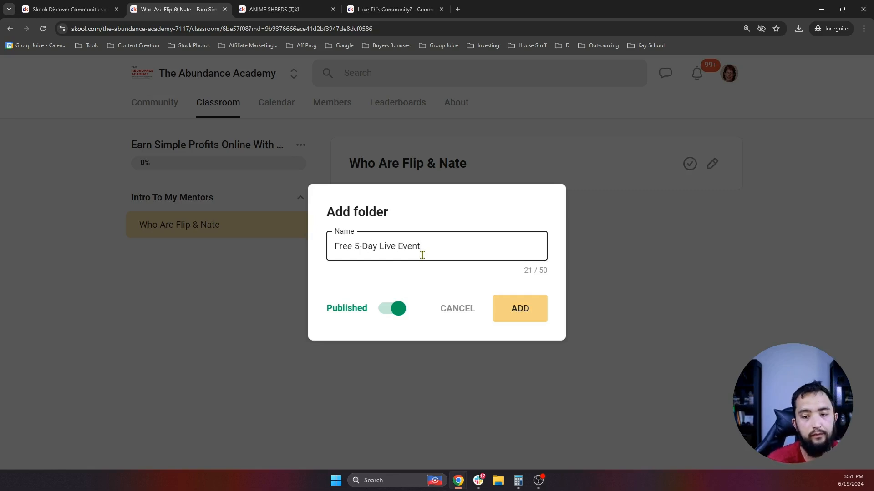
click(530, 313)
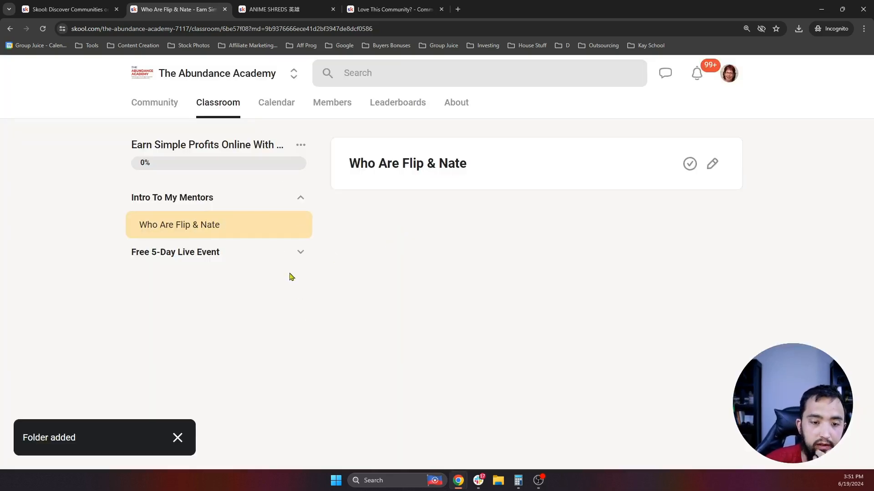
- Add a new page inside the Free 5-Day Live Event folder
click(299, 252)
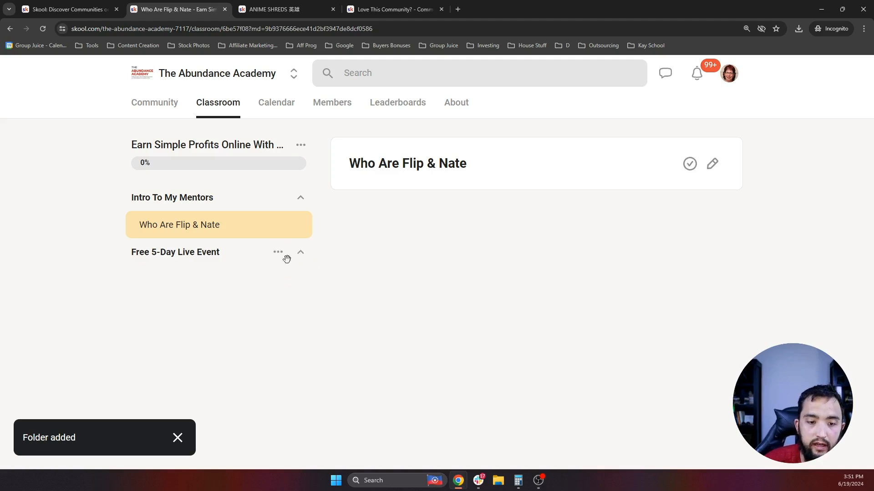
click(278, 252)
click(230, 350)
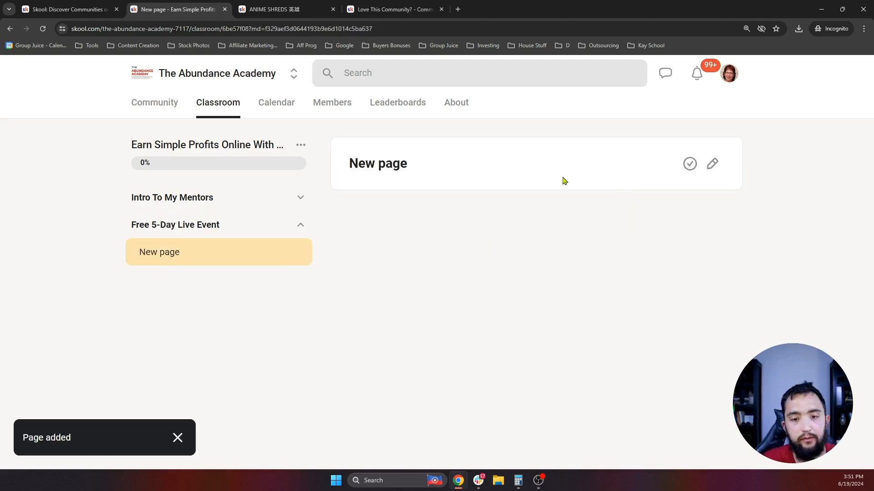
- Rename the new page to 'Day 1) The Boys Behind The Brand' and save it
click(712, 169)
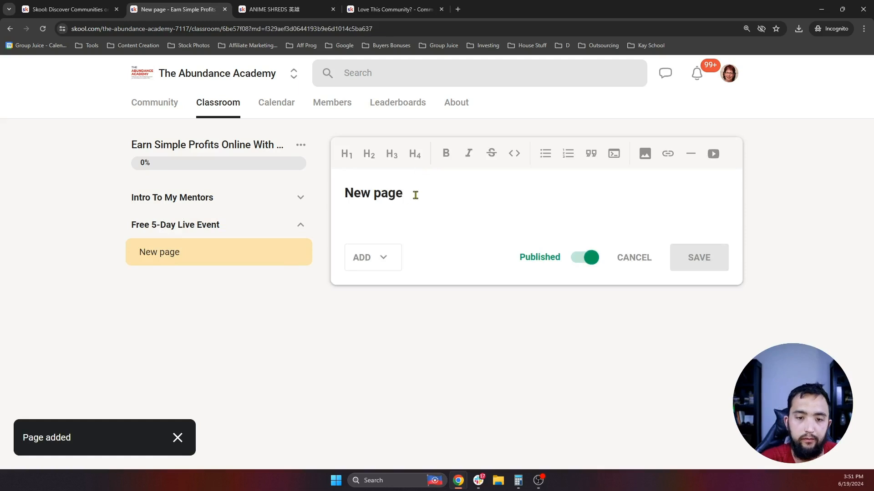
triple_click(415, 191)
text(Day 1)
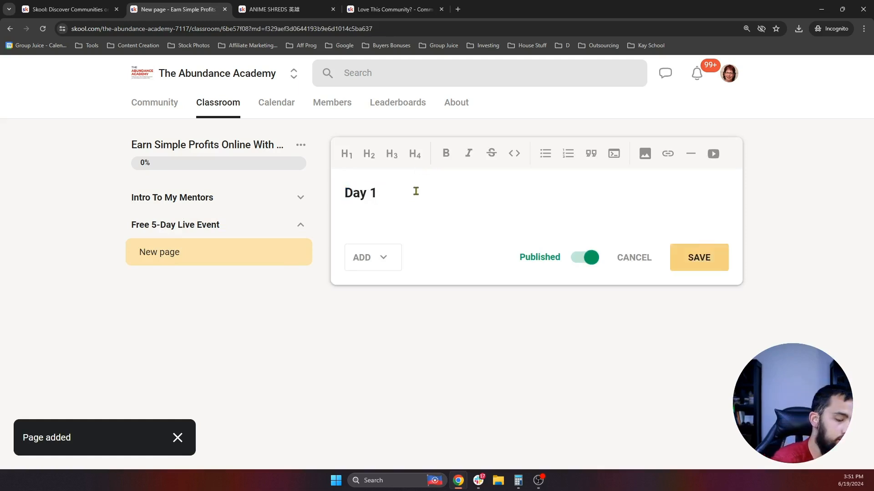
text() The Boys Behind the )
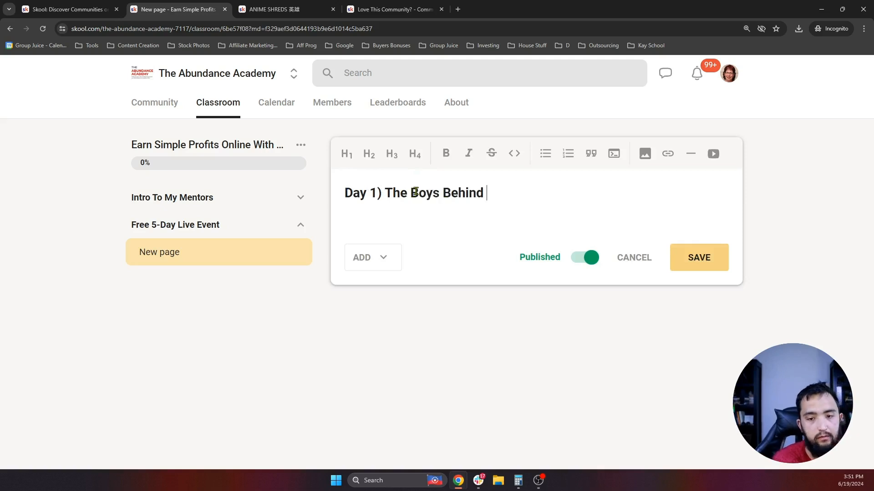
text(B)
key(BackSpace)
key(BackSpace)
key(BackSpace)
key(BackSpace)
key(BackSpace)
text(The Brand)
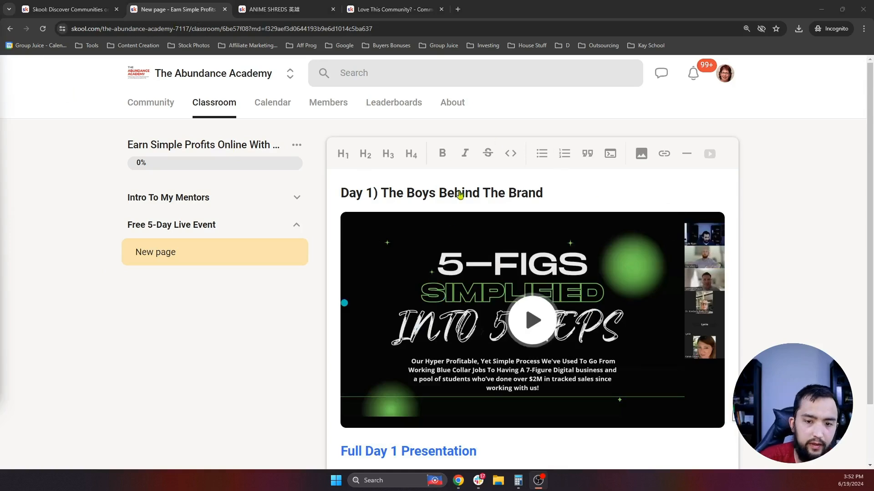
scroll(537, 239, down, 1)
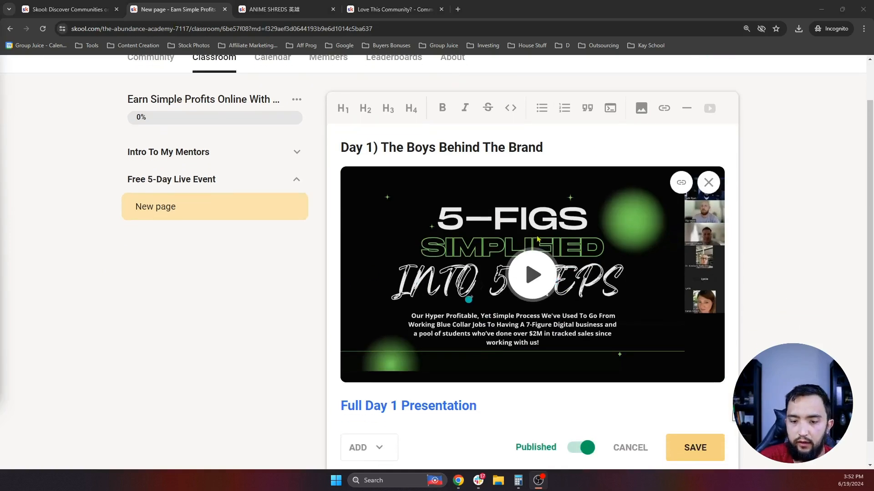
scroll(537, 239, up, 1)
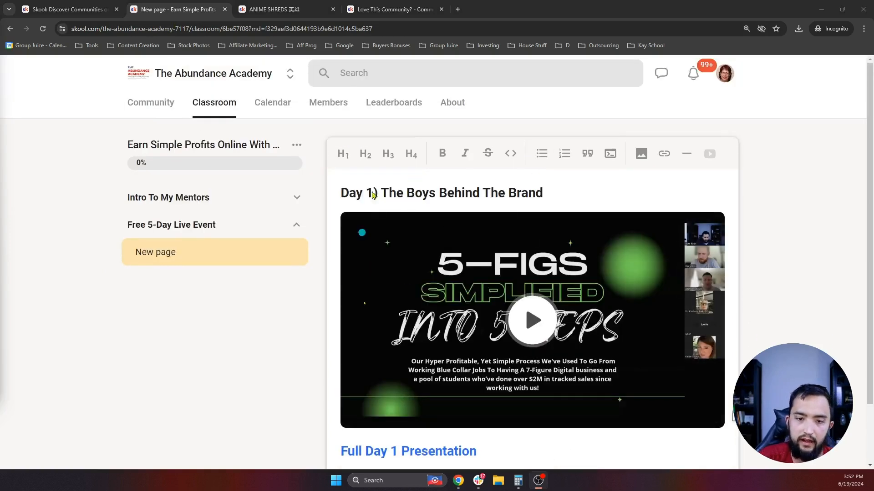
scroll(402, 410, down, 1)
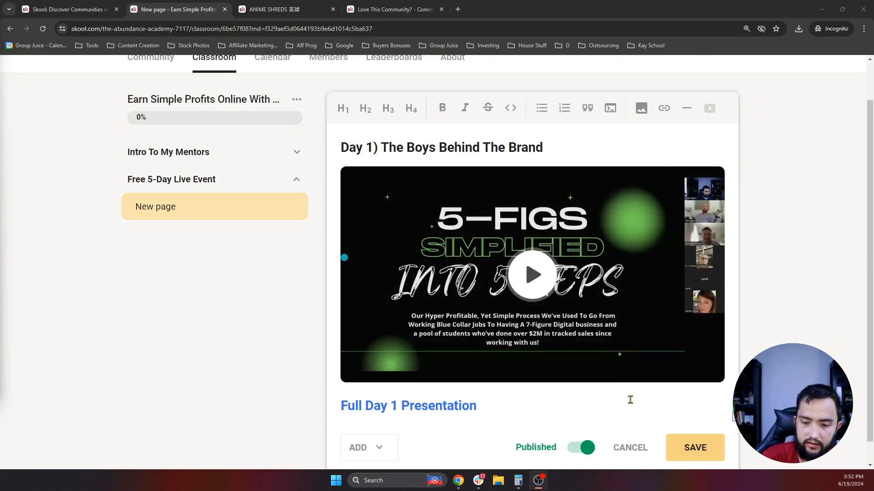
scroll(630, 400, down, 1)
click(695, 423)
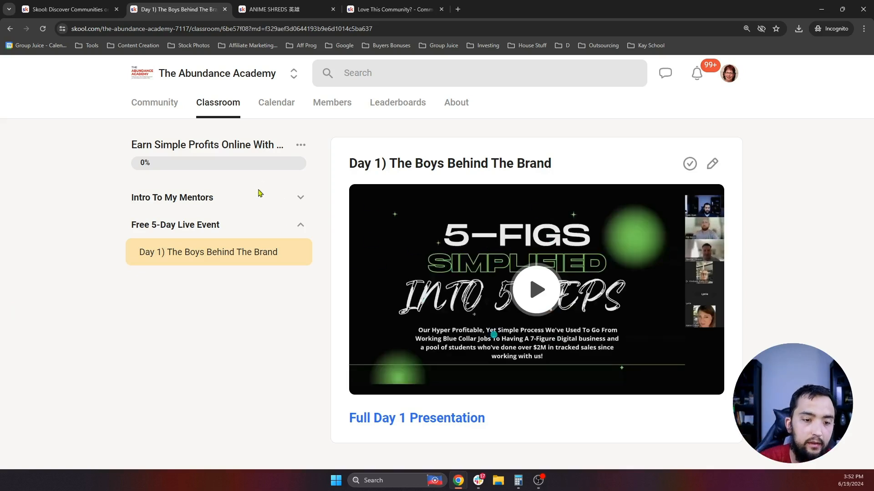
- Expand Intro To My Mentors in the sidebar and open its Who Are Flip & Nate lesson
click(299, 196)
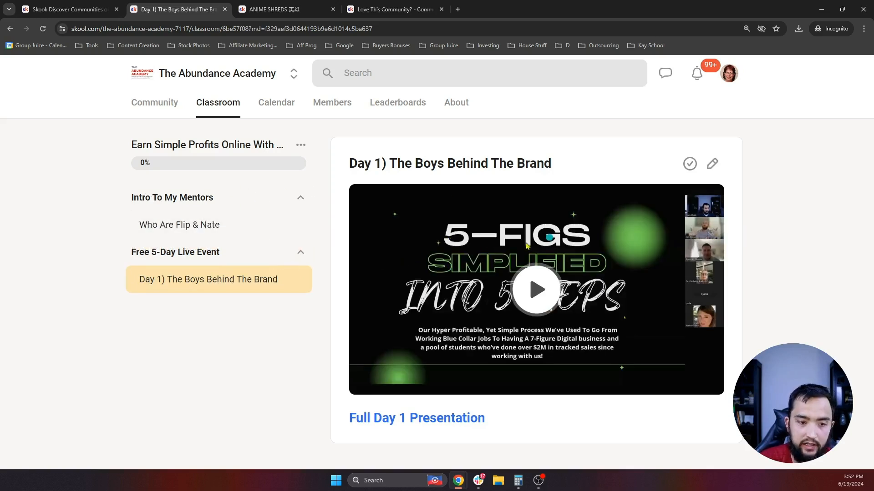
mouse_move(277, 255)
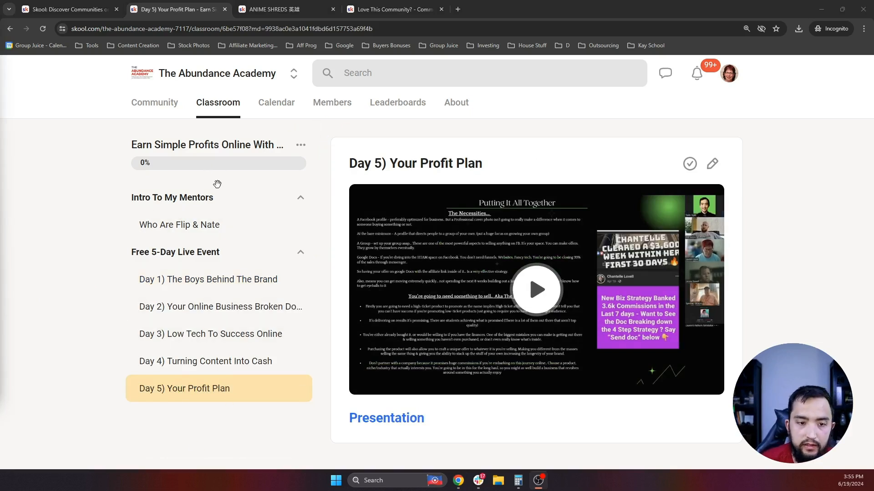
click(217, 230)
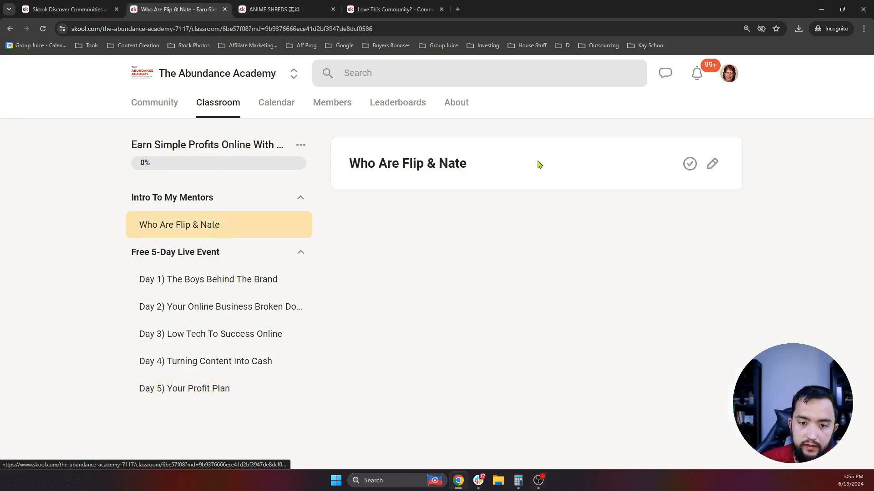
- Edit the Who Are Flip & Nate lesson and set it to Draft
click(712, 166)
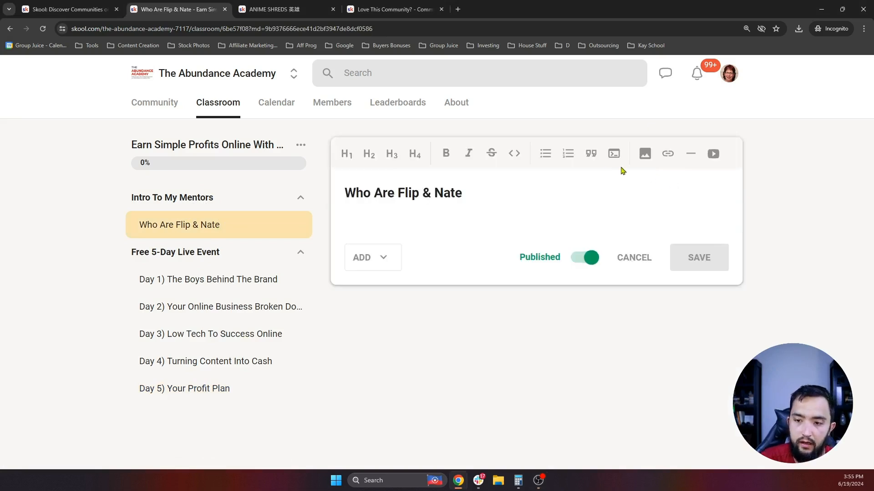
click(588, 259)
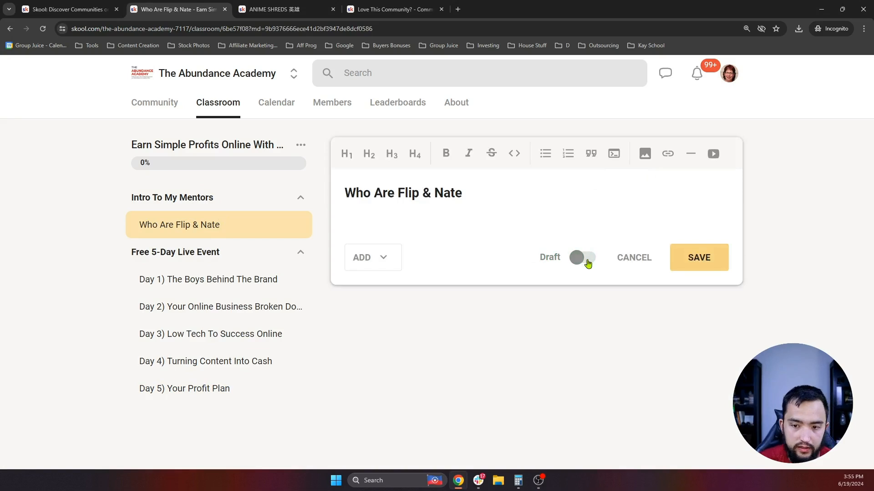
click(587, 263)
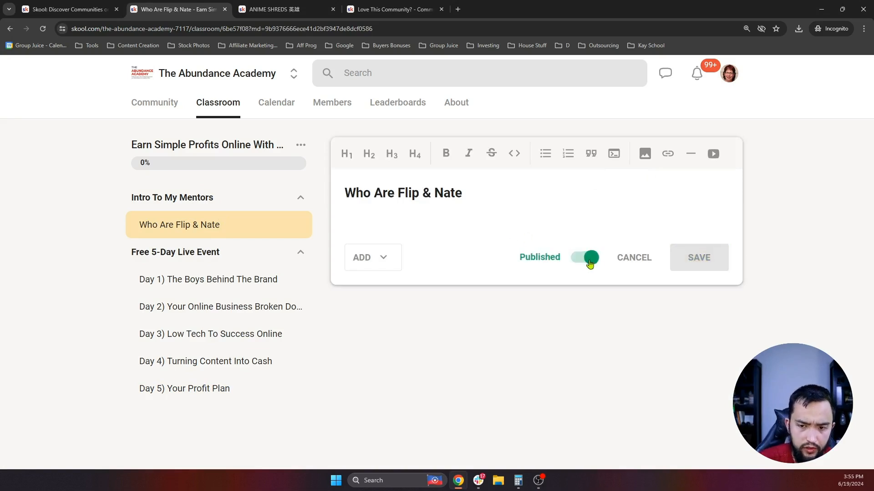
click(588, 264)
- Review the Pin community post instructions in the lesson's ADD menu, then dismiss them
click(383, 257)
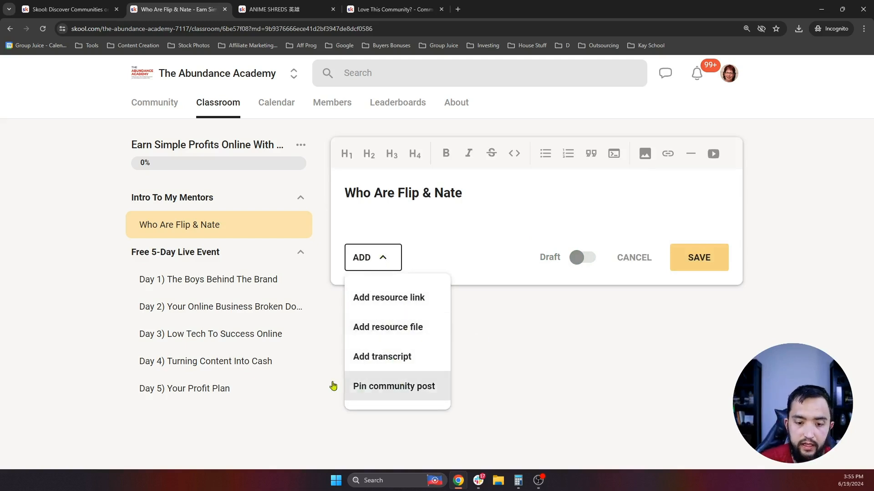
click(415, 394)
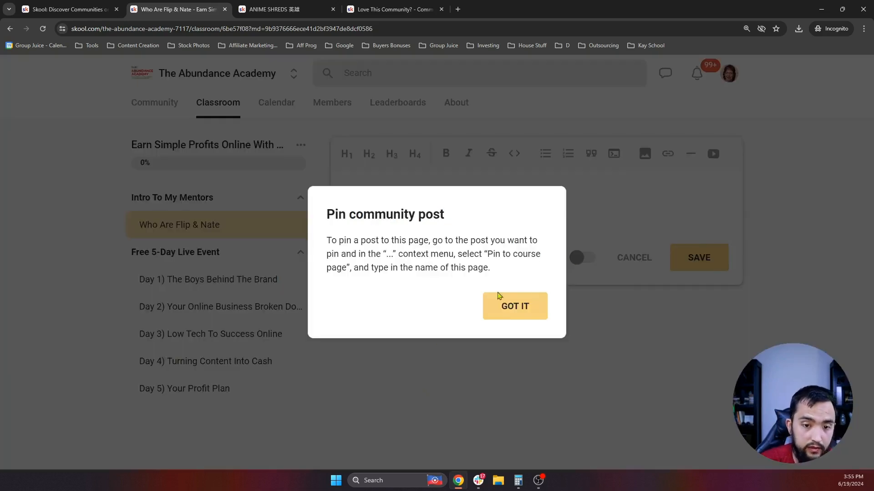
click(519, 313)
click(392, 269)
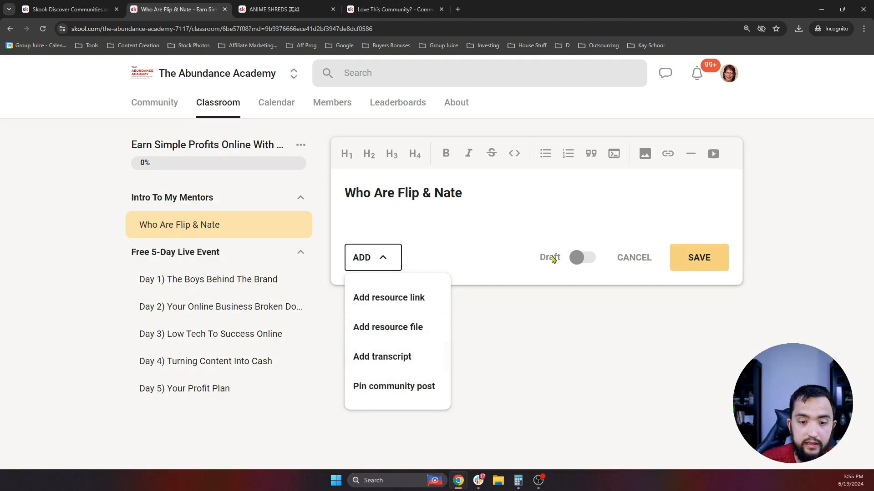
click(494, 237)
click(390, 268)
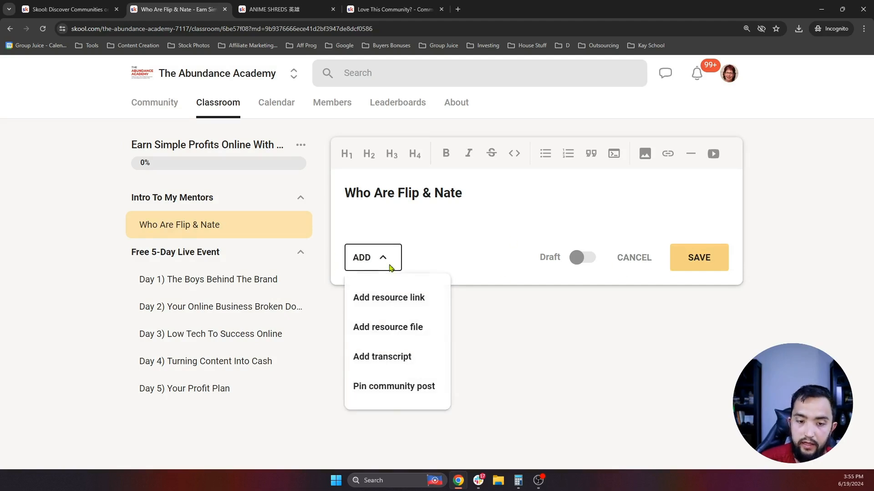
click(390, 404)
drag(346, 240, 523, 254)
click(495, 306)
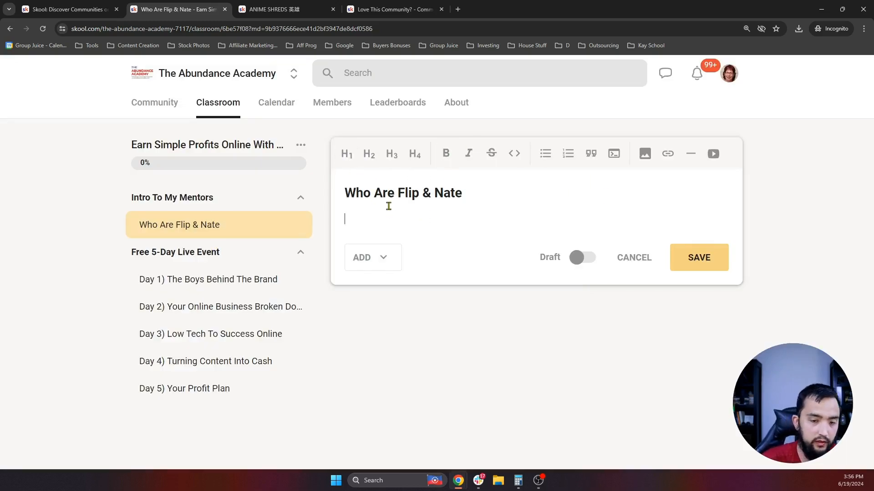
- Type 'Hey There' and try heading levels 1–4 and bold on it
text(Hey There)
drag(387, 219, 339, 219)
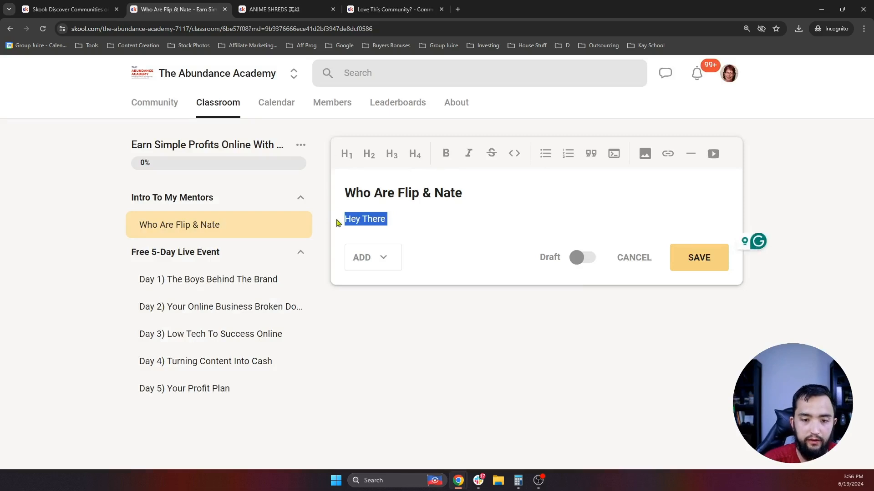
click(346, 161)
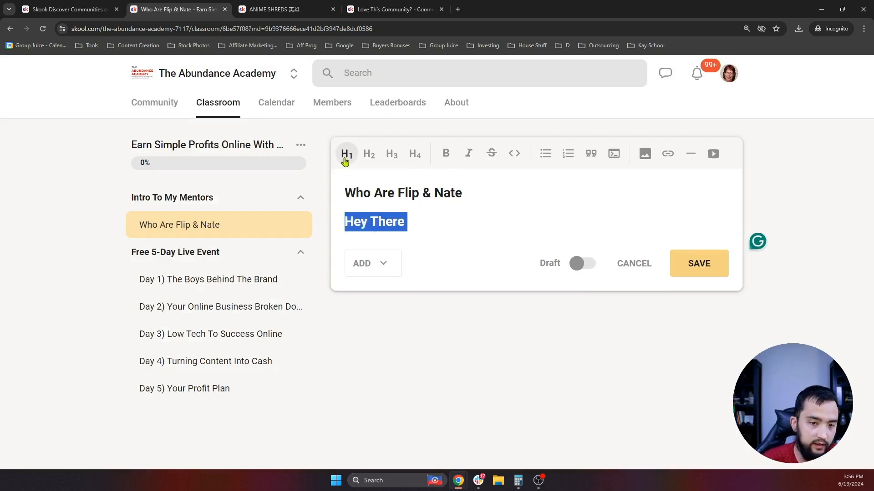
click(368, 157)
click(391, 156)
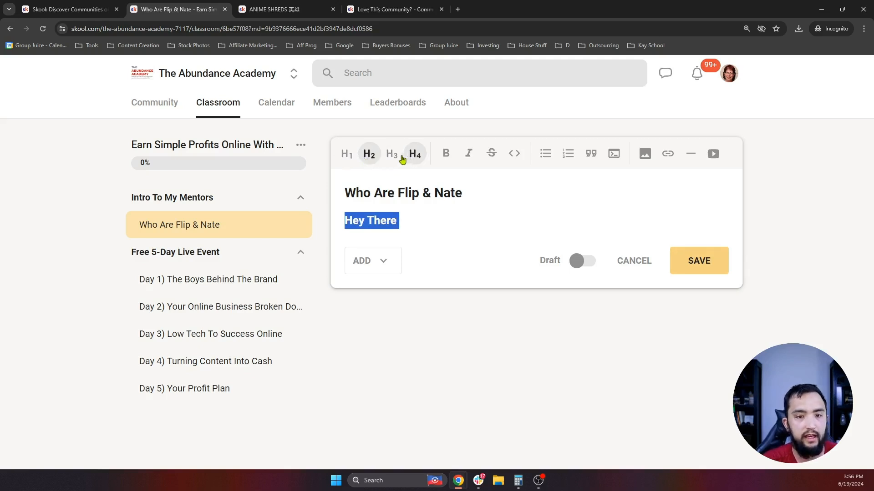
click(415, 157)
click(445, 154)
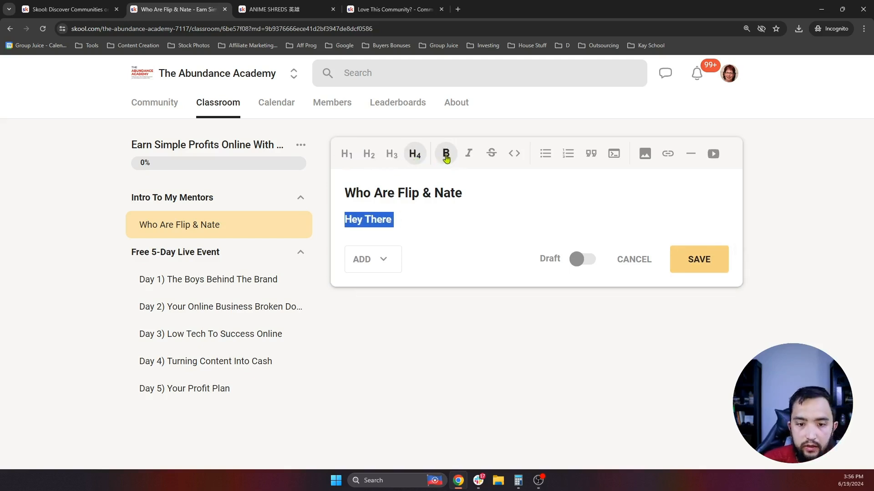
- Try italic, strikethrough, bullet, numbered, quote and code-block formatting, ending on normal text
click(469, 154)
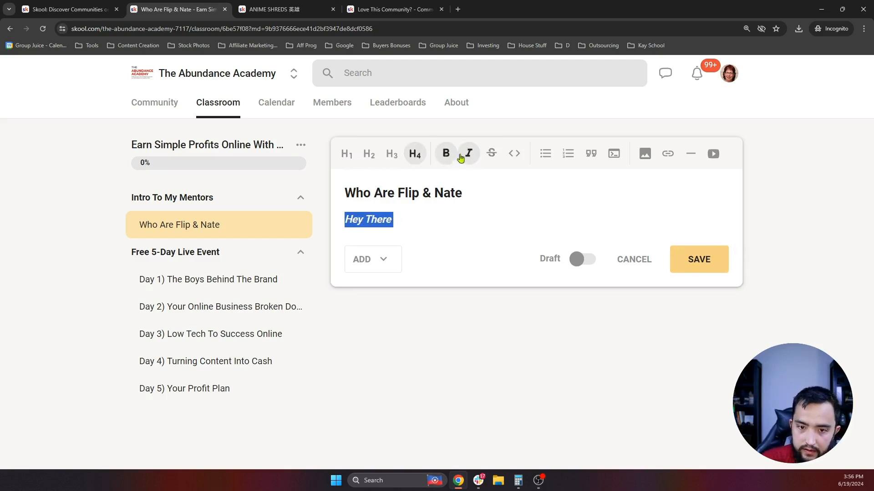
click(491, 154)
click(545, 153)
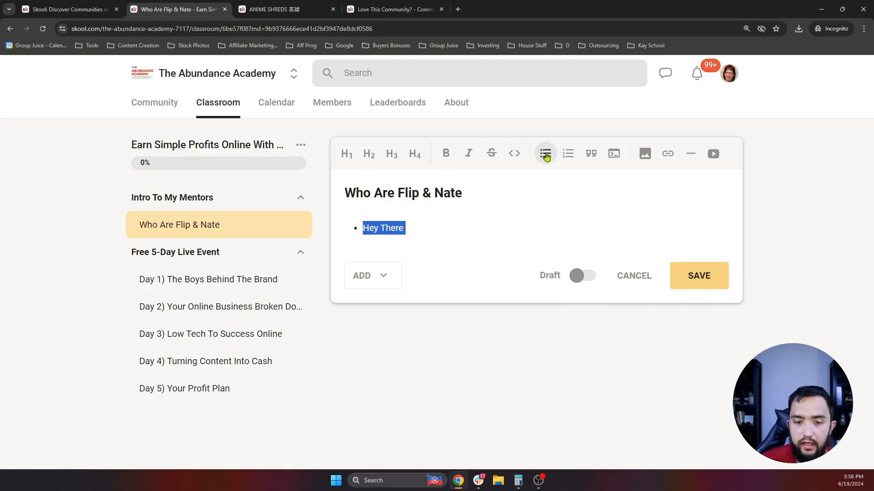
click(568, 154)
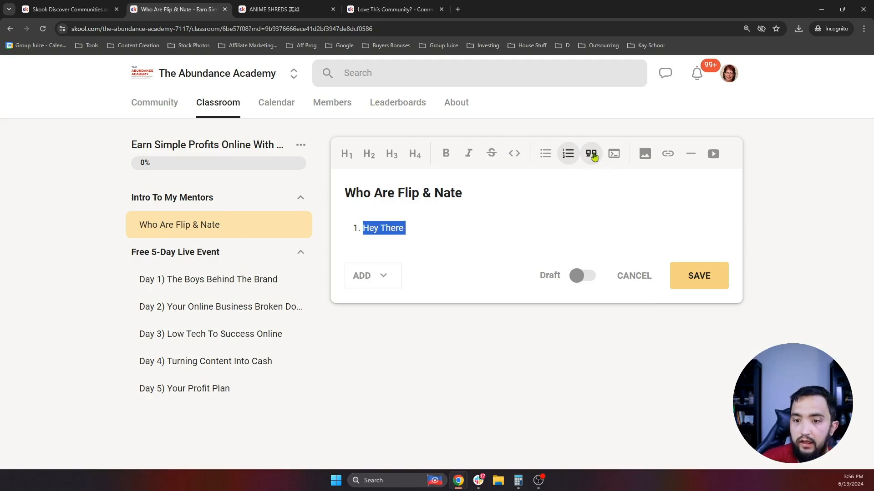
click(569, 157)
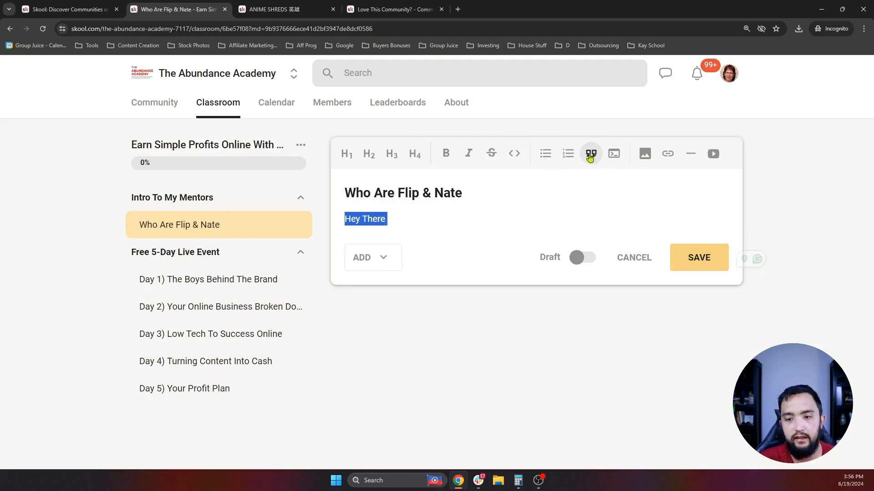
click(590, 154)
click(619, 155)
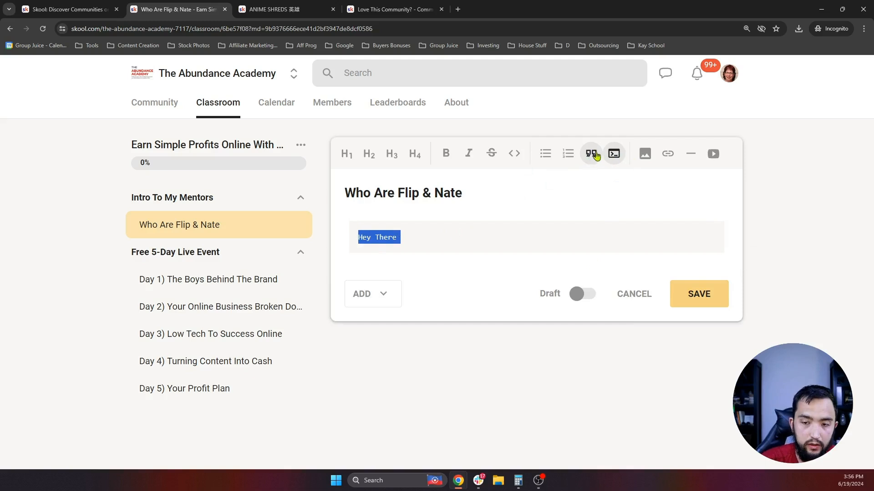
click(614, 154)
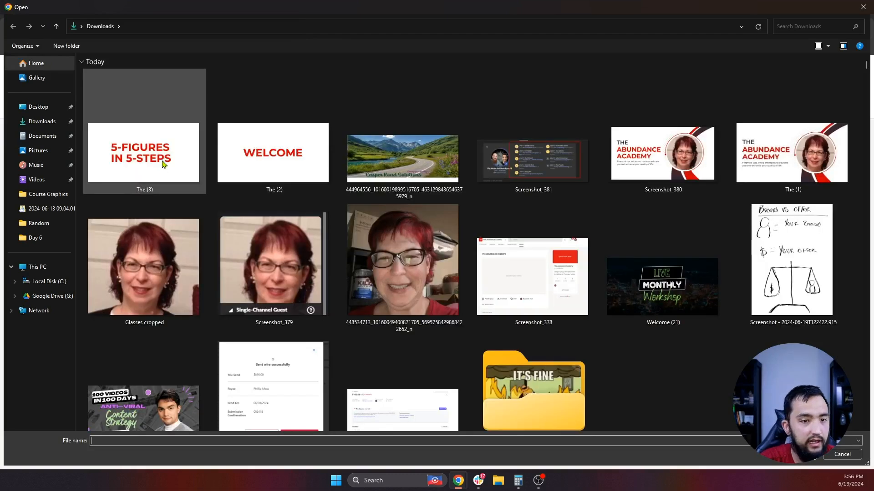
- Insert the 5-FIGURES IN 5-STEPS image from Downloads, then delete it
double_click(162, 165)
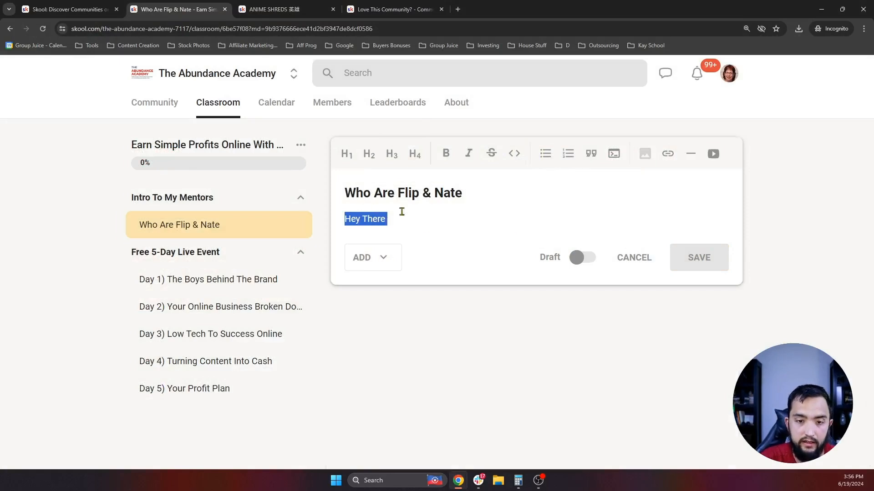
scroll(437, 200, down, 2)
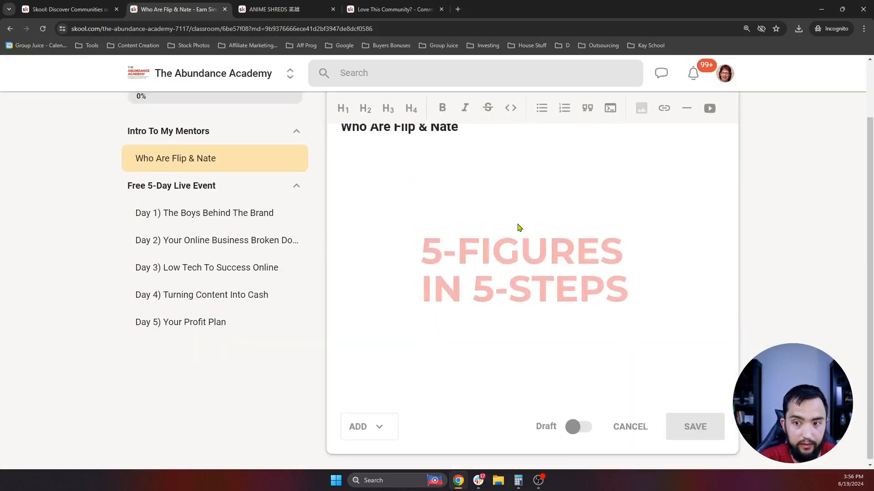
scroll(511, 232, up, 2)
scroll(496, 241, down, 2)
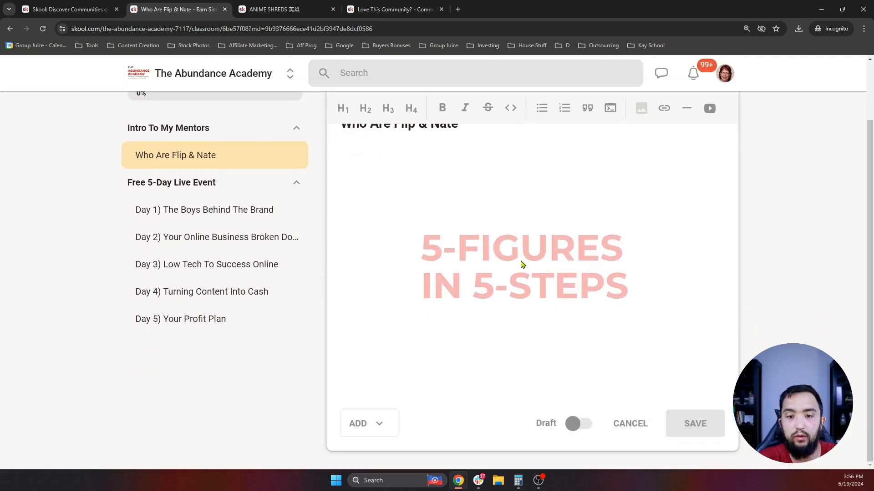
scroll(521, 264, up, 2)
key(BackSpace)
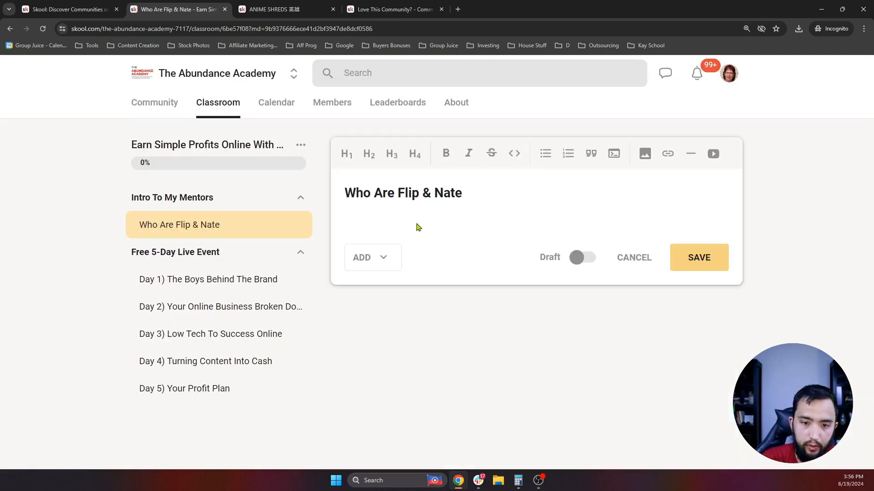
- Try the link, divider and video tools, cancelling the link and video prompts
click(668, 155)
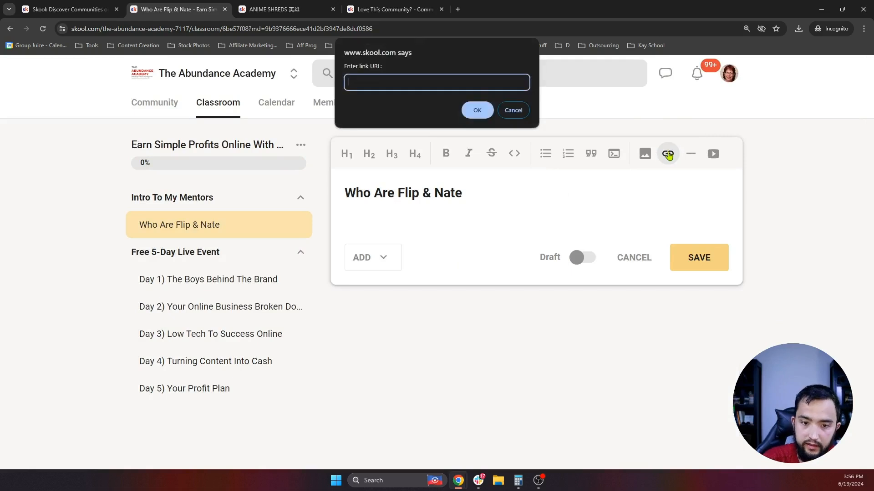
click(516, 116)
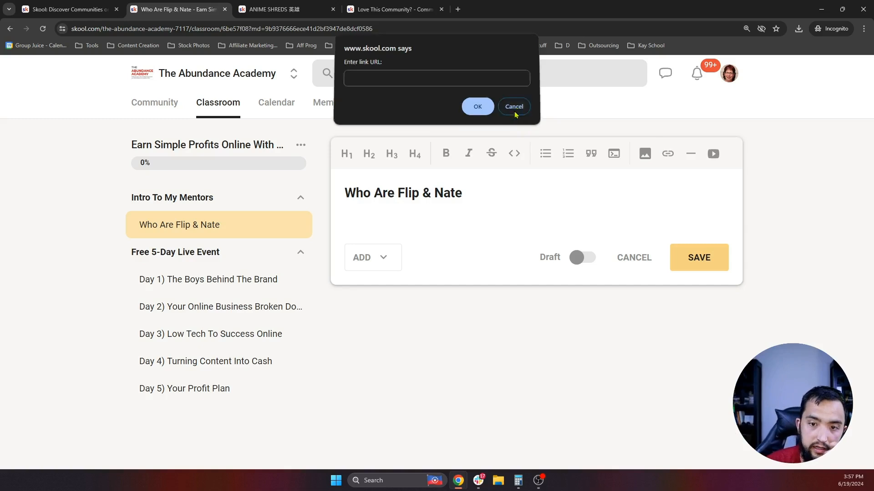
click(692, 154)
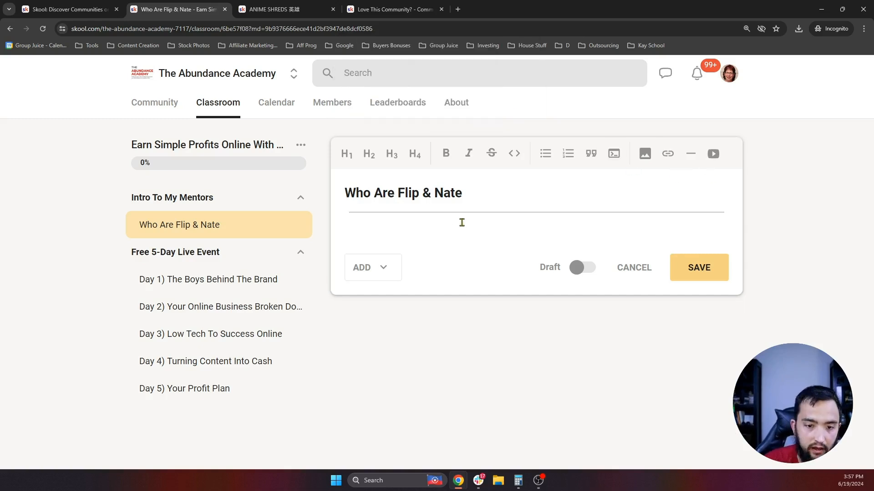
click(712, 154)
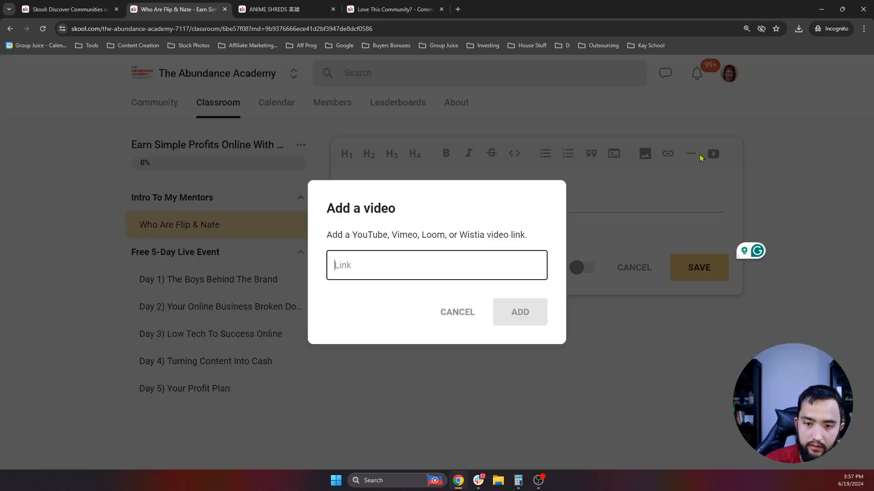
click(430, 260)
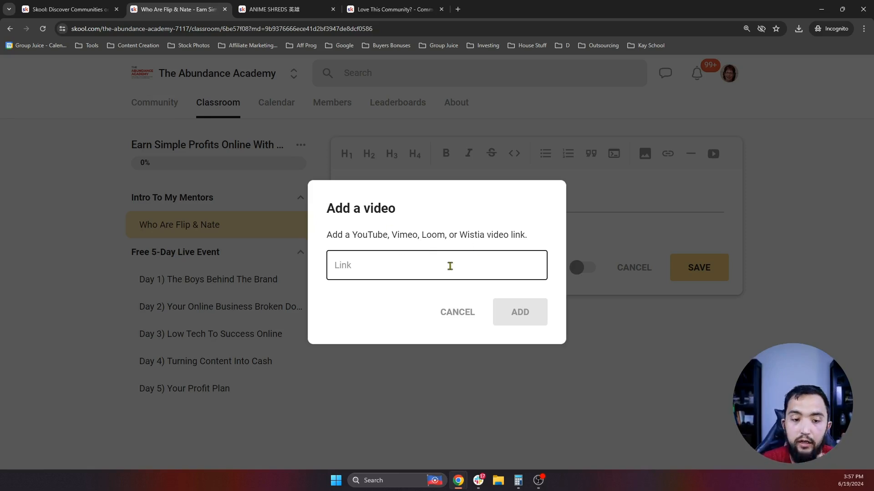
click(473, 313)
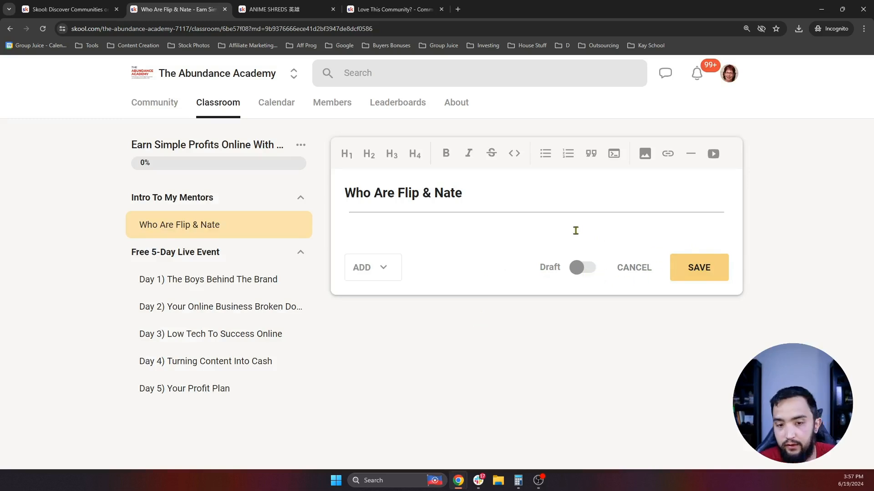
- Correct the title's last letter and remove the divider from the body
key(BackSpace)
text(E)
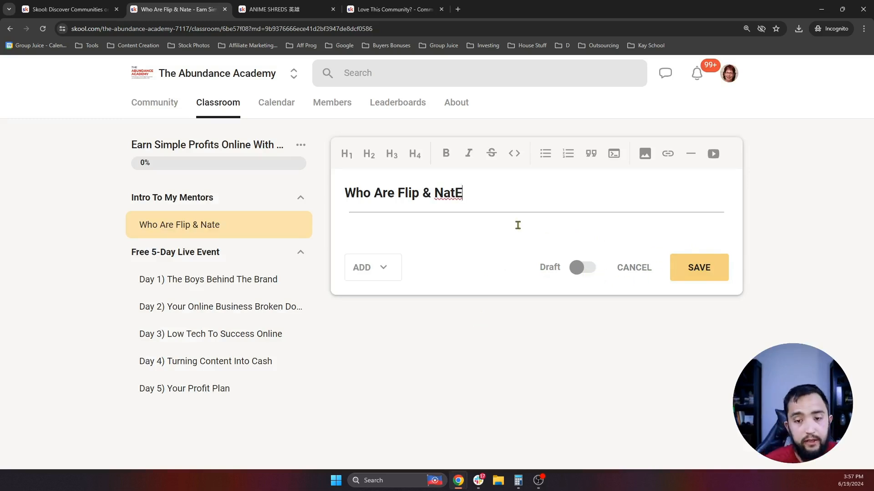
key(BackSpace)
text(e)
key(BackSpace)
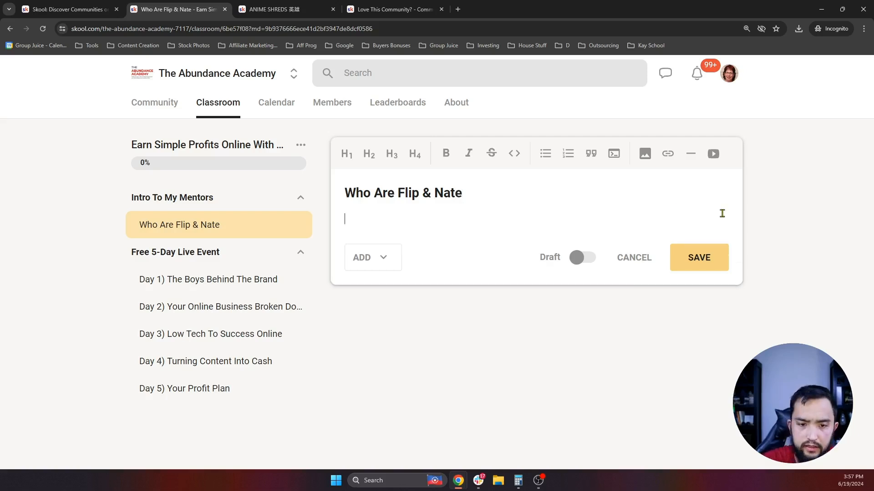
- Save the Who Are Flip & Nate lesson, then add a published 'Your Next Steps' folder
click(713, 262)
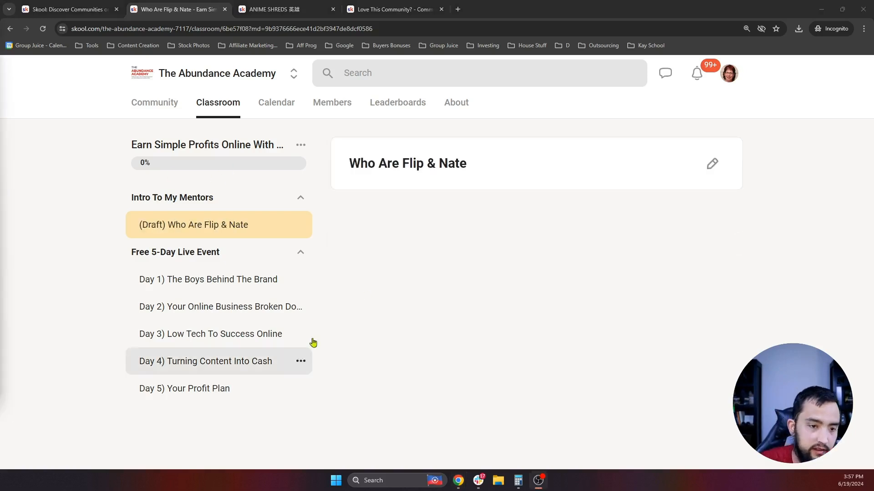
click(301, 146)
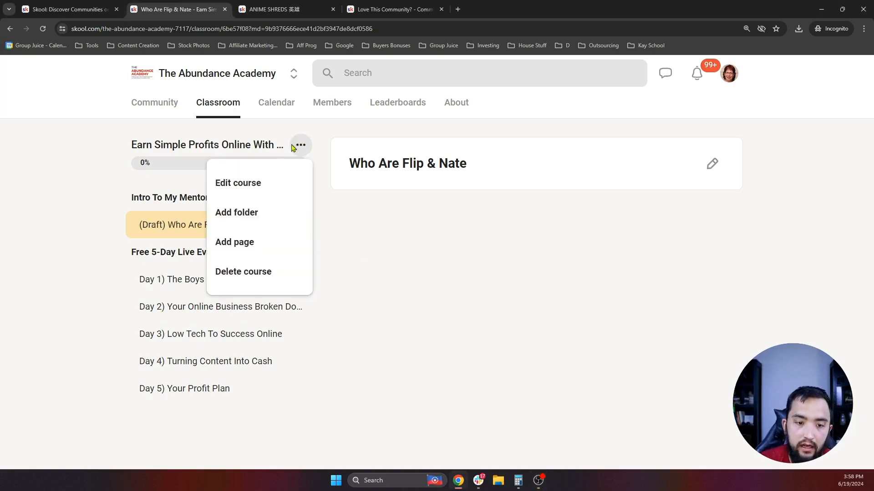
click(256, 214)
click(417, 247)
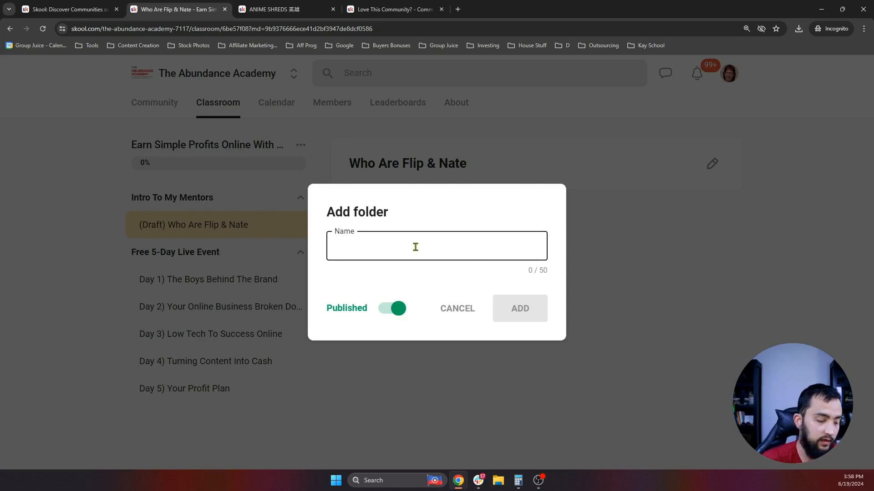
text(Your Next Steps)
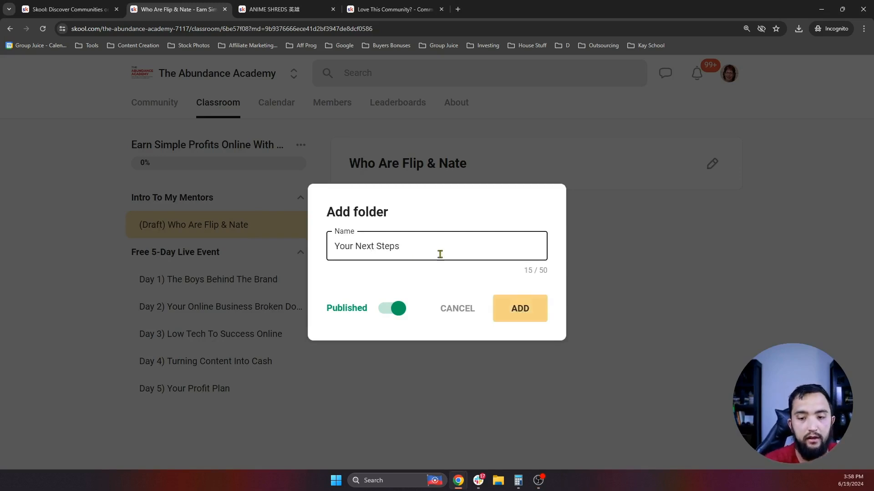
click(515, 319)
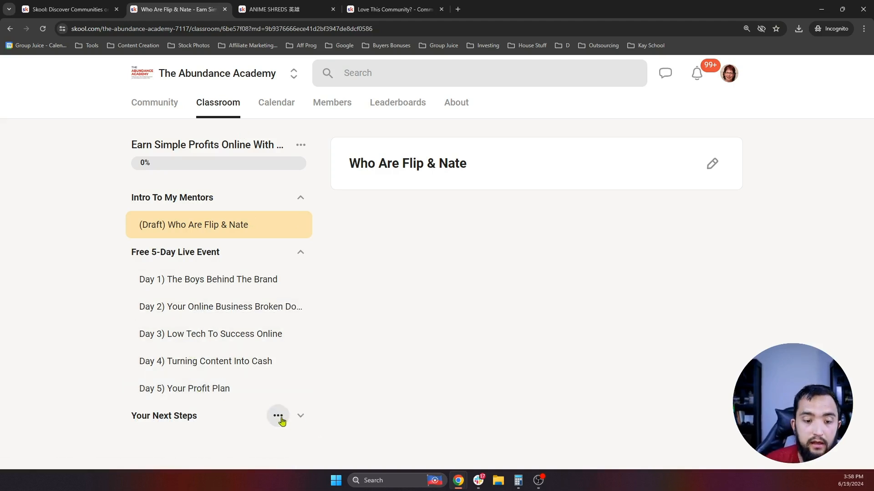
click(278, 416)
- Add a page in Your Next Steps and embed the pasted Loom video
click(251, 380)
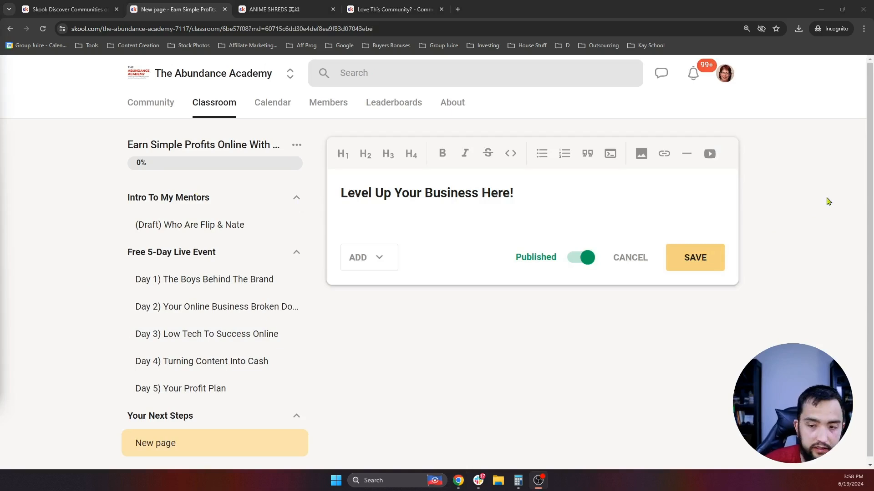
click(710, 154)
key(ctrl+v)
click(519, 312)
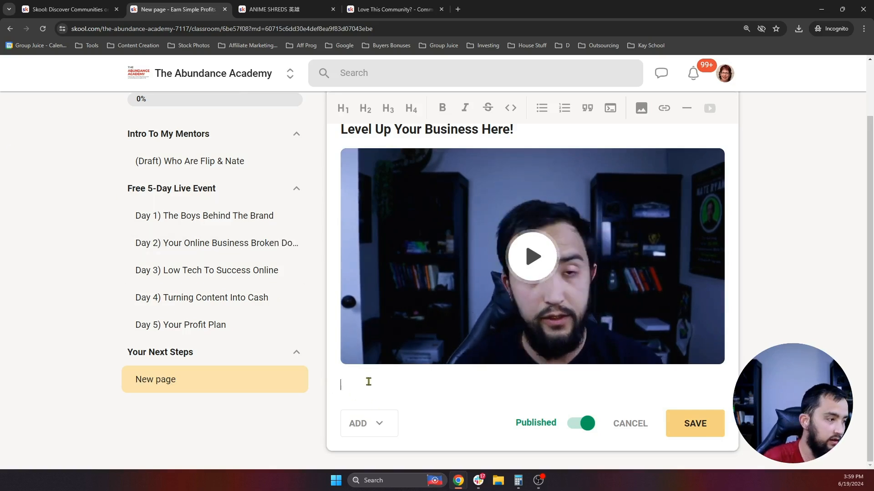
- Add the linked Full Snapshot Group Juice membership line as an H3 heading and save
text(Snapshot Of The Group Juice Membership Here)
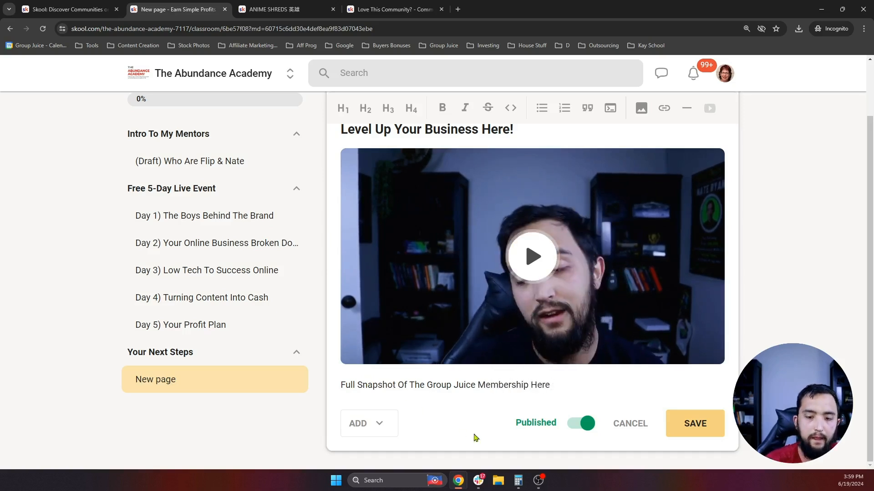
key(shift+Home)
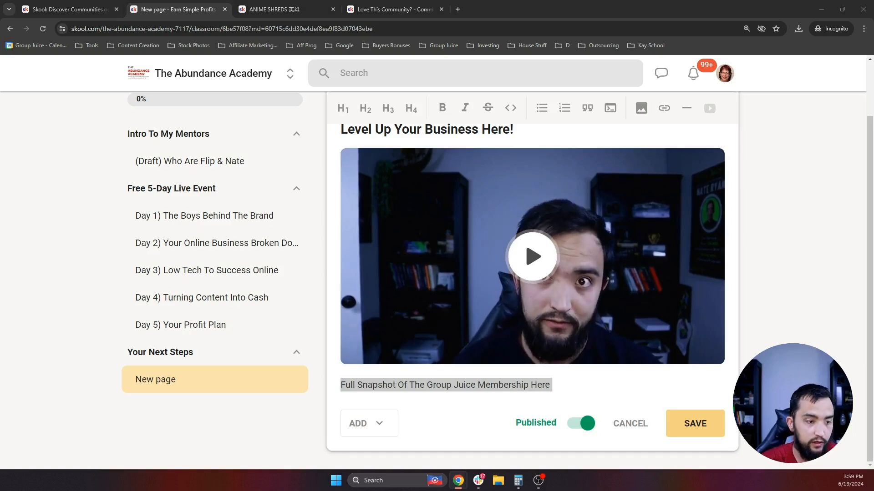
click(664, 108)
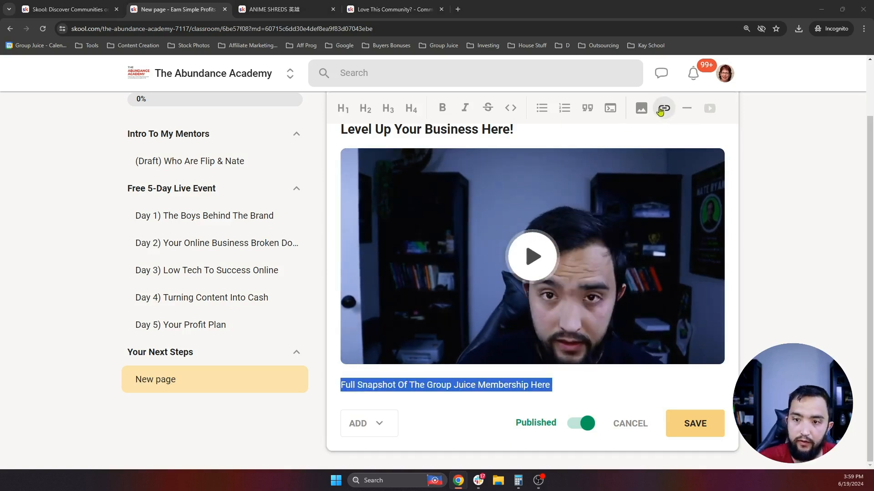
text(https://www.thegroupjuice.com/gj-cc?fpr=lauren88)
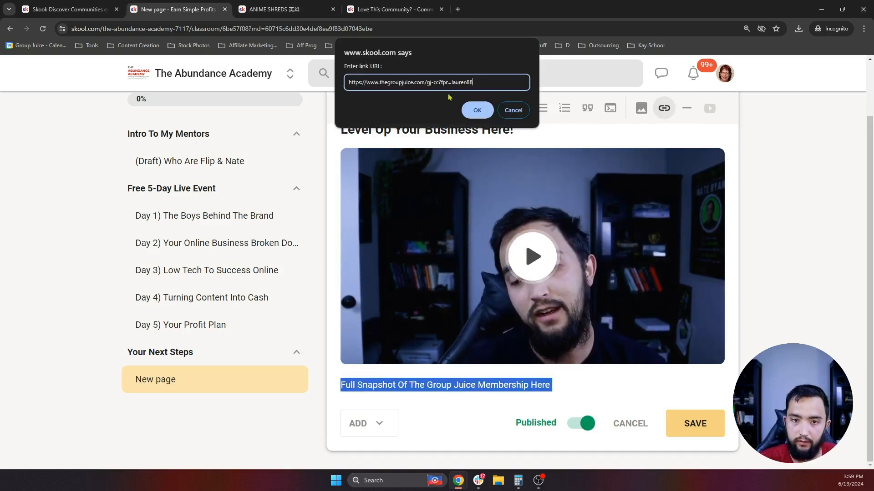
click(479, 111)
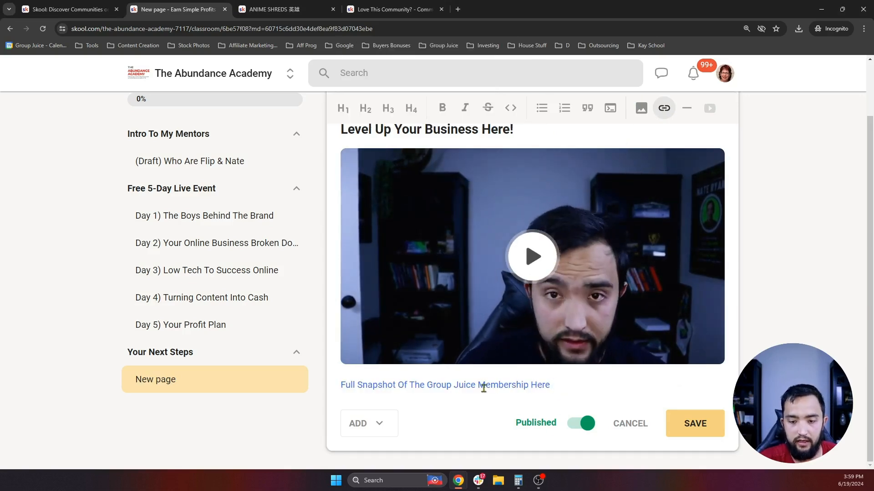
drag(551, 386, 336, 385)
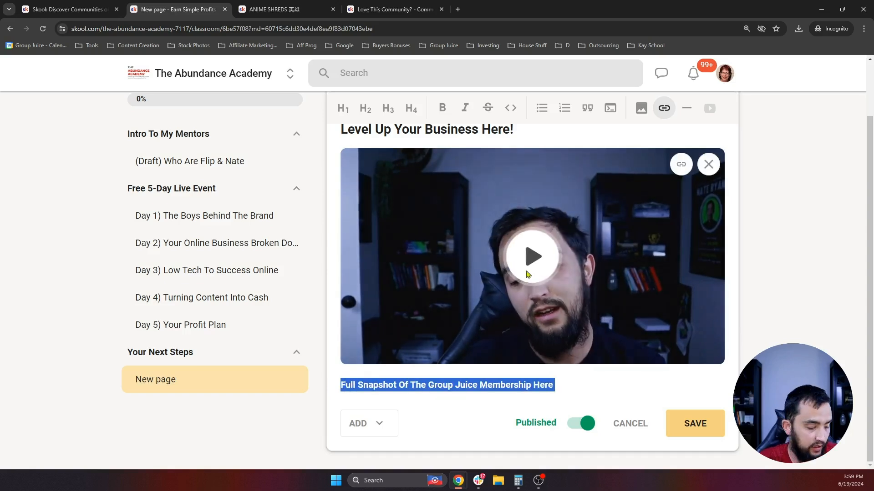
click(394, 114)
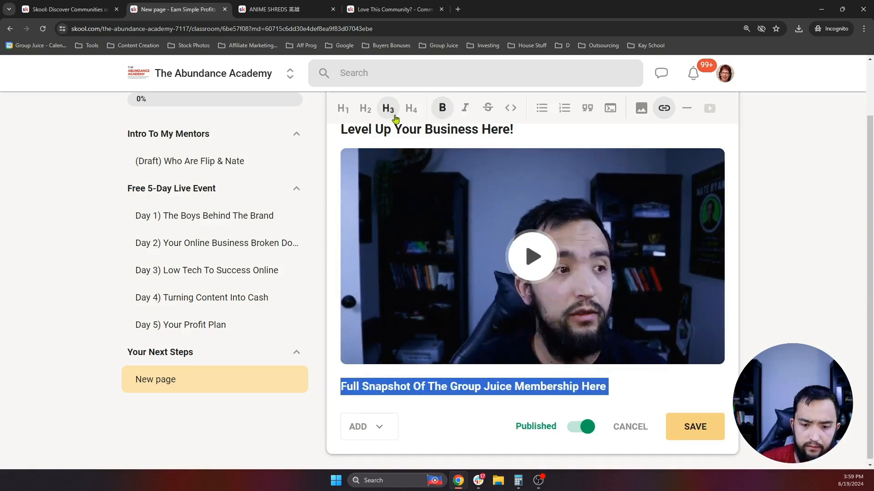
click(706, 429)
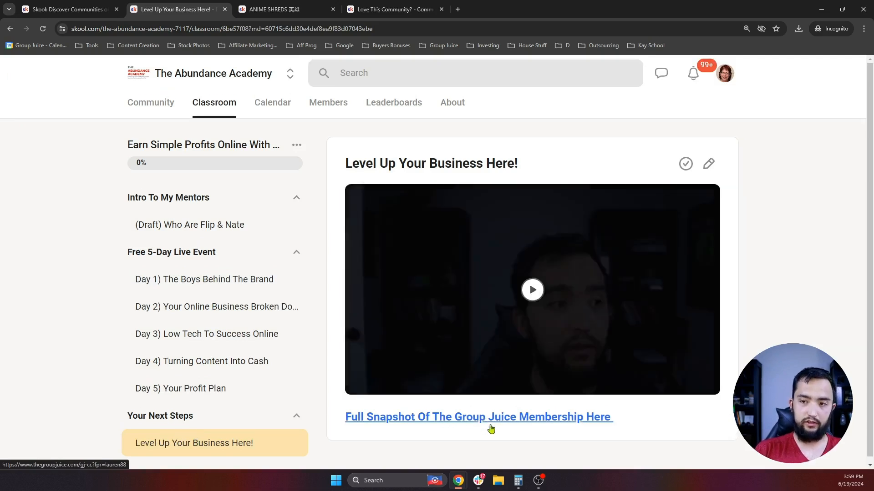
- Pin the community's Welcome To The Abundance Academy! post to the Welcome & Intro! page
click(143, 111)
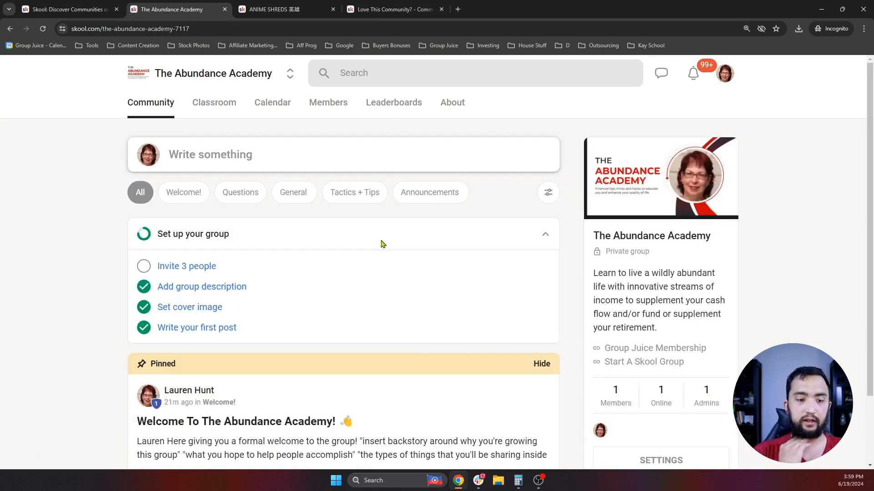
scroll(383, 244, down, 2)
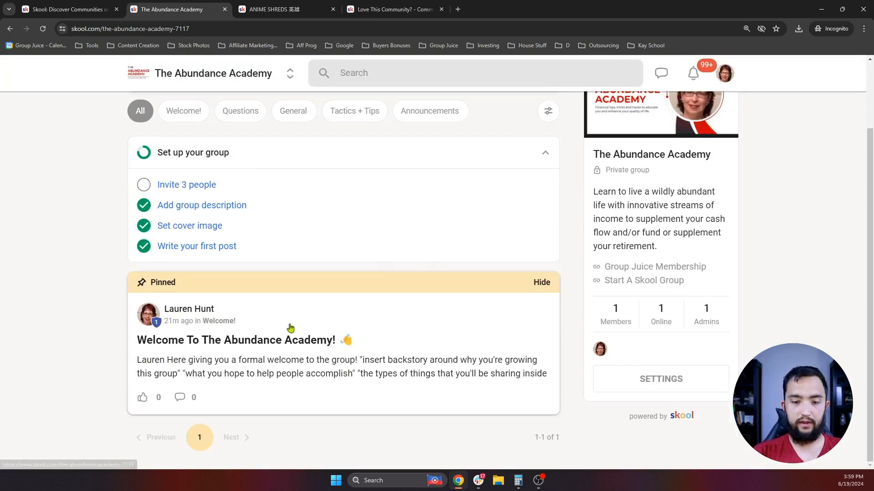
click(460, 363)
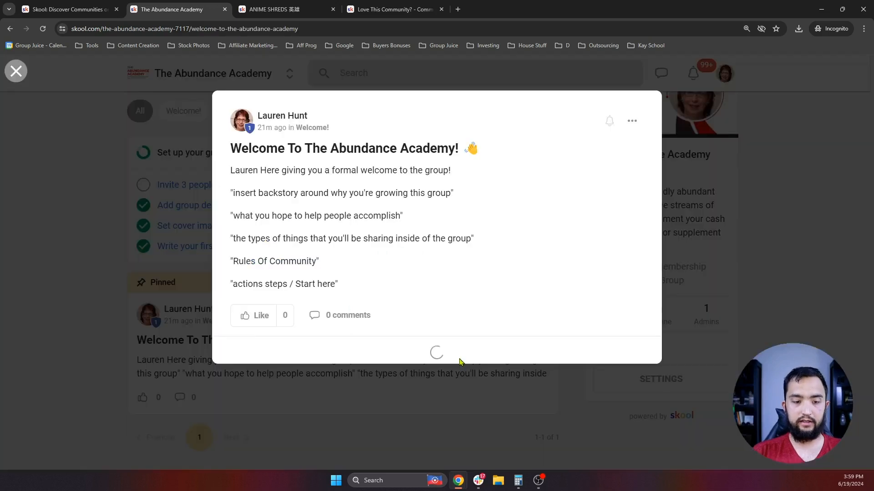
click(633, 122)
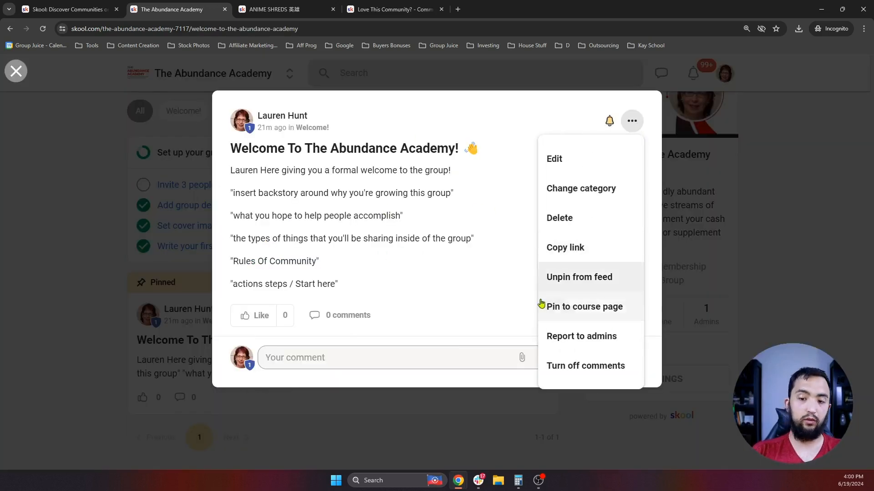
click(608, 308)
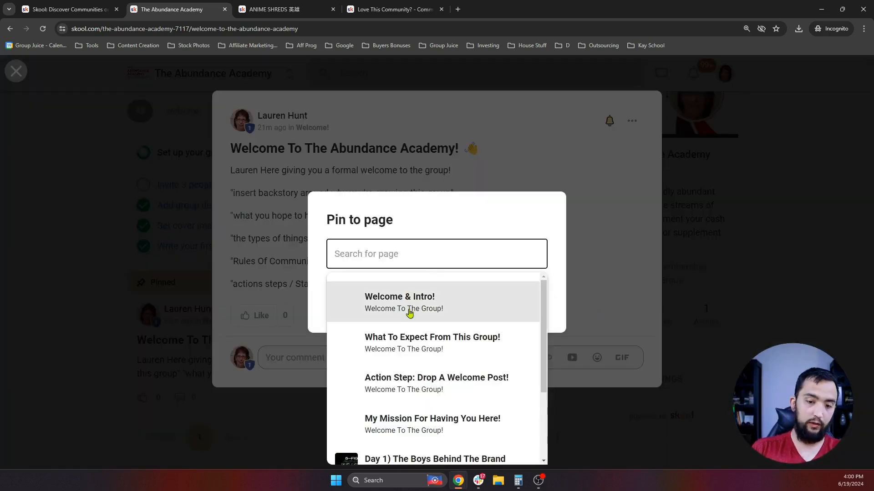
click(409, 312)
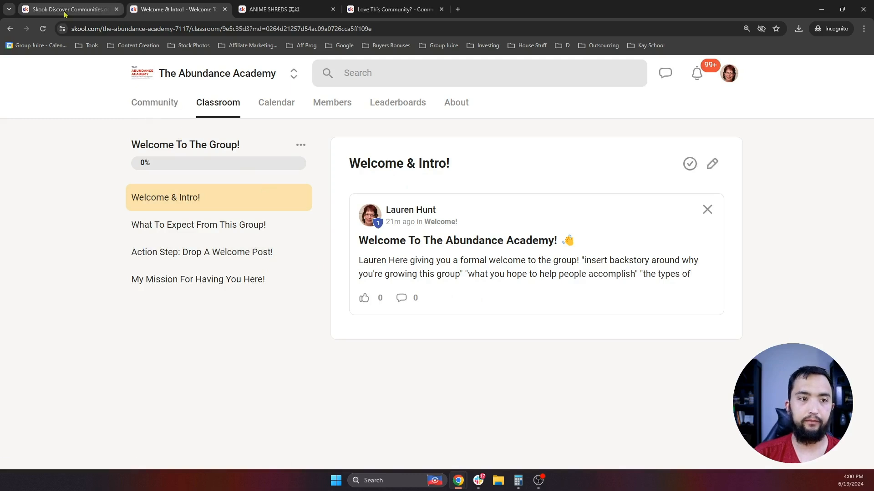
click(359, 9)
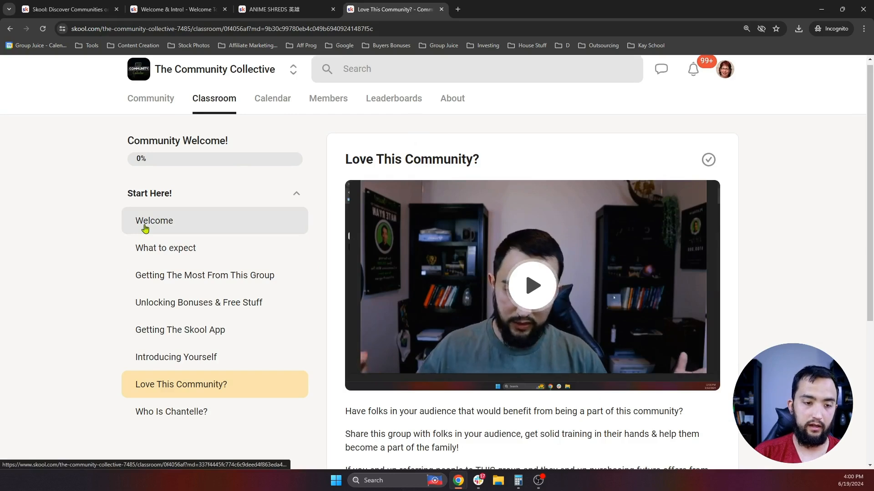
click(142, 225)
scroll(487, 196, down, 2)
scroll(522, 250, up, 3)
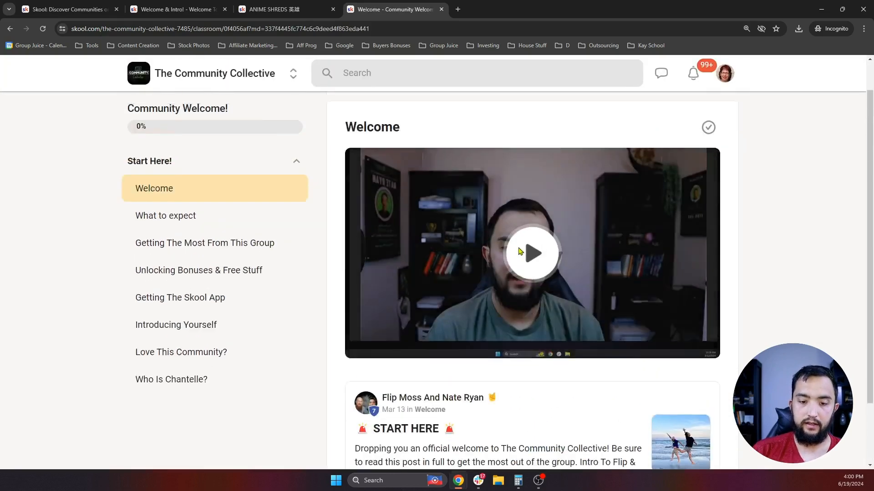
scroll(540, 253, down, 3)
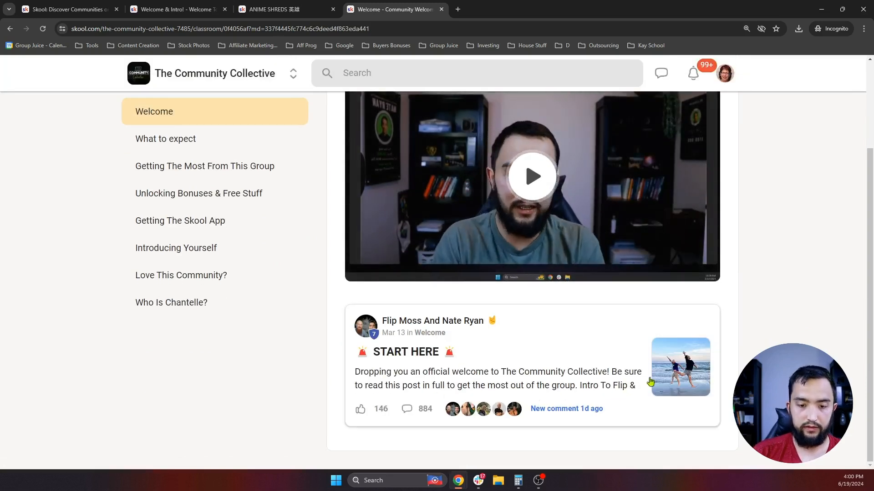
scroll(638, 367, up, 3)
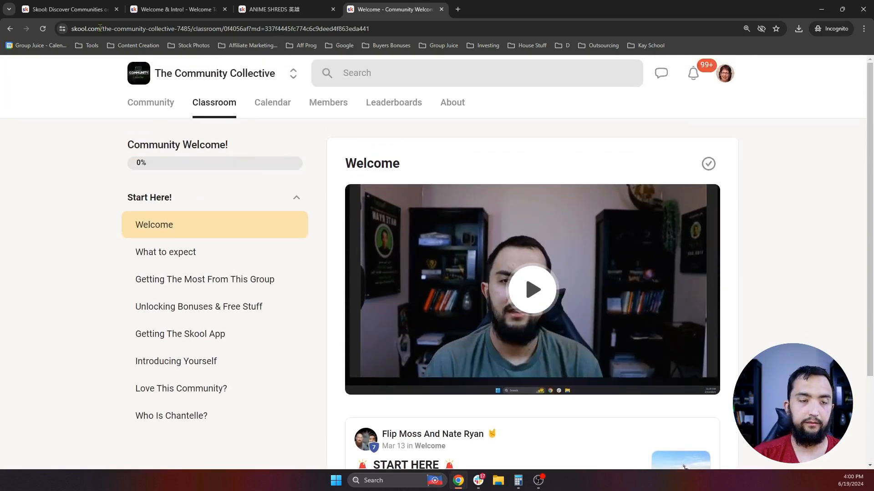
click(69, 9)
click(179, 9)
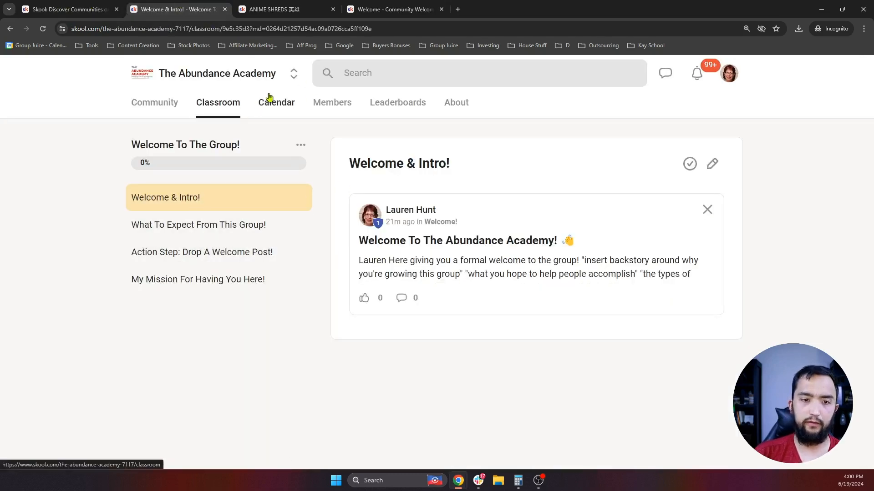
- Browse the Abundance Academy calendar, community feed and leaderboards, then glance at Discover communities
click(273, 107)
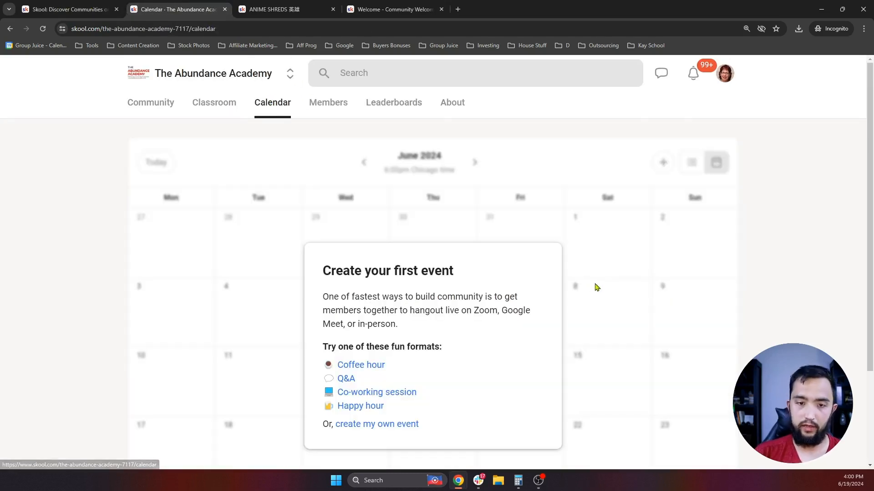
click(167, 105)
scroll(302, 214, down, 2)
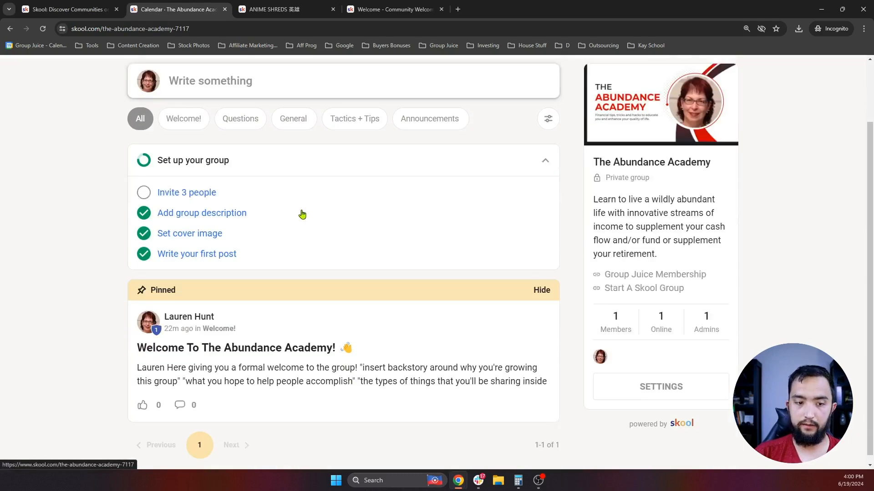
scroll(343, 335, up, 2)
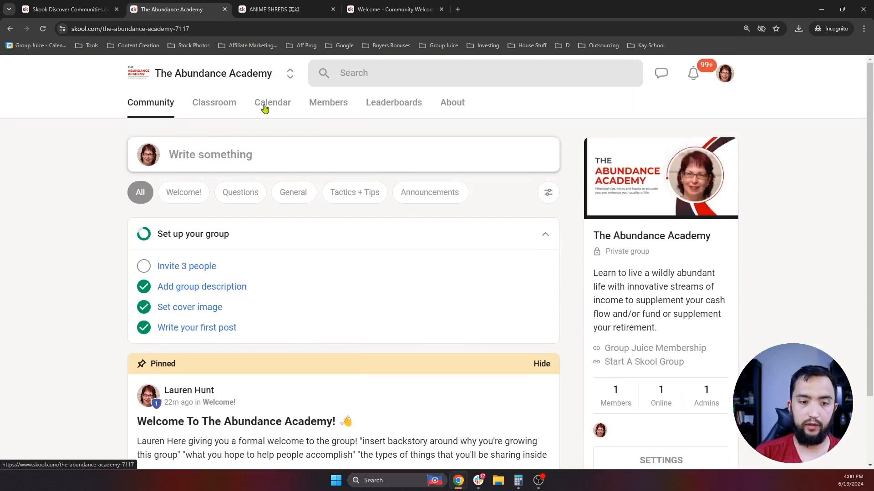
click(308, 106)
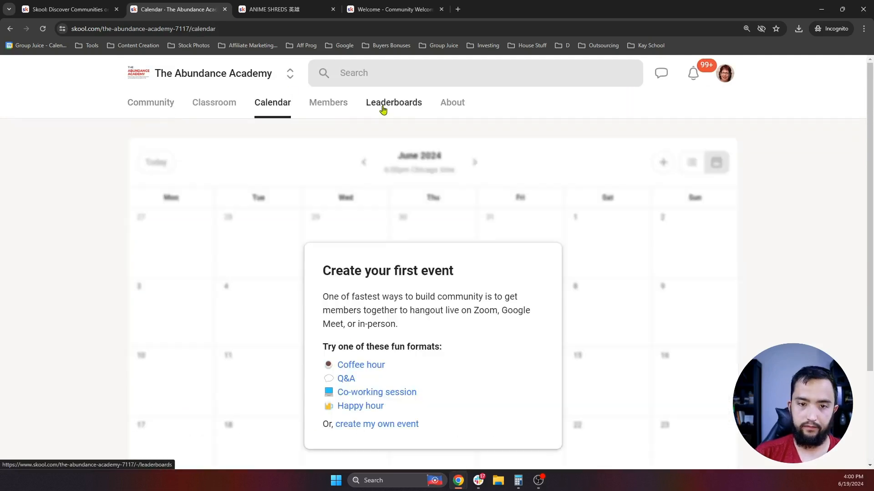
click(385, 108)
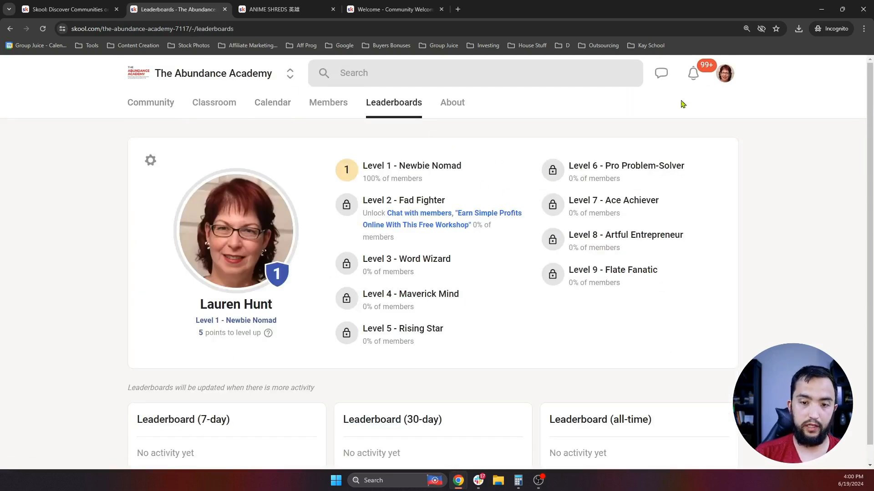
scroll(472, 177, down, 1)
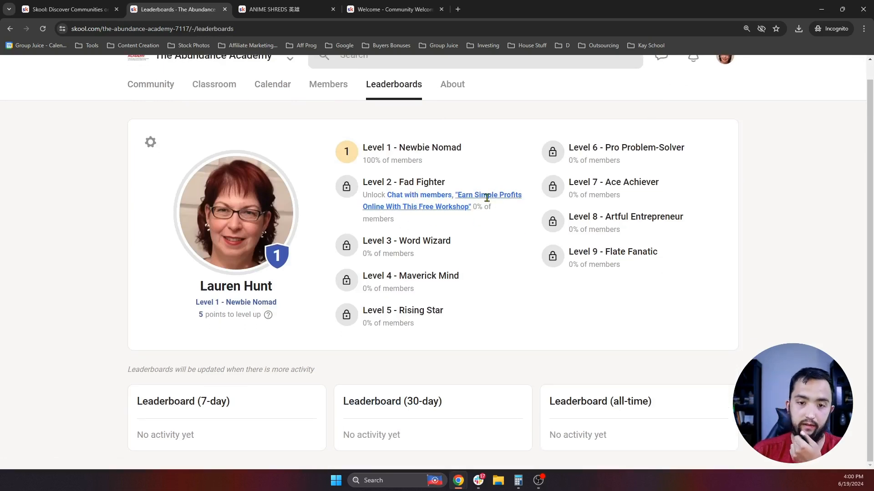
click(92, 12)
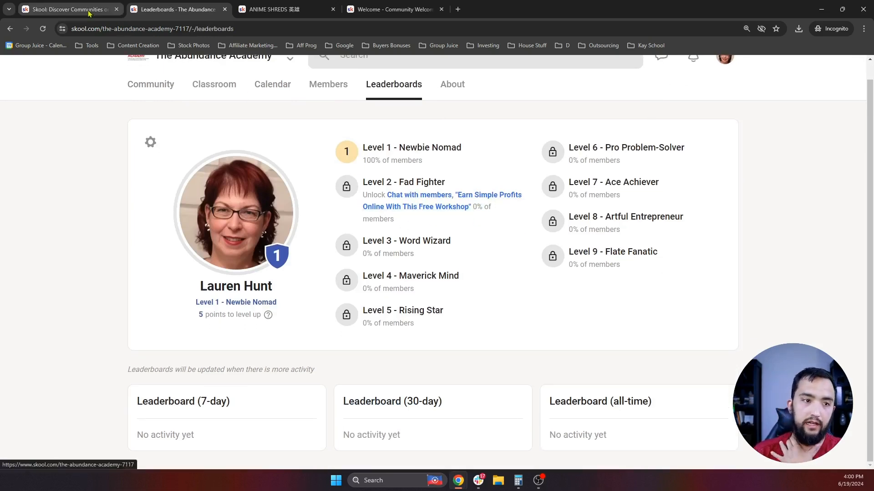
click(200, 10)
- Open the Classroom and briefly view the Welcome To The Group! course
click(228, 90)
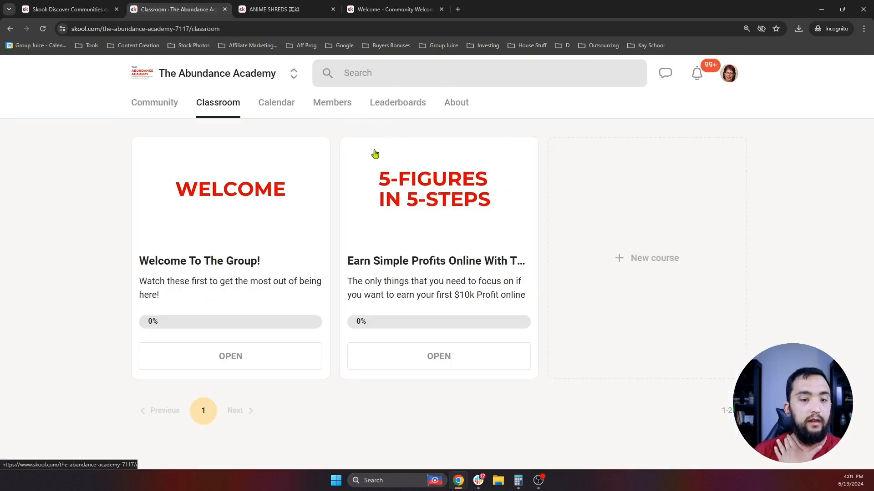
click(272, 207)
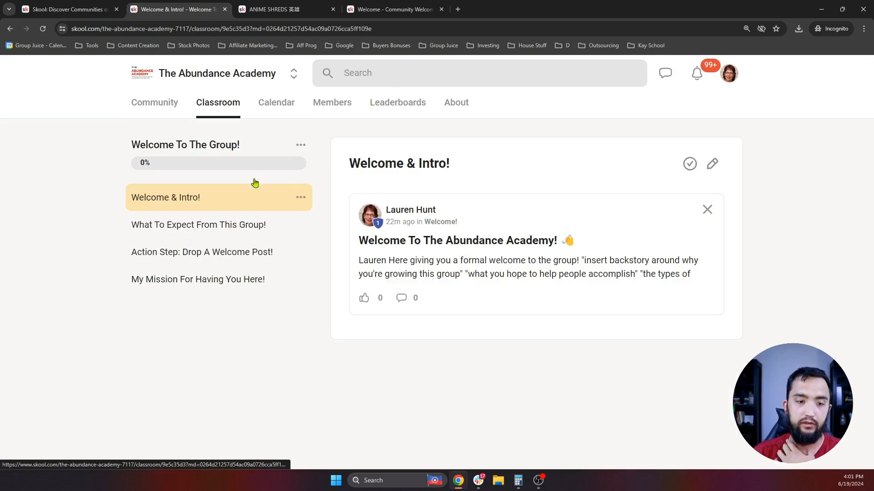
click(222, 106)
- Move the Welcome course one place right, then back to first place
click(313, 154)
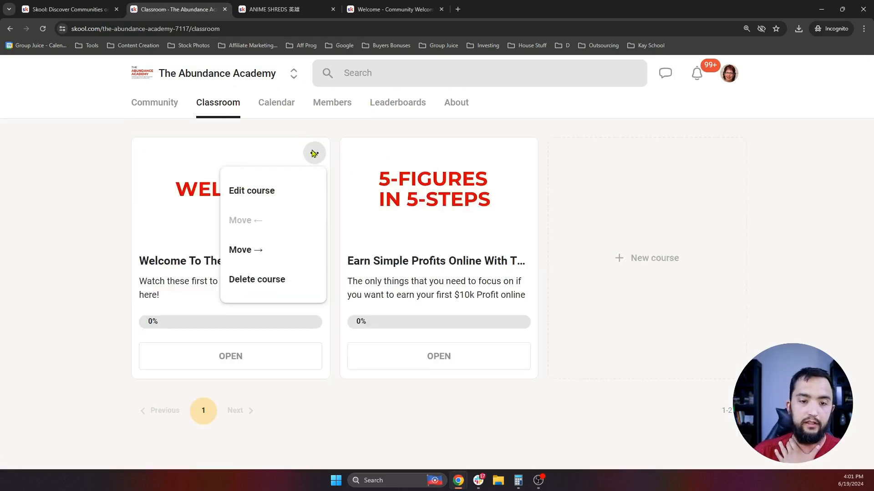
click(259, 261)
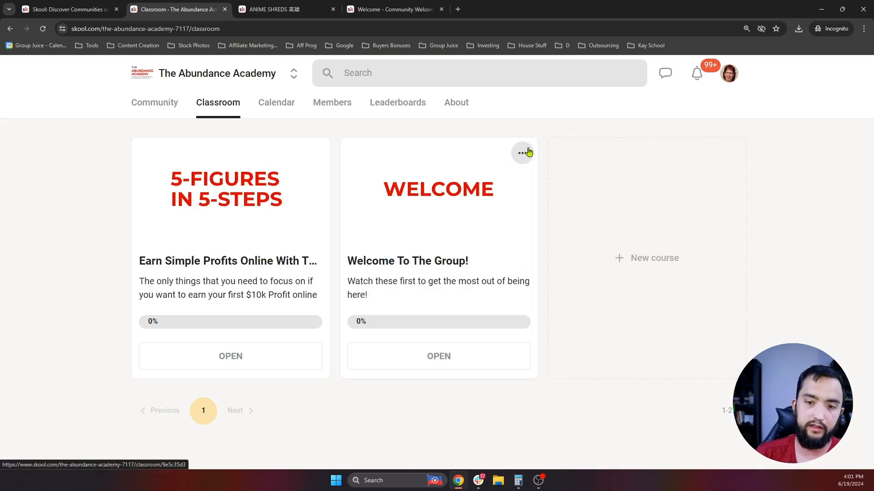
click(522, 154)
click(474, 222)
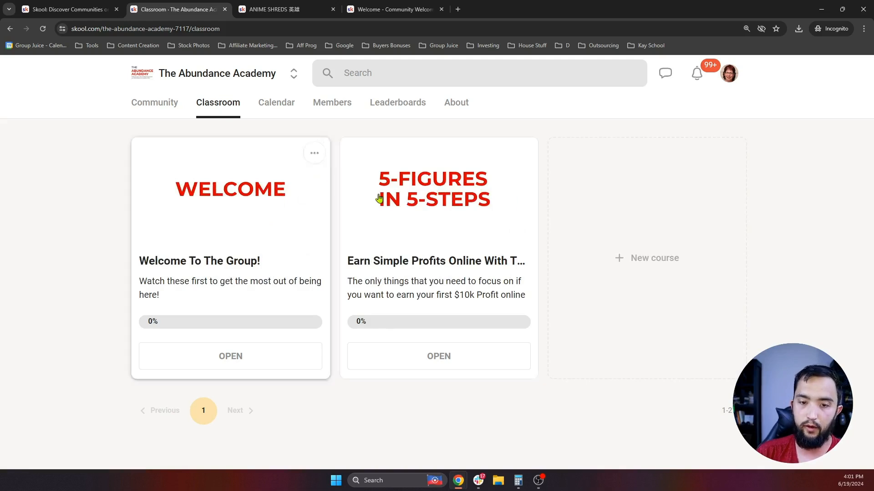
- Restrict the Welcome To The Group! course to level 1, then open it from Leaderboards in a new tab
click(313, 153)
click(252, 191)
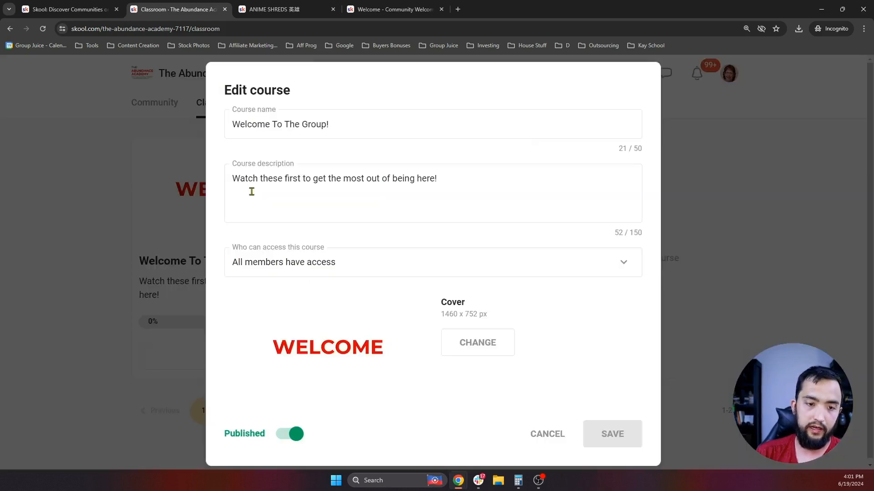
click(312, 266)
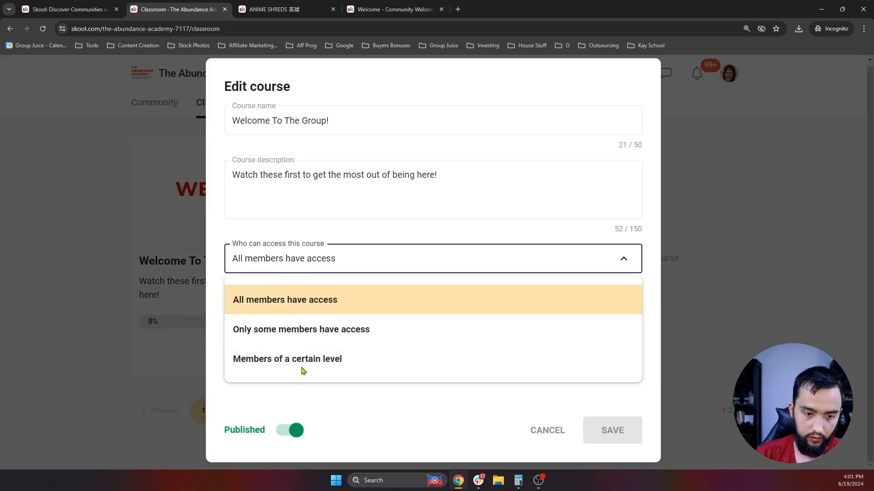
click(279, 364)
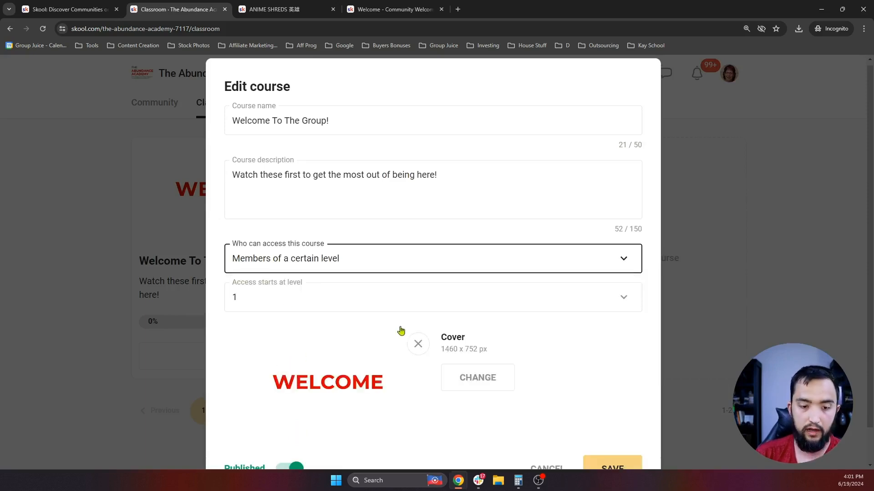
scroll(546, 410, down, 1)
click(615, 435)
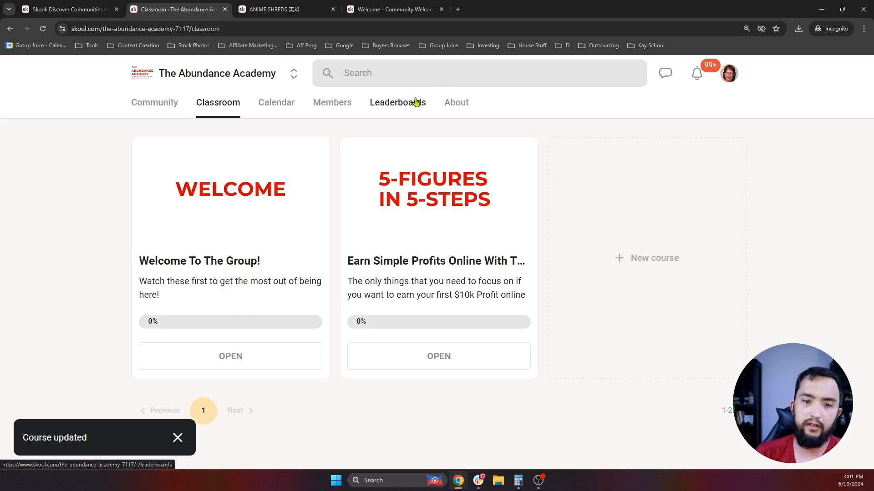
click(415, 102)
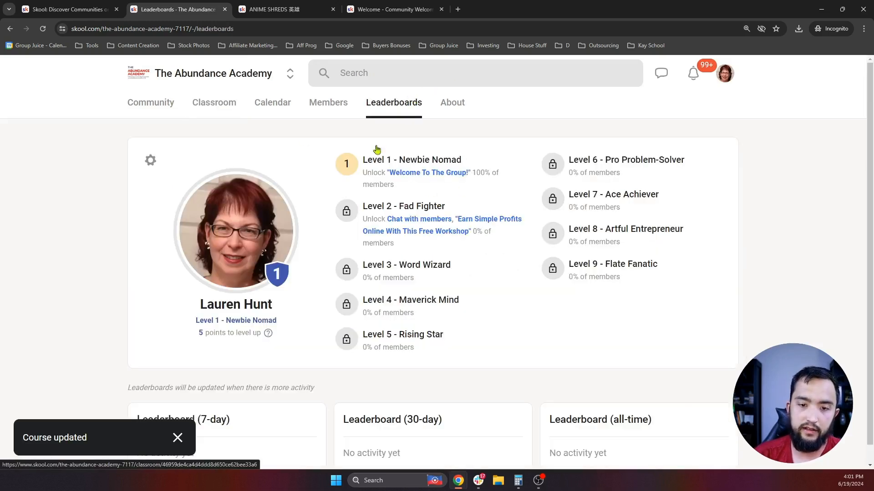
click(428, 174)
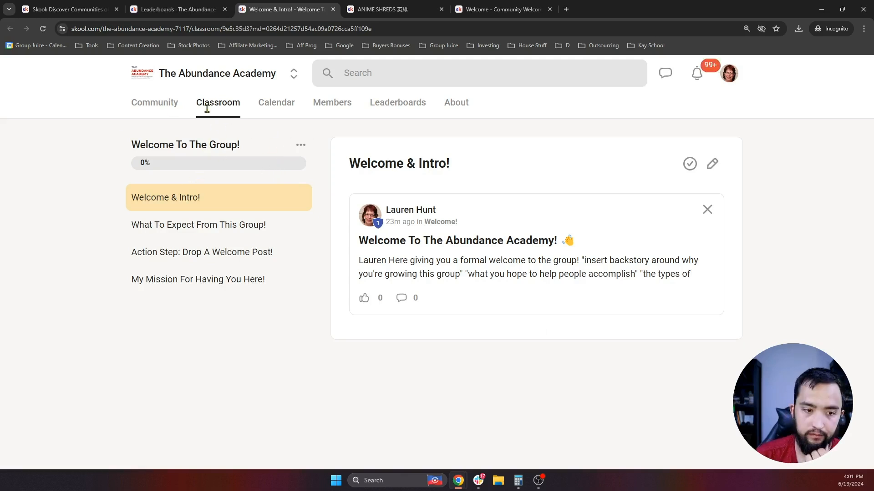
- Copy the Welcome & Intro! lesson URL and open the pinned welcome post for editing
click(233, 29)
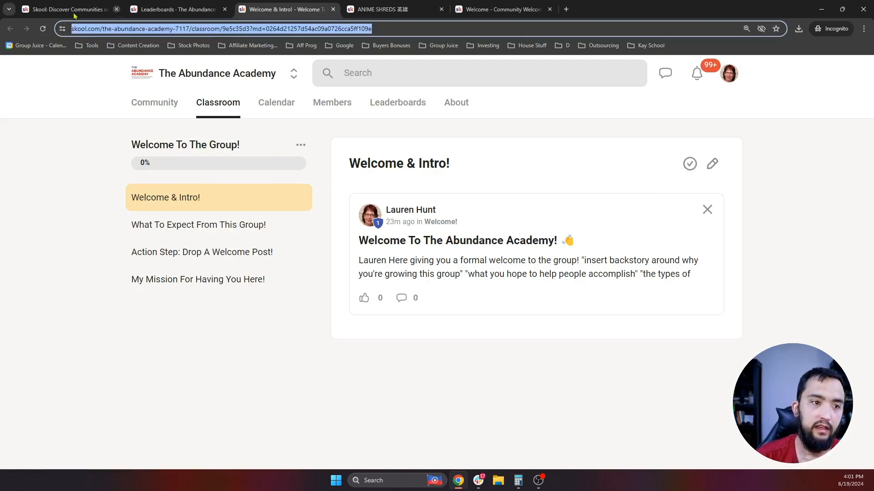
click(143, 113)
scroll(263, 179, down, 3)
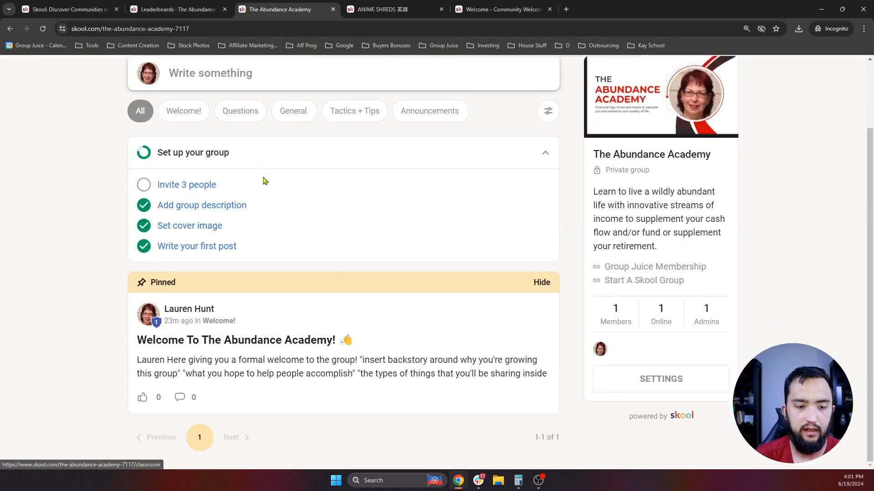
click(505, 343)
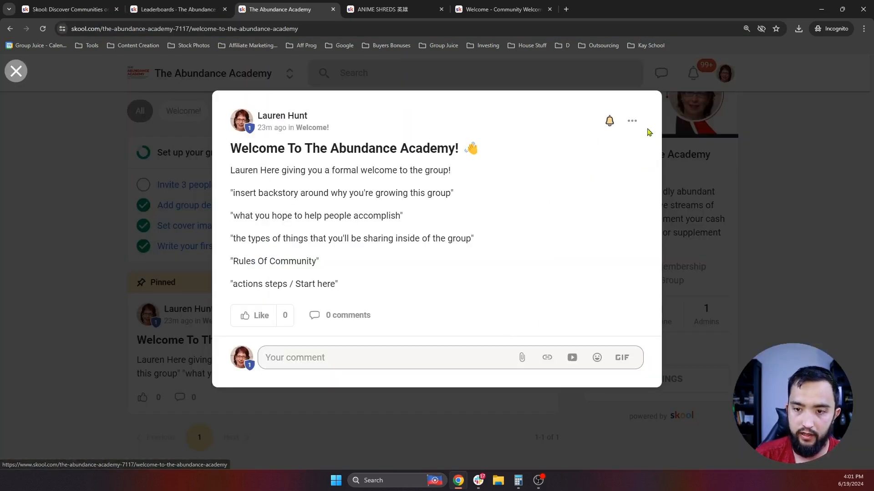
click(637, 126)
click(544, 159)
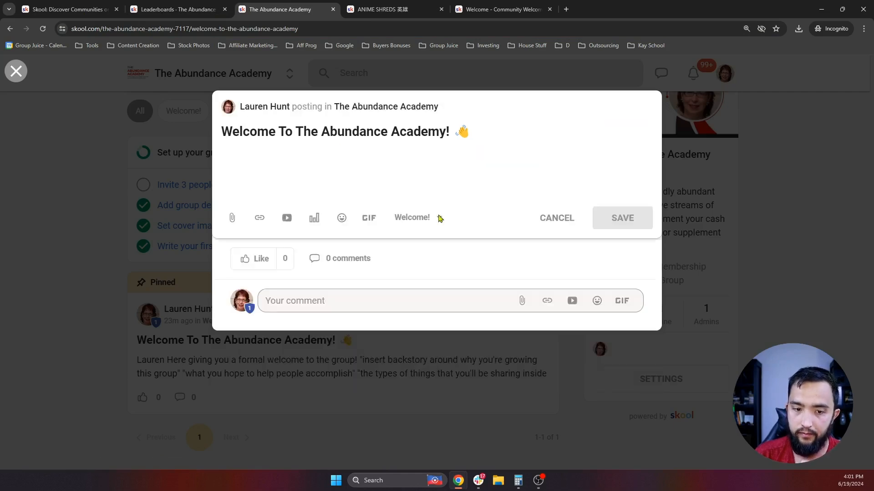
- Rewrite the post's last line as 'Get The Most Out Of This Group By Hitting This Section First!'
drag(338, 289, 220, 291)
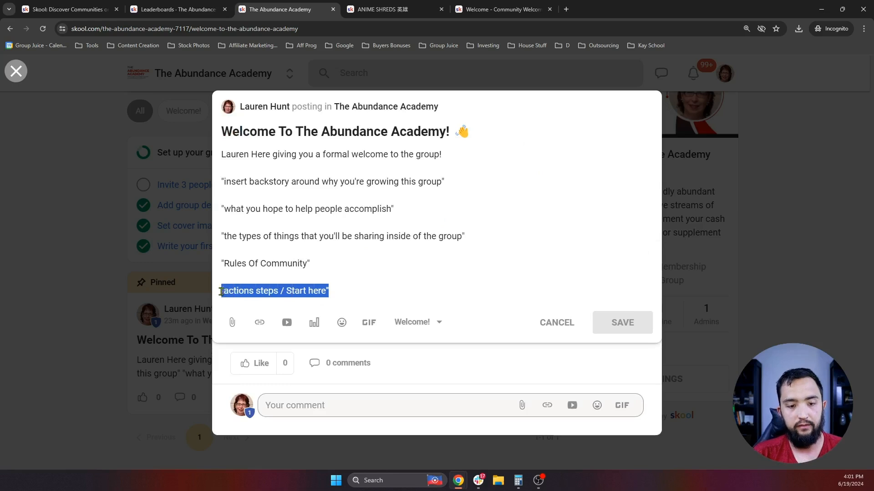
key(BackSpace)
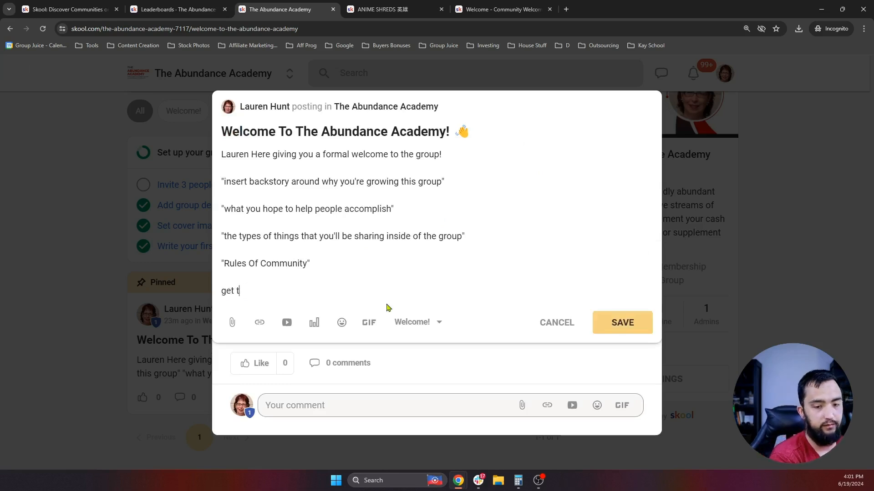
text(The)
key(BackSpace)
key(BackSpace)
key(BackSpace)
text(Get St)
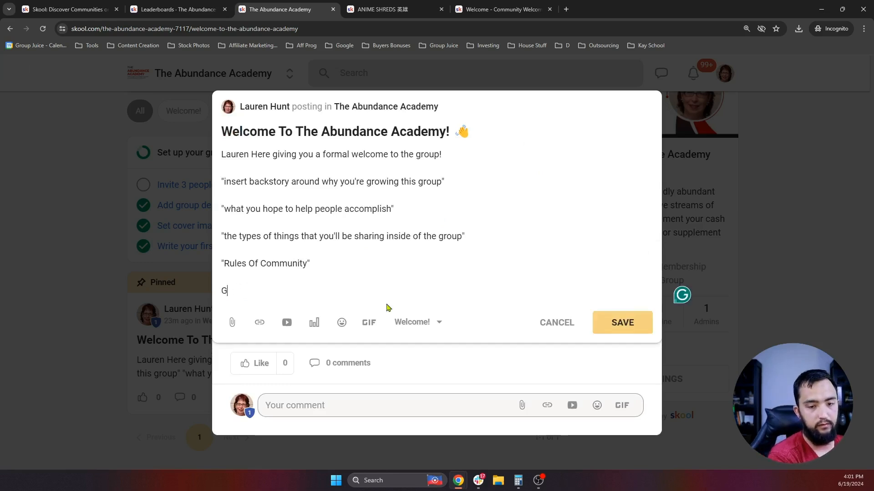
key(BackSpace)
key(BackSpace)
text(The Most of)
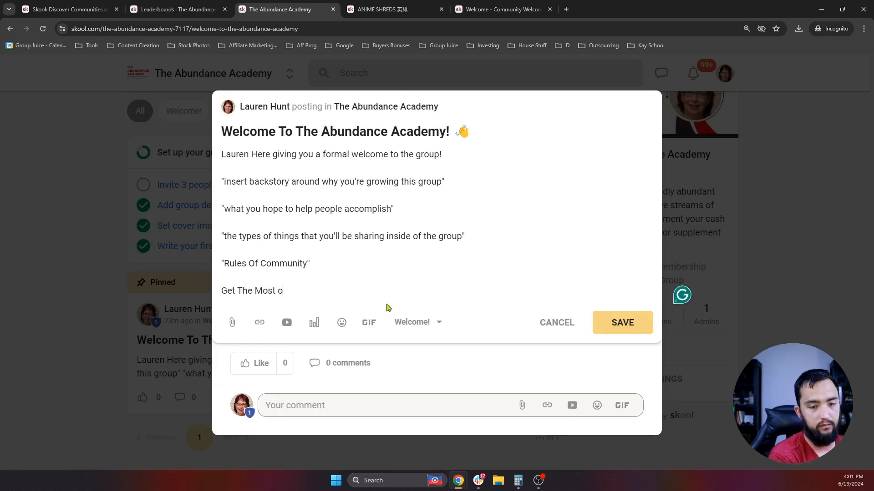
key(BackSpace)
key(BackSpace)
text(Out Of This )
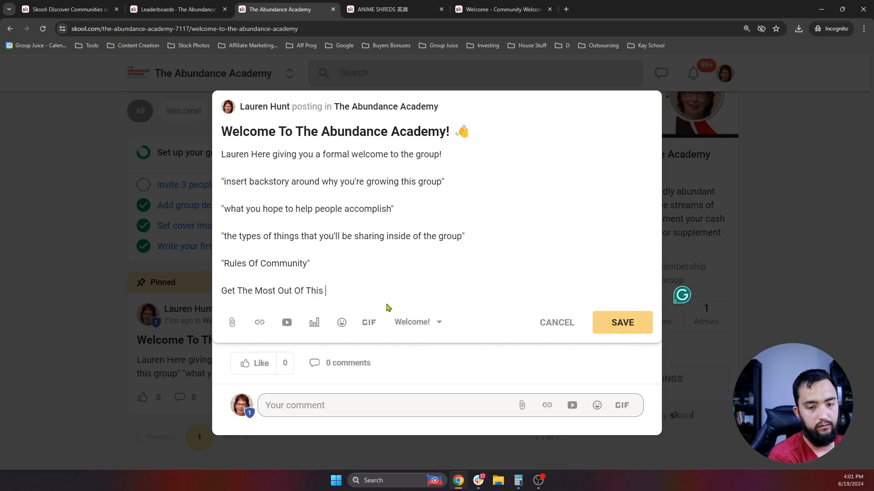
text(Group By hit)
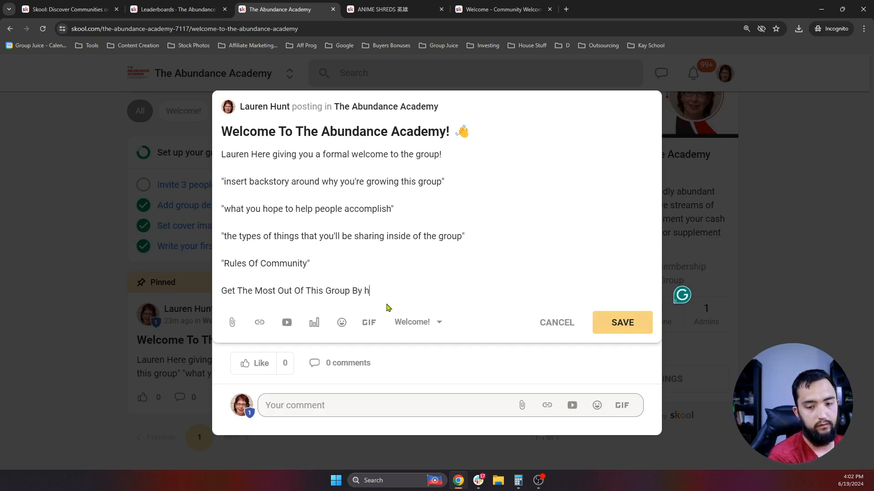
key(BackSpace)
text(Httin)
key(BackSpace)
key(BackSpace)
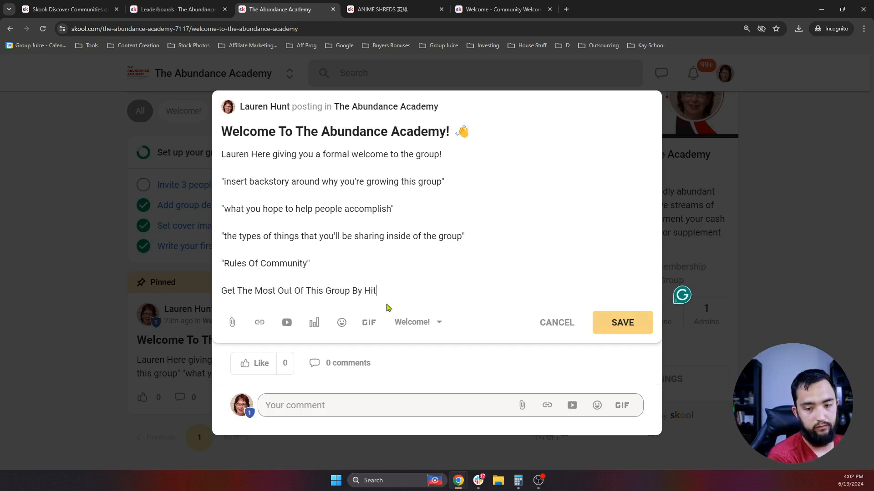
text(itting This Section )
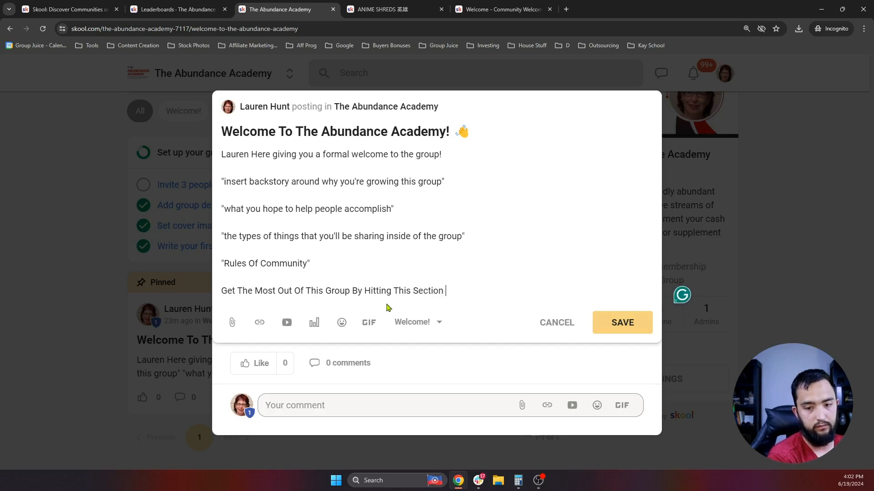
text(First!)
- Link the new closing sentence to the Welcome & Intro! lesson URL and save the post
drag(469, 291, 262, 292)
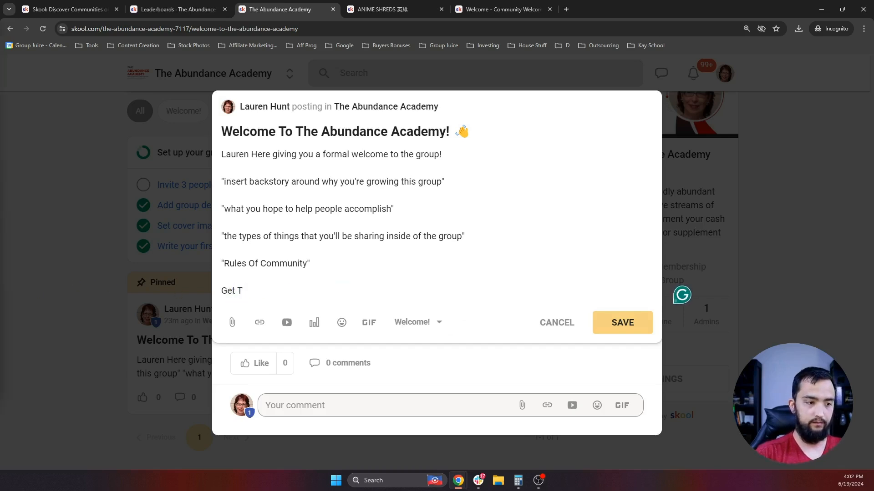
key(ctrl+k)
click(356, 256)
key(ctrl+v)
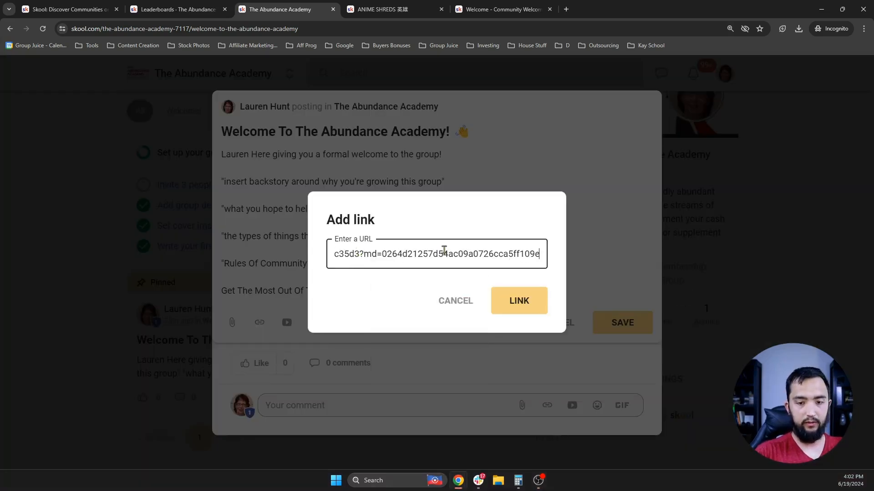
click(522, 301)
click(630, 327)
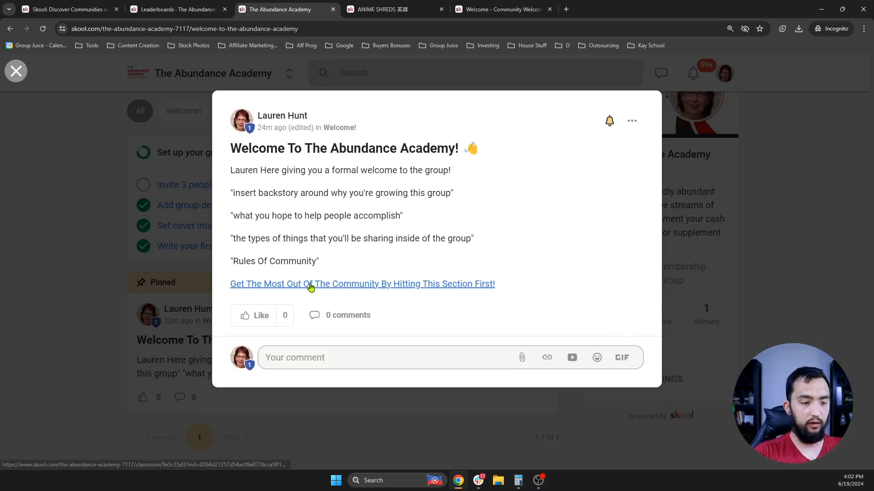
- Test the post's new lesson link, then go to the group's event calendar
click(306, 291)
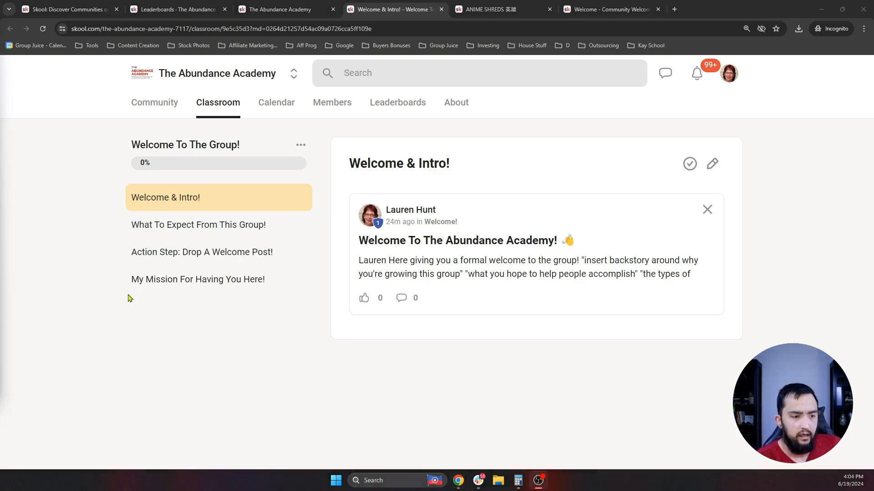
click(272, 107)
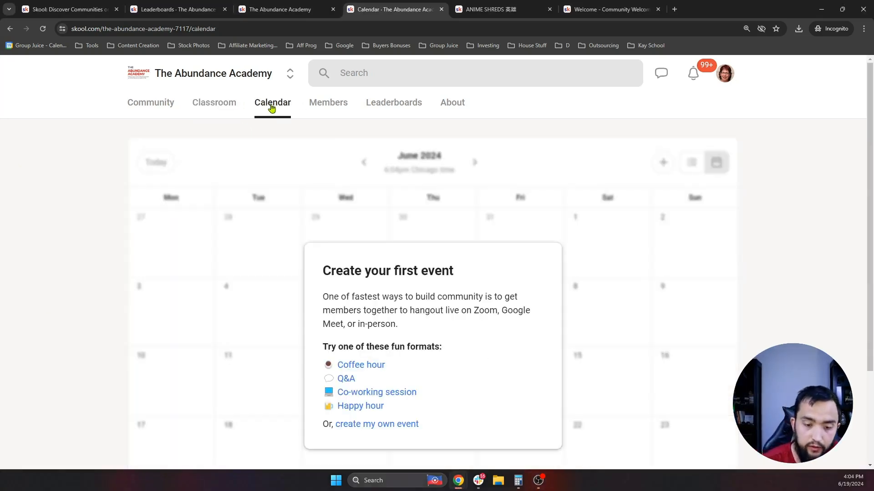
scroll(546, 259, down, 2)
- Start a custom event and try limiting attendance to the Earn Simple Profits Online course
click(374, 336)
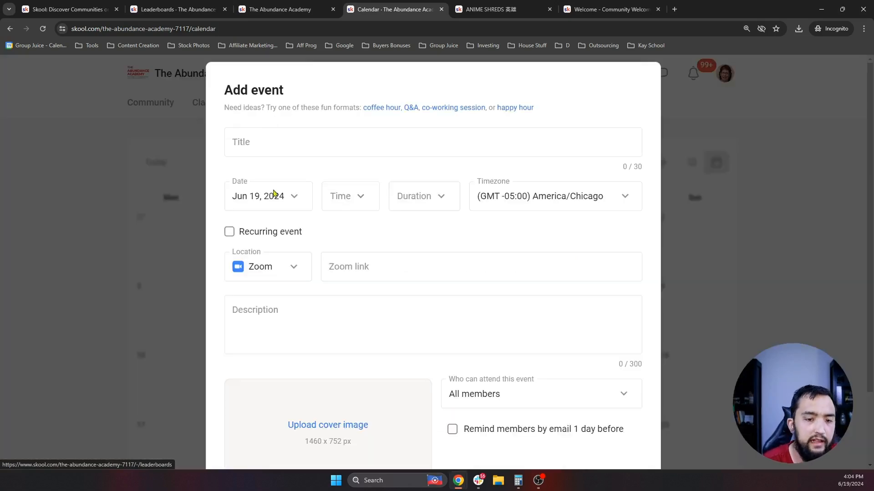
click(427, 139)
scroll(497, 334, down, 2)
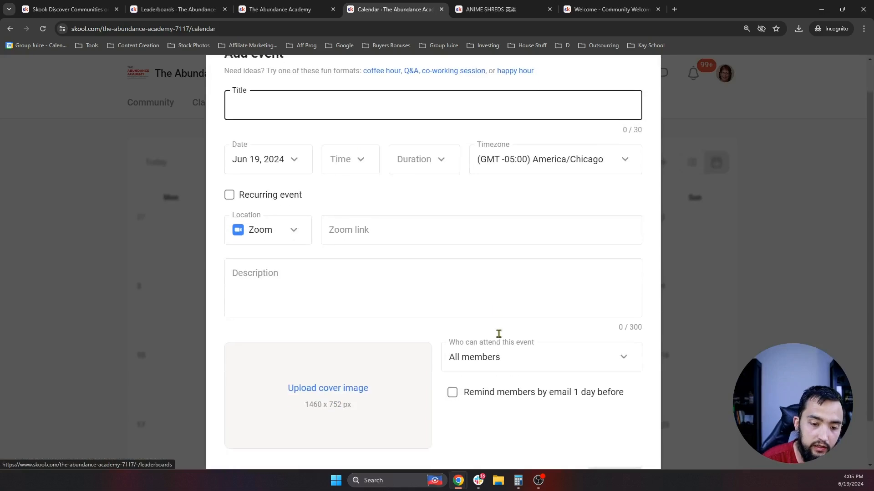
click(497, 317)
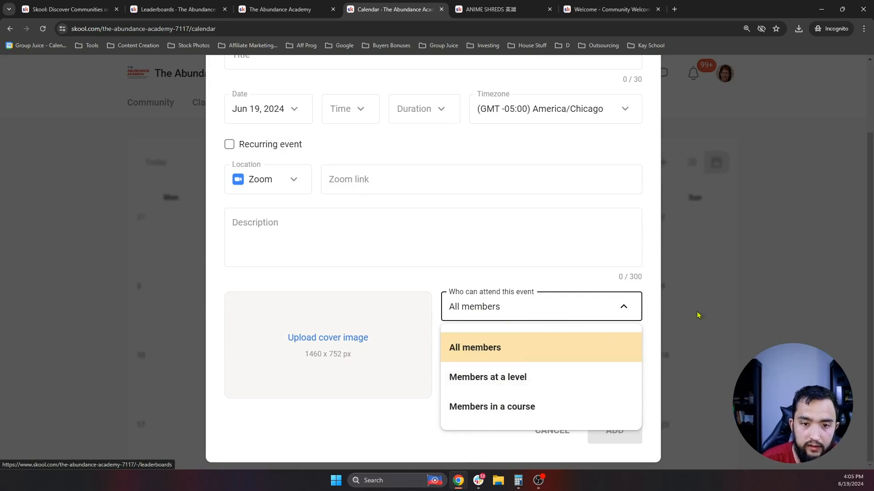
click(598, 272)
scroll(566, 228, up, 2)
scroll(551, 221, down, 2)
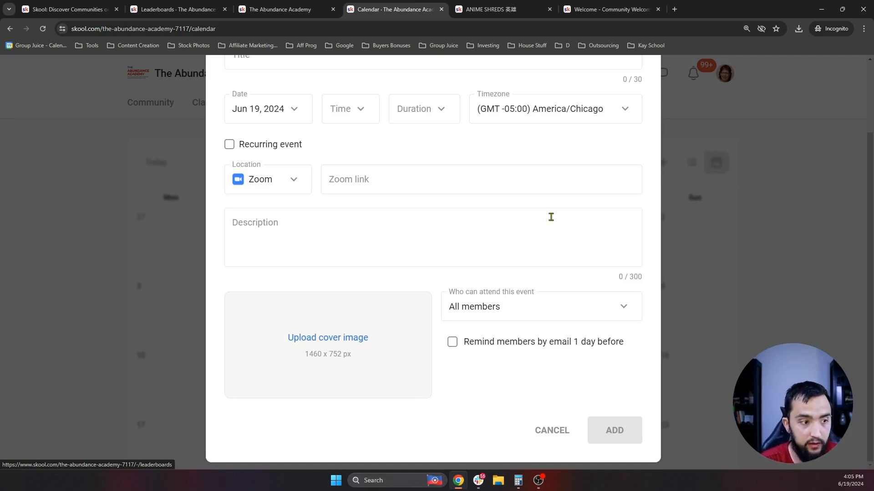
click(512, 306)
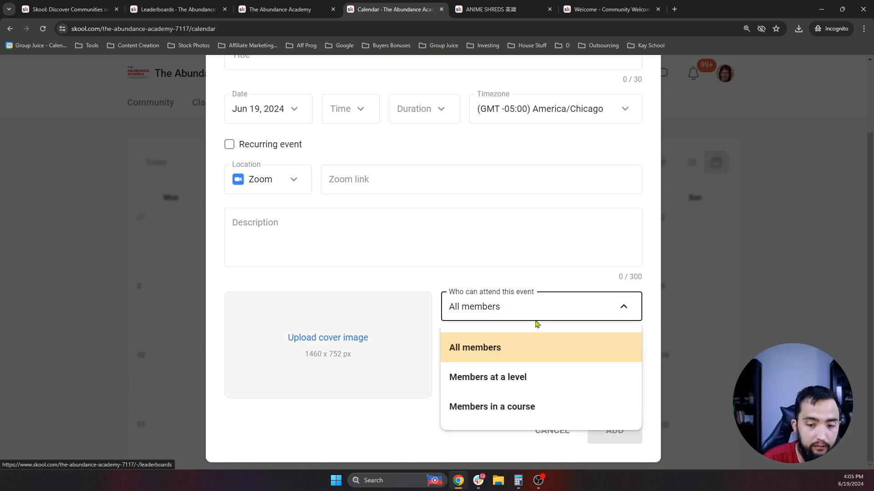
click(497, 412)
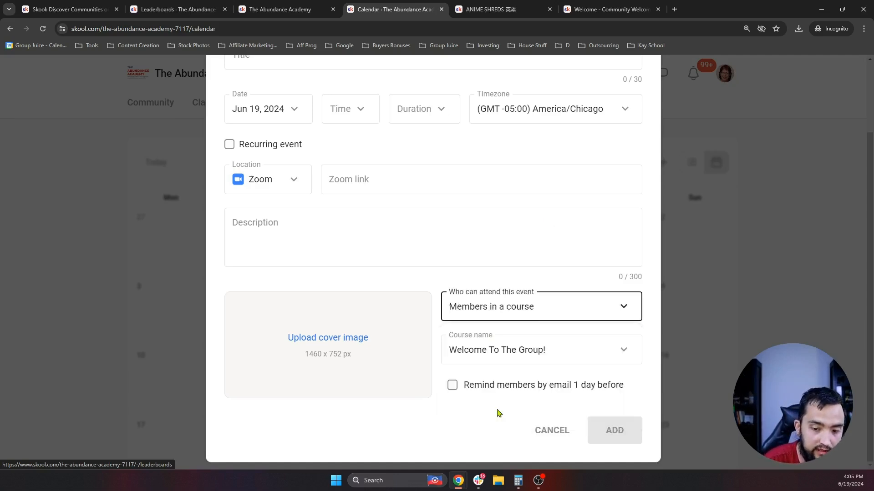
click(529, 358)
click(535, 430)
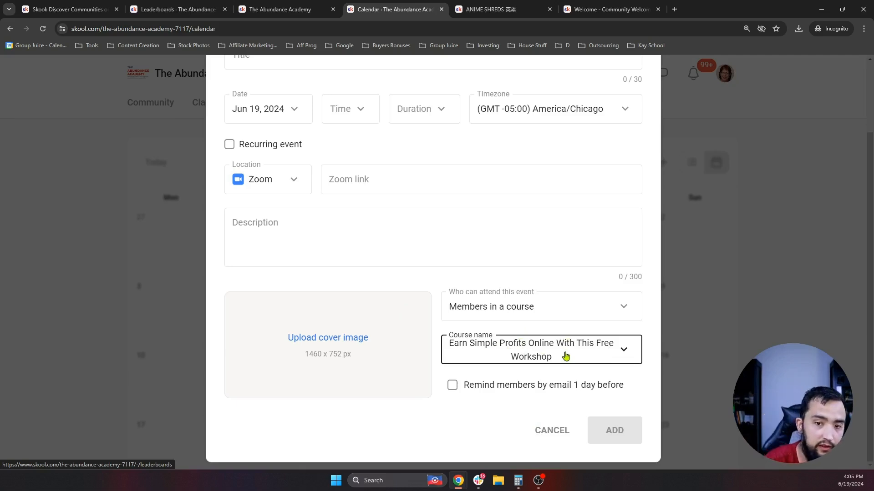
- Try level-based attendance, then set Who can attend back to All members and go to the title
scroll(565, 328, up, 1)
scroll(546, 298, down, 1)
click(523, 302)
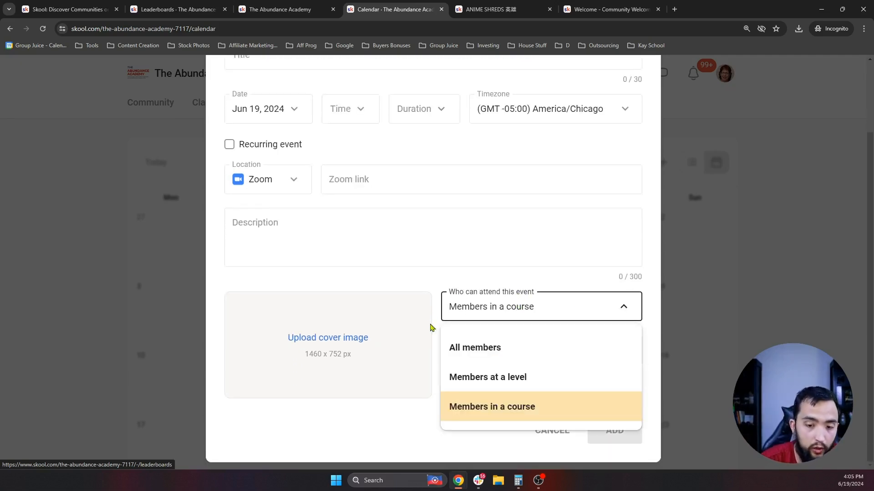
click(516, 382)
click(499, 316)
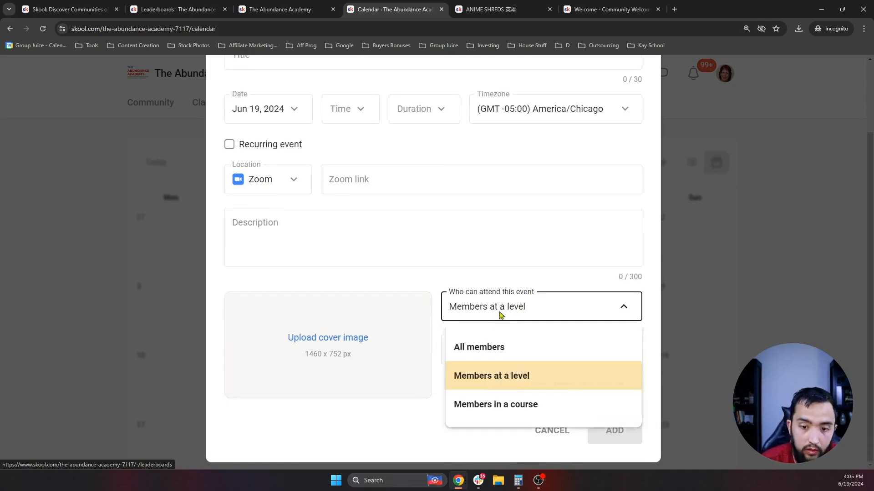
click(505, 355)
scroll(501, 346, up, 2)
click(298, 143)
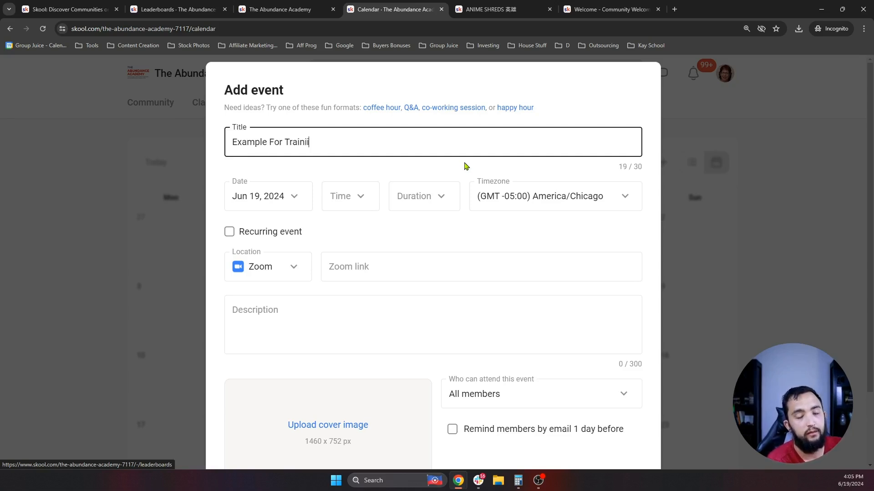
- Schedule the event for 3:30pm, lasting 1 hour, in the America/Chicago timezone
click(348, 199)
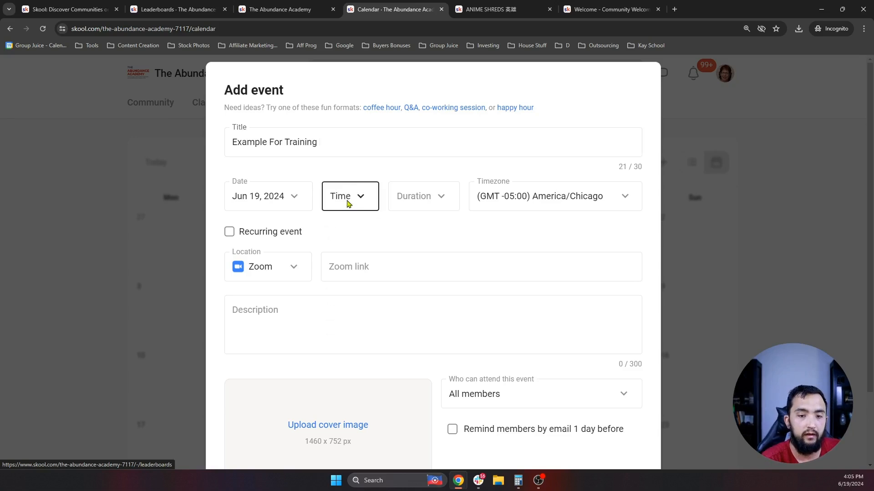
scroll(307, 335, down, 15)
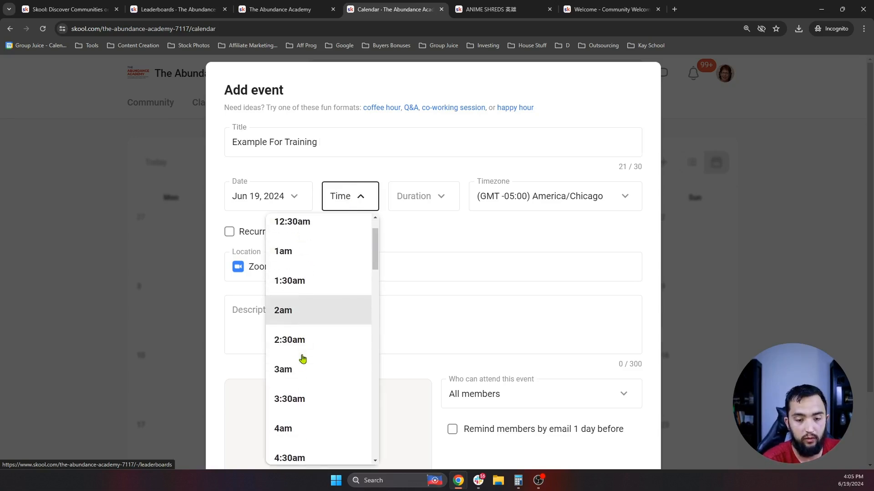
click(296, 339)
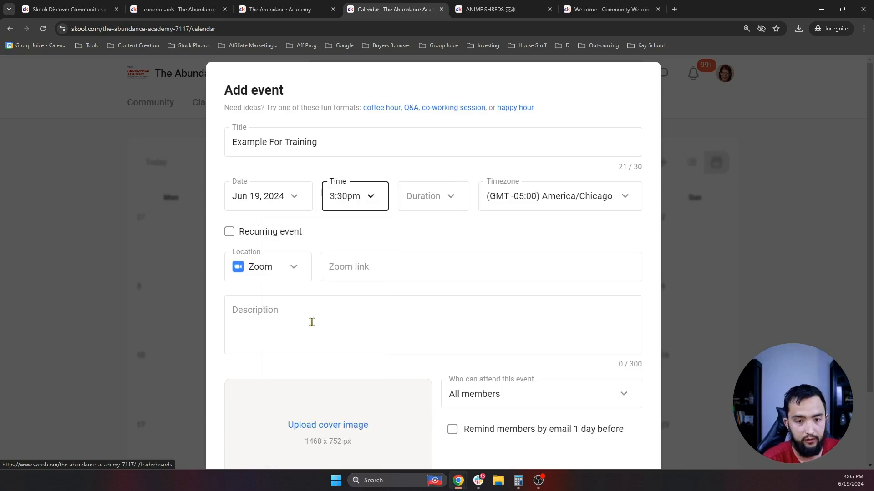
click(434, 209)
click(393, 271)
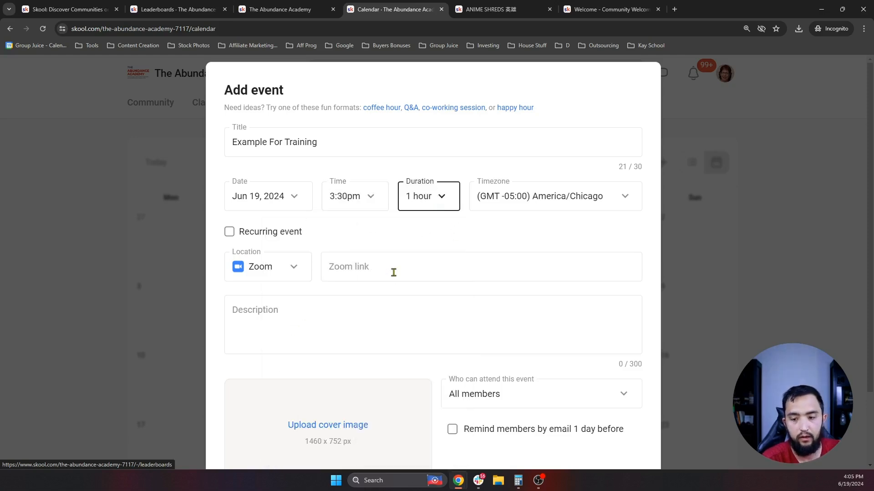
click(522, 197)
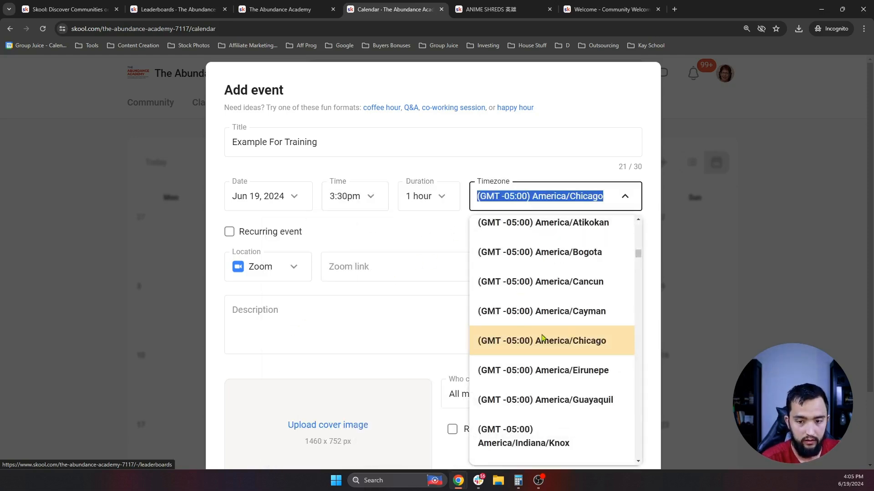
click(376, 296)
- Set the event location to a link pointing at the Community Collective welcome lesson URL
click(269, 268)
click(260, 346)
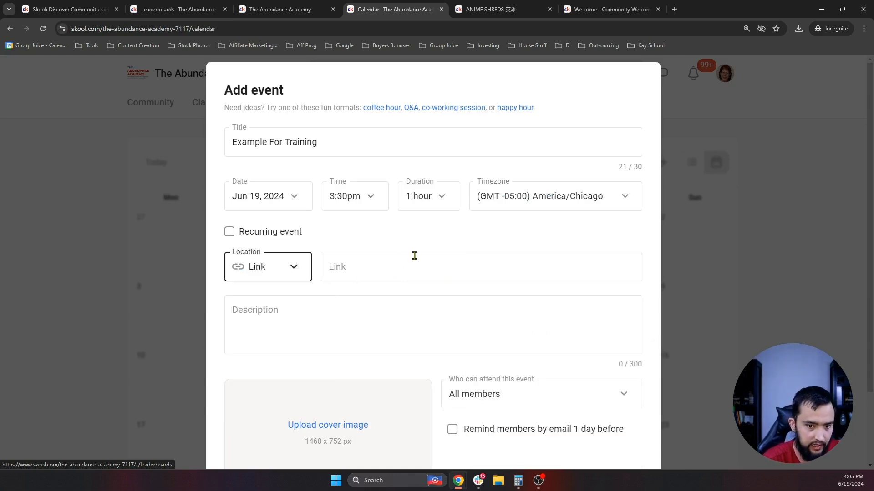
click(356, 266)
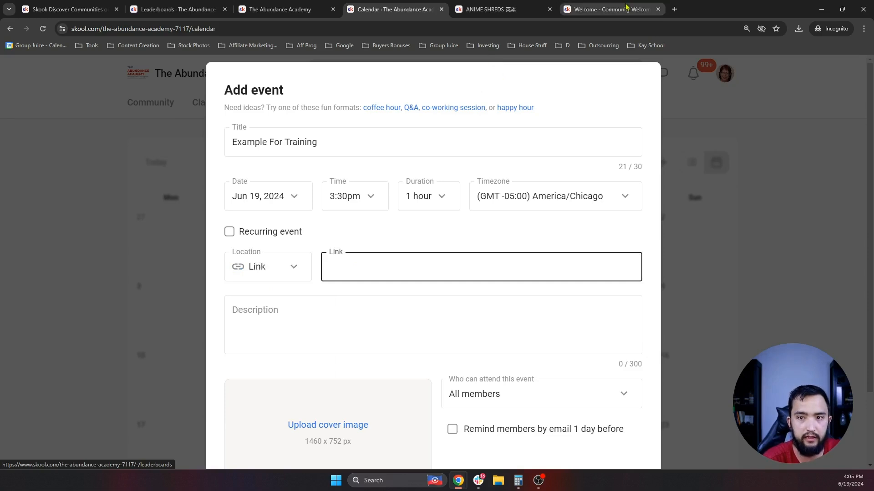
click(610, 9)
click(302, 33)
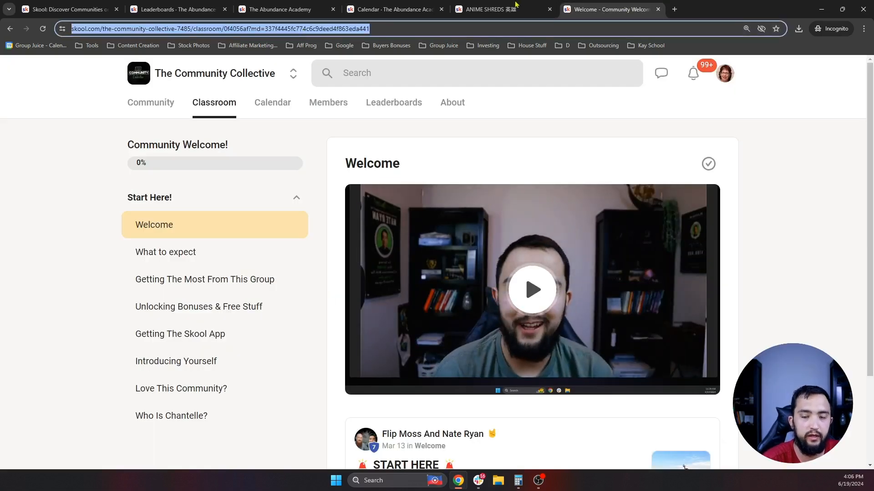
click(178, 8)
click(82, 6)
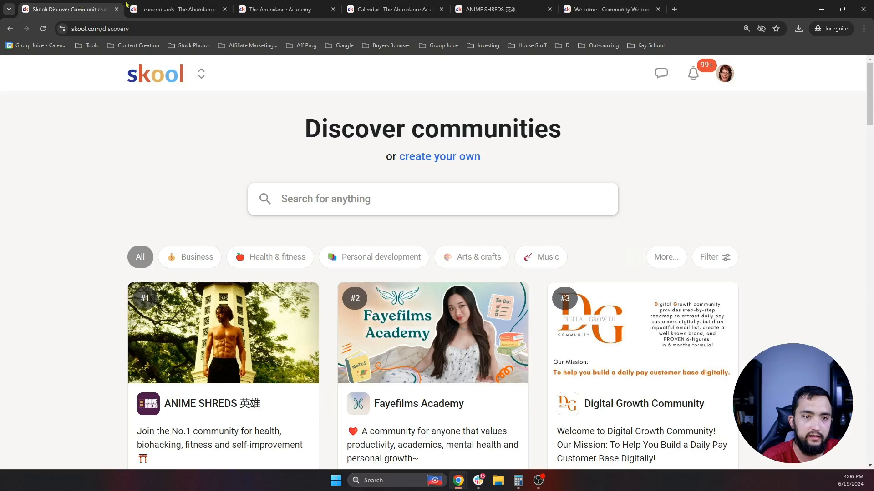
click(271, 6)
click(391, 9)
key(ctrl+v)
- Begin the event description with 'Come hang toume where i'm coming CY'
click(336, 314)
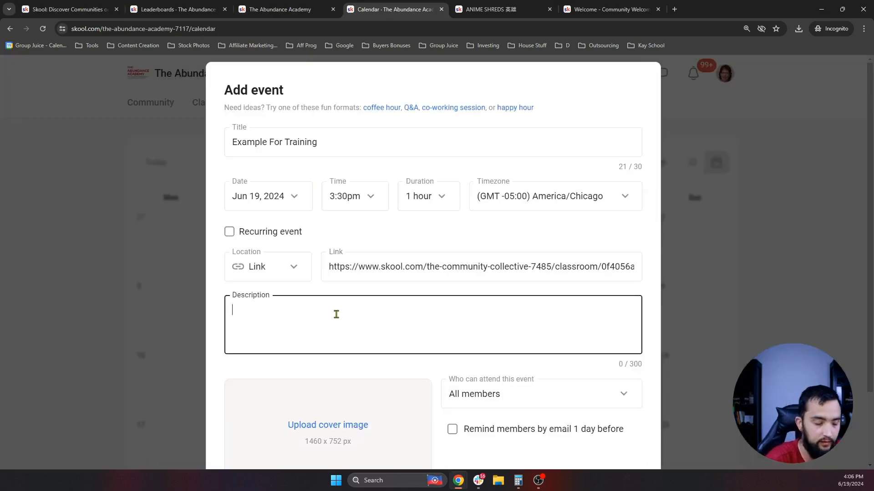
text(Come hang t)
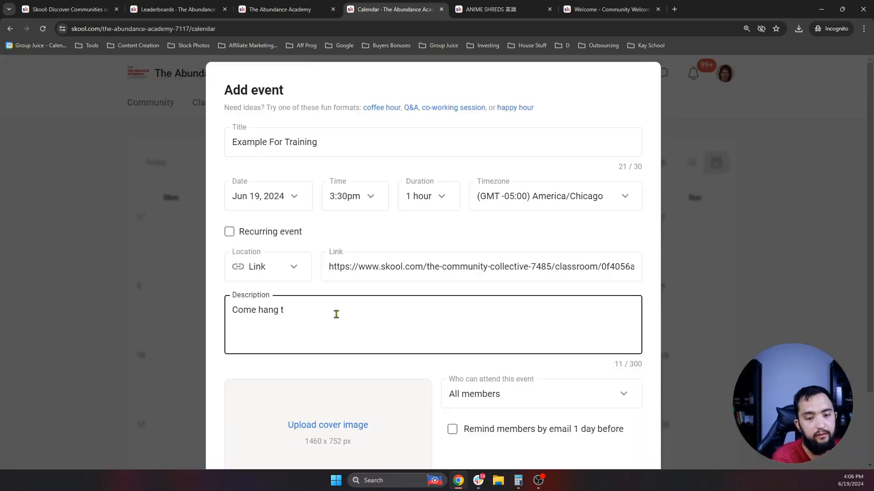
text(oume w)
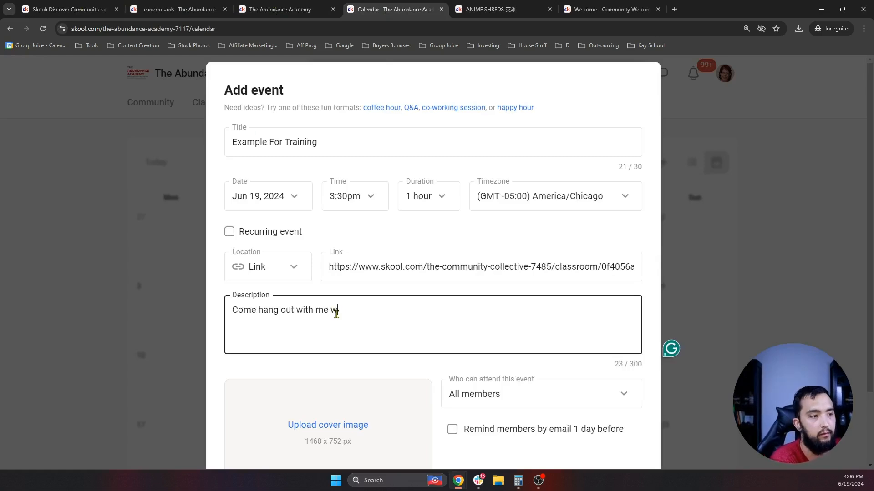
text(here i'm coming CYZ)
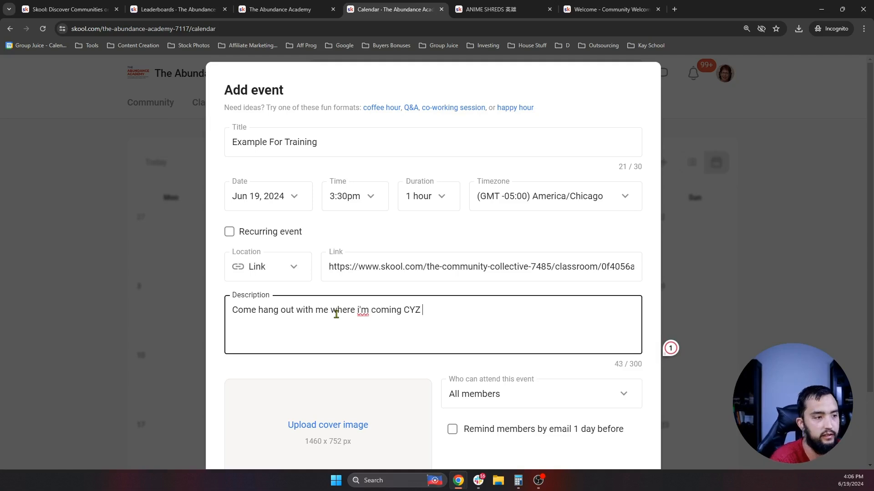
scroll(336, 314, down, 2)
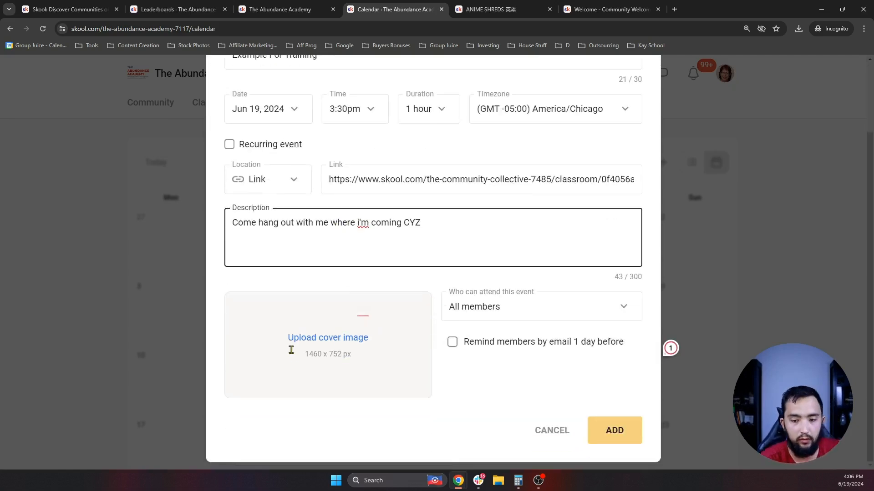
- Add the 5-FIGURES IN 5-STEPS cover image and turn on the day-before email reminder
click(249, 343)
double_click(425, 272)
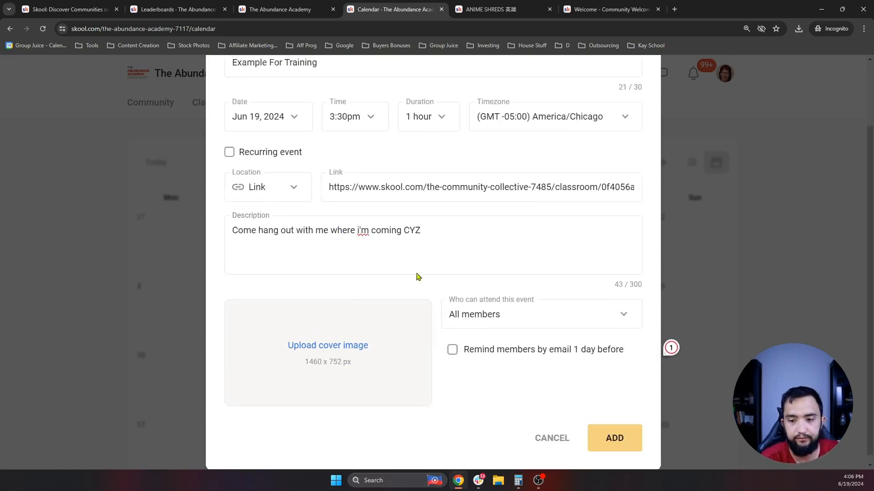
click(435, 352)
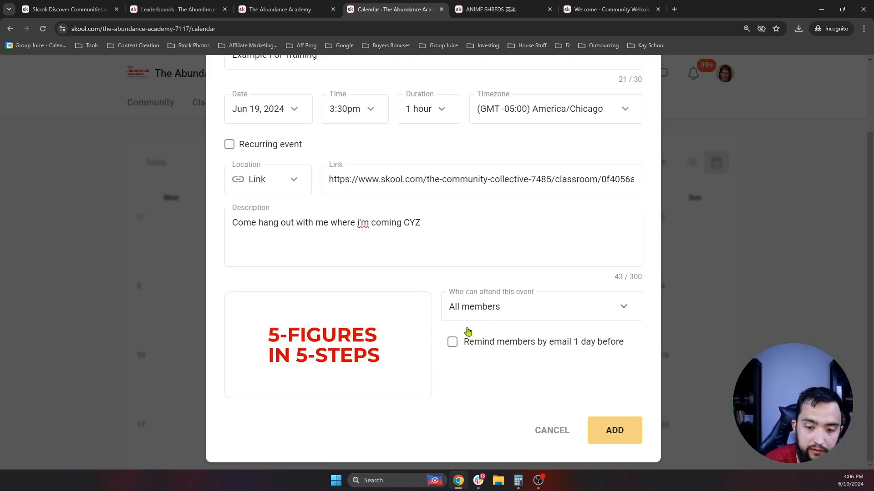
click(452, 342)
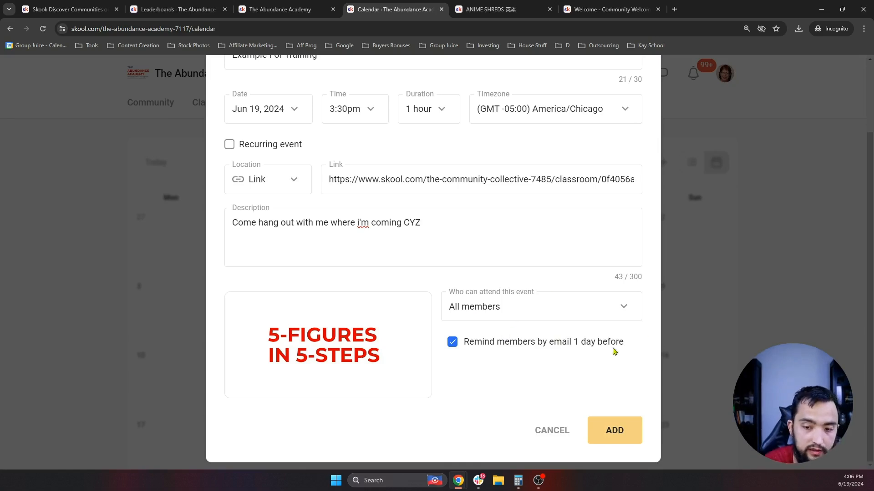
- Try restricting event attendance to members at level 1
scroll(494, 300, up, 2)
scroll(509, 298, down, 2)
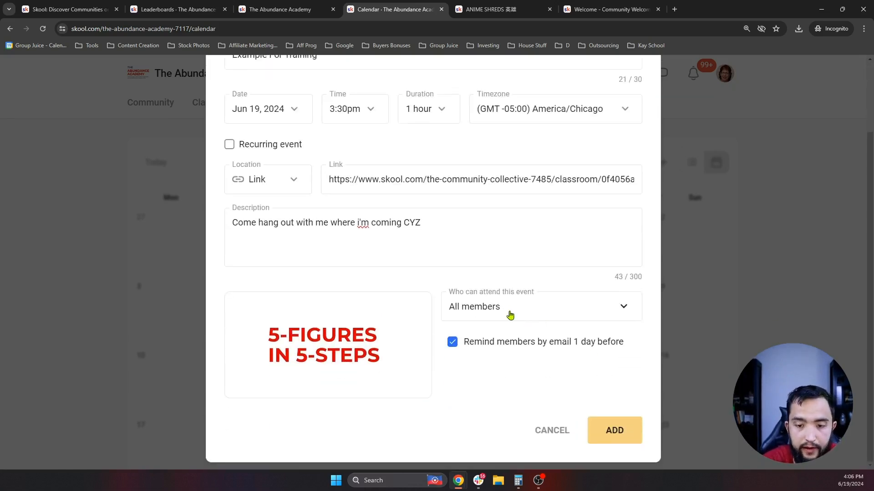
click(510, 314)
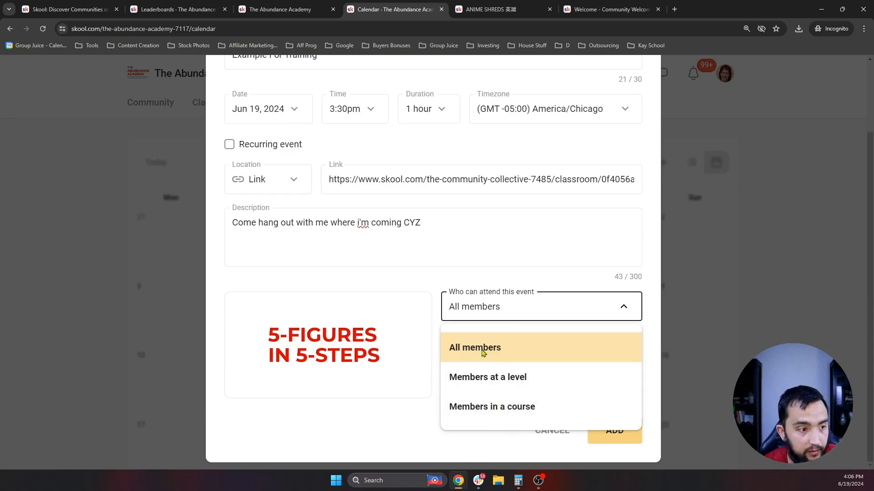
click(485, 384)
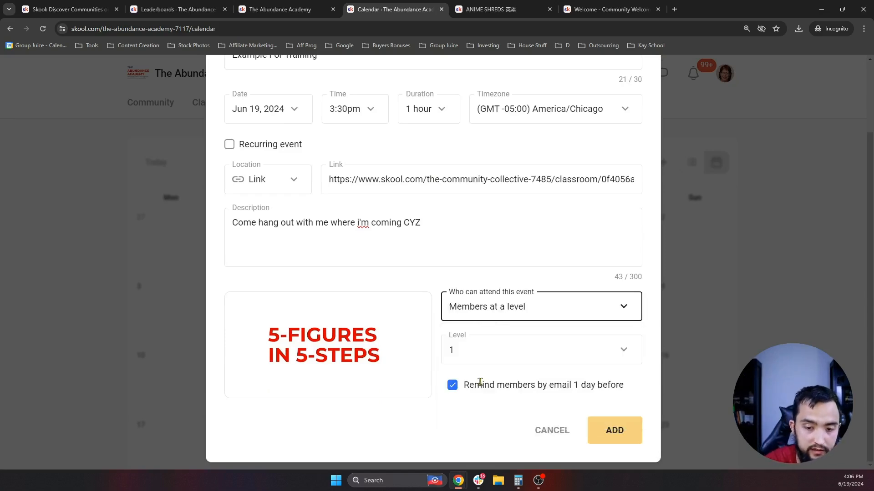
click(503, 356)
scroll(482, 423, down, 3)
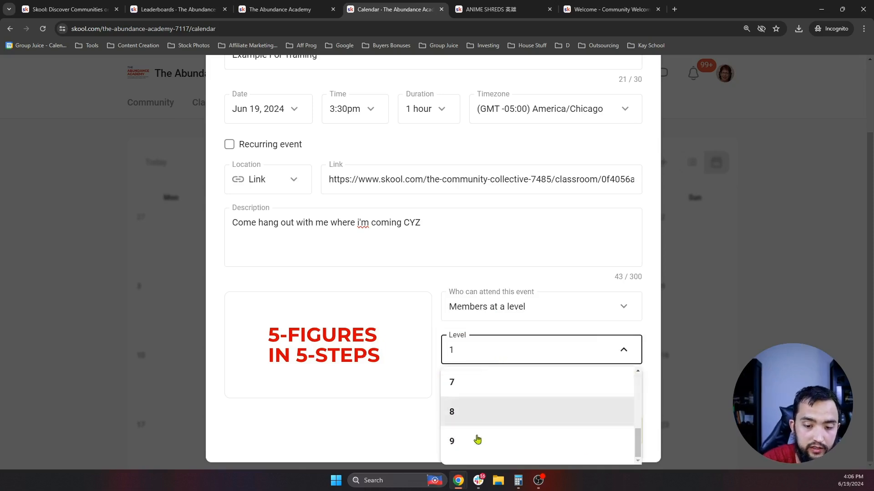
scroll(494, 418, up, 1)
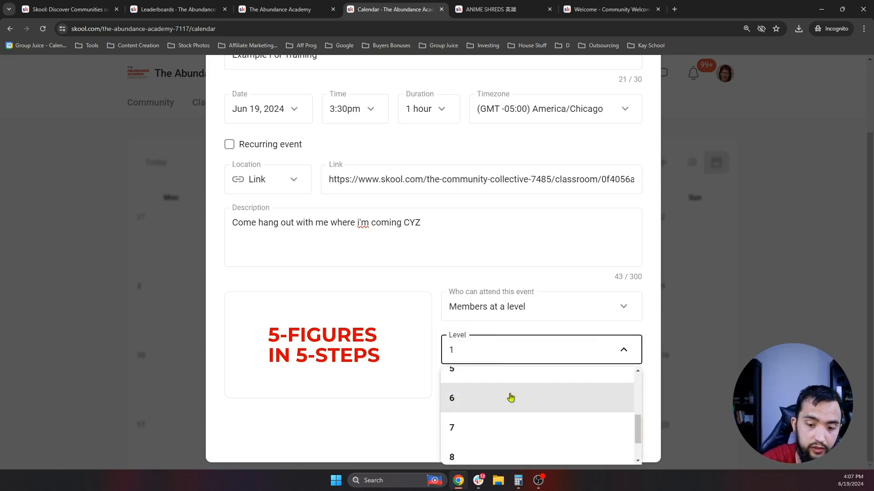
scroll(490, 419, down, 2)
scroll(506, 403, up, 1)
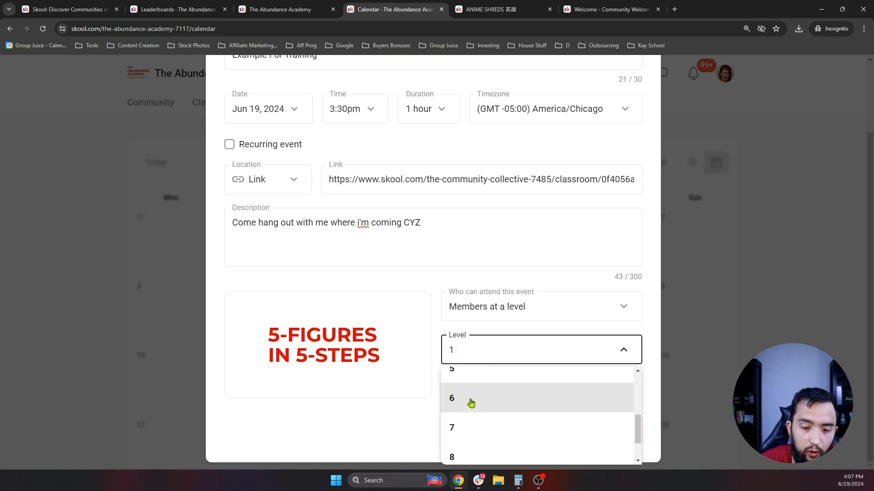
scroll(489, 401, up, 3)
click(481, 360)
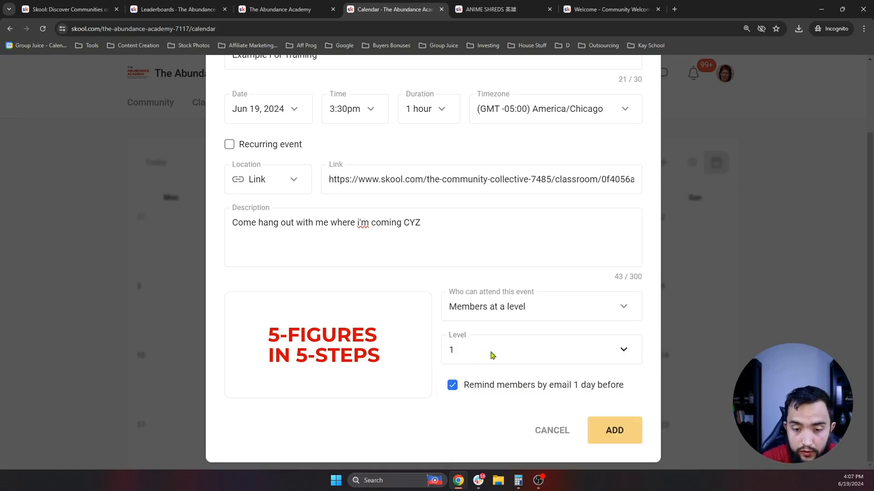
- Try course-only attendance, then choose All members and add the event to June 19
click(504, 311)
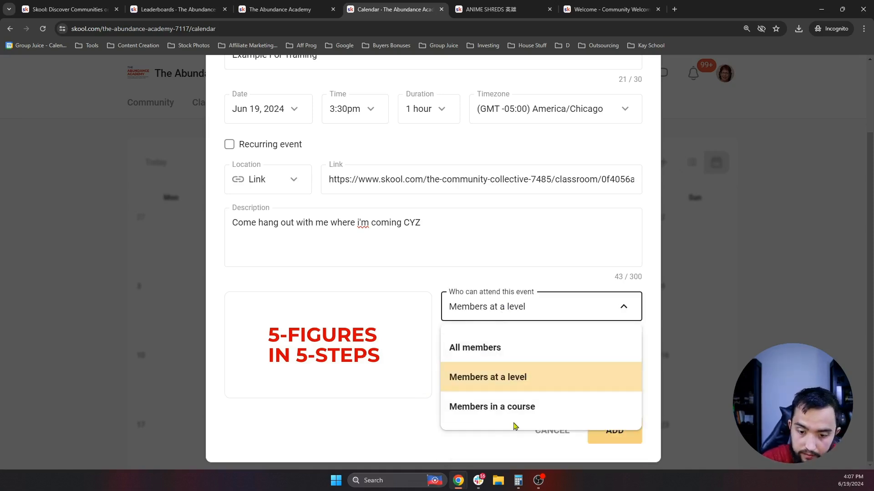
click(501, 406)
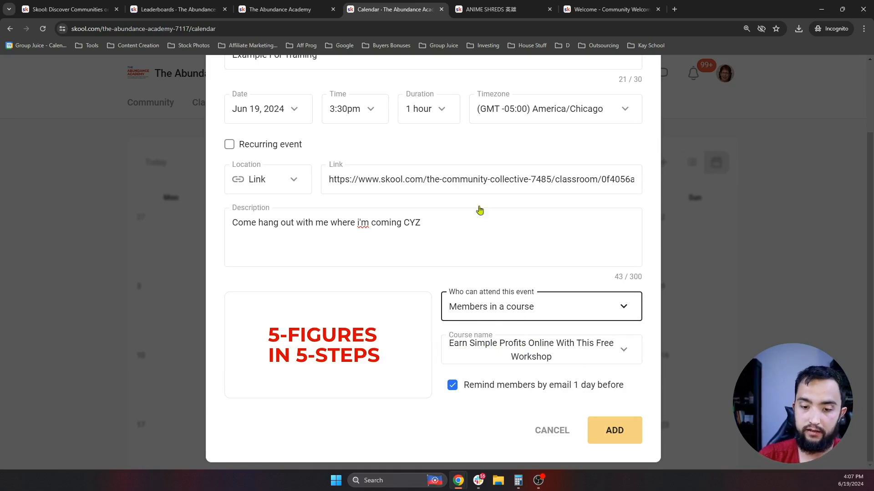
scroll(445, 238, up, 2)
scroll(445, 239, down, 2)
click(489, 311)
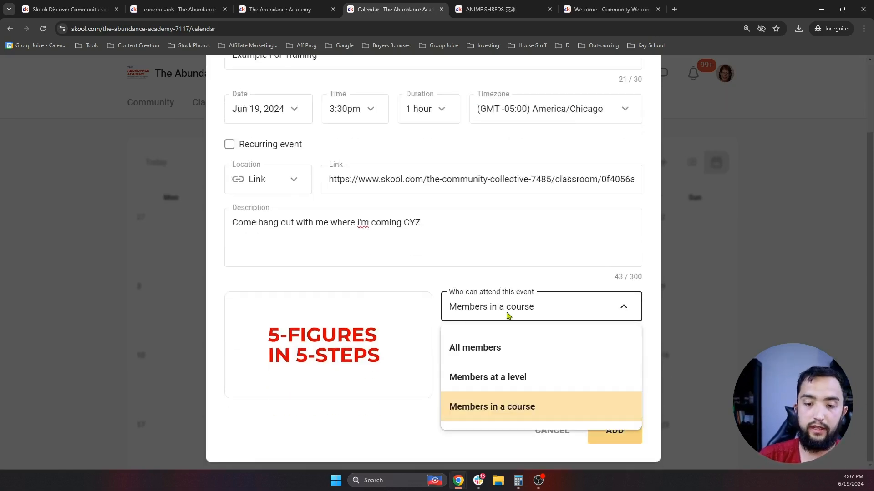
click(498, 359)
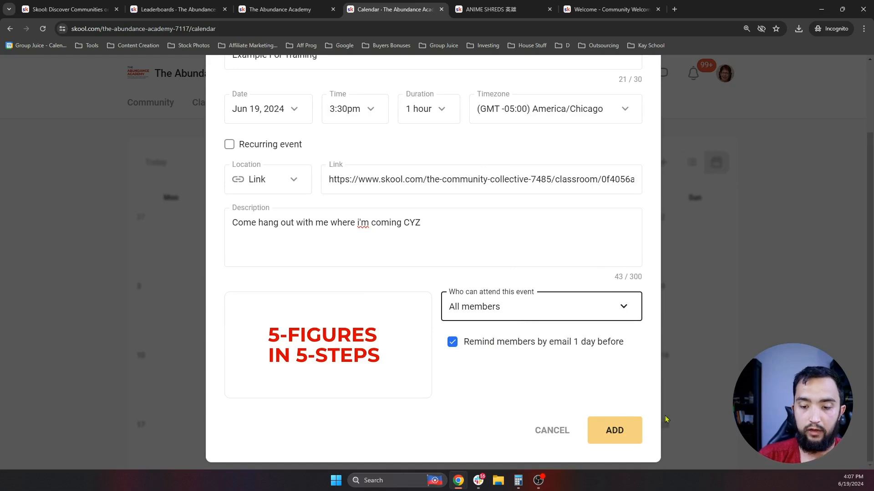
click(626, 427)
scroll(549, 361, up, 2)
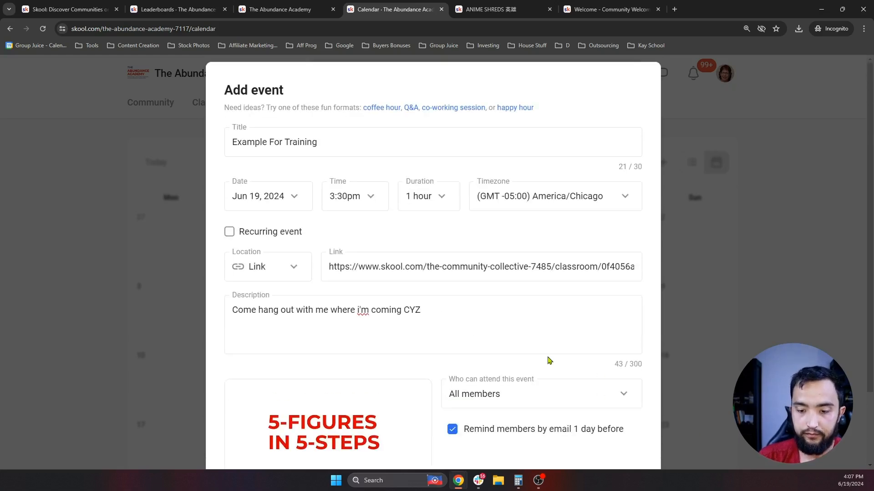
scroll(493, 218, down, 3)
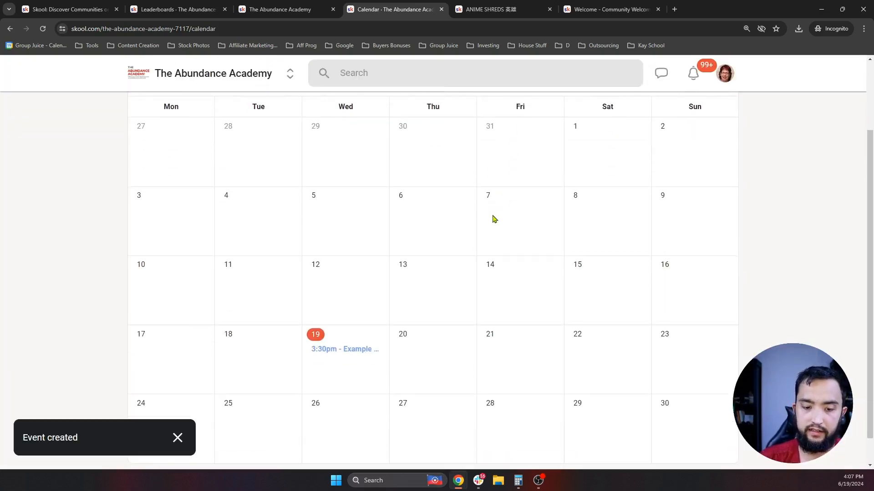
scroll(343, 230, up, 2)
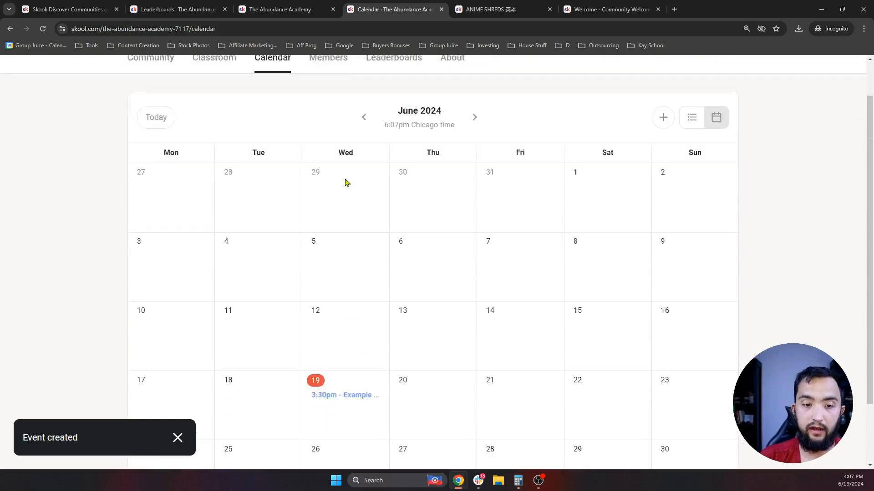
scroll(345, 182, down, 2)
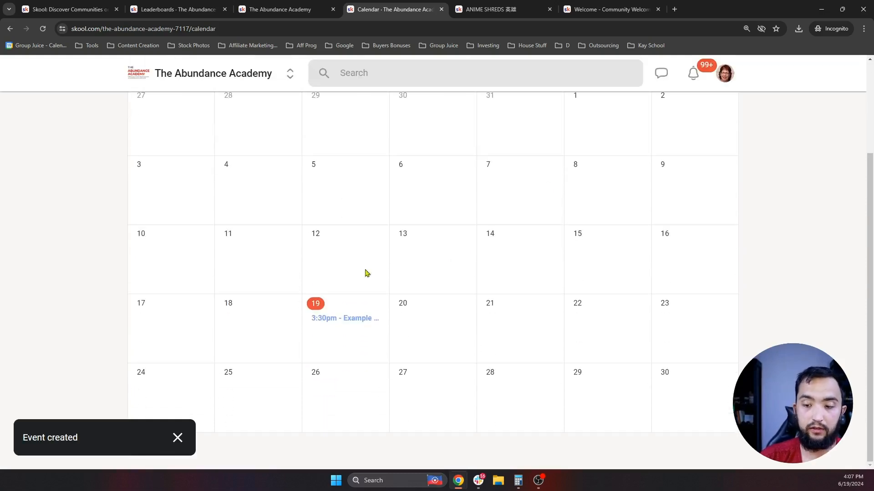
click(349, 322)
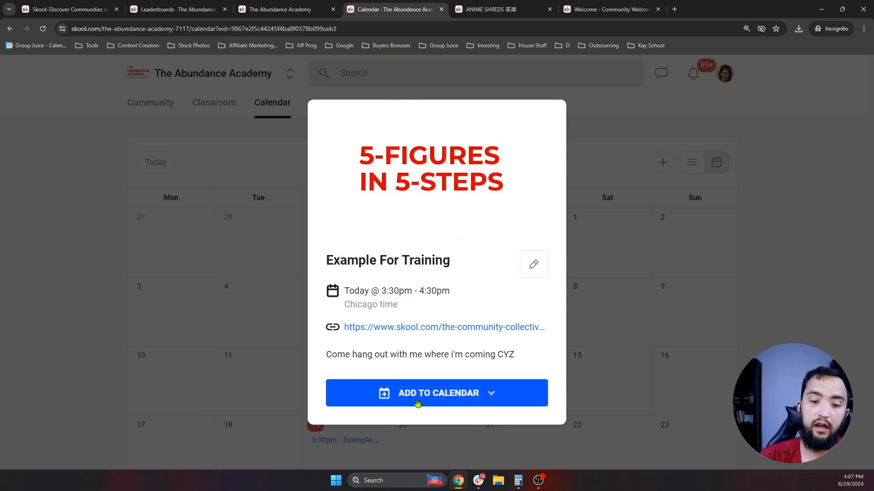
click(467, 402)
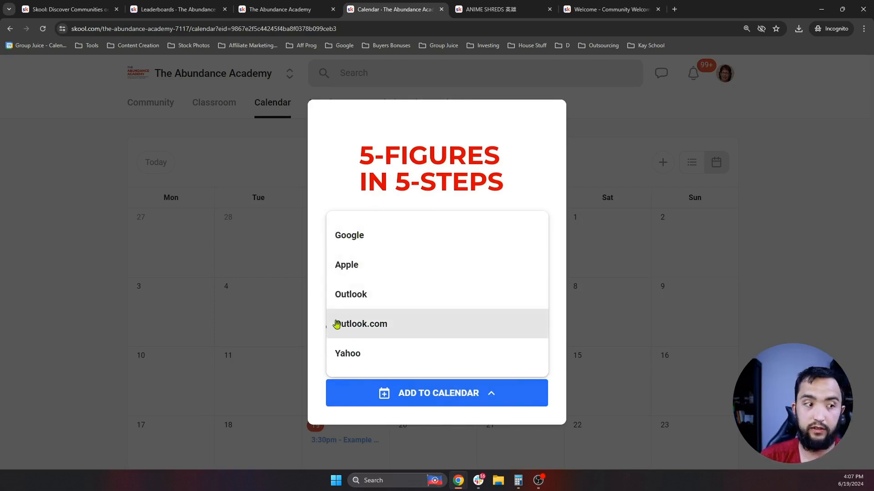
click(448, 207)
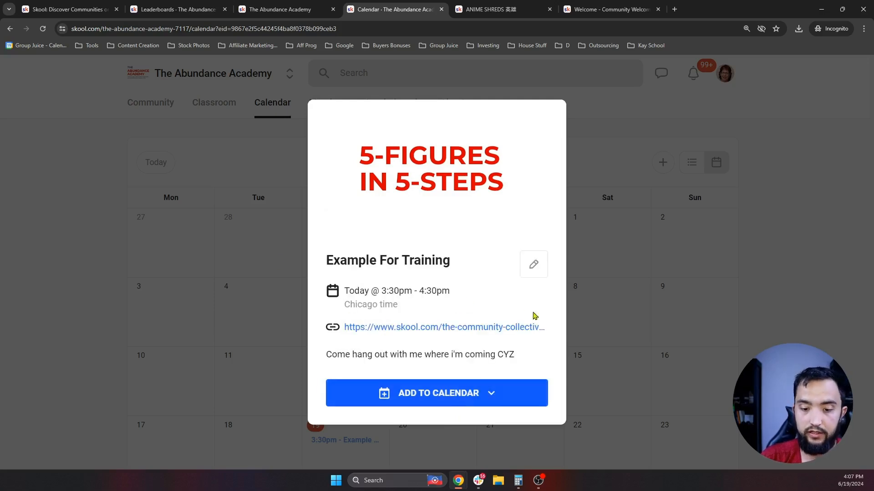
click(628, 189)
scroll(464, 211, down, 2)
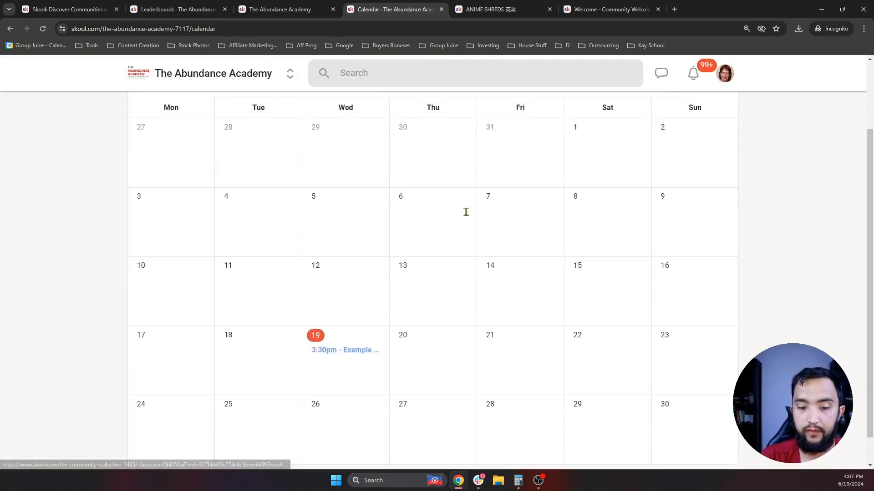
click(343, 351)
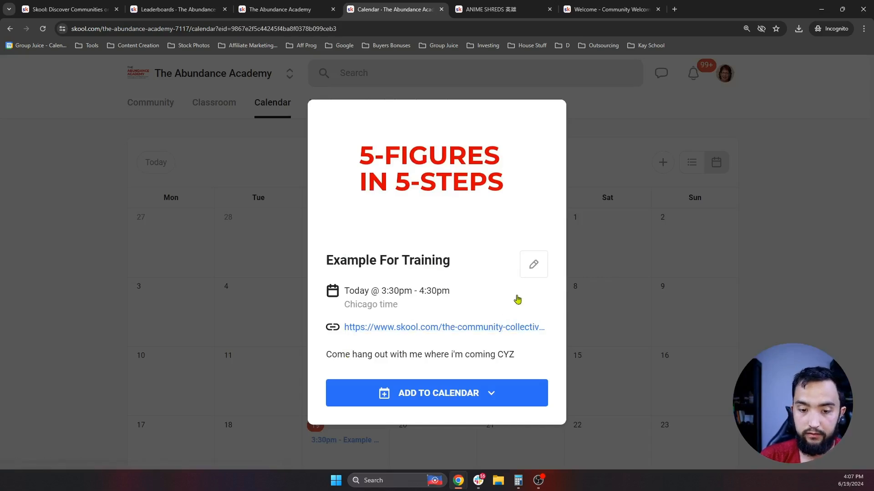
click(623, 228)
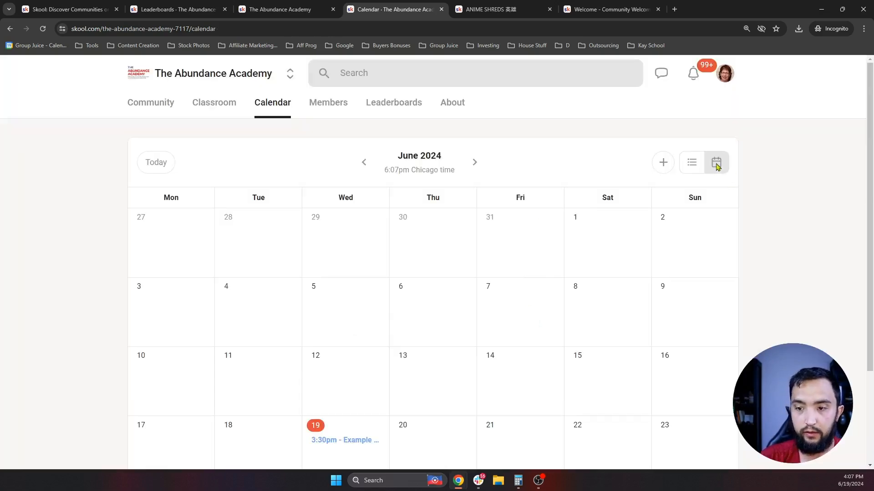
click(692, 164)
scroll(326, 246, down, 1)
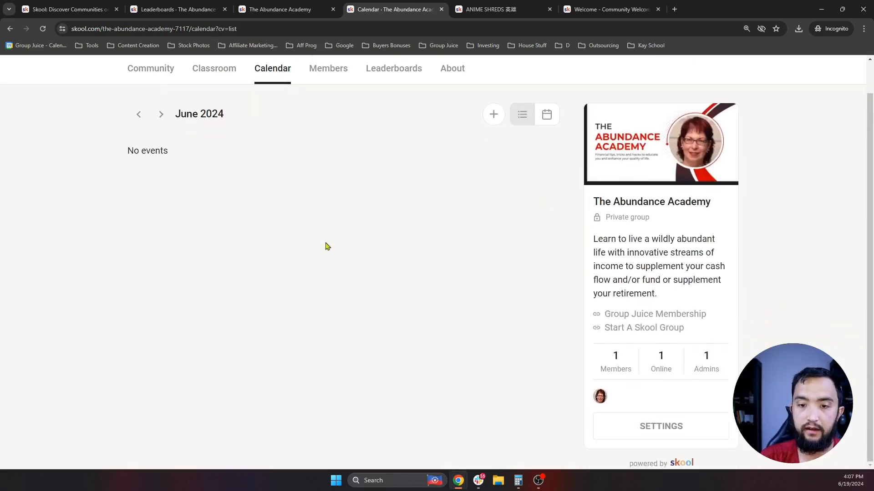
scroll(325, 246, up, 1)
click(544, 150)
scroll(624, 187, down, 3)
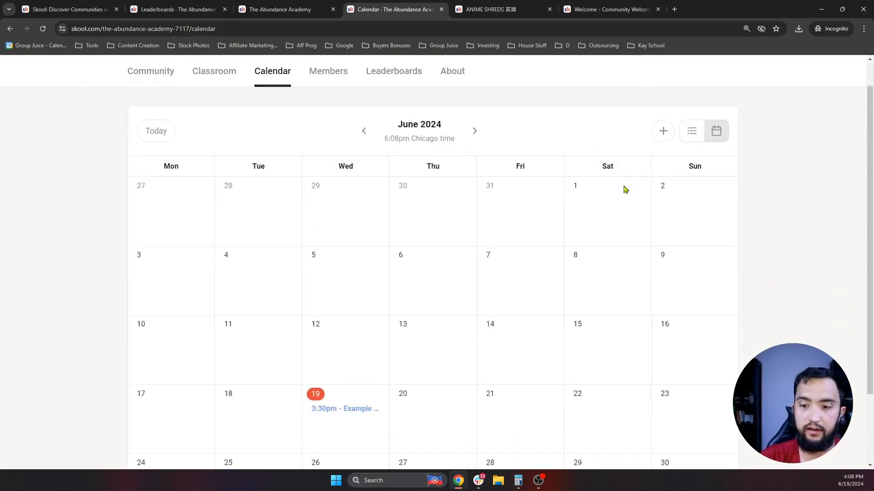
scroll(376, 310, up, 3)
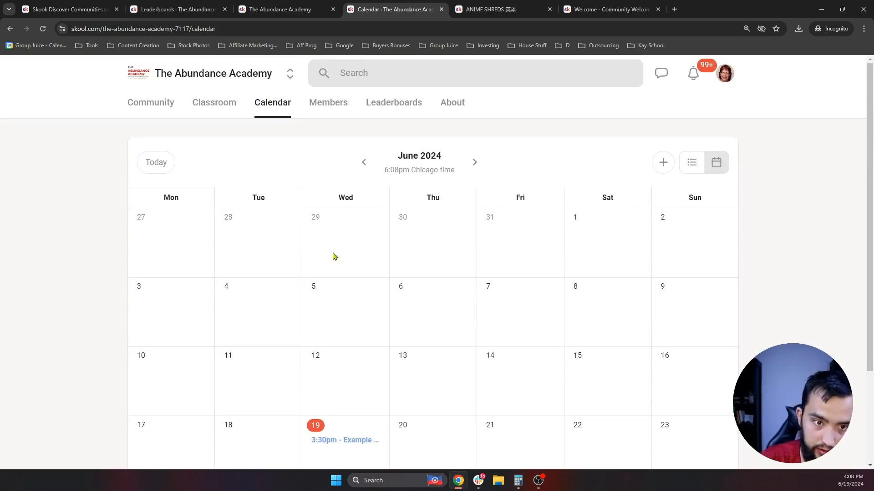
scroll(348, 243, down, 2)
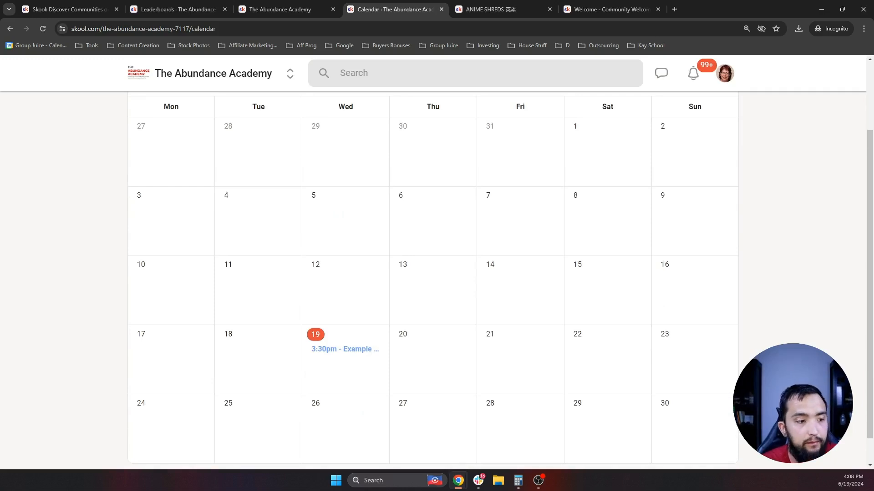
scroll(341, 269, up, 2)
scroll(342, 271, down, 2)
click(341, 319)
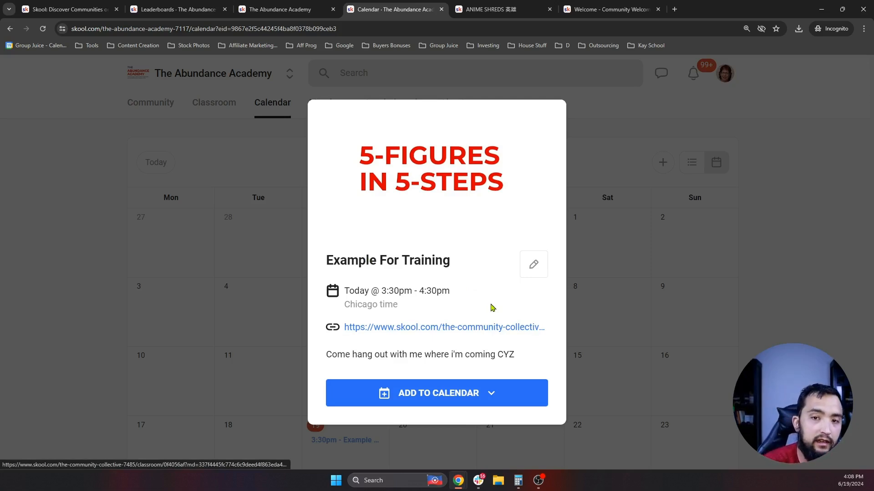
- Close the event and switch to The Community Collective to browse its Classroom courses
click(209, 176)
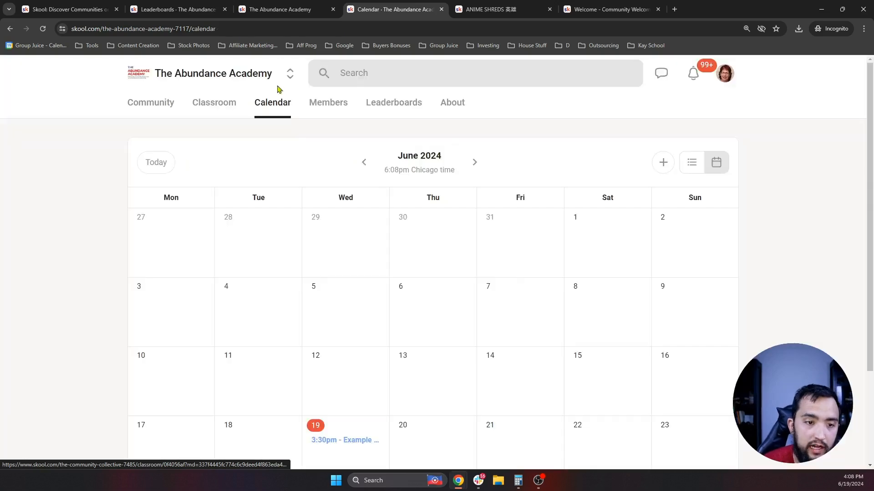
click(292, 78)
scroll(287, 209, down, 1)
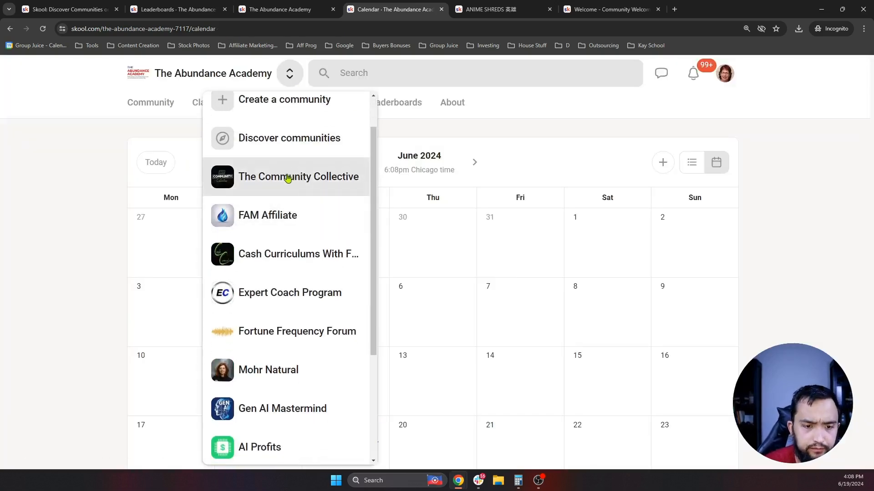
click(287, 177)
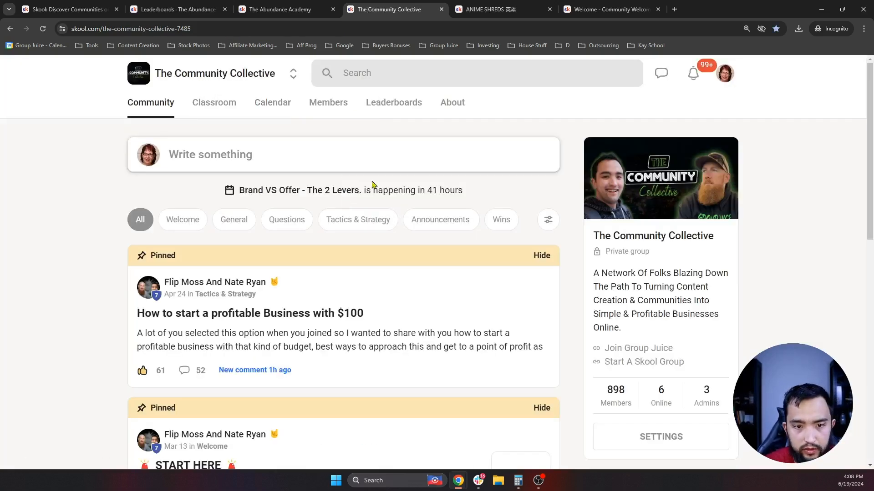
click(220, 106)
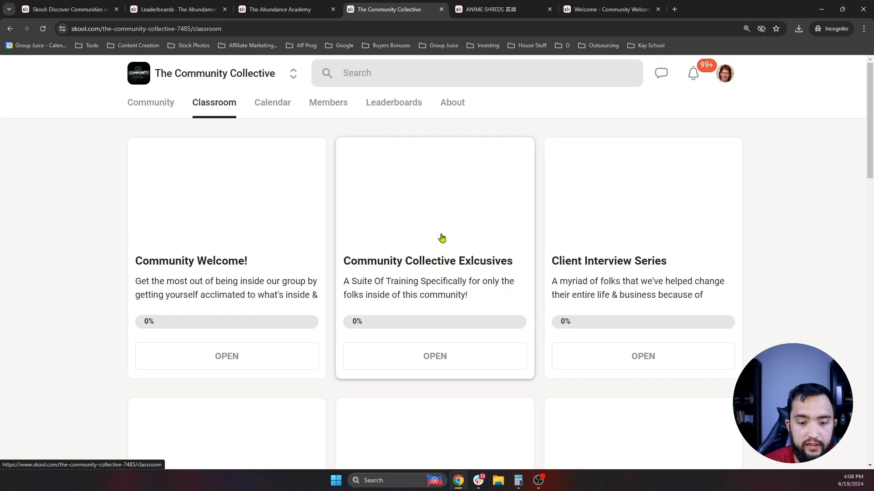
scroll(416, 241, down, 5)
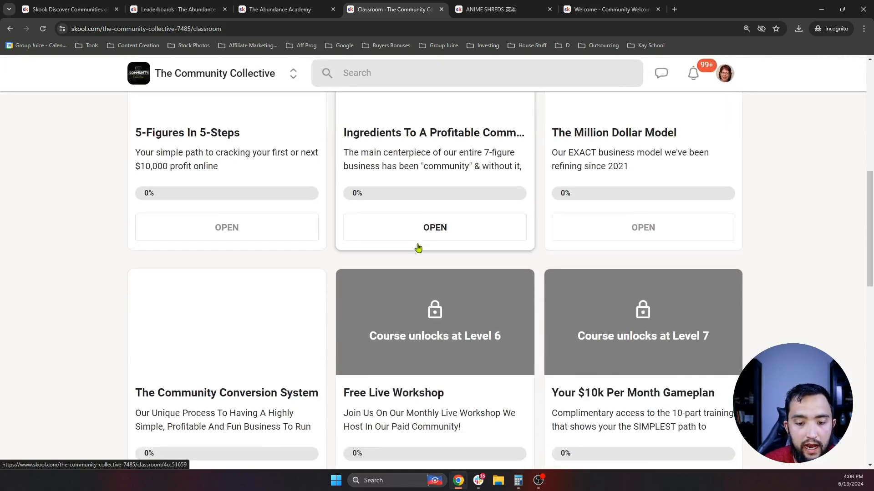
scroll(413, 256, up, 2)
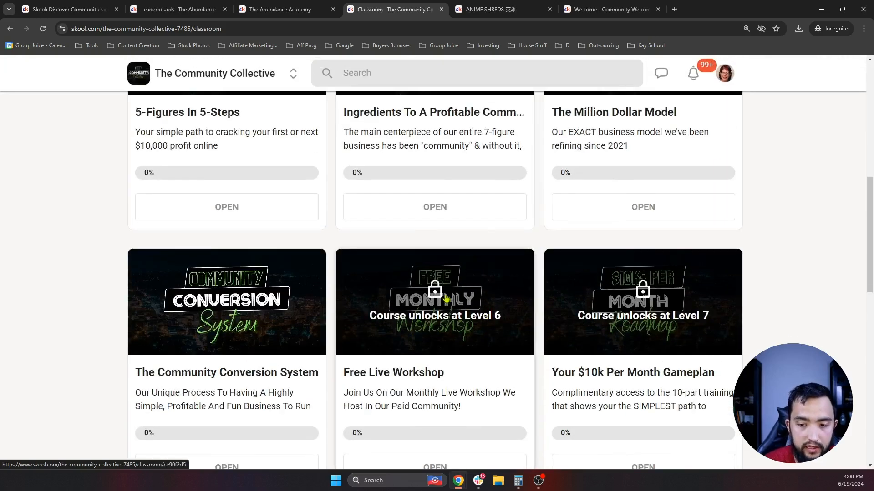
scroll(453, 269, down, 2)
scroll(382, 285, down, 3)
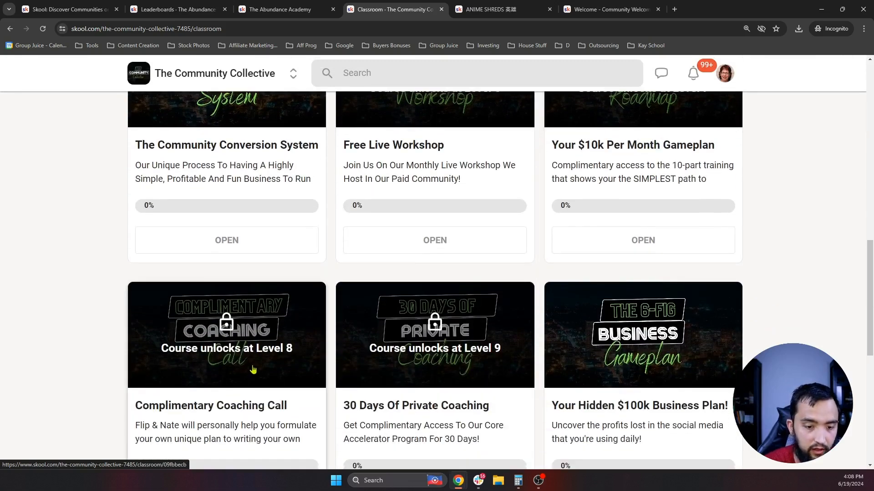
scroll(473, 282, down, 7)
scroll(432, 299, up, 4)
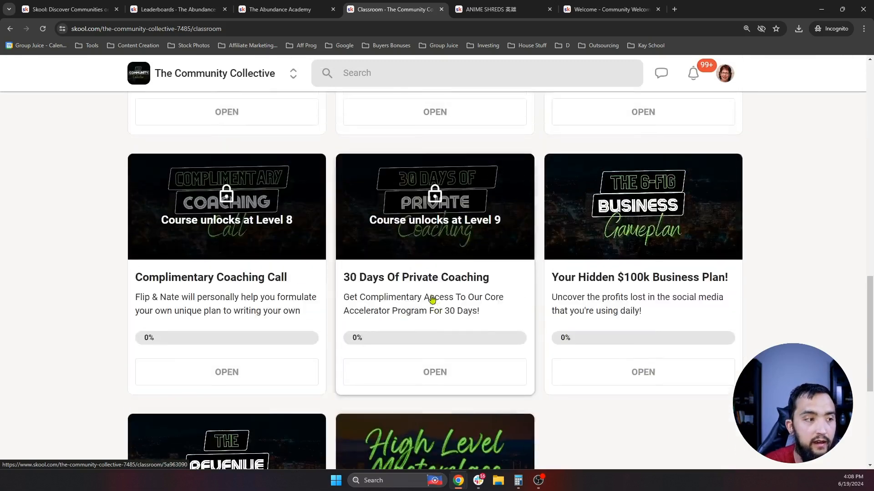
scroll(432, 299, up, 10)
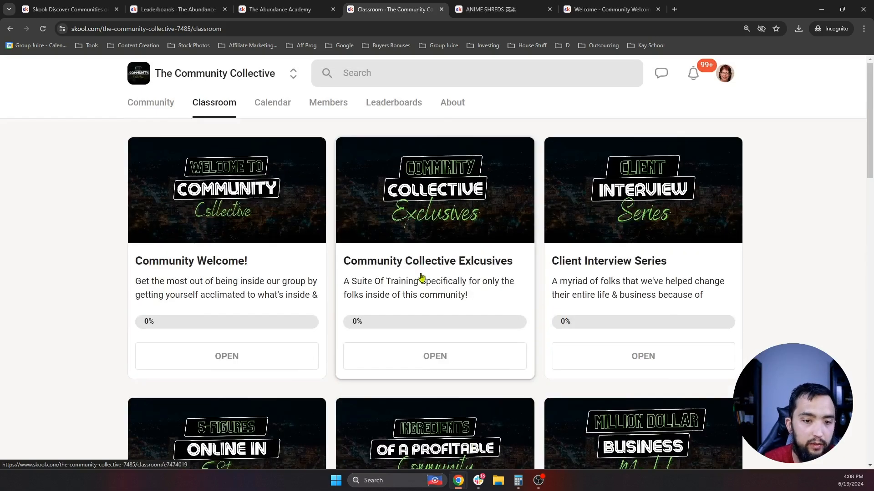
- View the Brand VS Offer event on its calendar, then return to Abundance Academy's Members page
click(281, 106)
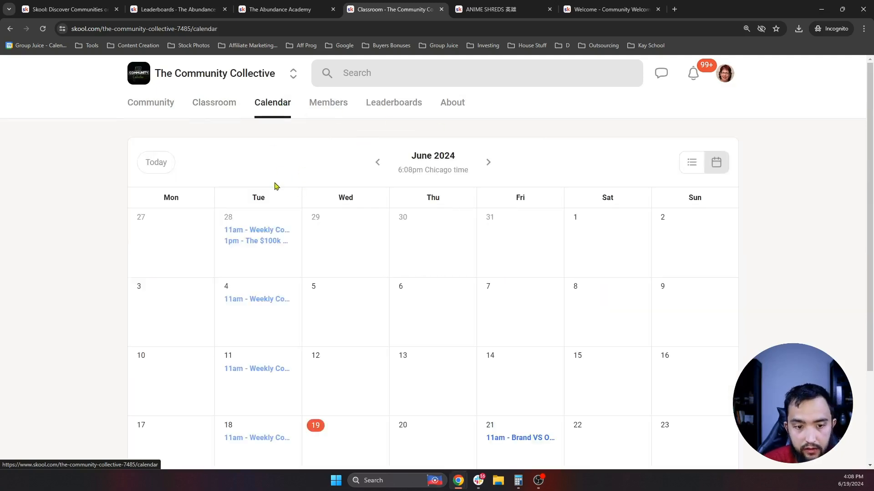
scroll(553, 396, down, 2)
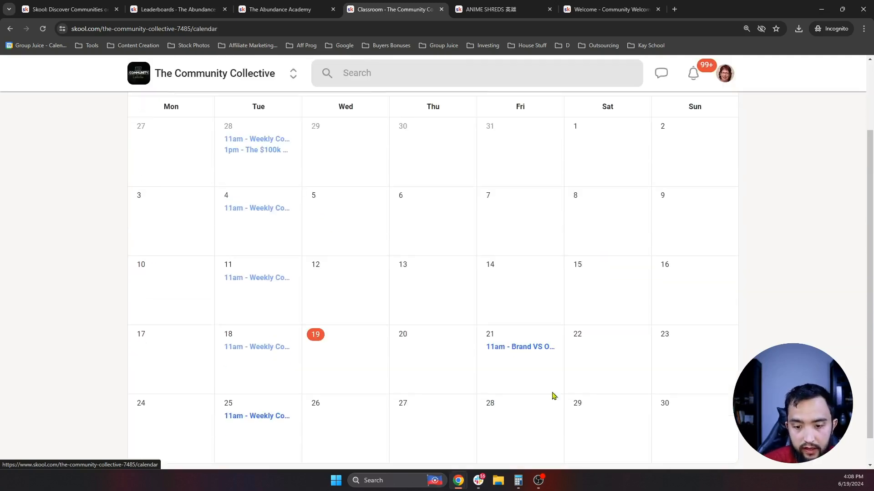
click(515, 349)
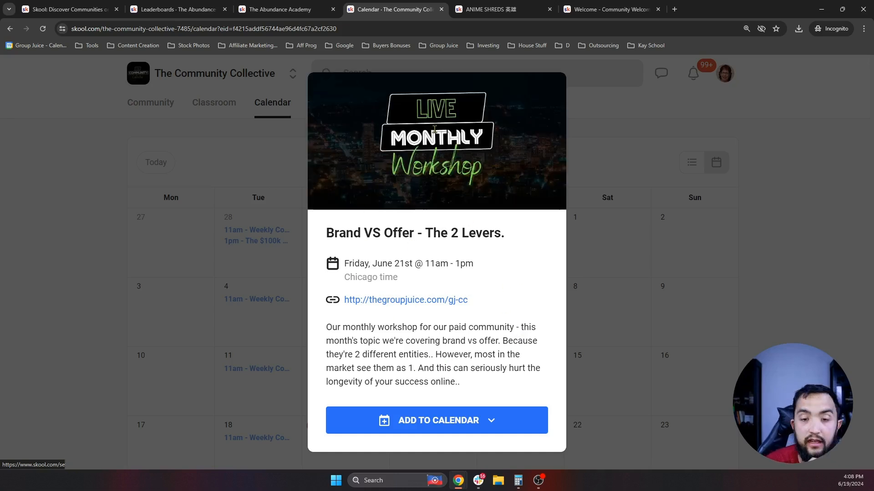
click(658, 294)
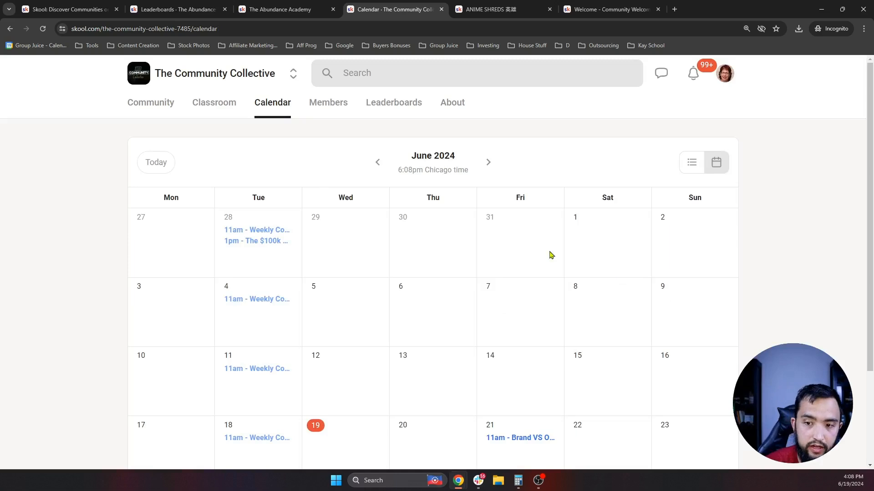
click(152, 110)
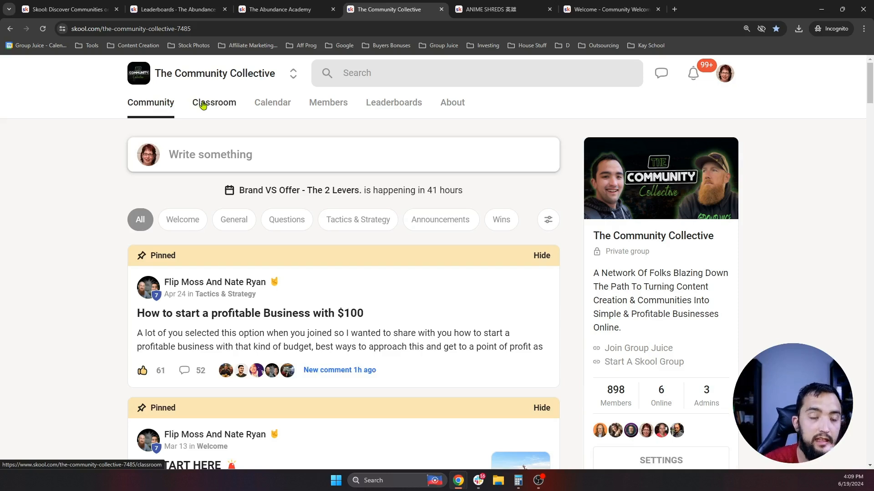
key(ctrl+2)
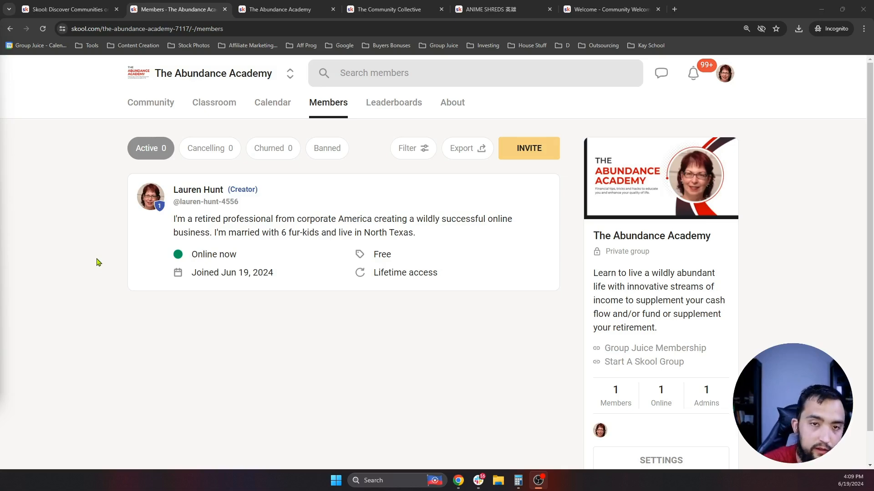
- Look over The Abundance Academy's community feed and its About page
click(157, 106)
scroll(264, 316, down, 3)
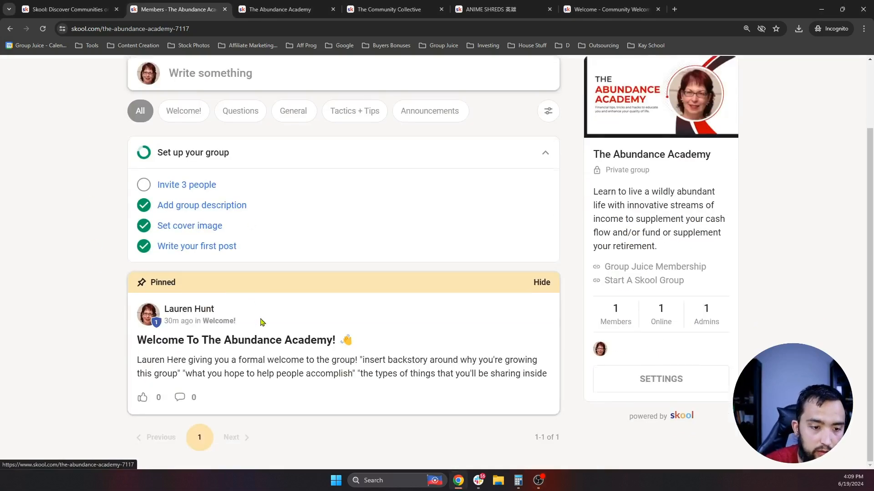
scroll(216, 285, up, 3)
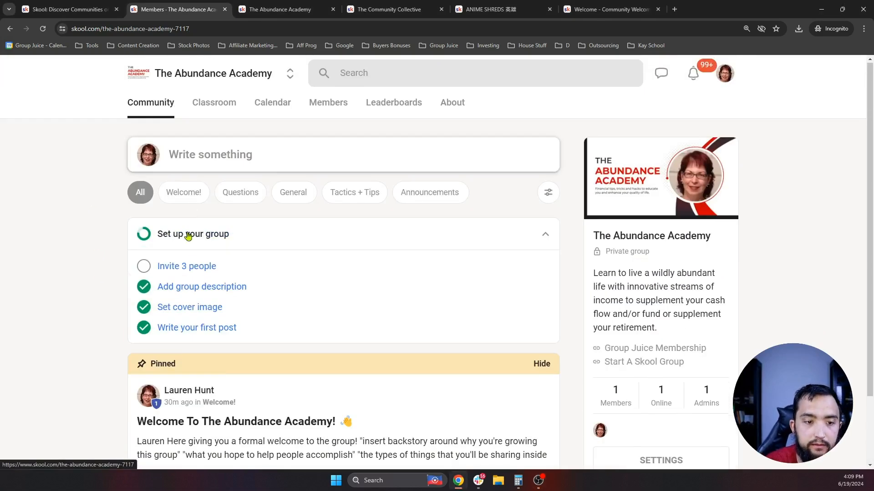
click(455, 104)
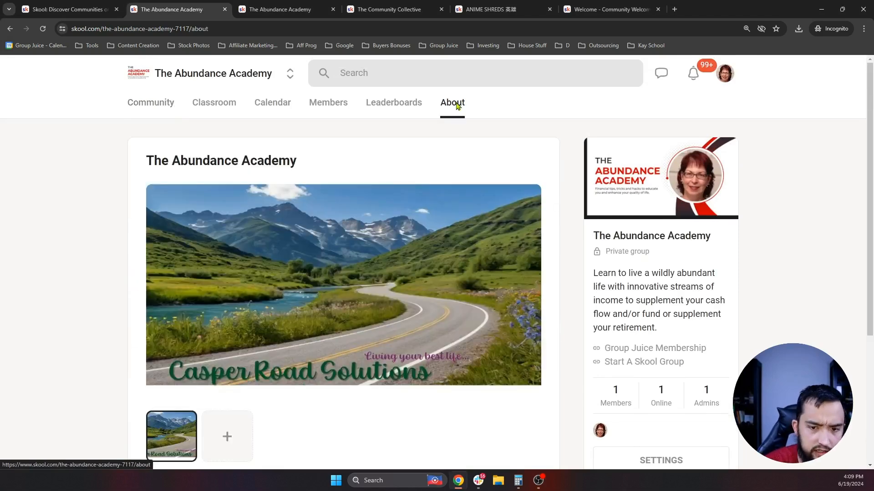
click(173, 104)
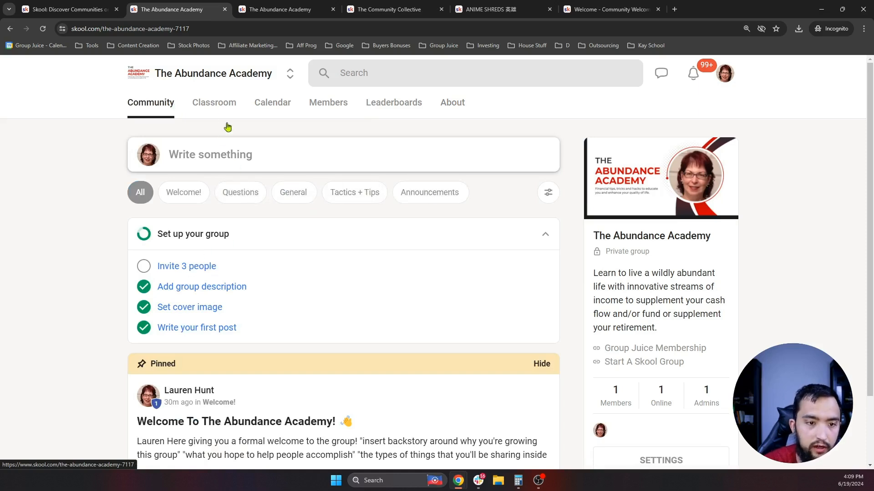
- Browse the Classroom courses '5-Figures in 5-Steps' and 'Welcome To The Group!'
click(220, 106)
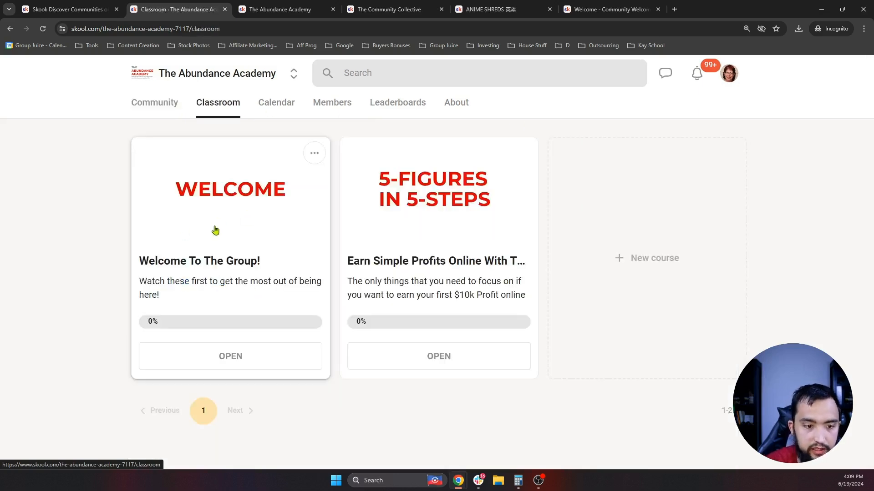
click(413, 225)
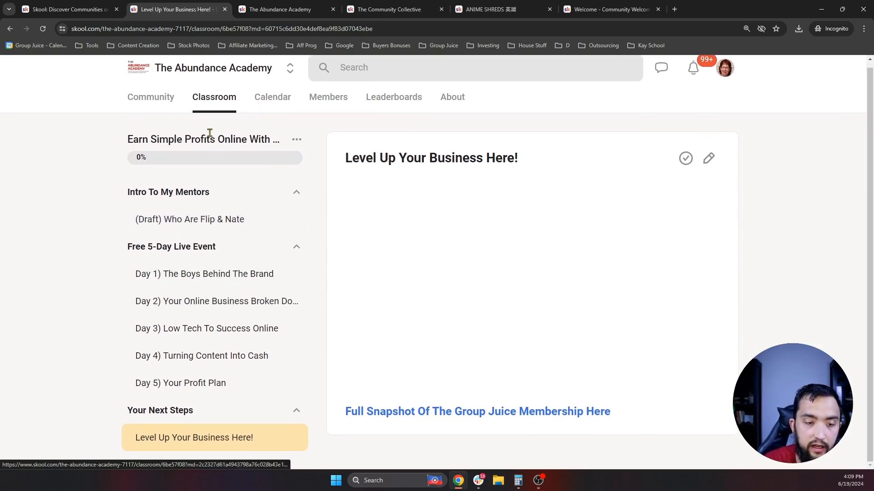
click(198, 100)
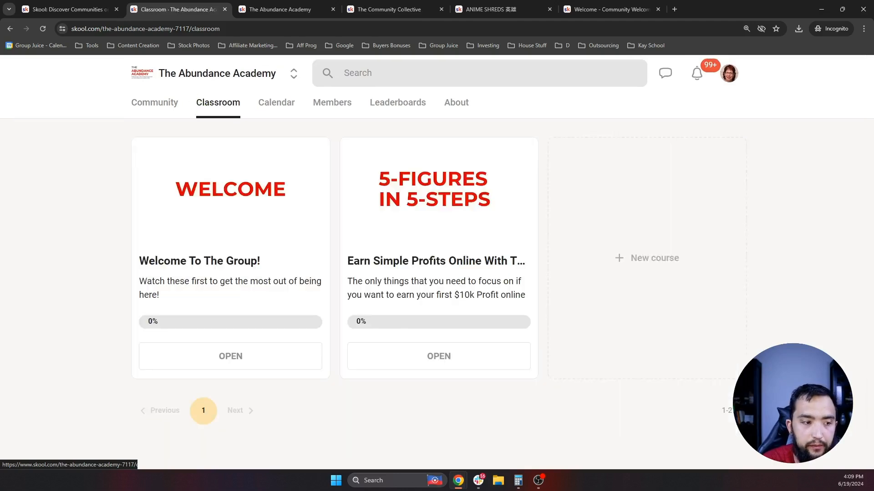
click(200, 294)
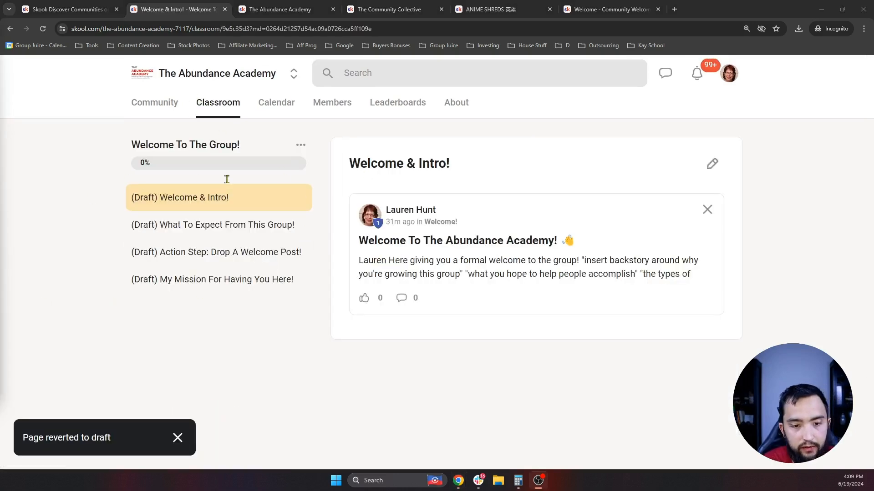
- Check the group's event Calendar
click(146, 107)
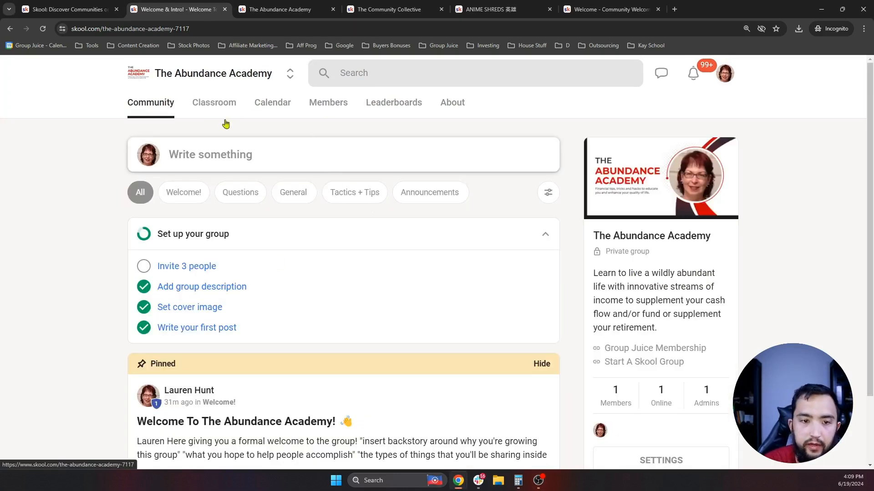
click(277, 105)
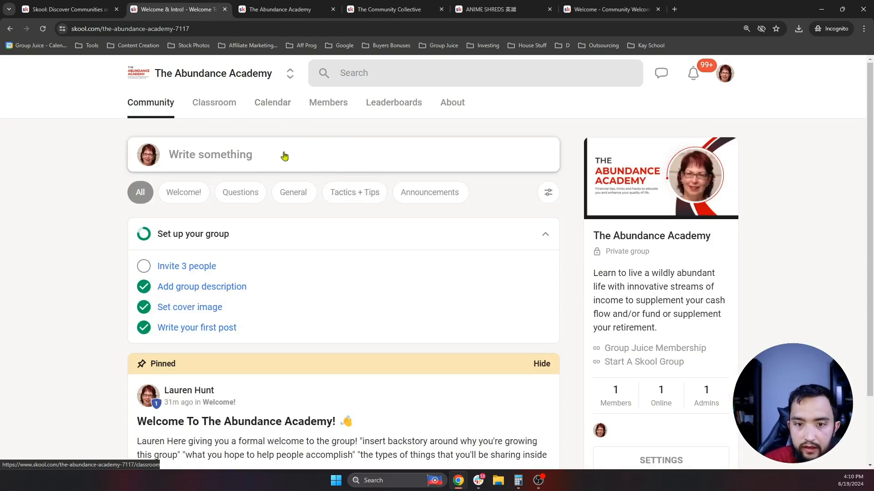
scroll(336, 318, down, 2)
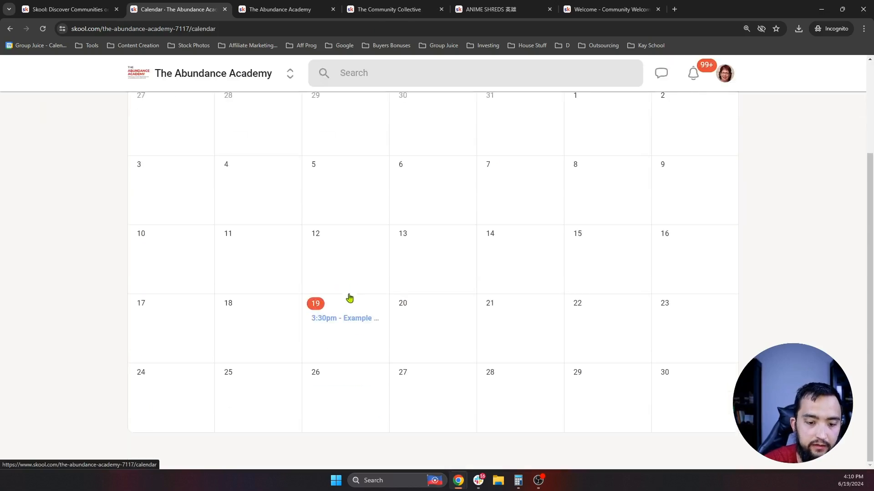
scroll(378, 287, up, 2)
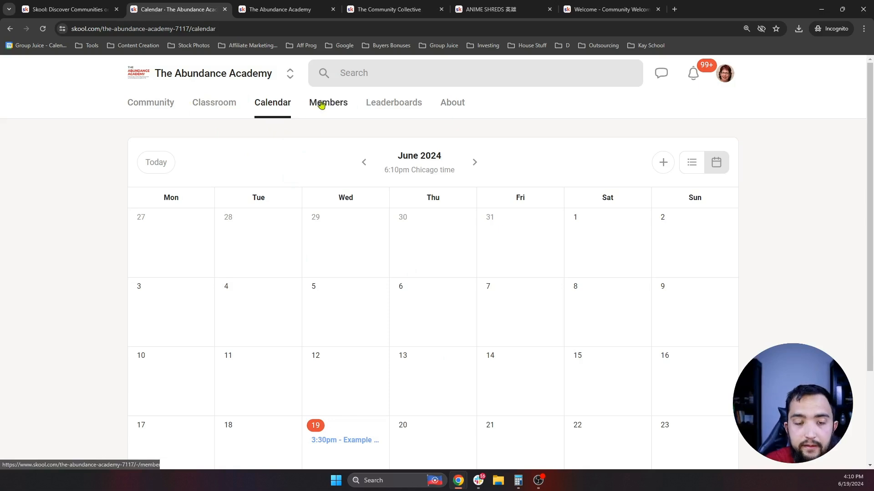
- Review the Leaderboards page, selecting the 'Level 6 - Pro Problem-Solver' level name
click(393, 108)
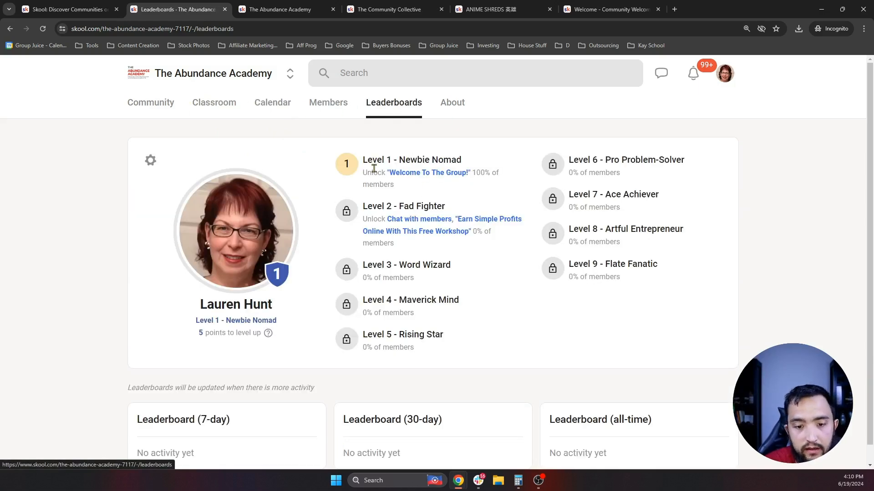
scroll(373, 168, down, 1)
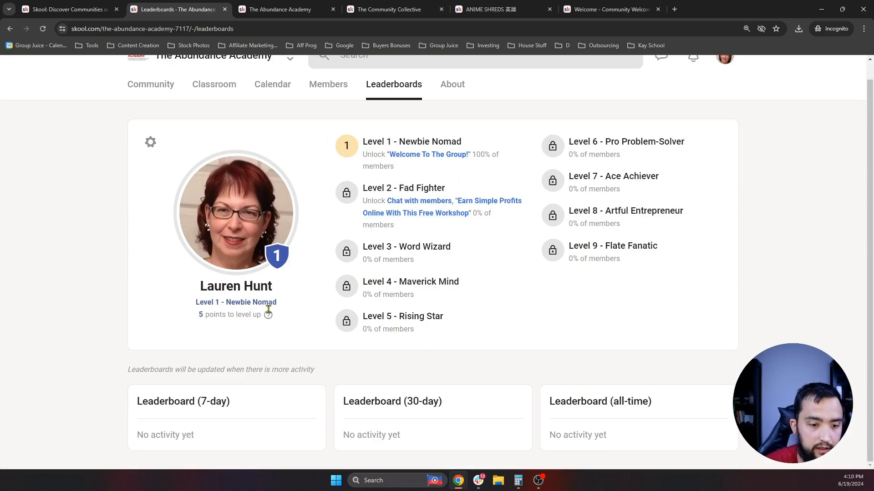
scroll(410, 237, up, 1)
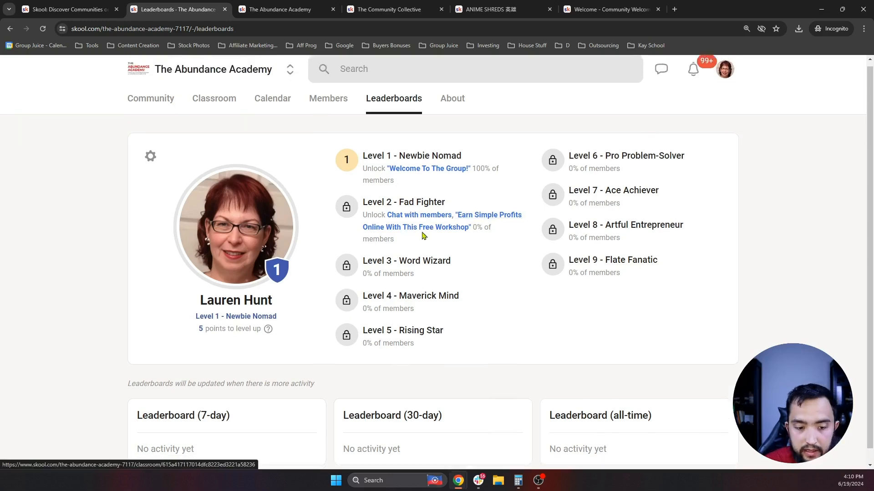
scroll(423, 233, down, 1)
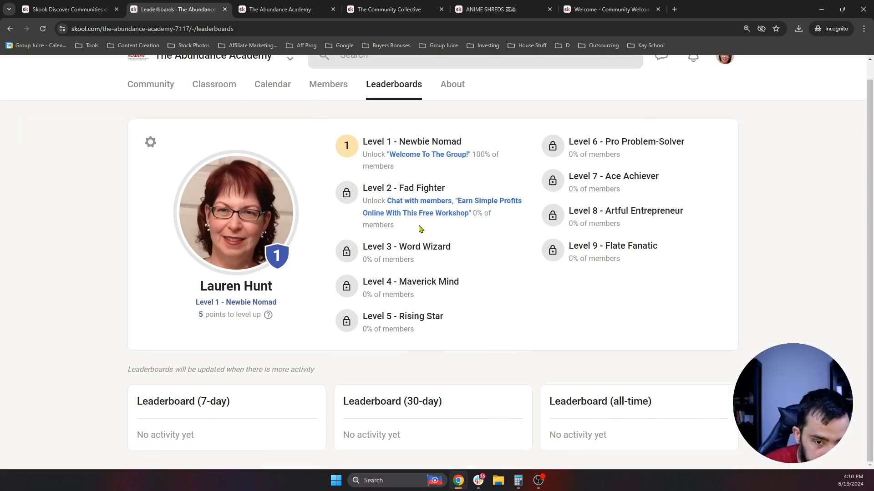
drag(712, 145, 567, 143)
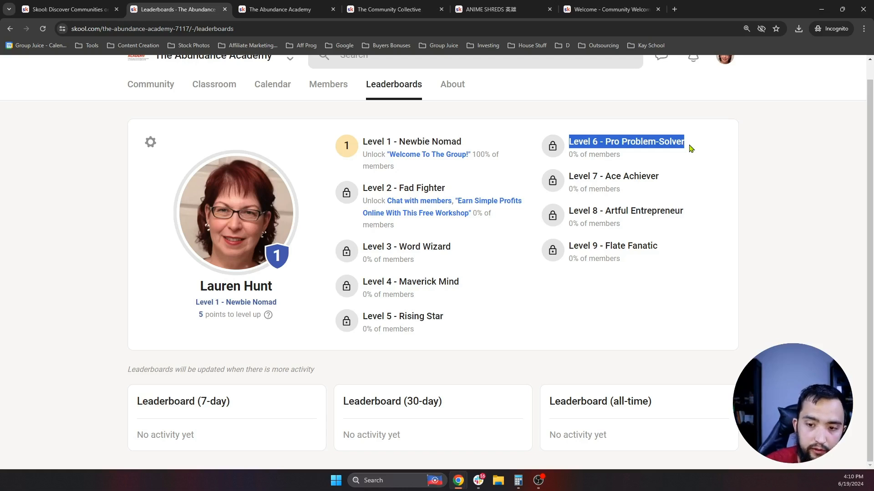
click(721, 139)
drag(721, 149, 567, 143)
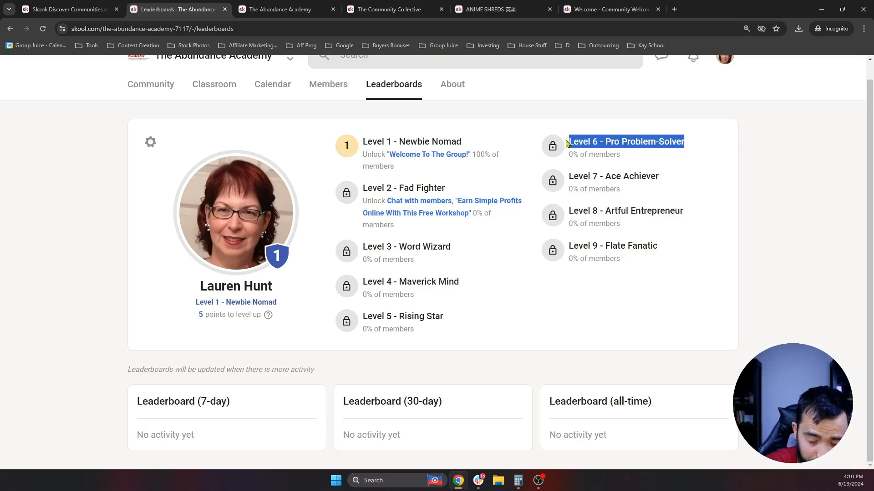
drag(708, 144, 567, 145)
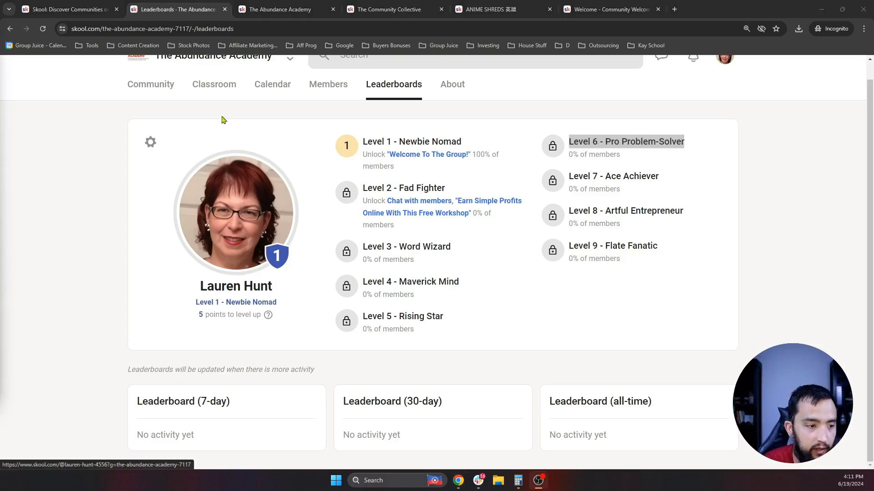
scroll(366, 194, up, 1)
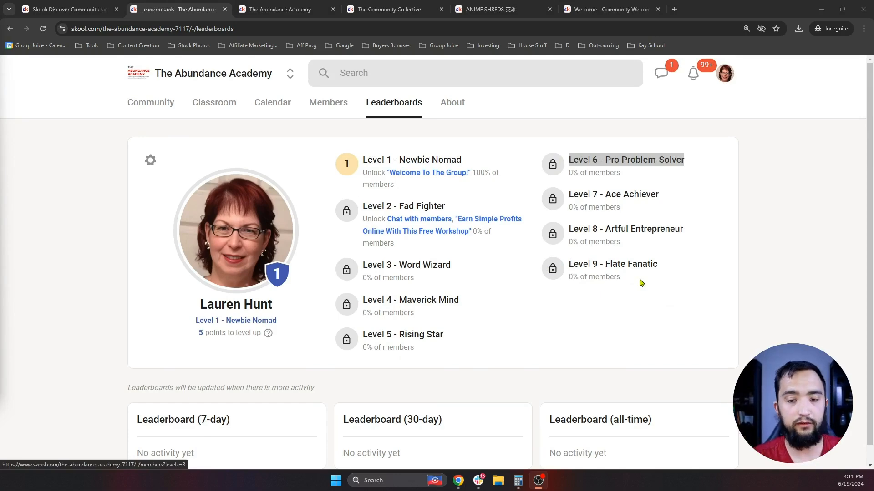
scroll(598, 278, down, 1)
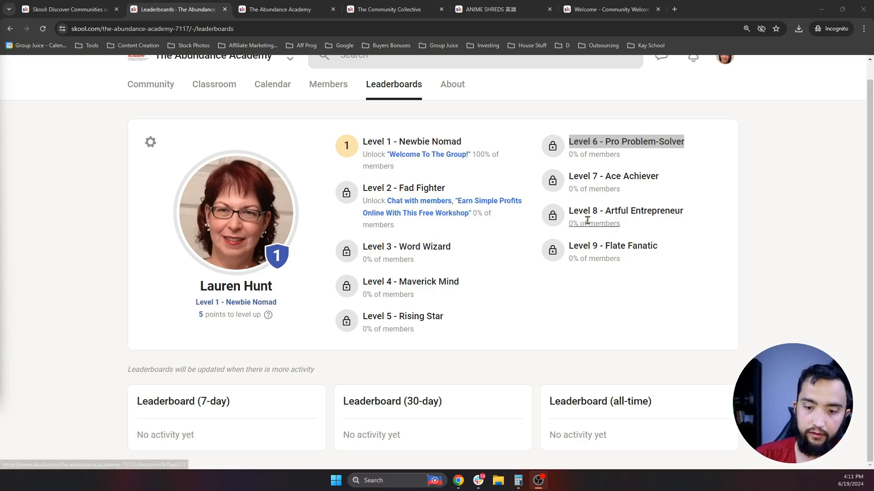
scroll(587, 220, up, 1)
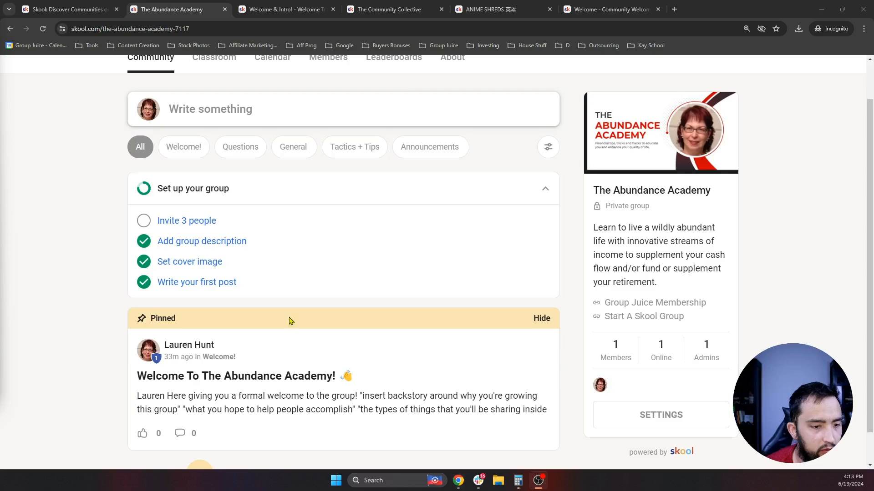
scroll(344, 250, up, 1)
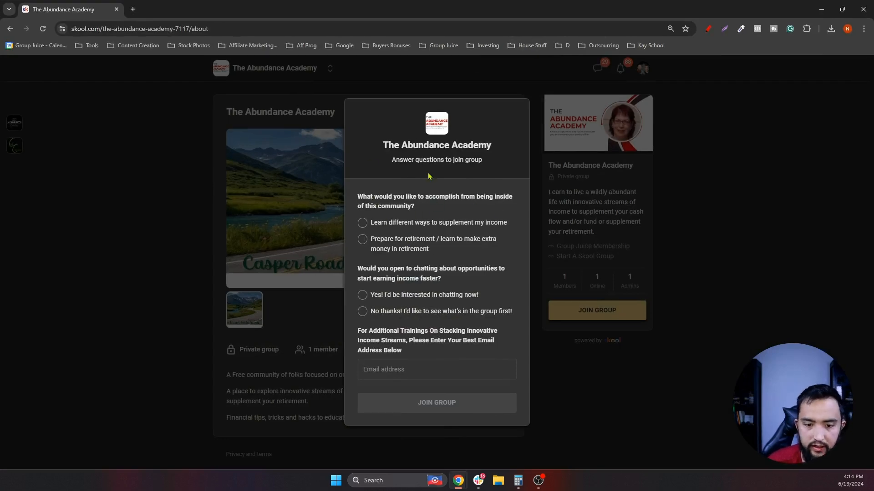
- Answer the join questions, choosing supplemental income and 'Yes! I'd be interested'; enter an email; submit
click(362, 223)
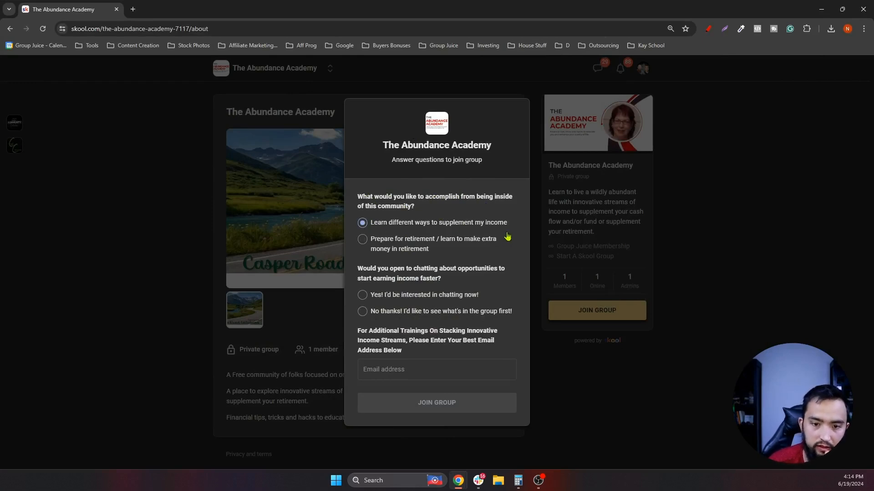
click(443, 371)
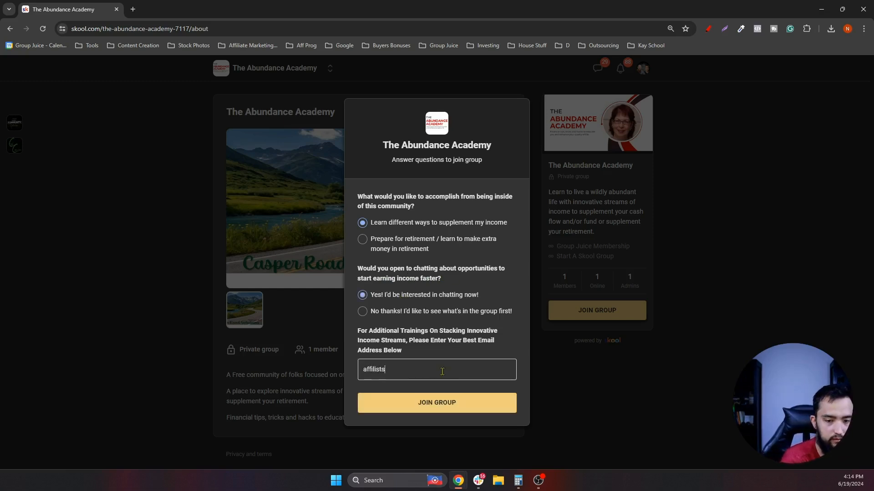
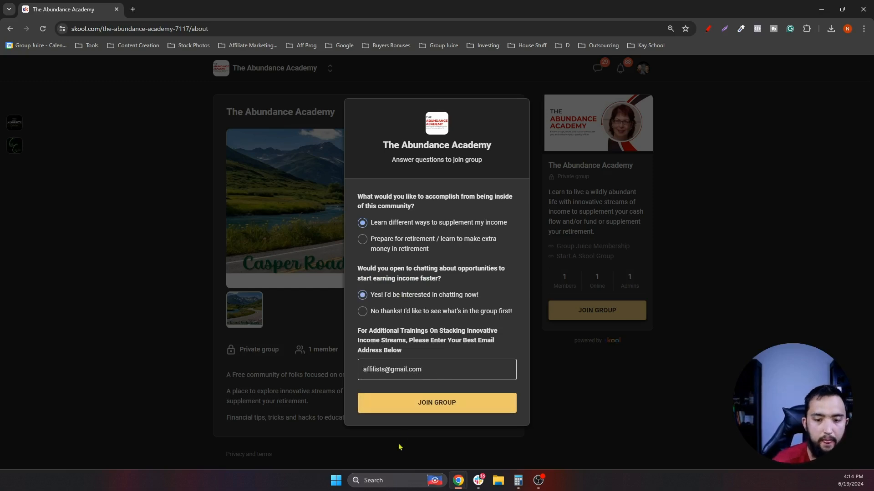
click(404, 406)
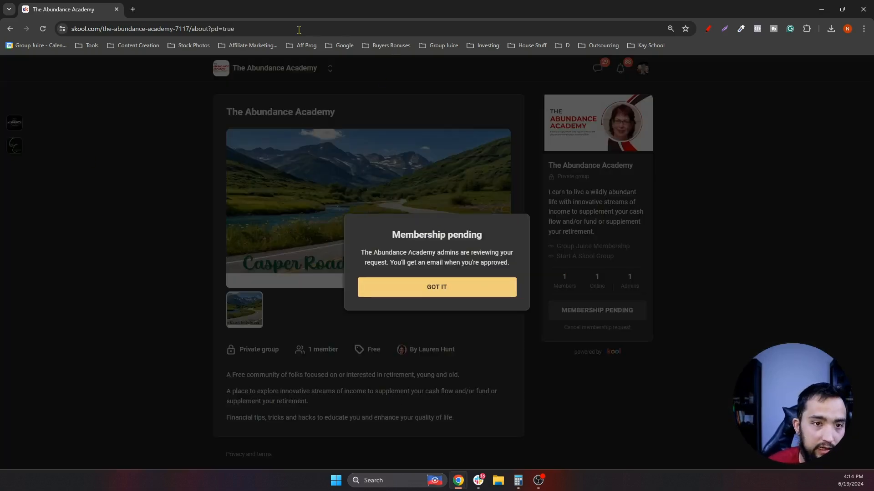
key(ctrl+super+Right)
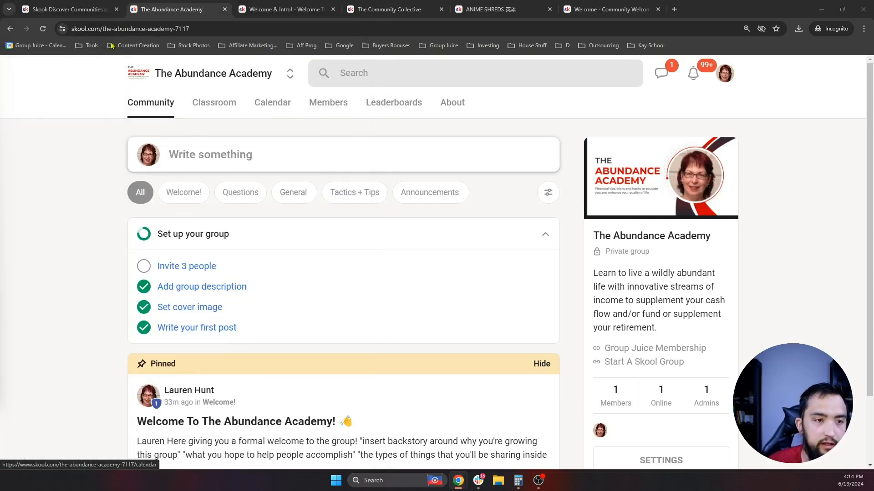
- Reload and open the pending membership request, reading the applicant's bio
click(43, 30)
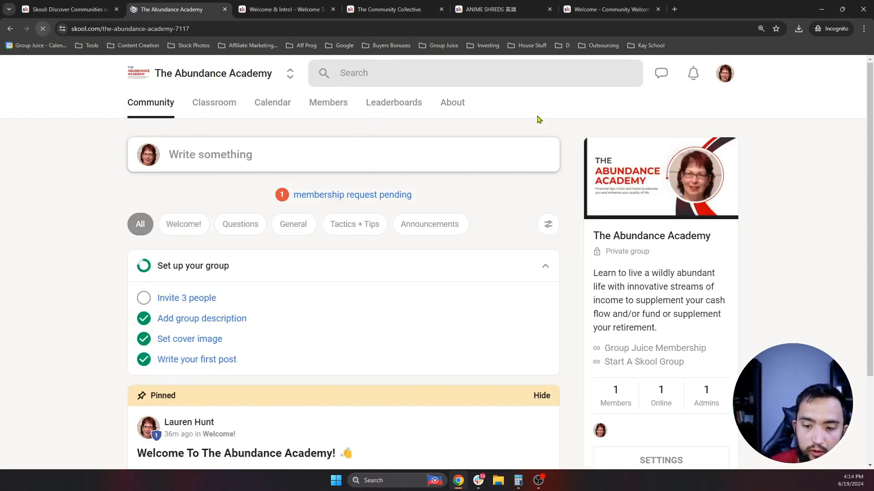
click(353, 198)
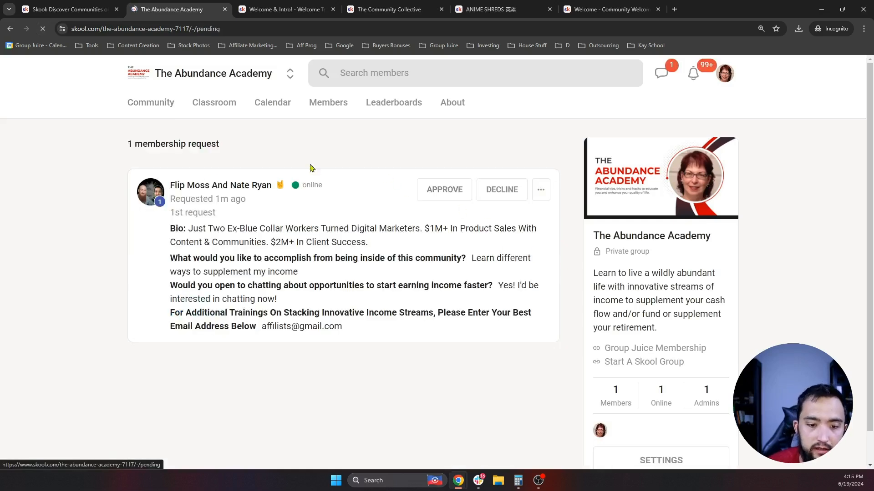
scroll(310, 168, down, 1)
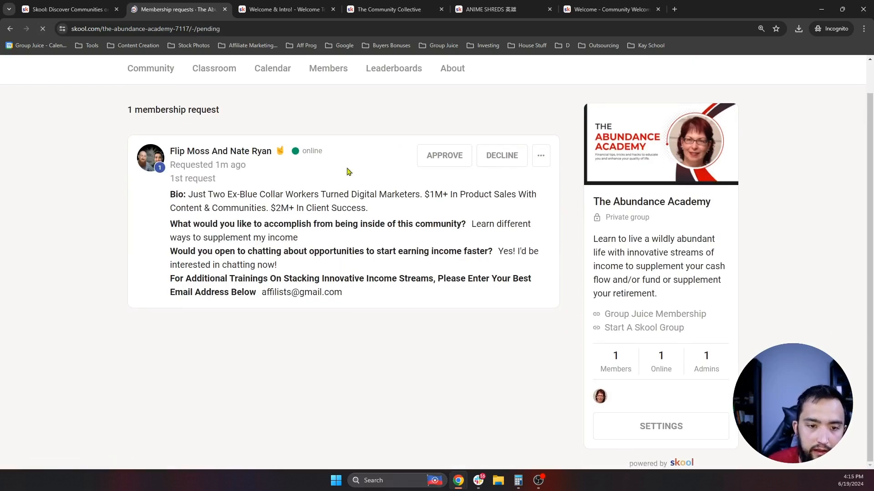
drag(188, 194, 462, 203)
click(394, 209)
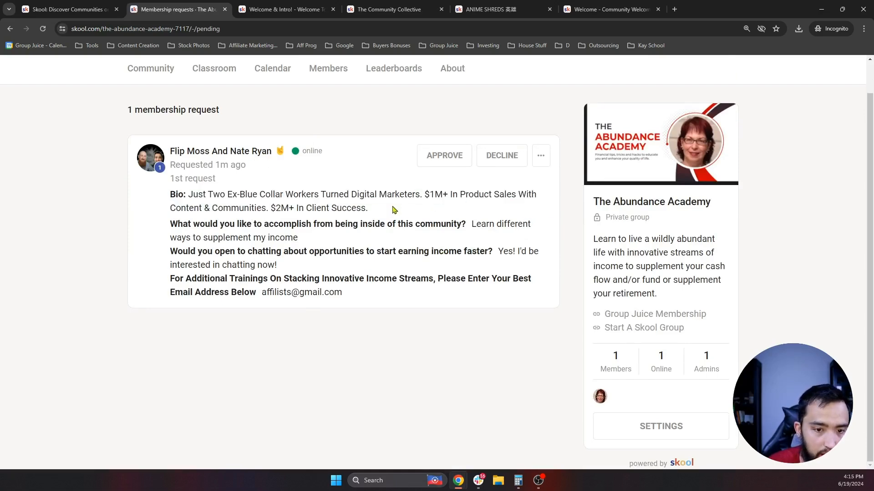
drag(402, 214, 189, 192)
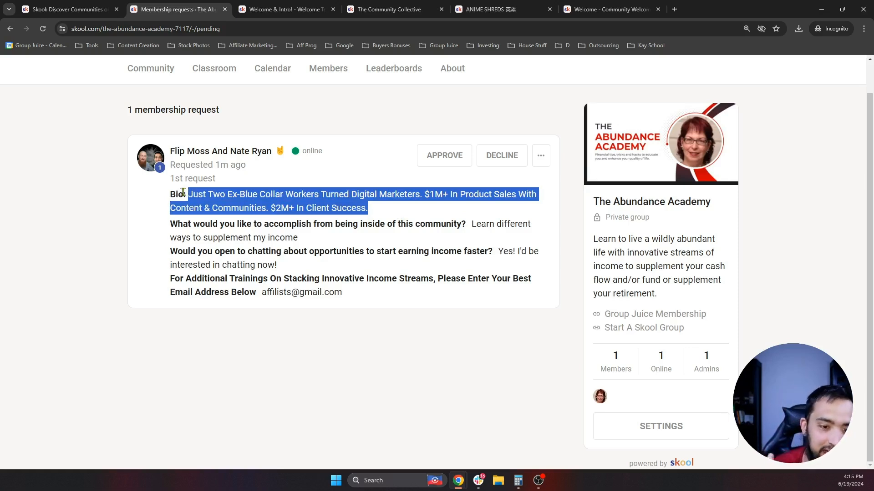
scroll(390, 194, up, 1)
scroll(388, 201, down, 1)
drag(377, 216, 192, 196)
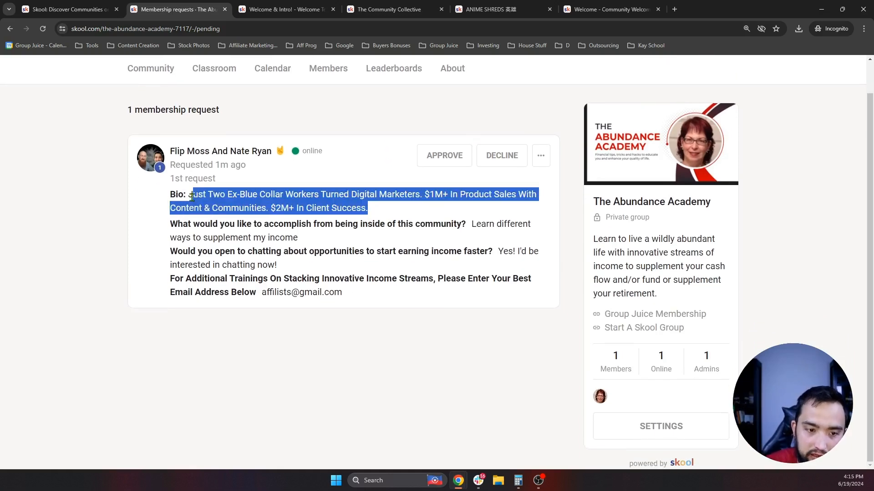
click(215, 196)
- Review the applicant's goal and chat answers, approve the request, and open the Members list
drag(317, 239, 473, 225)
click(471, 226)
drag(279, 268, 503, 254)
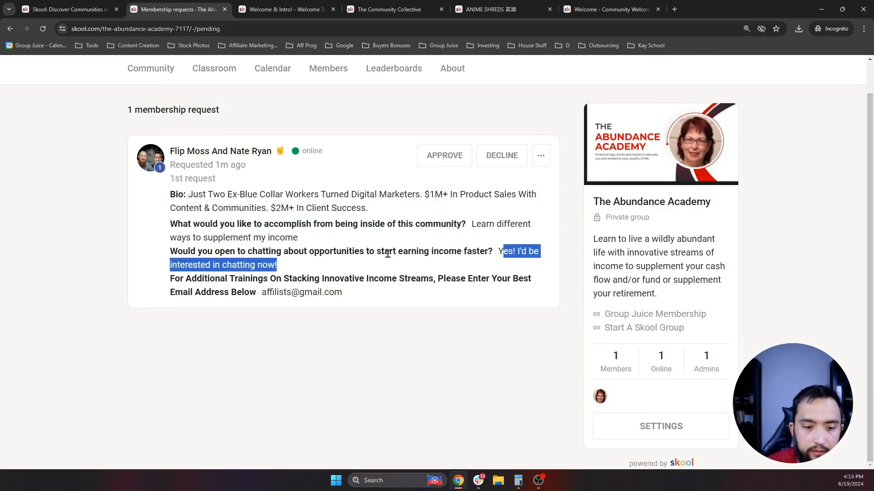
click(364, 296)
scroll(501, 202, up, 1)
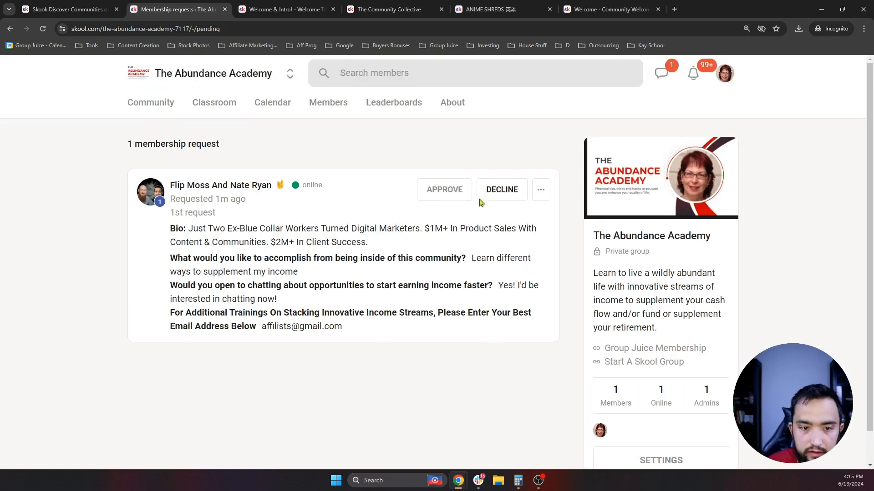
click(444, 189)
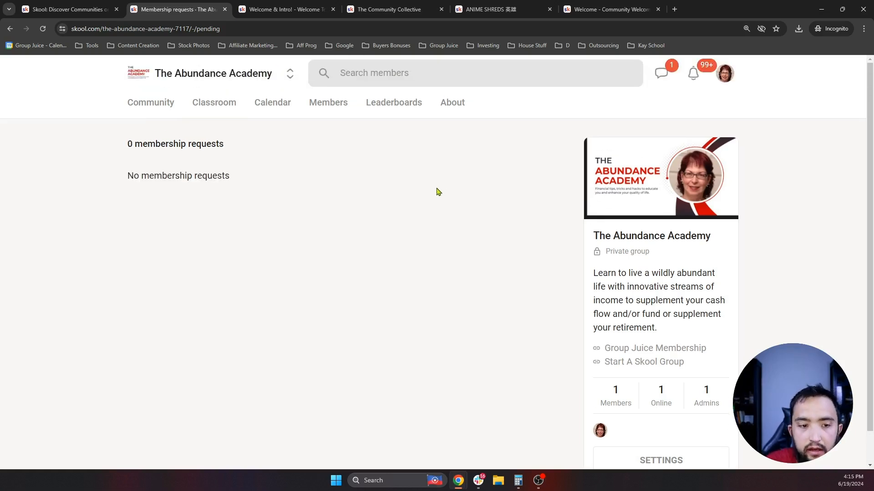
click(173, 108)
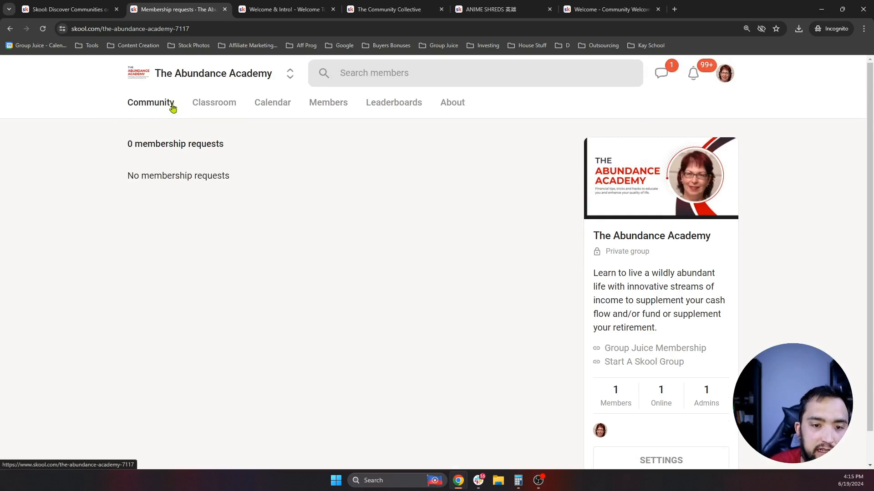
click(321, 113)
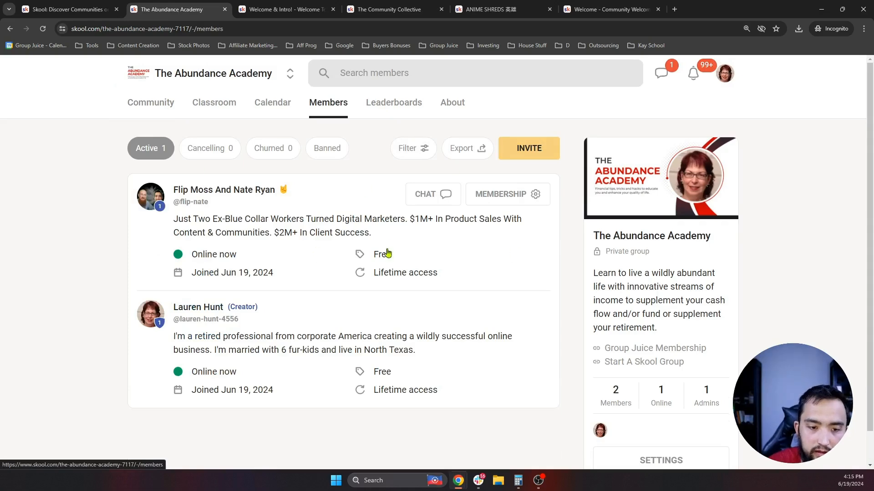
- Check the new member's chat, course access and question answers, then return to Community
click(432, 199)
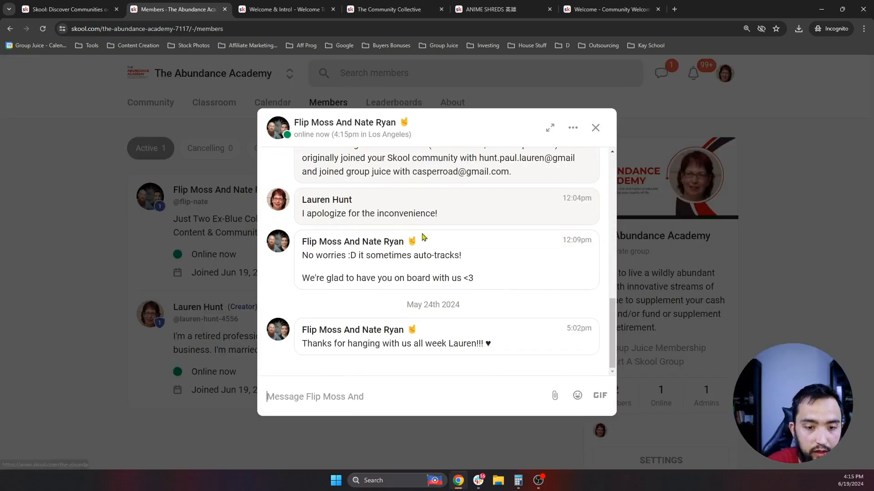
click(737, 262)
click(536, 200)
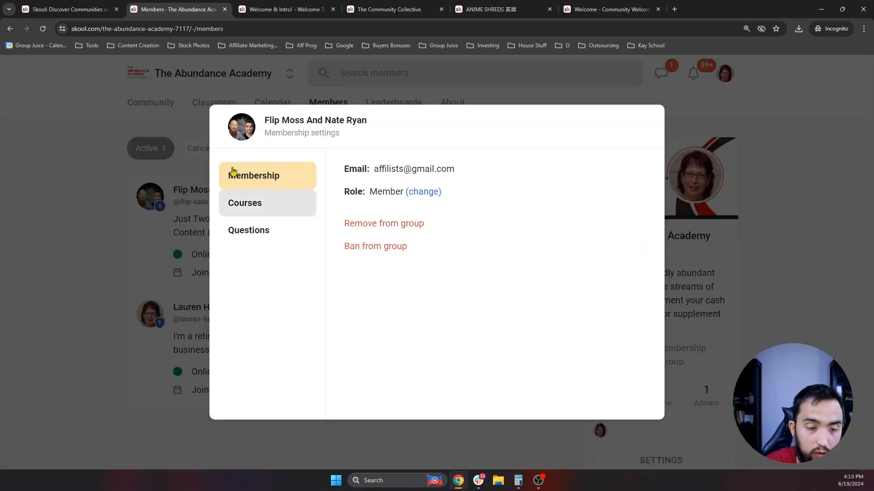
click(286, 201)
click(449, 264)
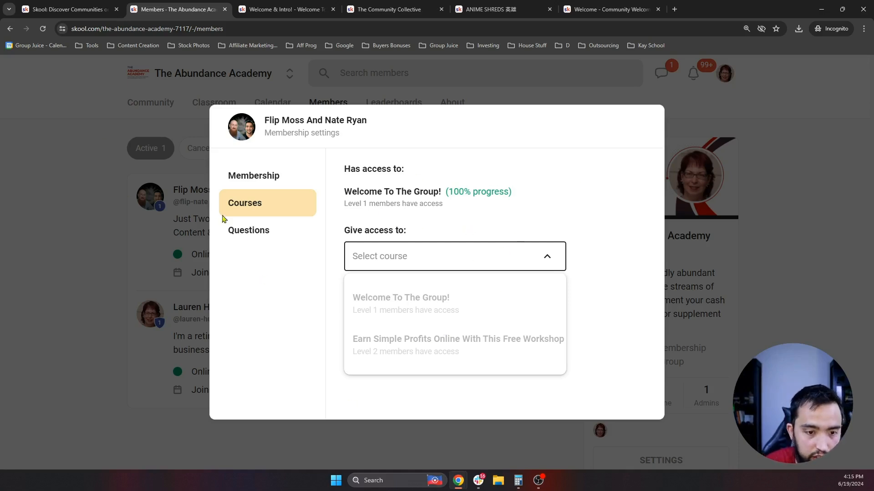
click(259, 230)
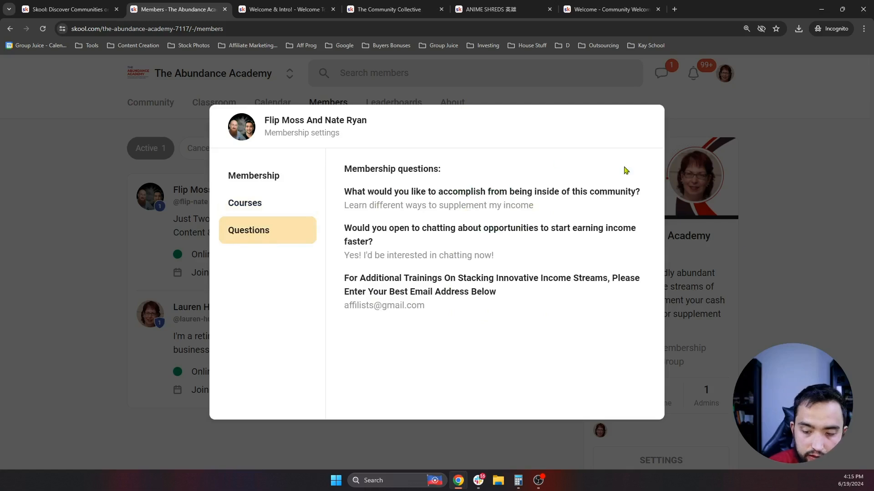
click(728, 297)
click(171, 106)
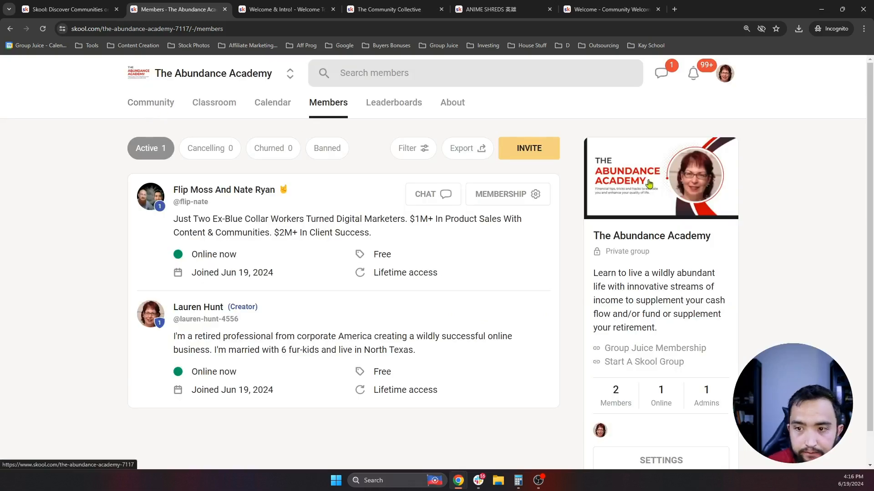
- Glance at the Chats dropdown, close it, and scroll down the feed
click(661, 73)
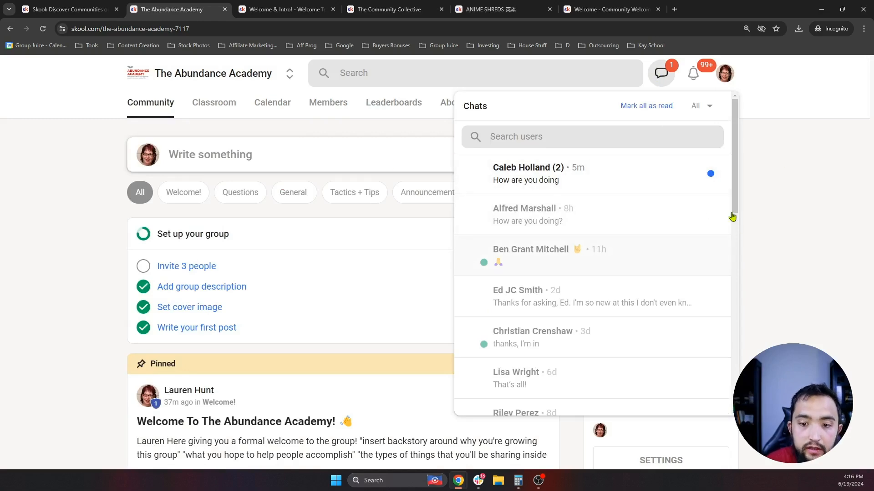
click(383, 122)
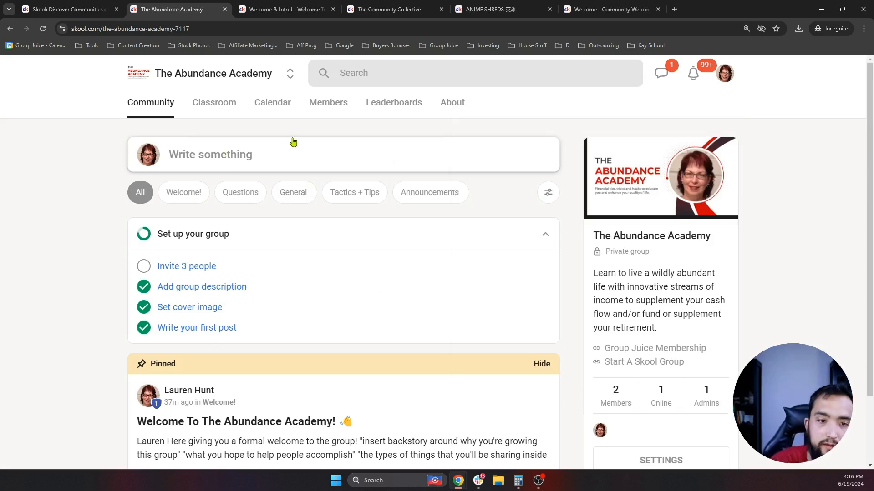
scroll(671, 428, down, 1)
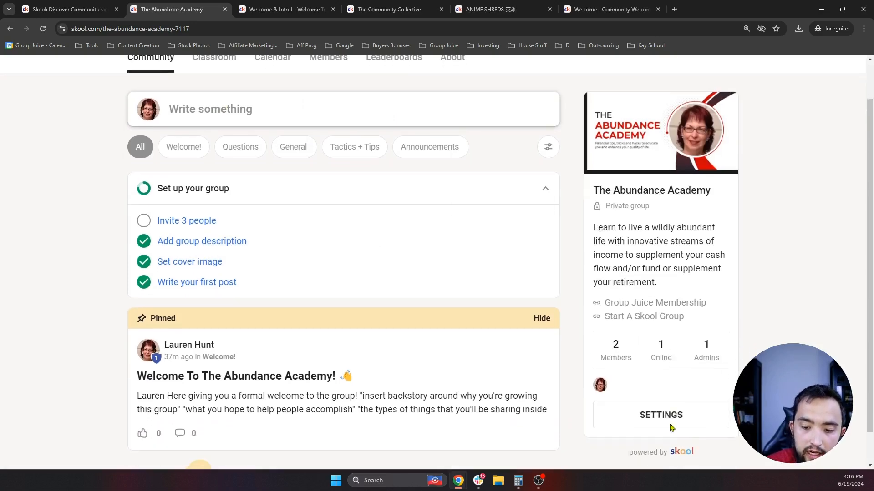
- Open the Auto DM new members plugin for editing under group Settings > Plugins
click(669, 427)
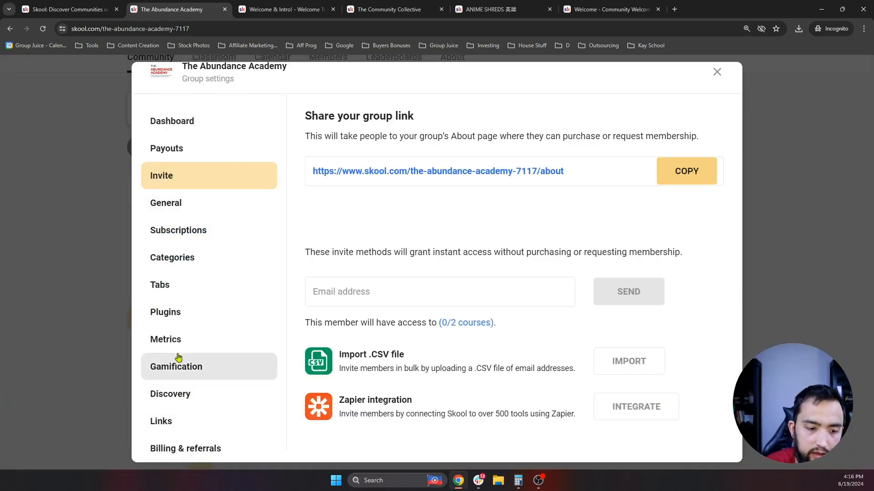
click(173, 322)
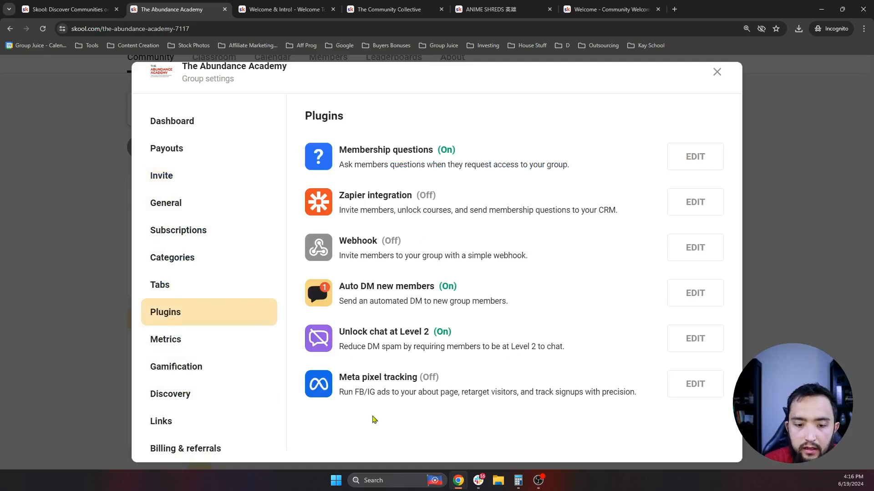
click(686, 297)
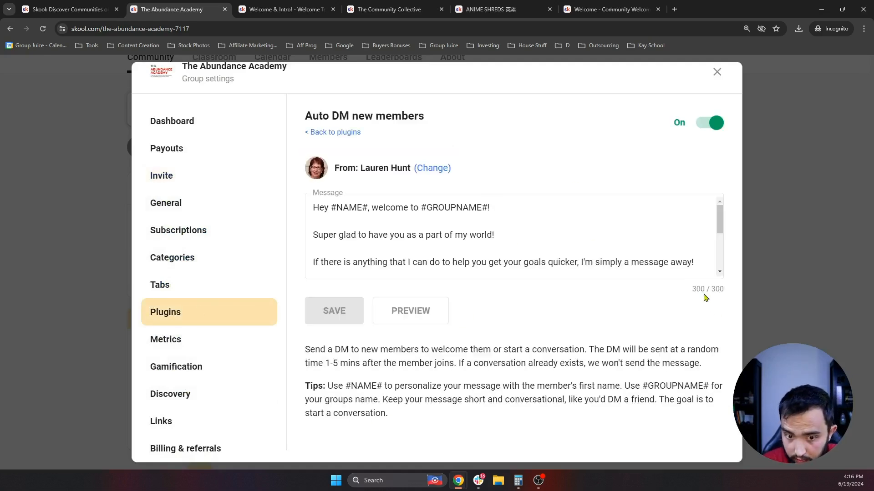
scroll(429, 246, down, 5)
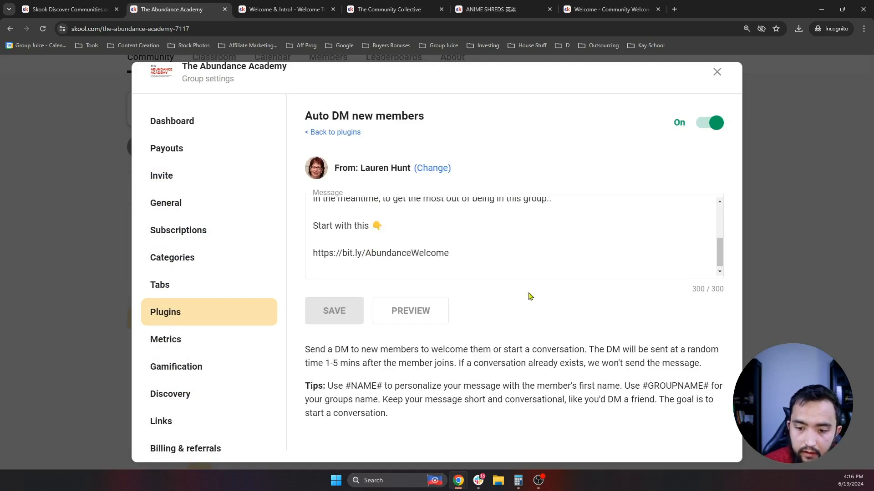
scroll(538, 251, up, 5)
scroll(496, 255, down, 5)
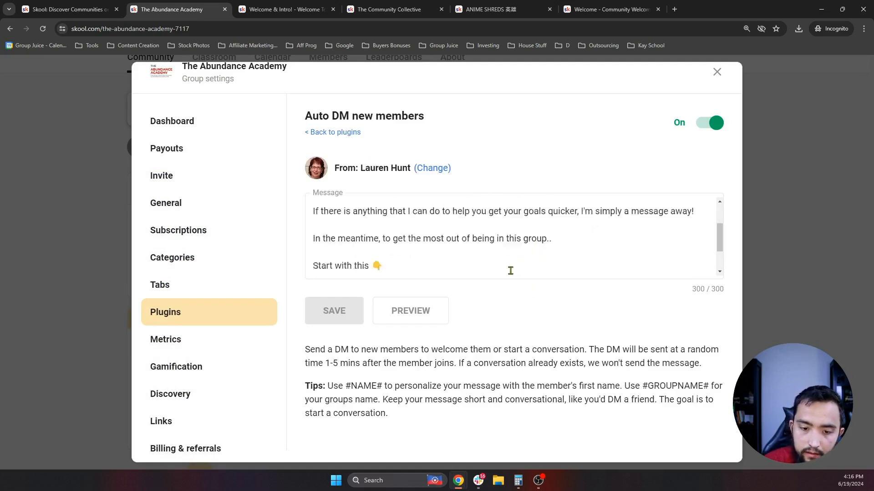
scroll(465, 241, up, 5)
- Preview the welcome message, read through it, and select the bit.ly/AbundanceWelcome link
click(434, 311)
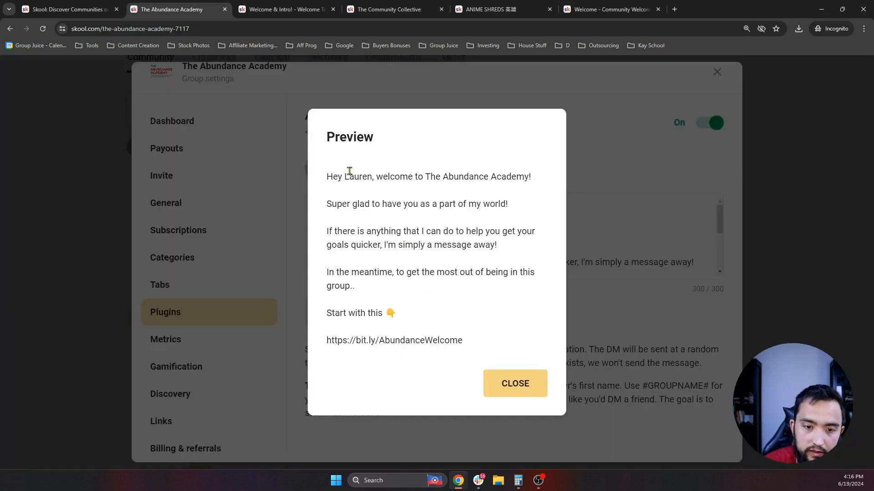
drag(326, 176, 375, 177)
drag(350, 175, 536, 182)
drag(328, 204, 524, 207)
click(459, 223)
drag(328, 231, 534, 252)
click(500, 229)
click(528, 251)
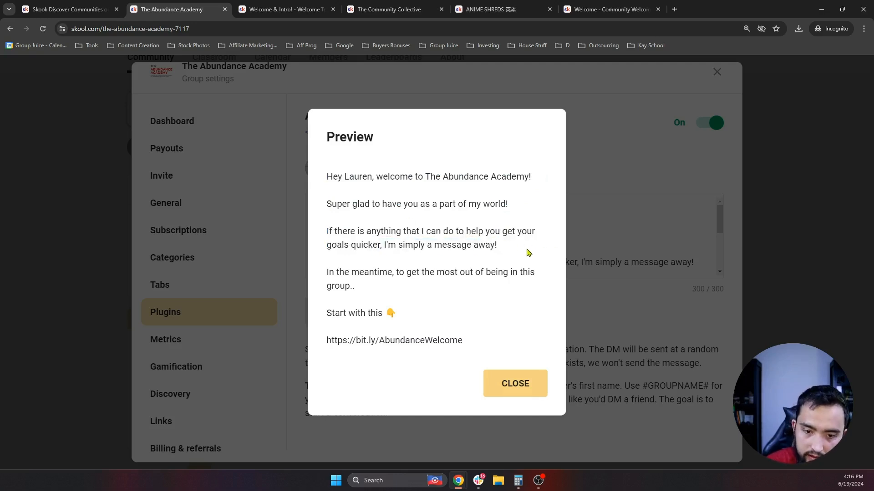
drag(328, 273, 511, 286)
click(482, 291)
drag(462, 340, 326, 342)
key(ctrl+c)
click(529, 3)
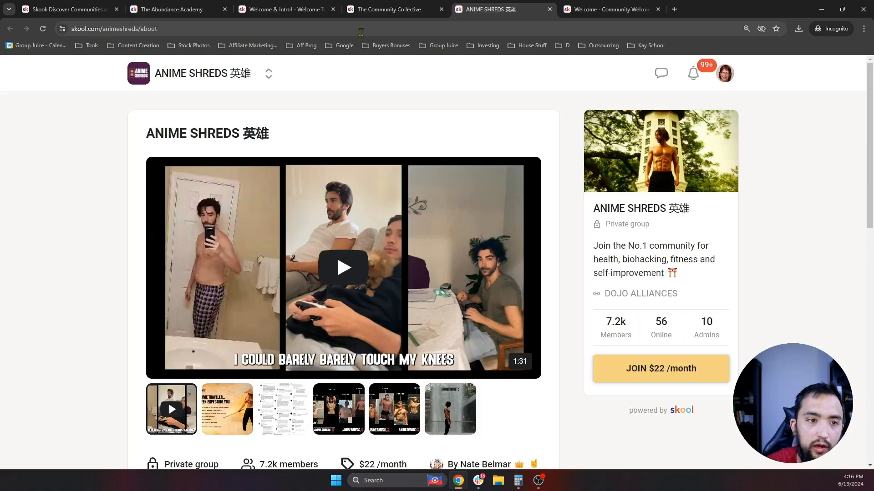
- Open the pasted bit.ly welcome link in another tab, reaching the Welcome & Intro lesson
click(360, 30)
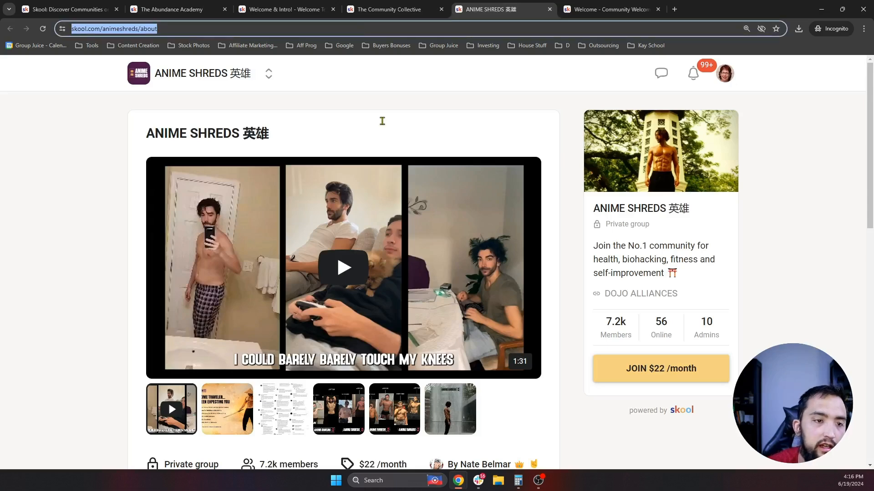
key(ctrl+v)
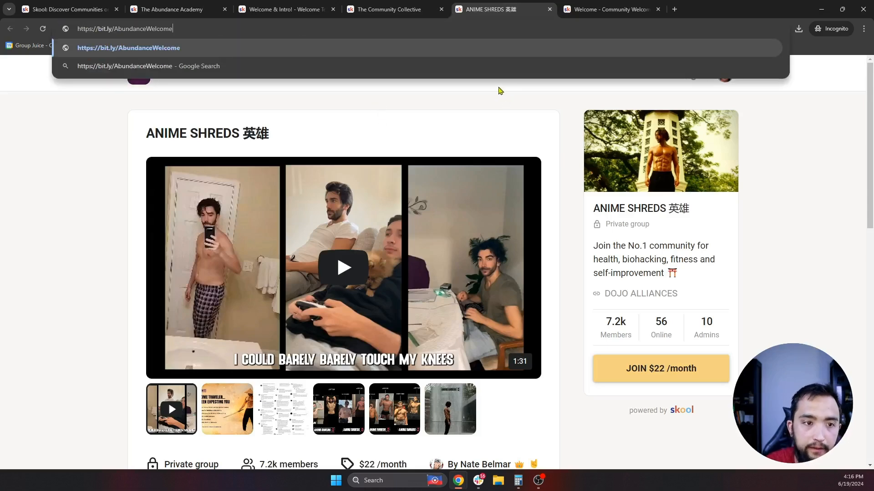
key(Return)
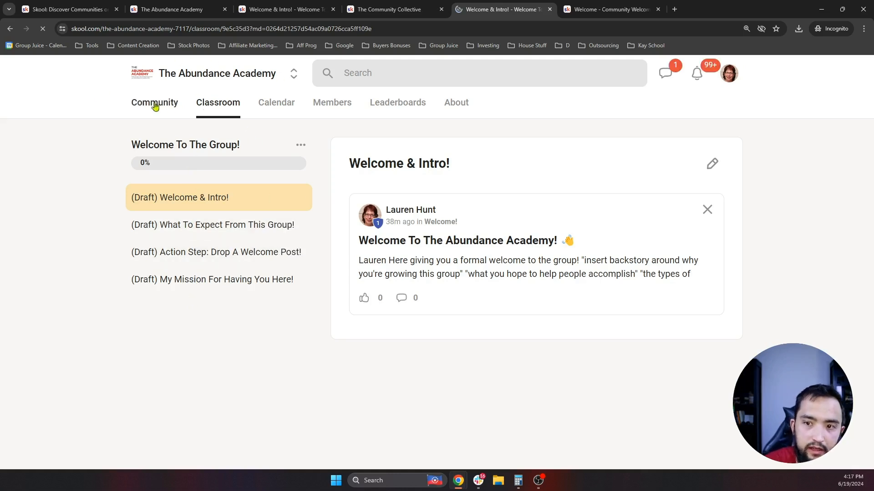
click(661, 77)
click(583, 72)
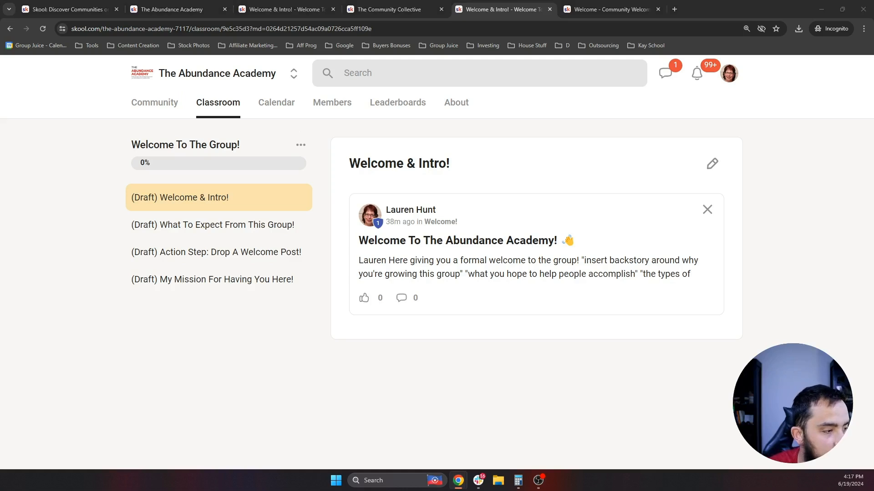
- Go back to The Abundance Academy's Community feed and scroll through it
click(165, 106)
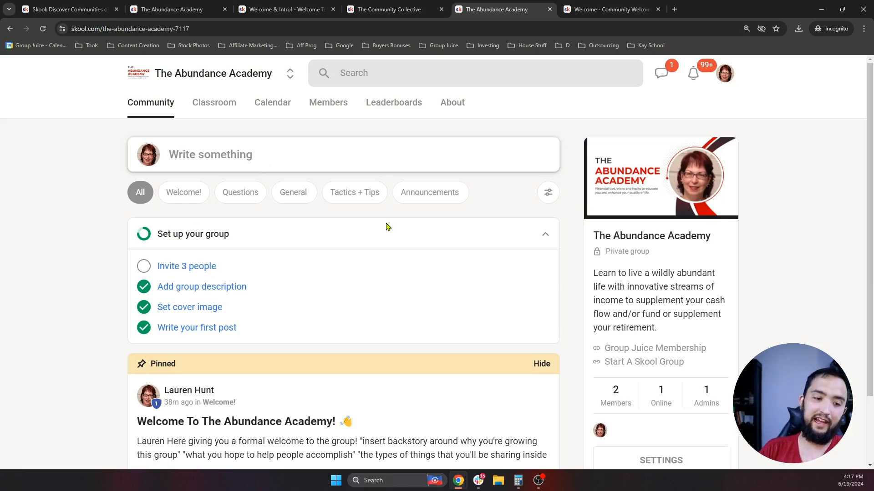
scroll(365, 218, down, 2)
scroll(318, 343, up, 2)
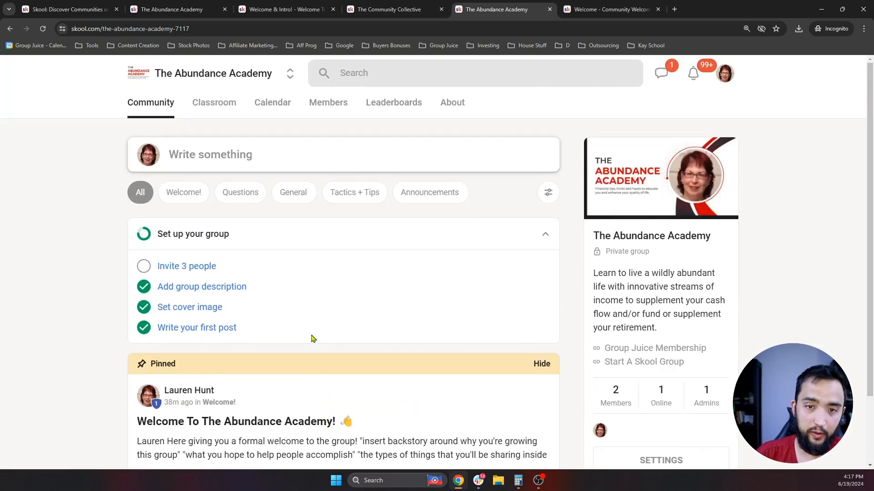